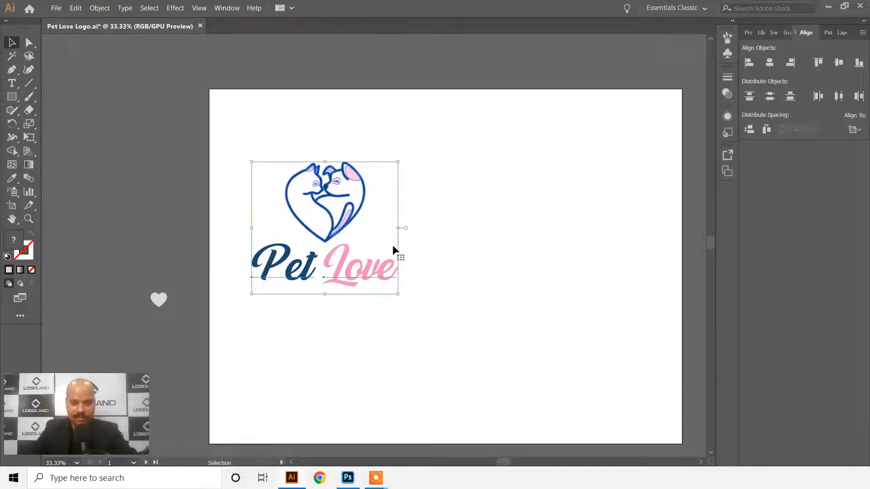
{"action": "left_click_drag", "start_coordinate": [458, 318], "coordinate": [400, 298]}
{"action": "mouse_move", "coordinate": [284, 230]}
{"action": "left_mouse_down"}
{"action": "mouse_move", "coordinate": [279, 199]}
{"action": "mouse_move", "coordinate": [282, 213]}
{"action": "left_mouse_up"}
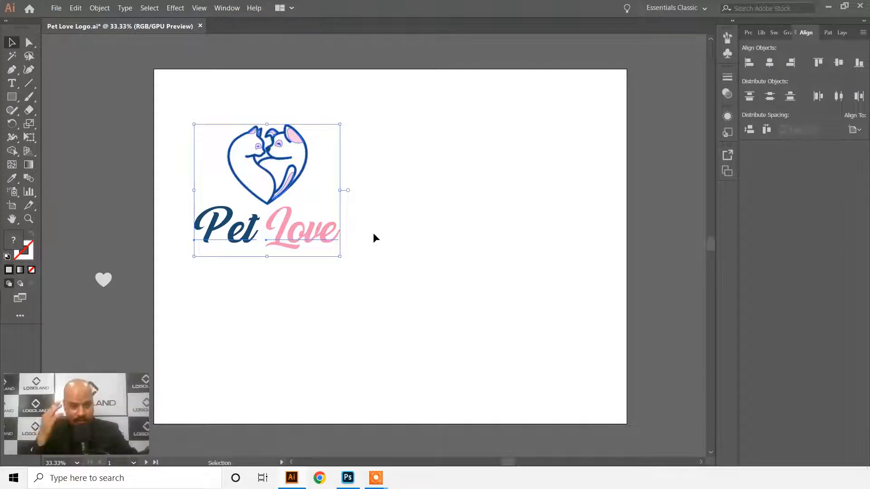
{"action": "left_click_drag", "start_coordinate": [415, 245], "coordinate": [382, 225]}
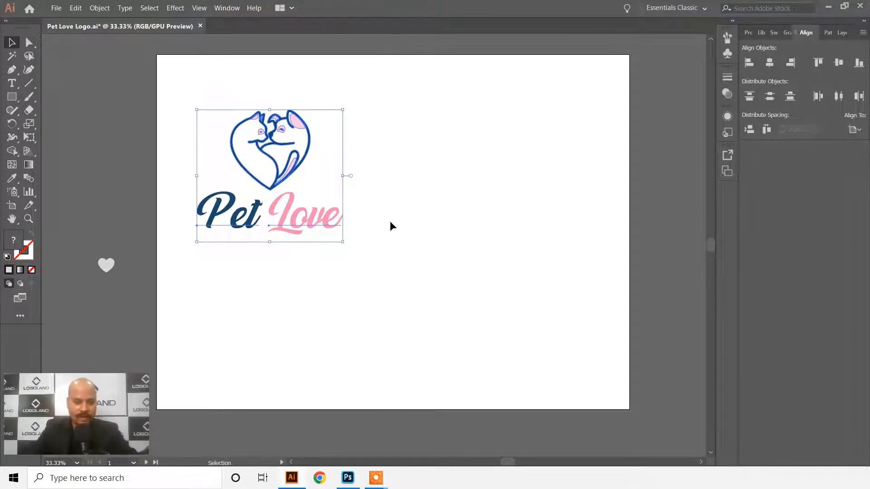
{"action": "left_click", "coordinate": [417, 223]}
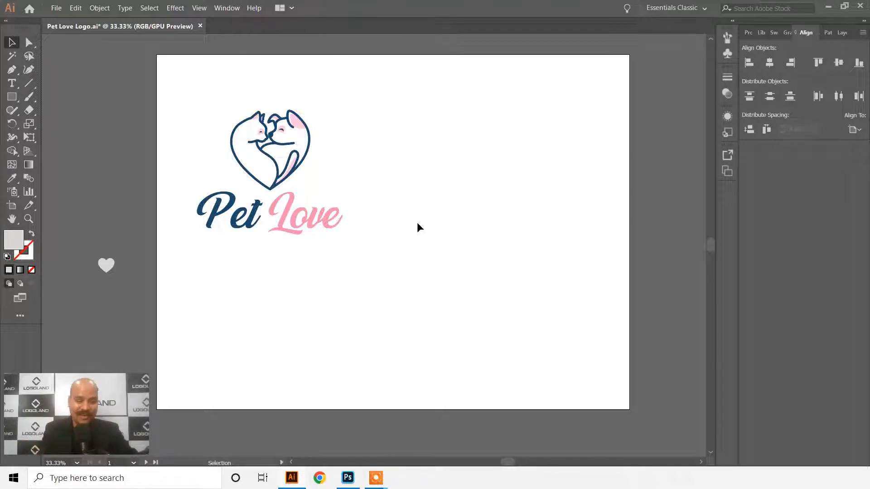
{"action": "left_click_drag", "start_coordinate": [418, 231], "coordinate": [406, 276]}
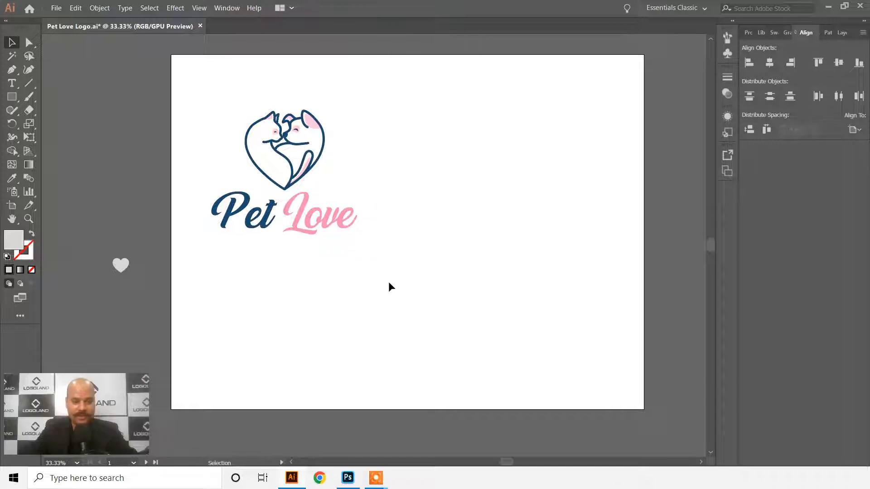
Step: Centre the Pet Love logo horizontally and vertically on the artboard
{"action": "left_click_drag", "start_coordinate": [298, 166], "coordinate": [390, 211]}
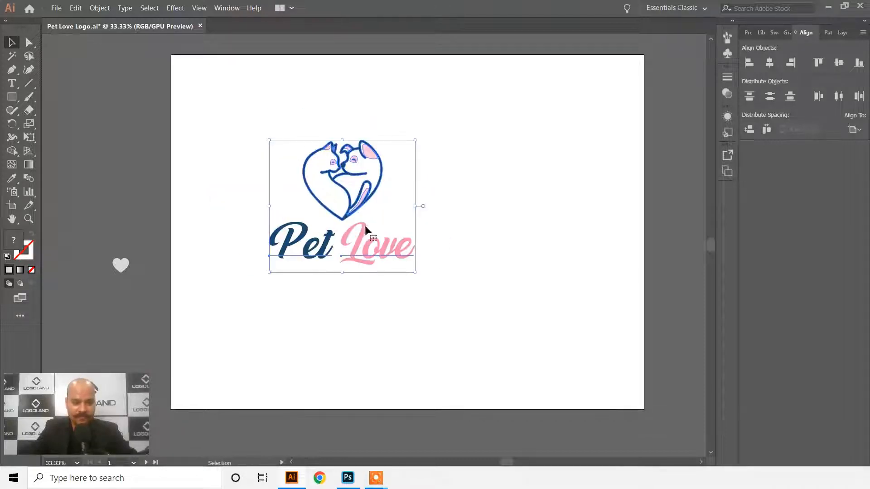
{"action": "left_click", "coordinate": [769, 62]}
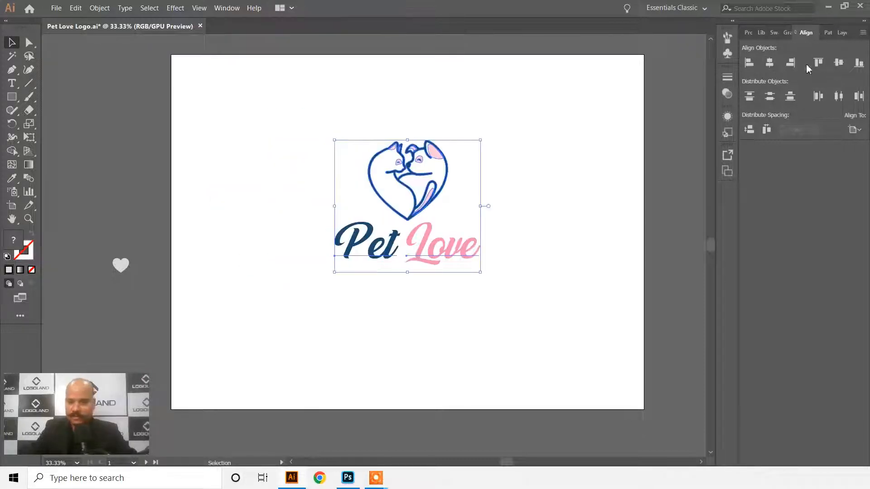
{"action": "left_click", "coordinate": [839, 62]}
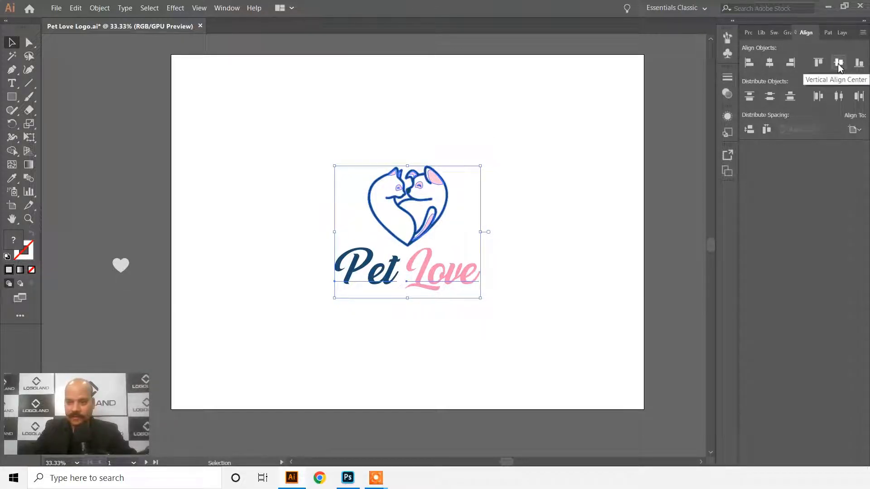
{"action": "left_click", "coordinate": [573, 136]}
{"action": "left_click_drag", "start_coordinate": [479, 217], "coordinate": [476, 187]}
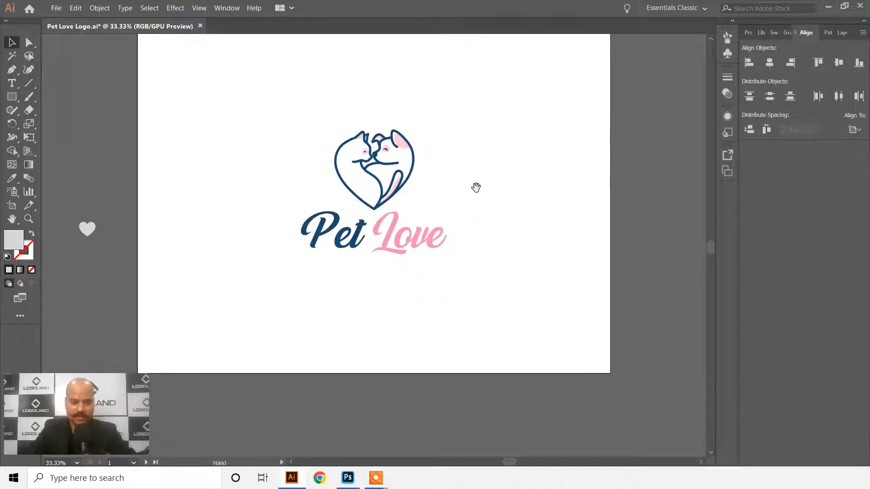
Step: Move the small grey heart from outside the artboard to the blank area below the Pet Love wordmark
{"action": "scroll", "coordinate": [358, 295], "scroll_direction": "up", "scroll_amount": 1}
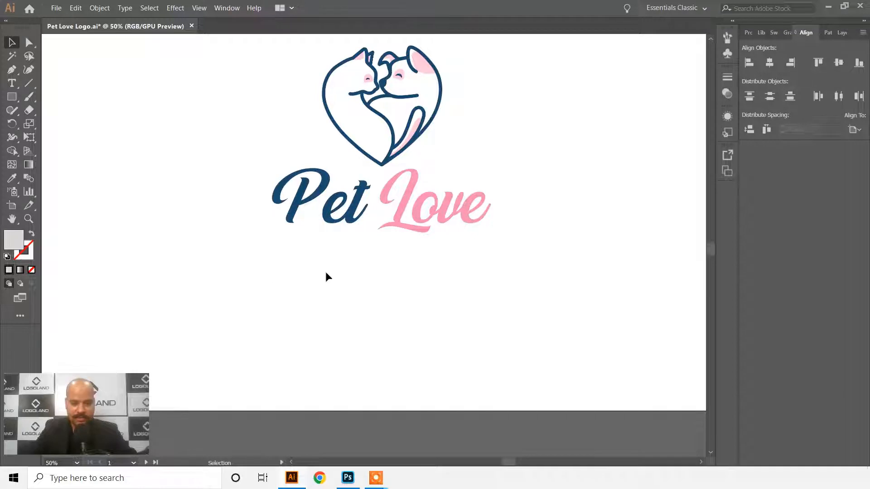
{"action": "scroll", "coordinate": [394, 273], "scroll_direction": "down", "scroll_amount": 1}
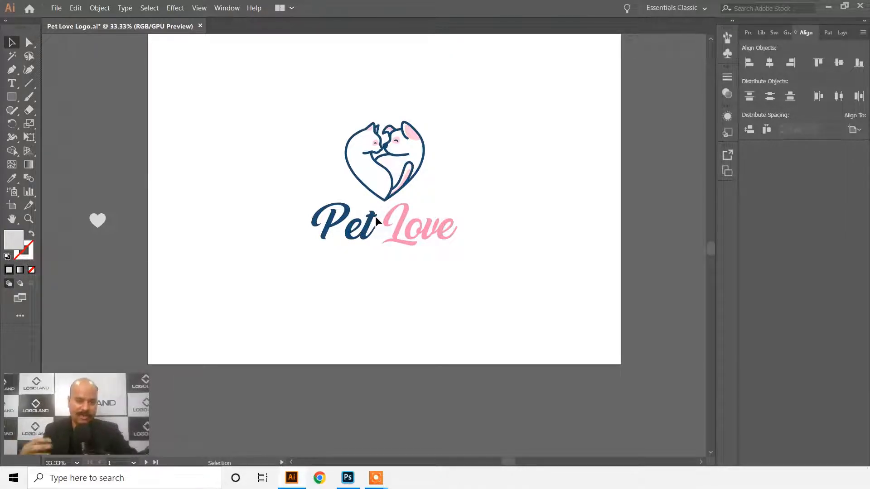
{"action": "key", "text": "ctrl+equal"}
{"action": "key", "text": "ctrl+minus"}
{"action": "left_click_drag", "start_coordinate": [103, 270], "coordinate": [360, 345]}
{"action": "scroll", "coordinate": [376, 346], "scroll_direction": "up", "scroll_amount": 2}
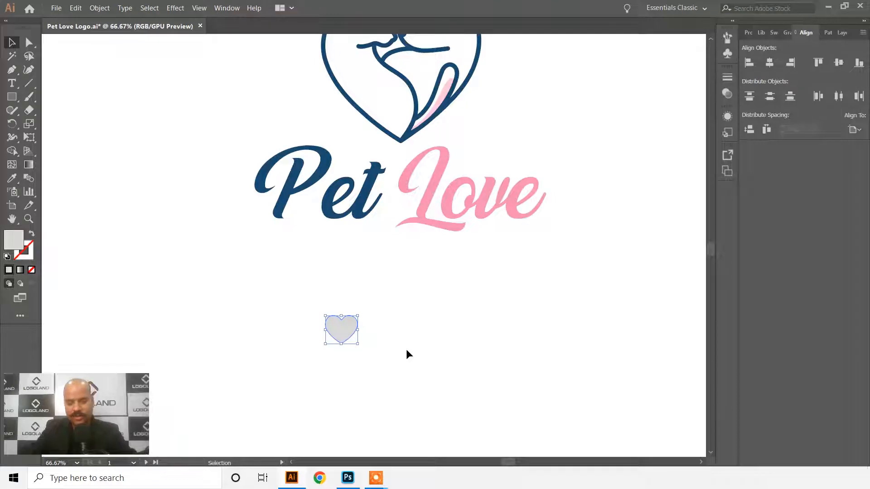
{"action": "left_click_drag", "start_coordinate": [407, 350], "coordinate": [384, 311]}
{"action": "scroll", "coordinate": [408, 313], "scroll_direction": "up", "scroll_amount": 1}
{"action": "left_click", "coordinate": [431, 321]}
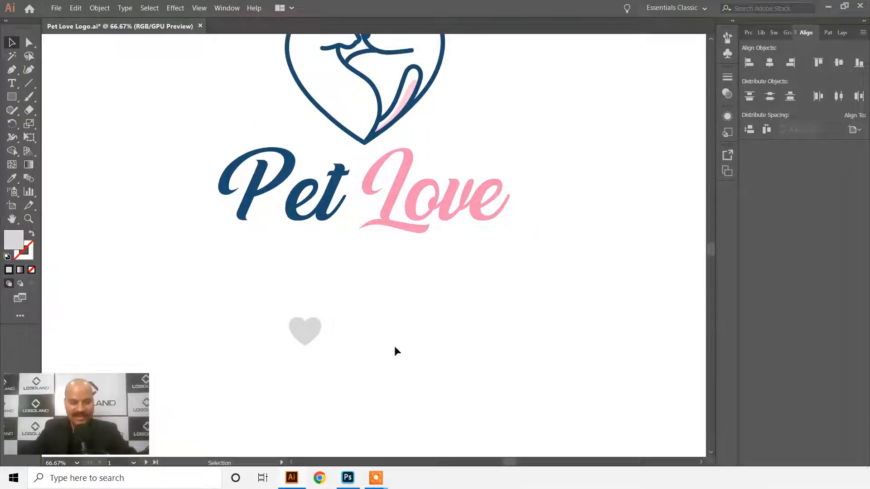
Step: Add a "+" text object just to the right of the grey heart, sized about 38 pt
{"action": "left_click", "coordinate": [12, 84]}
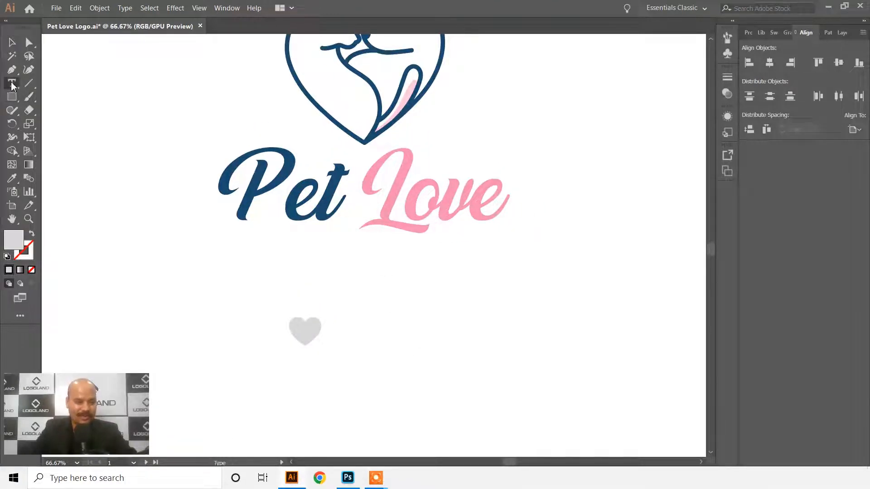
{"action": "left_click", "coordinate": [376, 331]}
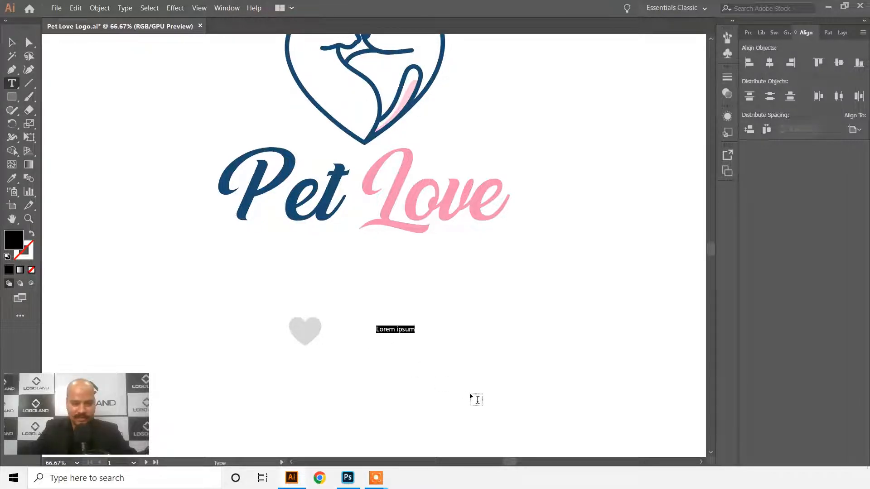
{"action": "key", "text": "BackSpace"}
{"action": "left_click", "coordinate": [11, 42]}
{"action": "left_click_drag", "start_coordinate": [379, 330], "coordinate": [345, 330]}
Step: Set the plus sign's font to Gotham Medium
{"action": "left_click", "coordinate": [748, 33]}
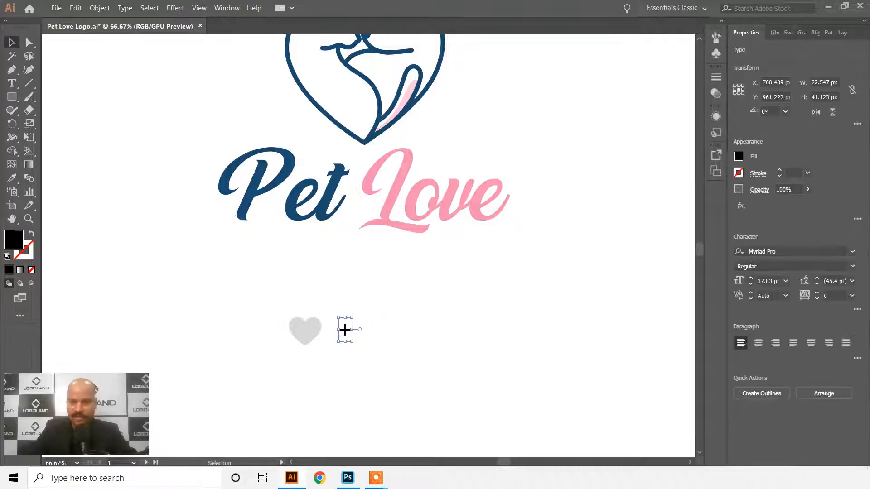
{"action": "left_click", "coordinate": [791, 251]}
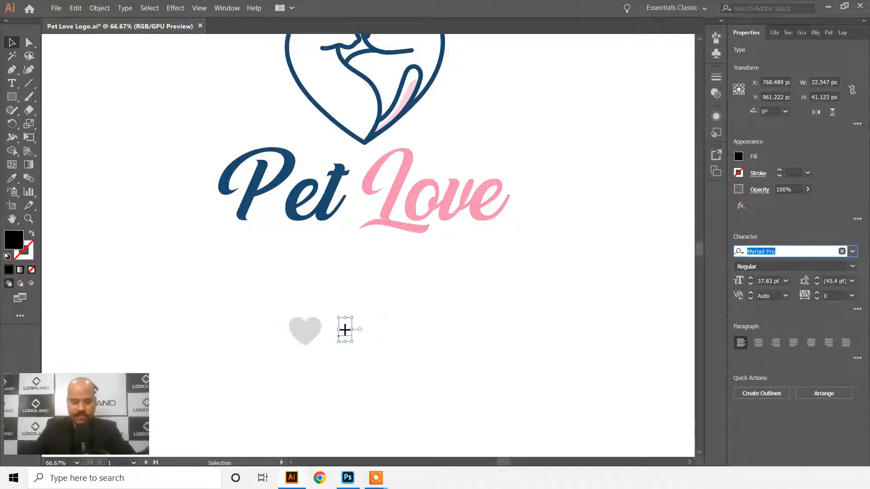
{"action": "type", "text": "gotham"}
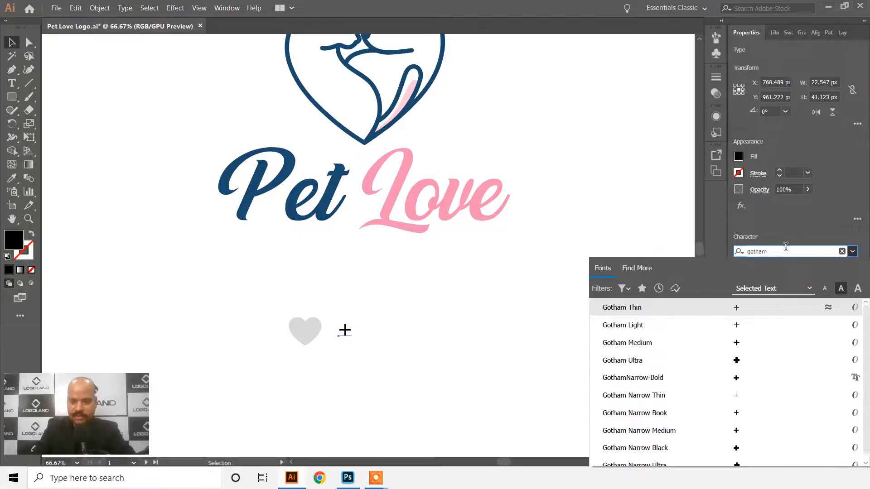
{"action": "left_click", "coordinate": [736, 348]}
{"action": "left_click", "coordinate": [626, 353]}
{"action": "scroll", "coordinate": [317, 344], "scroll_direction": "up", "scroll_amount": 2}
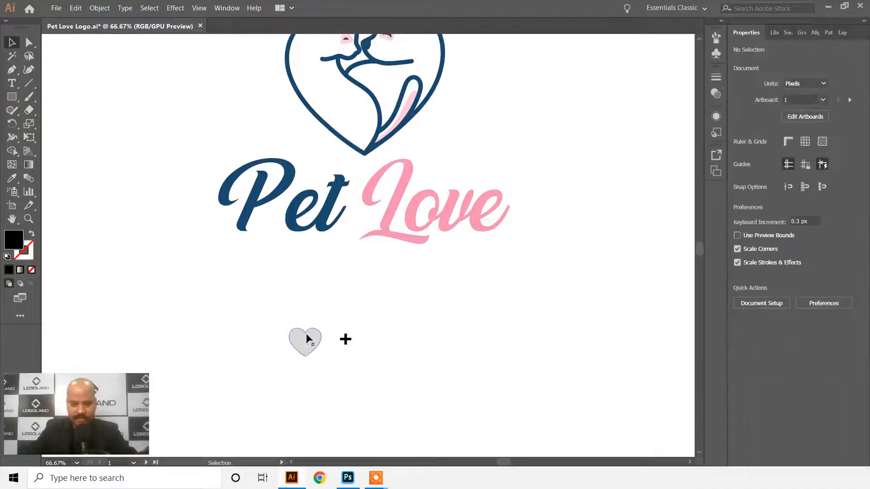
Step: Reposition the plus sign so it sits level with the middle of the grey heart
{"action": "left_click_drag", "start_coordinate": [349, 367], "coordinate": [455, 305]}
{"action": "key", "text": "ctrl+equal"}
{"action": "key", "text": "ctrl+equal"}
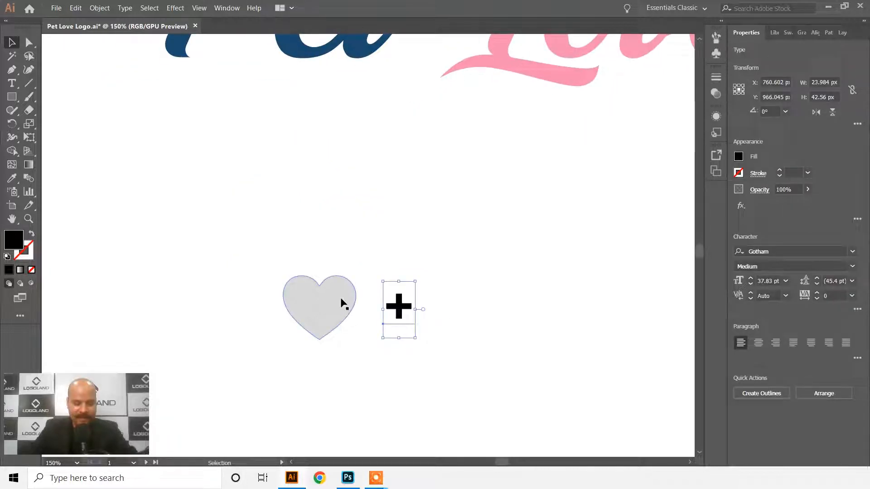
{"action": "left_click", "coordinate": [357, 315]}
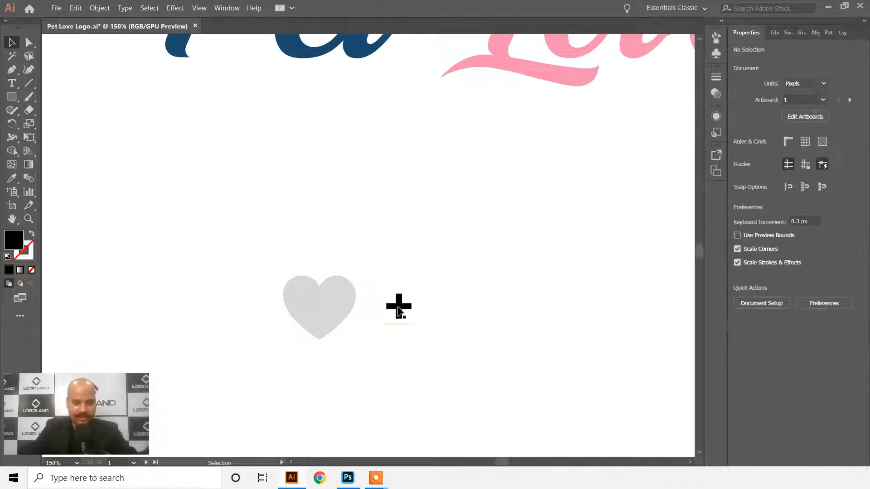
{"action": "left_click_drag", "start_coordinate": [402, 312], "coordinate": [405, 309]}
Step: Recolour the plus sign with the heart's light grey fill using the Eyedropper
{"action": "key", "text": "i"}
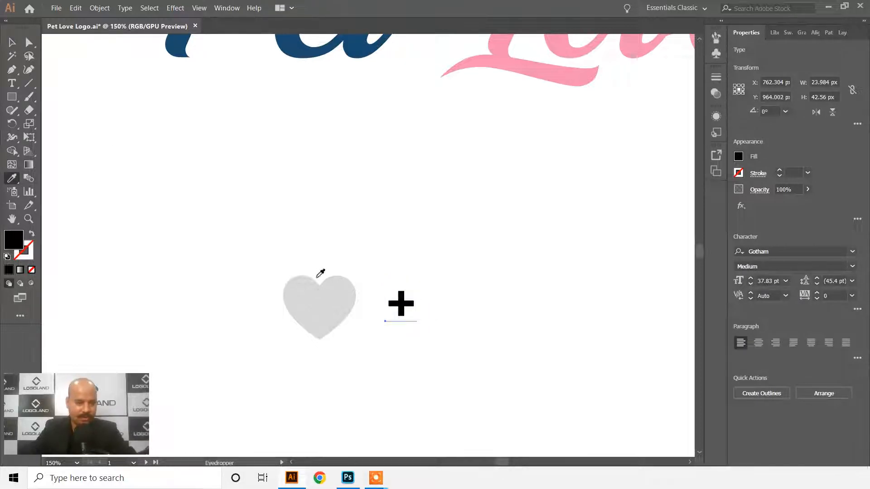
{"action": "left_click", "coordinate": [326, 295]}
{"action": "key", "text": "v"}
{"action": "left_click", "coordinate": [419, 176]}
Step: Duplicate the plus sign to its right and change the copy's text to "CAT"
{"action": "left_click_drag", "start_coordinate": [463, 256], "coordinate": [384, 237]}
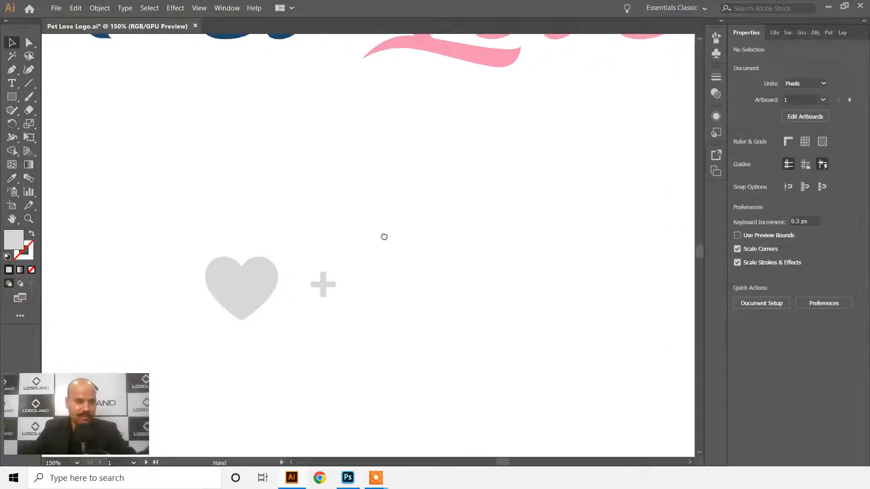
{"action": "left_click_drag", "start_coordinate": [327, 294], "coordinate": [384, 295]}
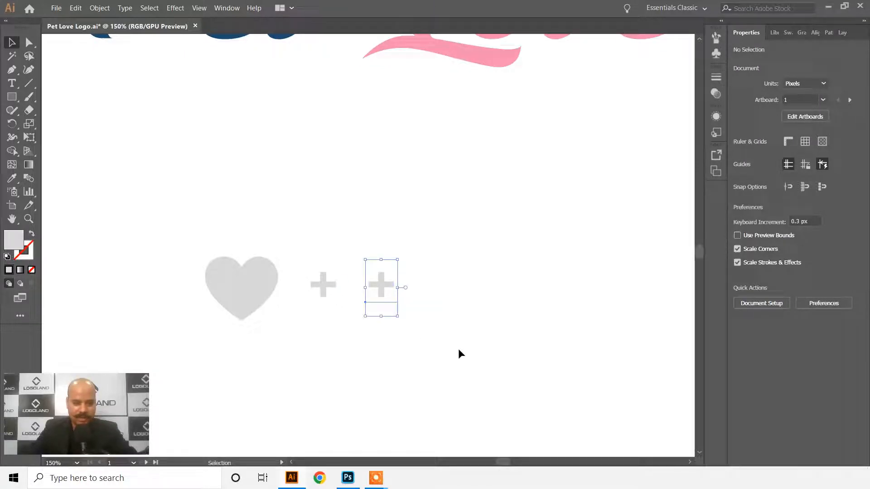
{"action": "left_click", "coordinate": [407, 295]}
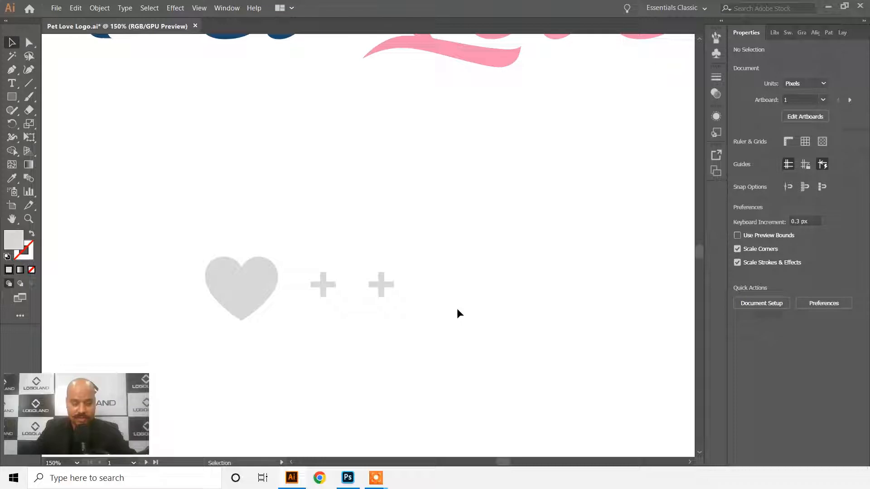
{"action": "key", "text": "t"}
{"action": "left_click", "coordinate": [380, 285]}
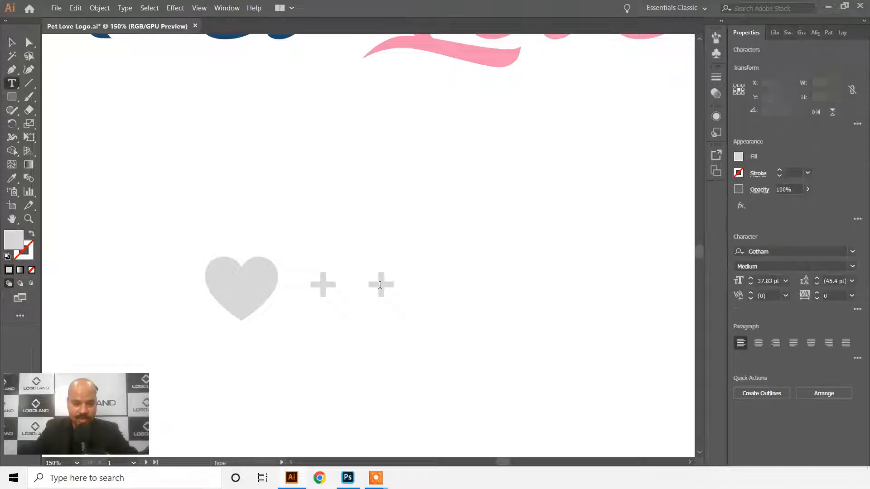
{"action": "double_click", "coordinate": [390, 289]}
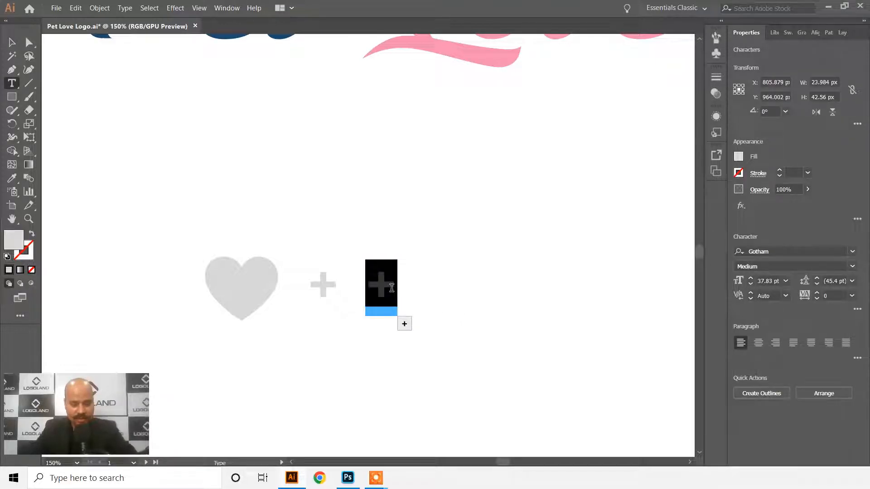
{"action": "type", "text": "CAT"}
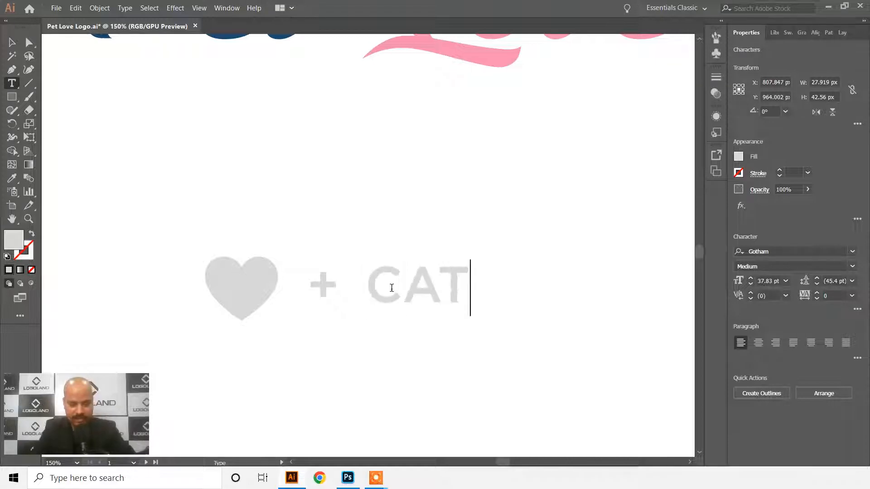
{"action": "key", "text": "Escape"}
{"action": "left_click", "coordinate": [508, 272]}
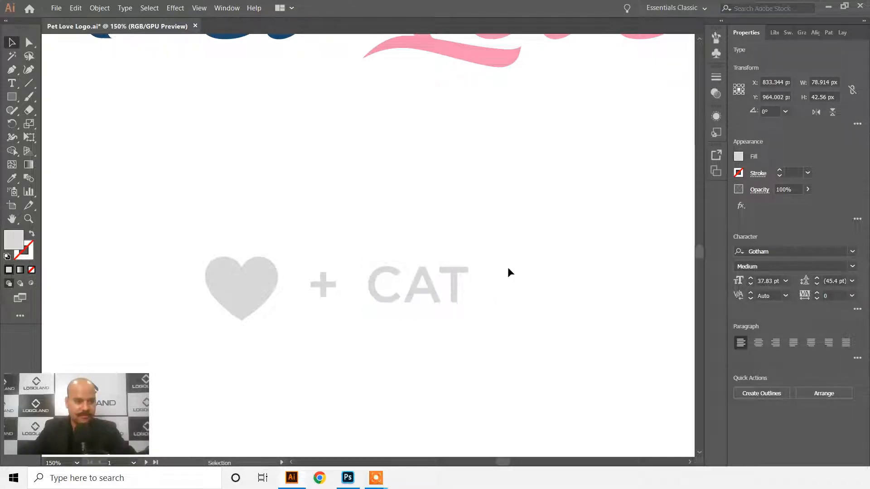
Step: Duplicate the plus sign and the CAT text to the right along the same row
{"action": "left_click_drag", "start_coordinate": [431, 304], "coordinate": [331, 289]}
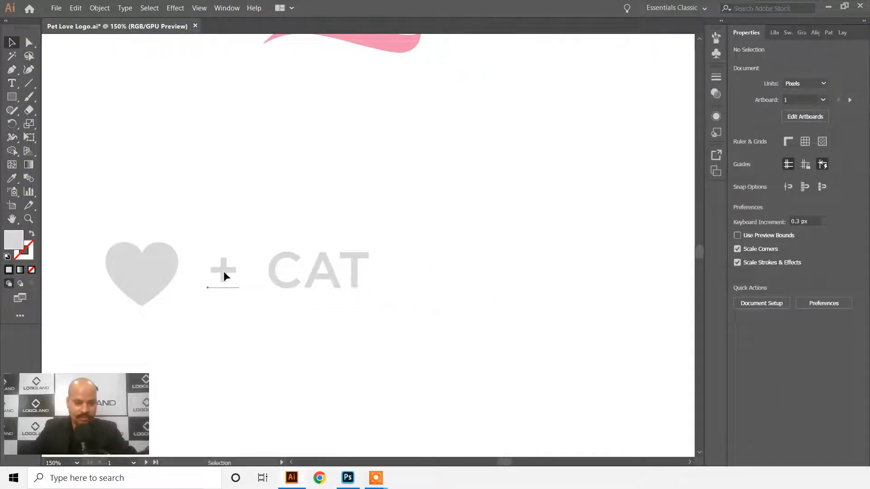
{"action": "left_click_drag", "start_coordinate": [224, 271], "coordinate": [535, 273]}
{"action": "left_click", "coordinate": [390, 287]}
Step: Replace the text of the second CAT copy with "DOG"
{"action": "double_click", "coordinate": [512, 277]}
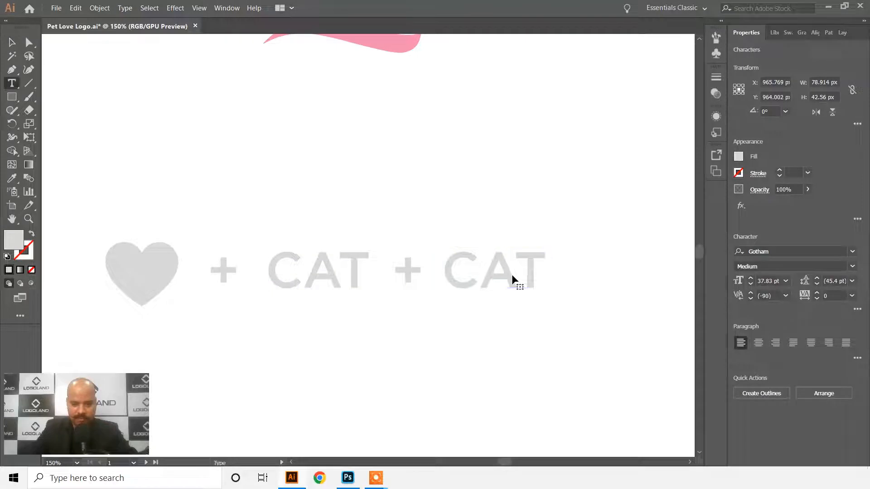
{"action": "key", "text": "ctrl+a"}
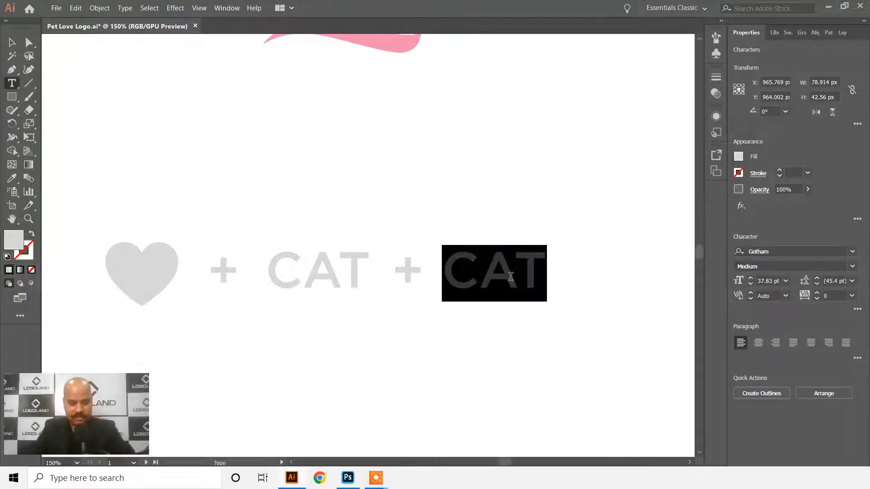
{"action": "type", "text": "DOG"}
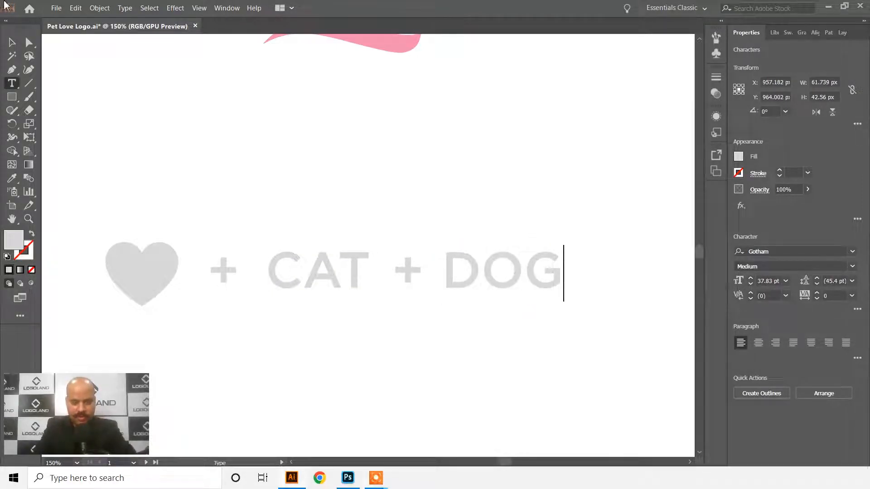
{"action": "key", "text": "Escape"}
Step: Move the whole heart + CAT + DOG row left so it is roughly centred beneath the Pet Love wordmark
{"action": "scroll", "coordinate": [475, 198], "scroll_direction": "down", "scroll_amount": 1}
{"action": "scroll", "coordinate": [471, 245], "scroll_direction": "down", "scroll_amount": 2}
{"action": "left_click", "coordinate": [466, 288]}
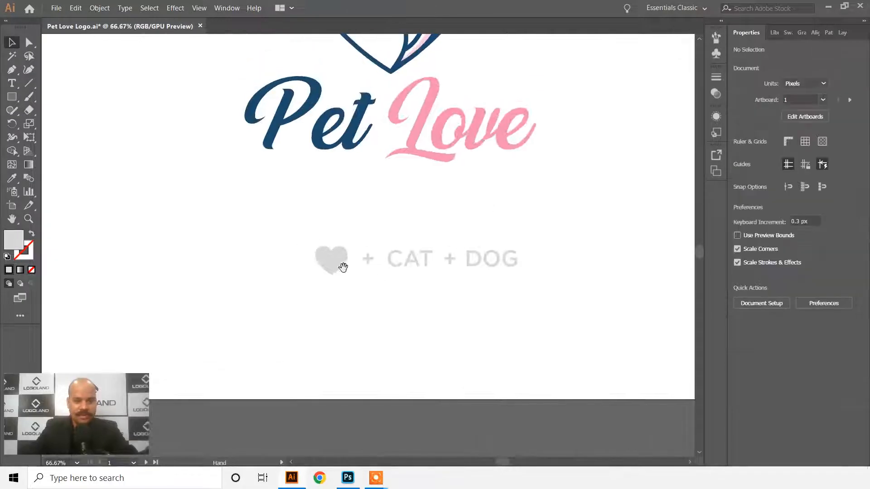
{"action": "left_click_drag", "start_coordinate": [313, 244], "coordinate": [463, 260]}
{"action": "left_click", "coordinate": [413, 258]}
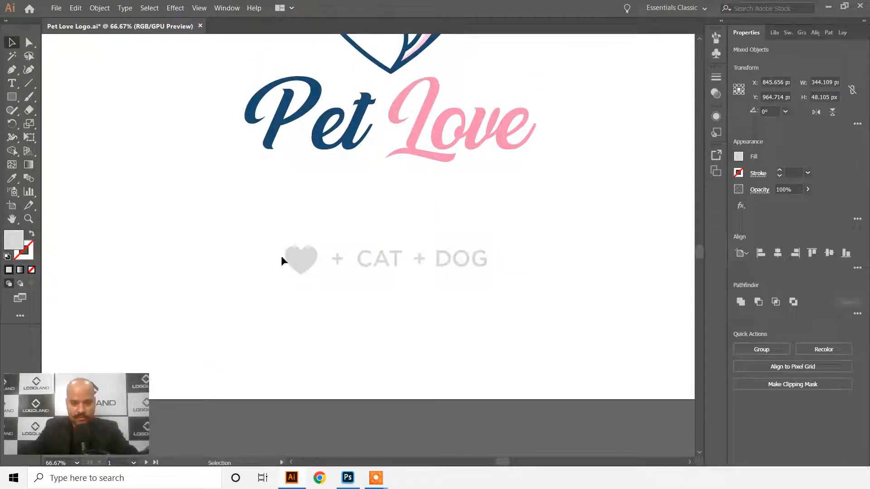
{"action": "scroll", "coordinate": [448, 285], "scroll_direction": "down", "scroll_amount": 1}
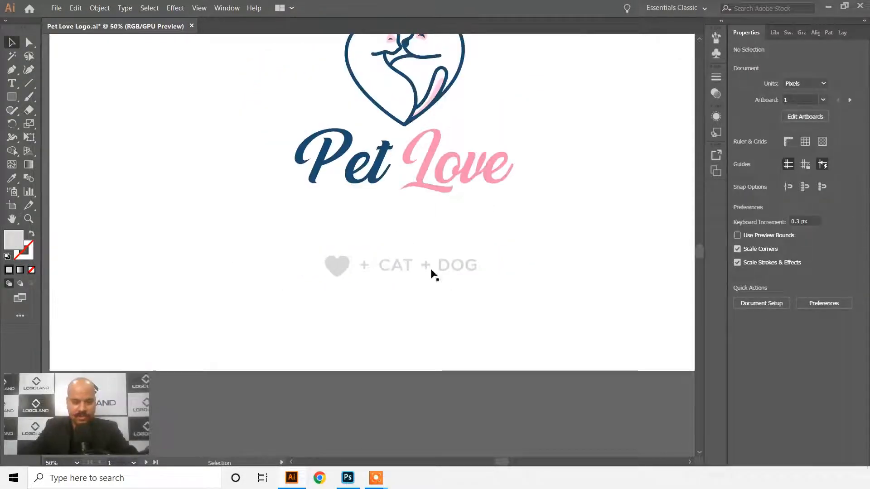
Step: Move the Pet Love logo group up slightly, widening the gap above the grey concept line
{"action": "scroll", "coordinate": [492, 295], "scroll_direction": "up", "scroll_amount": 2}
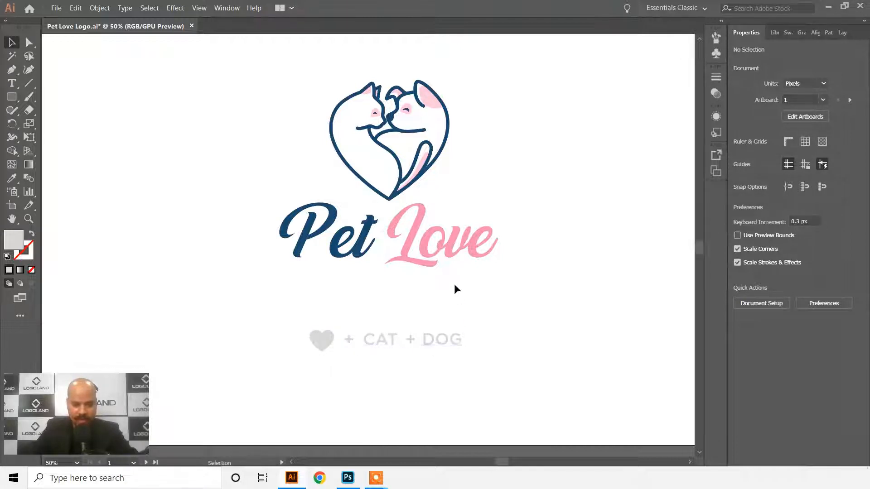
{"action": "scroll", "coordinate": [457, 293], "scroll_direction": "down", "scroll_amount": 1}
{"action": "left_click", "coordinate": [402, 267]}
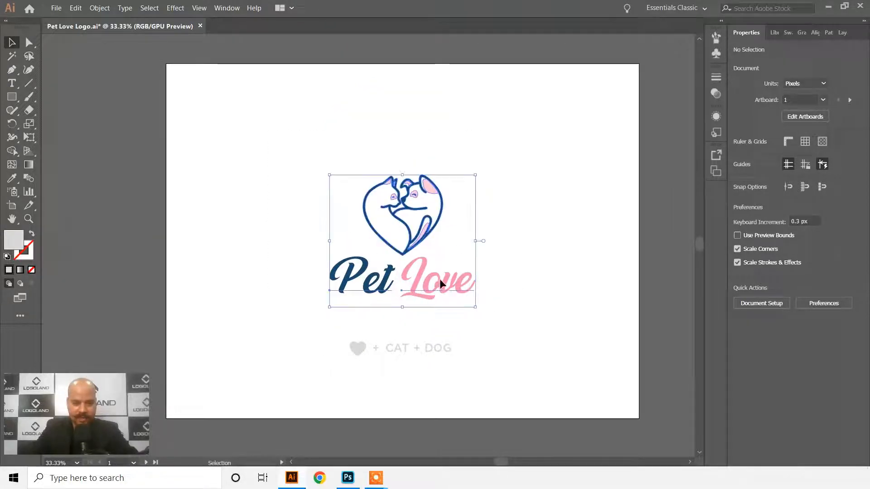
{"action": "left_click_drag", "start_coordinate": [443, 279], "coordinate": [443, 265]}
{"action": "left_click", "coordinate": [529, 268]}
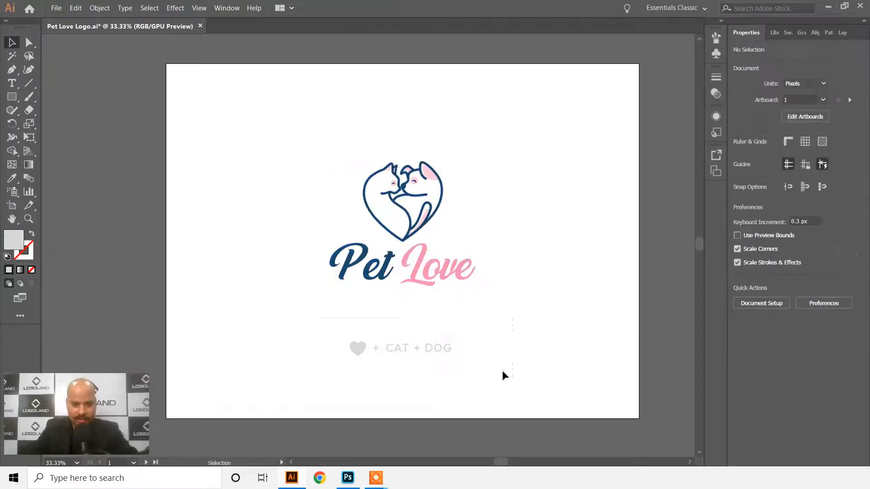
Step: Move the heart + CAT + DOG row up, closer to the Pet Love wordmark
{"action": "left_click", "coordinate": [430, 347]}
{"action": "left_click_drag", "start_coordinate": [430, 347], "coordinate": [448, 328]}
{"action": "scroll", "coordinate": [499, 297], "scroll_direction": "up", "scroll_amount": 1}
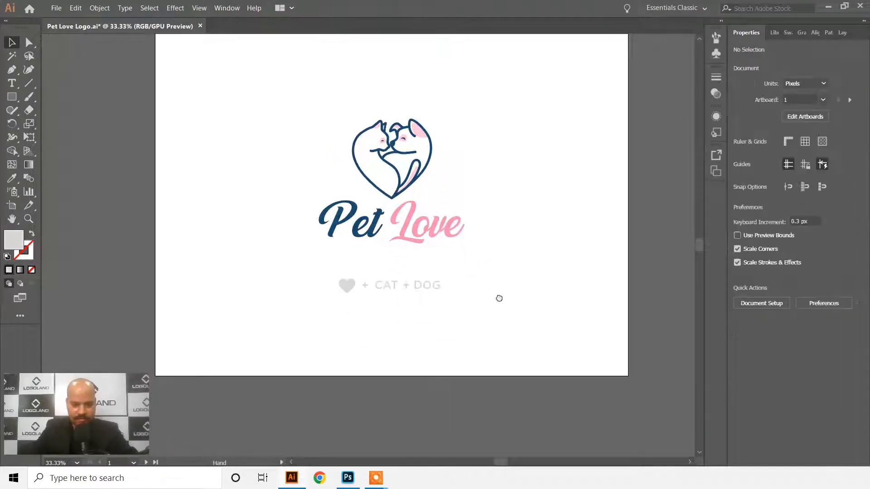
{"action": "left_click_drag", "start_coordinate": [402, 268], "coordinate": [406, 263]}
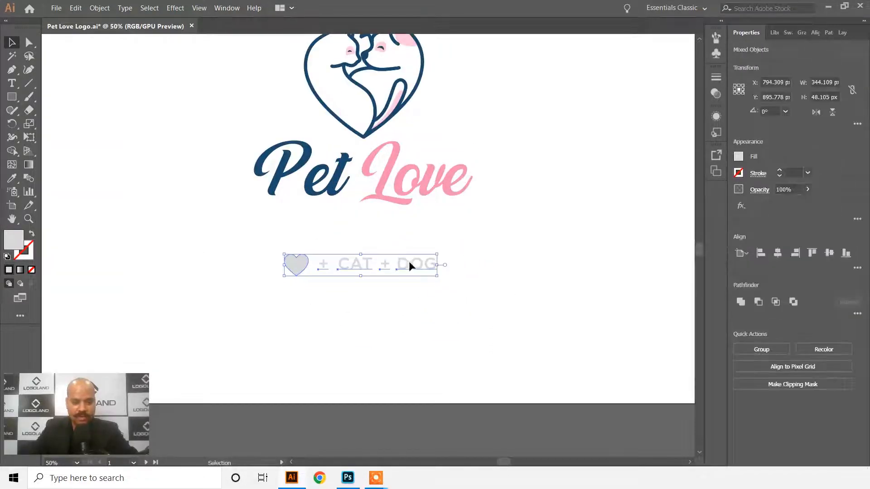
{"action": "left_click", "coordinate": [362, 236]}
Step: Draw a small grey square about 32 px wide below the concept line and duplicate it to its right
{"action": "left_click", "coordinate": [11, 97]}
{"action": "mouse_move", "coordinate": [314, 346]}
{"action": "left_mouse_down"}
{"action": "mouse_move", "coordinate": [331, 304]}
{"action": "mouse_move", "coordinate": [336, 314]}
{"action": "mouse_move", "coordinate": [399, 304]}
{"action": "left_mouse_up"}
{"action": "left_click", "coordinate": [12, 42]}
{"action": "left_click", "coordinate": [323, 325]}
{"action": "left_click", "coordinate": [333, 313], "text": "shift"}
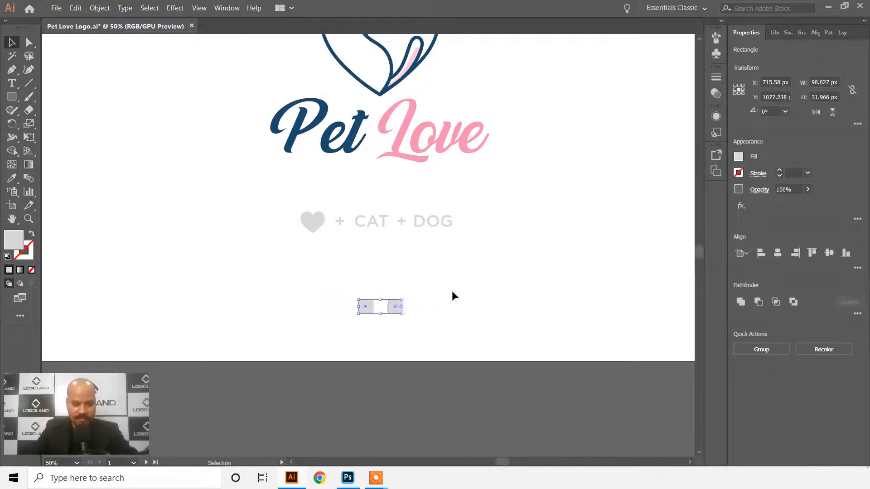
{"action": "left_click", "coordinate": [452, 289]}
Step: Recolour the left square with the navy sampled from the word "Pet"
{"action": "left_click_drag", "start_coordinate": [445, 273], "coordinate": [437, 352]}
{"action": "left_click", "coordinate": [361, 386]}
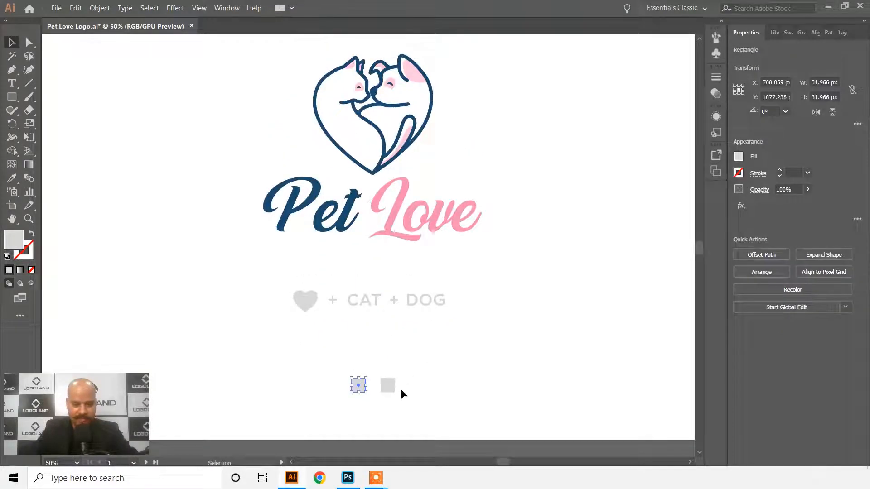
{"action": "key", "text": "i"}
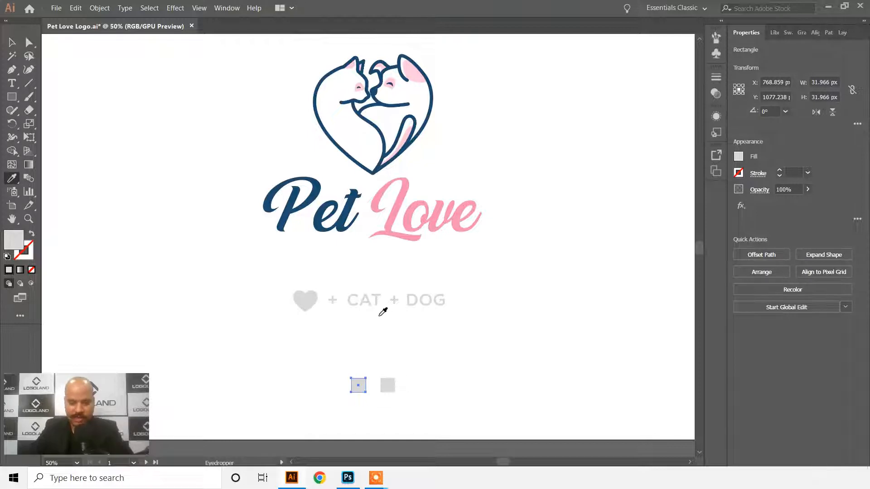
{"action": "left_click", "coordinate": [12, 179]}
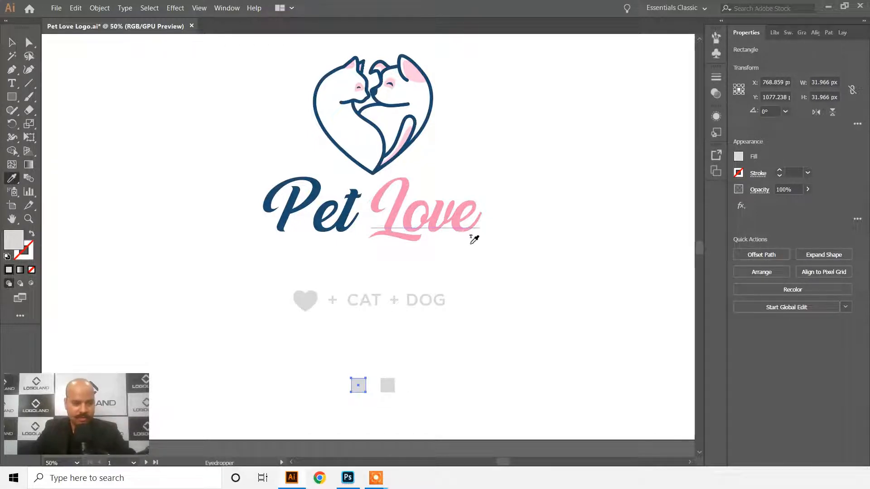
{"action": "left_click", "coordinate": [353, 202]}
{"action": "key", "text": "v"}
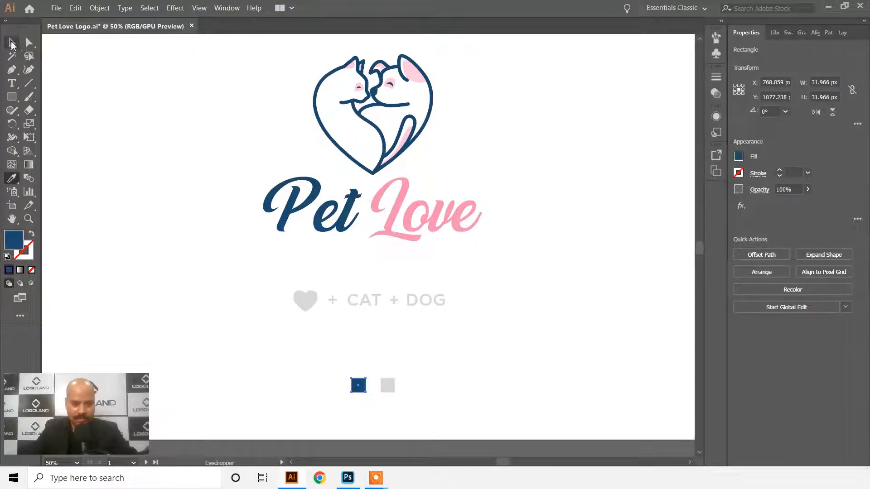
{"action": "left_click", "coordinate": [484, 369]}
Step: Recolour the right square with the pink sampled from the word "Love"
{"action": "left_click", "coordinate": [388, 385]}
{"action": "key", "text": "i"}
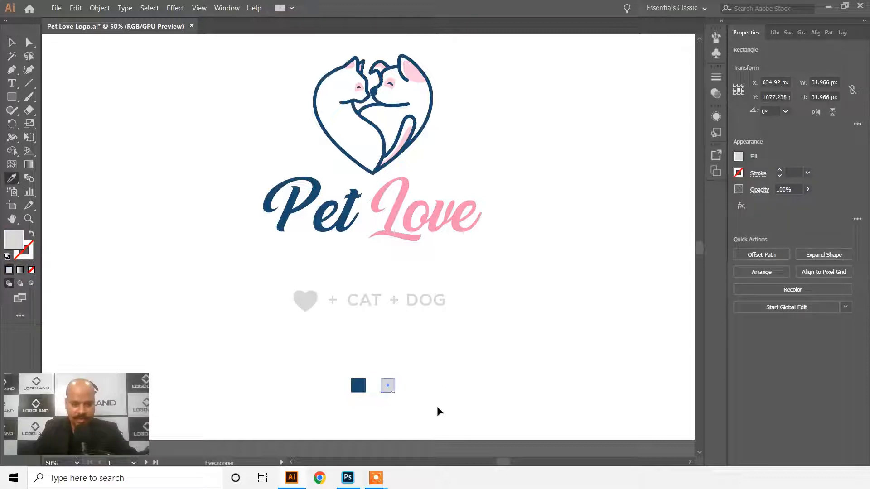
{"action": "left_click", "coordinate": [393, 220]}
{"action": "key", "text": "v"}
{"action": "left_click", "coordinate": [439, 387]}
Step: Adjust the position of the navy and pink squares together beneath the concept line
{"action": "scroll", "coordinate": [405, 384], "scroll_direction": "up", "scroll_amount": 1}
{"action": "left_click_drag", "start_coordinate": [402, 385], "coordinate": [398, 383]}
{"action": "left_click_drag", "start_coordinate": [332, 354], "coordinate": [427, 401]}
{"action": "left_click_drag", "start_coordinate": [385, 372], "coordinate": [386, 382]}
{"action": "left_click", "coordinate": [436, 367]}
Step: Move the whole heart + CAT + DOG row down, closer to the two colour squares
{"action": "scroll", "coordinate": [422, 349], "scroll_direction": "down", "scroll_amount": 1}
{"action": "left_click_drag", "start_coordinate": [389, 284], "coordinate": [390, 302]}
{"action": "key", "text": "ctrl+z"}
{"action": "left_click_drag", "start_coordinate": [274, 272], "coordinate": [523, 319]}
{"action": "left_click_drag", "start_coordinate": [437, 292], "coordinate": [429, 326]}
{"action": "left_click", "coordinate": [476, 271]}
Step: Move the Pet Love logo group down slightly toward the concept line, keeping it horizontally centred
{"action": "key", "text": "ctrl+minus"}
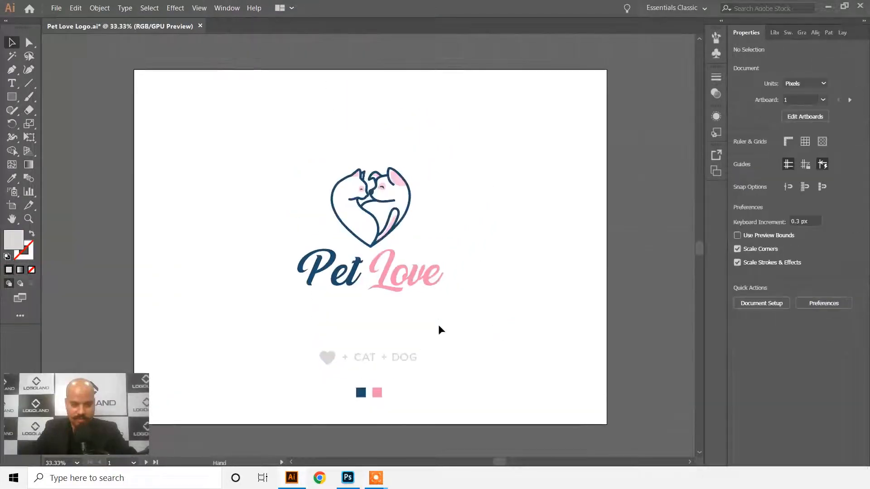
{"action": "left_click_drag", "start_coordinate": [387, 270], "coordinate": [388, 276]}
{"action": "left_click", "coordinate": [515, 272]}
{"action": "left_click_drag", "start_coordinate": [515, 272], "coordinate": [482, 252]}
Step: Copy only the cat-and-dog heart icon out of the logo group and place the copy to the right of the logo
{"action": "left_click", "coordinate": [423, 275]}
{"action": "left_click_drag", "start_coordinate": [458, 282], "coordinate": [393, 284]}
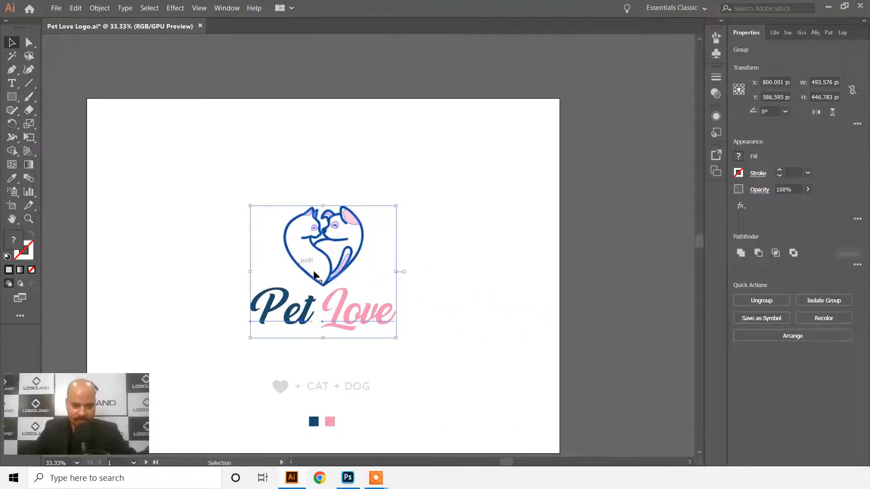
{"action": "left_click", "coordinate": [474, 228]}
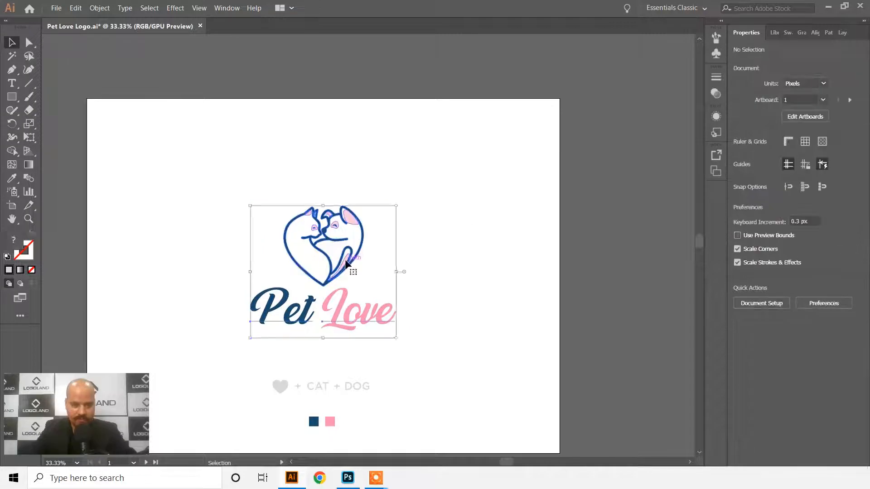
{"action": "double_click", "coordinate": [366, 270]}
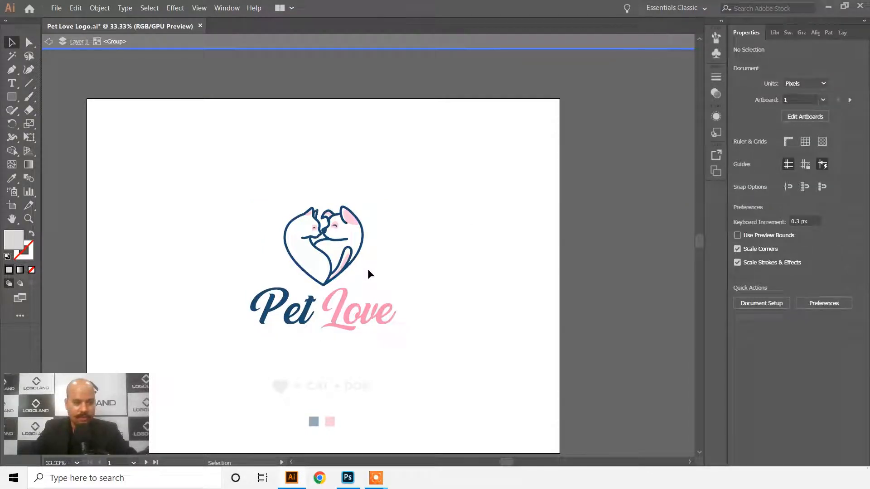
{"action": "left_click", "coordinate": [351, 263]}
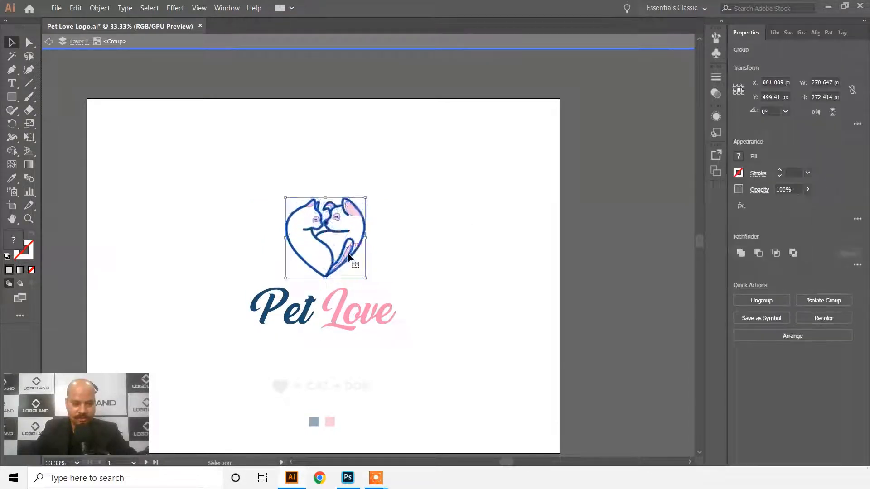
{"action": "double_click", "coordinate": [503, 250]}
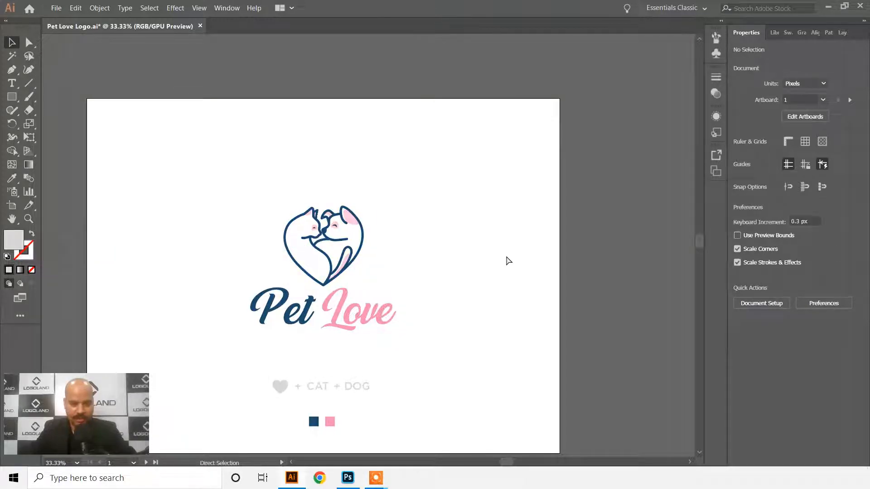
{"action": "left_click_drag", "start_coordinate": [365, 267], "coordinate": [401, 289]}
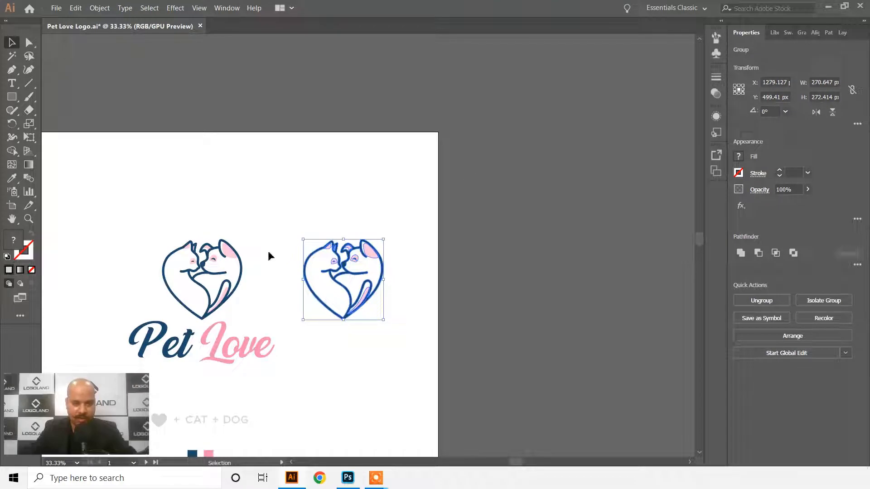
Step: Try recolouring the icon copy with the grey sampled from the concept line's heart, then undo it
{"action": "left_click_drag", "start_coordinate": [356, 336], "coordinate": [461, 232]}
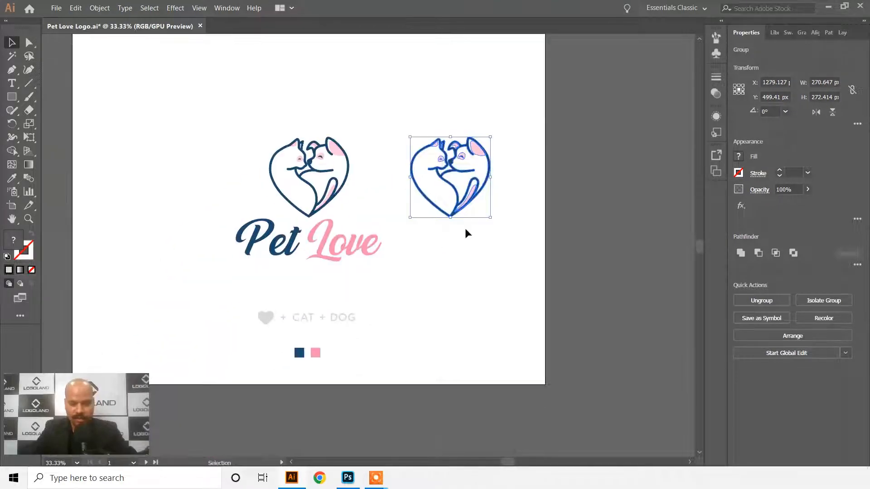
{"action": "key", "text": "i"}
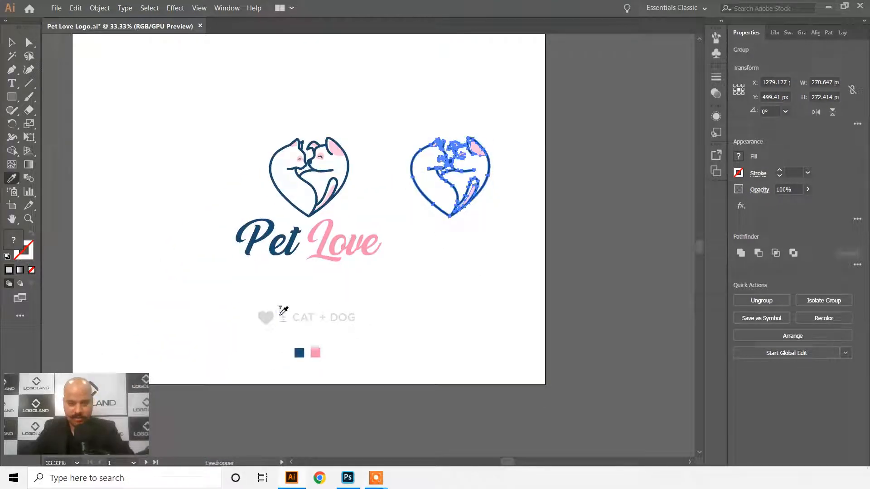
{"action": "left_click", "coordinate": [264, 319]}
{"action": "left_click", "coordinate": [12, 42]}
{"action": "left_click", "coordinate": [455, 235]}
{"action": "left_click_drag", "start_coordinate": [492, 191], "coordinate": [455, 265]}
{"action": "key", "text": "ctrl+z"}
{"action": "left_click", "coordinate": [449, 316]}
Step: Delete the pink shapes from the icon copy: the dog's ears, the tail, both eye patches and the cat's front ear
{"action": "scroll", "coordinate": [446, 234], "scroll_direction": "up", "scroll_amount": 4}
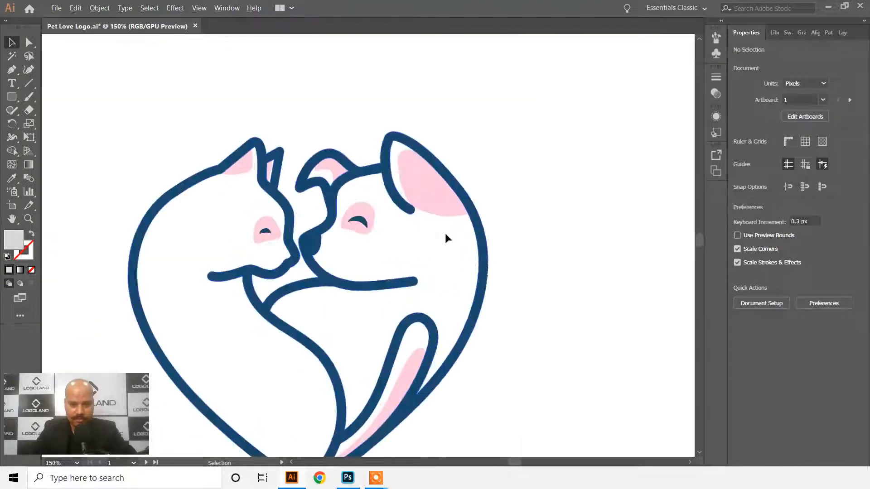
{"action": "left_click_drag", "start_coordinate": [332, 271], "coordinate": [455, 233]}
{"action": "scroll", "coordinate": [450, 240], "scroll_direction": "down", "scroll_amount": 2}
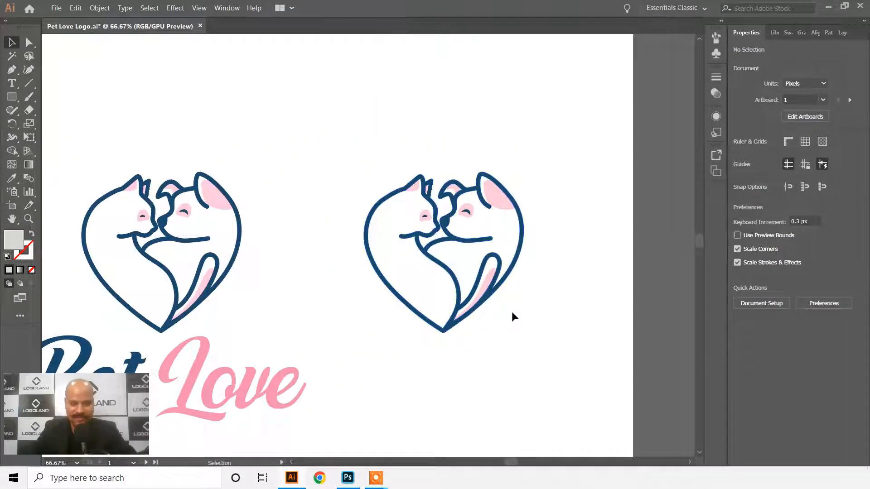
{"action": "scroll", "coordinate": [525, 272], "scroll_direction": "up", "scroll_amount": 2}
{"action": "left_click", "coordinate": [474, 188], "text": "ctrl"}
{"action": "left_click", "coordinate": [435, 368], "text": "ctrl+shift"}
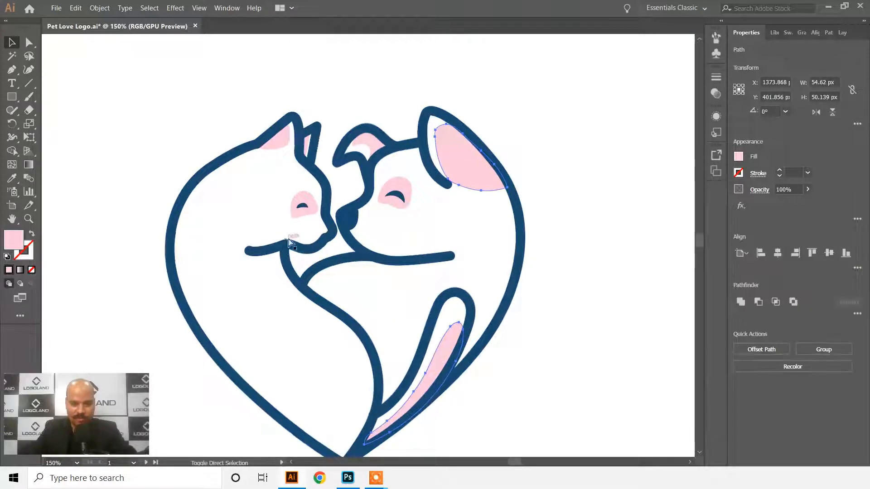
{"action": "left_click", "coordinate": [395, 190], "text": "ctrl+shift"}
{"action": "left_click", "coordinate": [369, 142], "text": "ctrl+shift"}
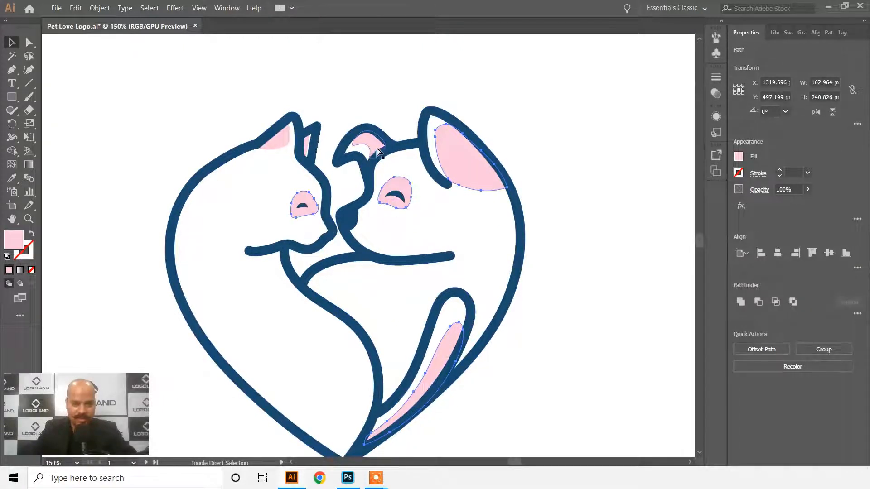
{"action": "left_click", "coordinate": [277, 141], "text": "ctrl+shift"}
{"action": "key", "text": "Delete"}
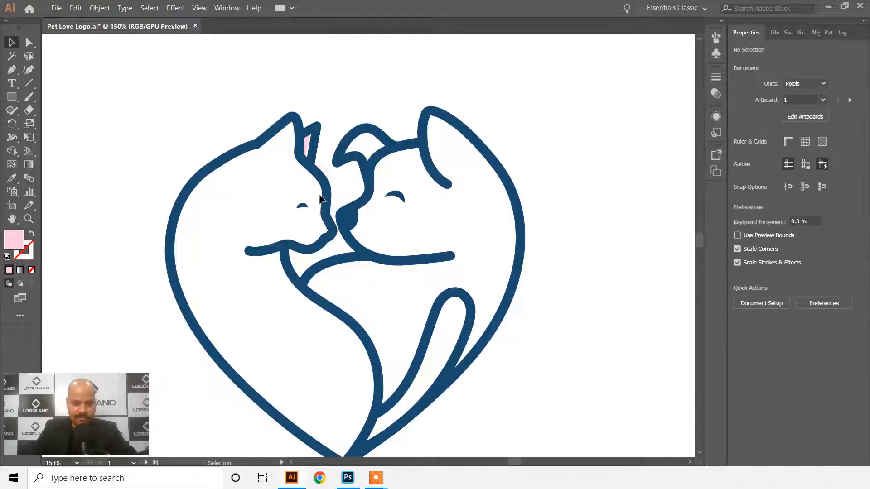
Step: Fill the simplified icon copy with the light grey sampled from the concept line's heart
{"action": "scroll", "coordinate": [397, 156], "scroll_direction": "down", "scroll_amount": 5}
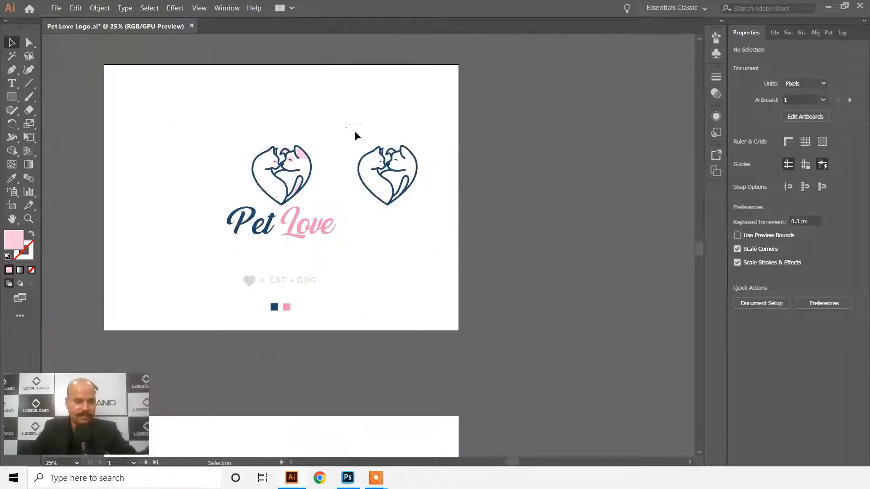
{"action": "left_click_drag", "start_coordinate": [354, 131], "coordinate": [376, 178]}
{"action": "scroll", "coordinate": [377, 178], "scroll_direction": "up", "scroll_amount": 2}
{"action": "left_click_drag", "start_coordinate": [393, 227], "coordinate": [486, 201]}
{"action": "key", "text": "i"}
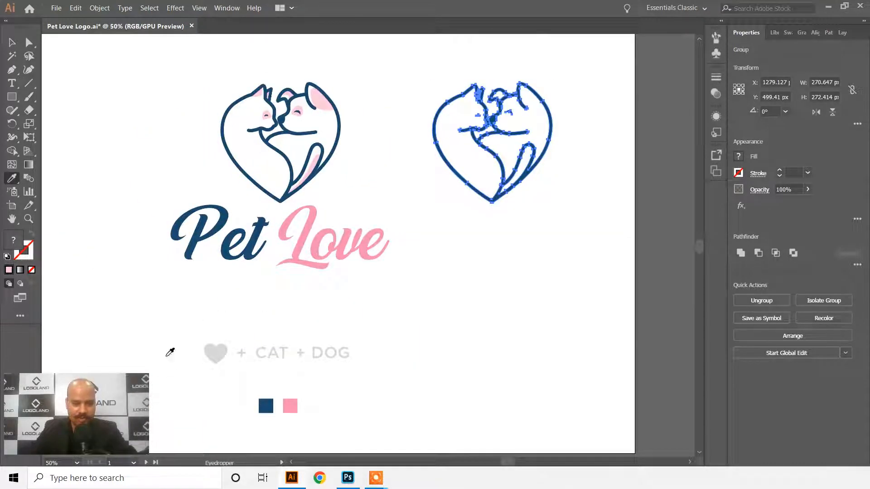
{"action": "left_click", "coordinate": [214, 354]}
{"action": "key", "text": "v"}
{"action": "left_click", "coordinate": [517, 247]}
Step: Change the fill of the outline icon copy to black
{"action": "scroll", "coordinate": [520, 185], "scroll_direction": "down", "scroll_amount": 1}
{"action": "left_click_drag", "start_coordinate": [521, 186], "coordinate": [450, 224]}
{"action": "left_click_drag", "start_coordinate": [396, 132], "coordinate": [542, 297]}
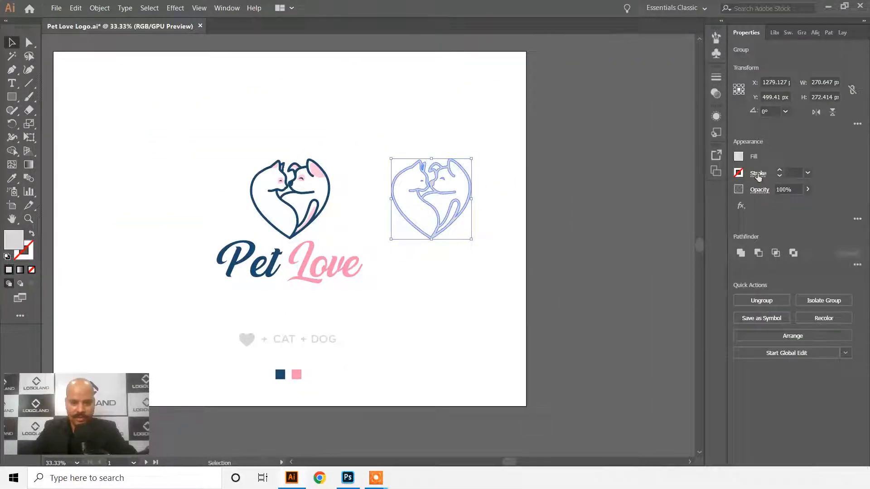
{"action": "left_click", "coordinate": [739, 158]}
{"action": "left_click", "coordinate": [638, 197]}
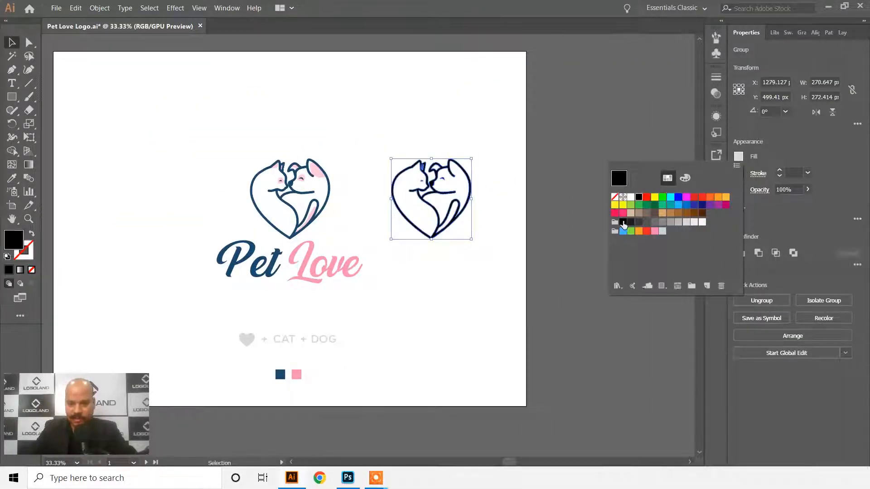
{"action": "key", "text": "Escape"}
{"action": "left_click", "coordinate": [490, 254]}
Step: Enlarge the black icon copy to about 653 × 680 px, tilted about 9°, and place it over the artboard's upper-right corner
{"action": "left_click", "coordinate": [471, 172]}
{"action": "left_click_drag", "start_coordinate": [474, 159], "coordinate": [504, 98]}
{"action": "left_click_drag", "start_coordinate": [489, 138], "coordinate": [527, 59]}
{"action": "left_click_drag", "start_coordinate": [519, 115], "coordinate": [536, 169]}
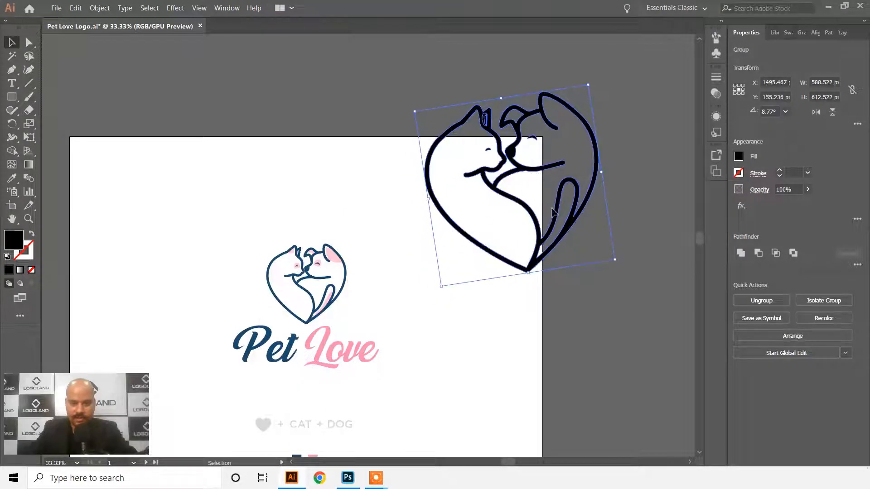
{"action": "left_click_drag", "start_coordinate": [442, 288], "coordinate": [422, 300]}
{"action": "left_click_drag", "start_coordinate": [534, 239], "coordinate": [519, 271]}
{"action": "left_click", "coordinate": [583, 337]}
Step: Set the enlarged black icon's opacity to 5% so it acts as a faint watermark
{"action": "left_click", "coordinate": [511, 255]}
{"action": "left_click", "coordinate": [807, 189]}
{"action": "left_click_drag", "start_coordinate": [800, 204], "coordinate": [763, 204]}
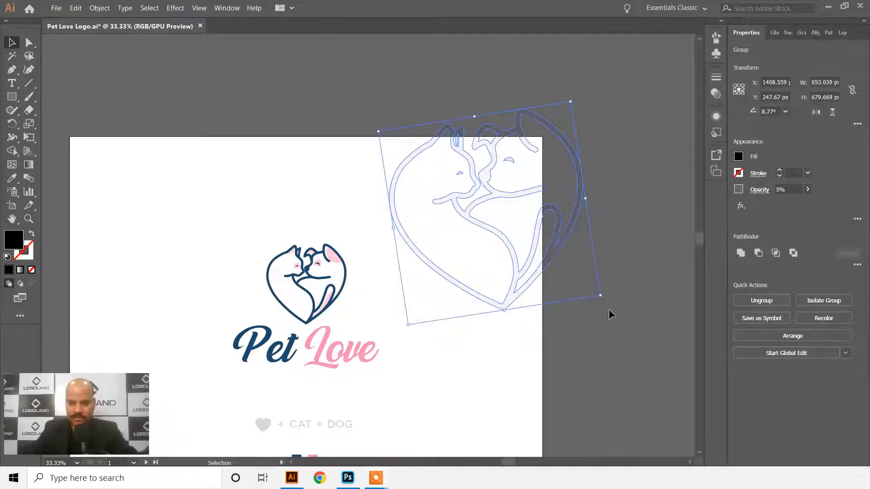
{"action": "left_click", "coordinate": [604, 260]}
{"action": "left_click_drag", "start_coordinate": [489, 358], "coordinate": [607, 278]}
{"action": "left_click_drag", "start_coordinate": [568, 181], "coordinate": [606, 179]}
{"action": "left_click", "coordinate": [603, 115]}
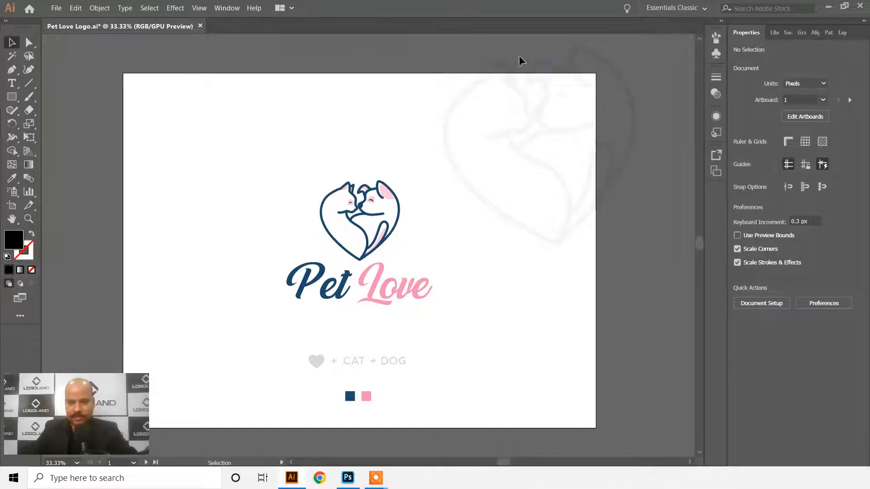
{"action": "left_click_drag", "start_coordinate": [462, 299], "coordinate": [501, 278]}
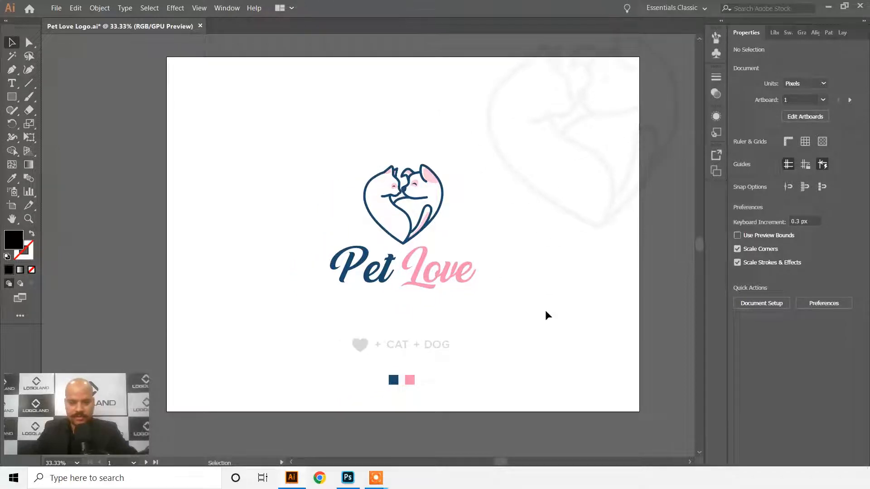
{"action": "left_click_drag", "start_coordinate": [535, 244], "coordinate": [492, 266]}
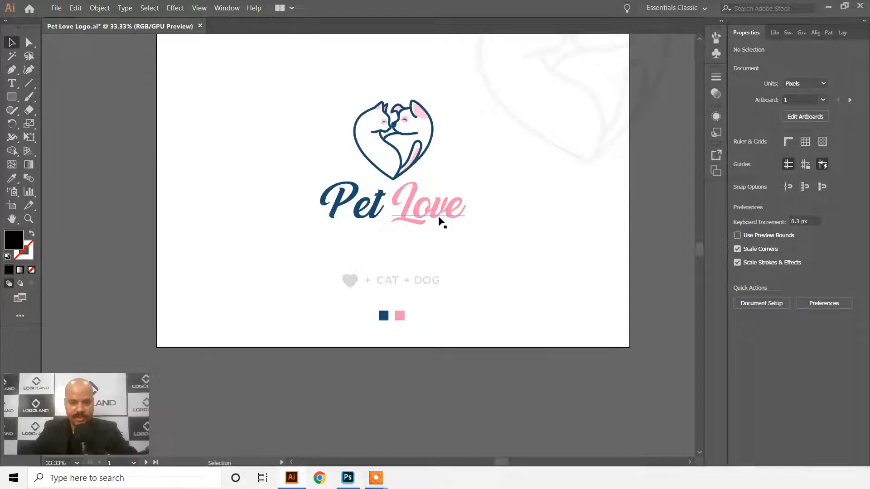
{"action": "scroll", "coordinate": [367, 132], "scroll_direction": "up", "scroll_amount": 2}
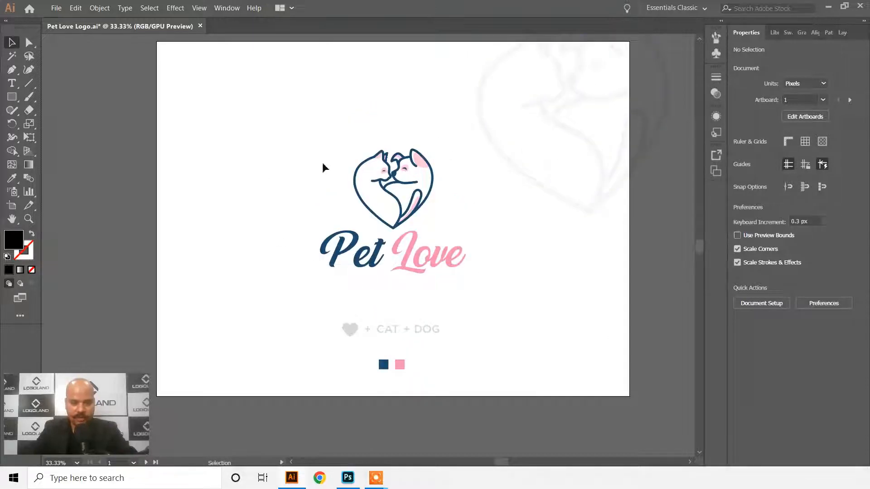
Step: Move the blank second artboard (1600 × 1200 px) upward so it sits just below the logo artboard
{"action": "scroll", "coordinate": [480, 215], "scroll_direction": "down", "scroll_amount": 1}
{"action": "left_click_drag", "start_coordinate": [490, 284], "coordinate": [491, 63]}
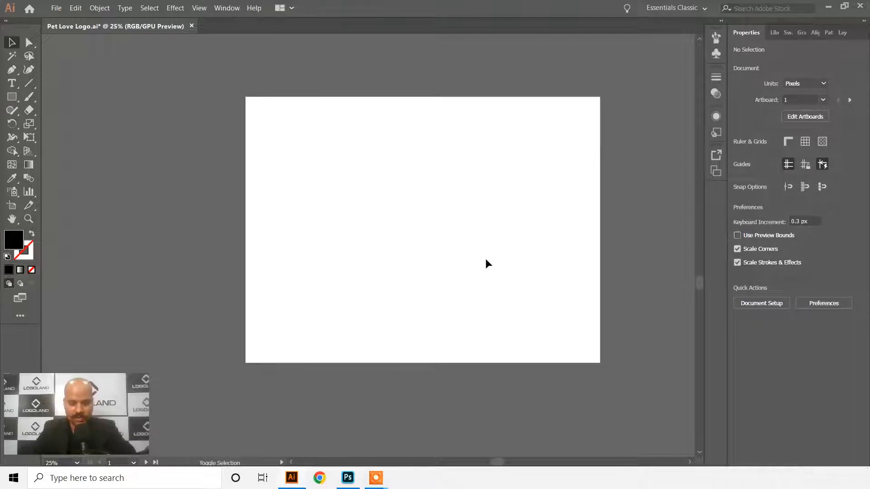
{"action": "key", "text": "shift+o"}
{"action": "scroll", "coordinate": [499, 241], "scroll_direction": "up", "scroll_amount": 3}
{"action": "left_click", "coordinate": [460, 308]}
{"action": "left_click_drag", "start_coordinate": [463, 323], "coordinate": [464, 261]}
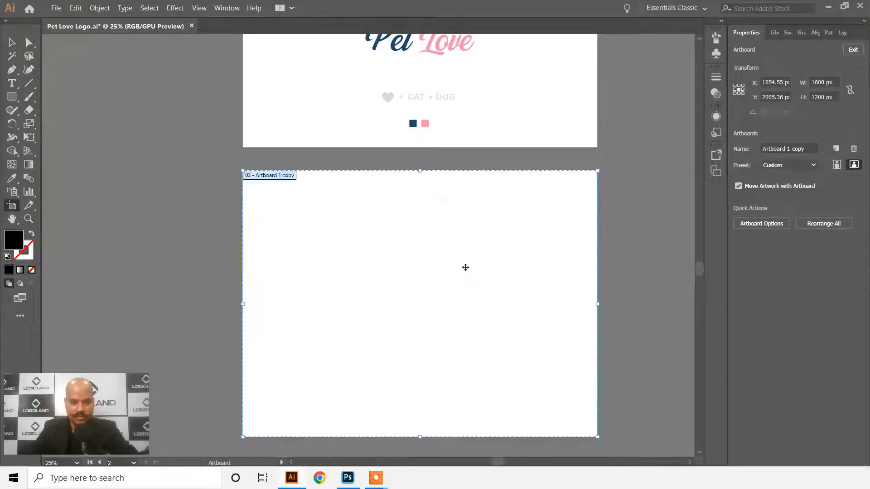
{"action": "left_click", "coordinate": [12, 42]}
{"action": "left_click_drag", "start_coordinate": [518, 138], "coordinate": [482, 244]}
{"action": "left_click_drag", "start_coordinate": [435, 201], "coordinate": [452, 233]}
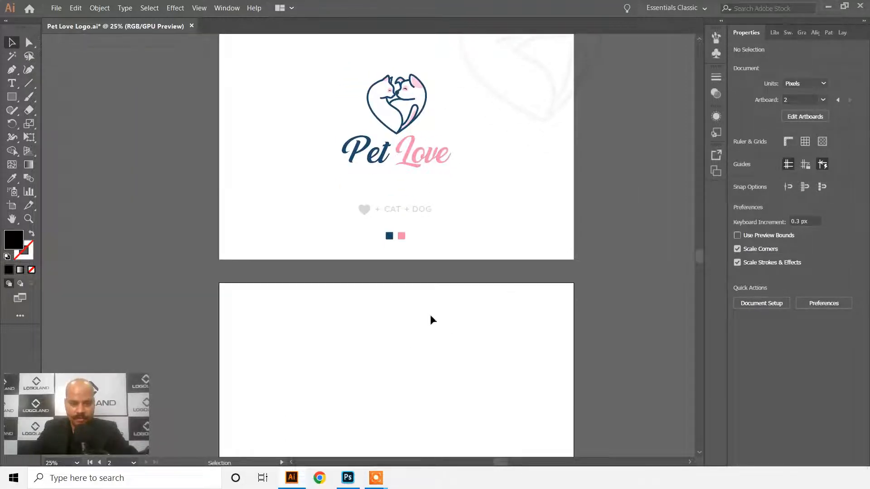
{"action": "left_click_drag", "start_coordinate": [431, 316], "coordinate": [431, 284]}
{"action": "left_click_drag", "start_coordinate": [431, 321], "coordinate": [430, 370]}
{"action": "left_click_drag", "start_coordinate": [418, 409], "coordinate": [433, 282]}
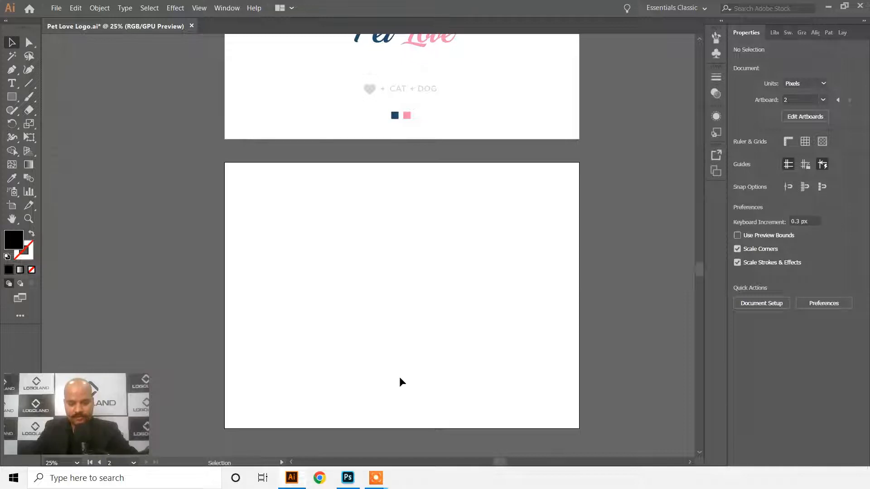
Step: Switch to Photoshop and look through the open stationery, business card and sweater mockups
{"action": "left_click", "coordinate": [348, 479]}
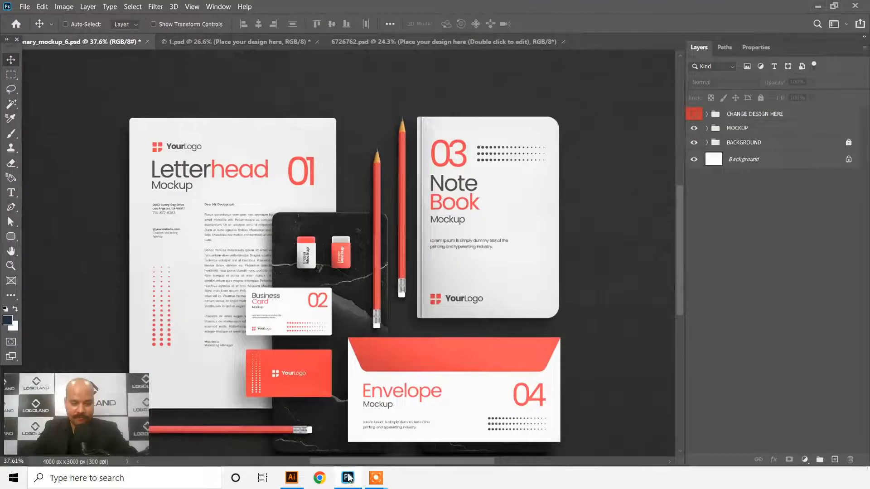
{"action": "left_click", "coordinate": [424, 44]}
{"action": "left_click", "coordinate": [225, 40]}
{"action": "left_click", "coordinate": [121, 42]}
{"action": "left_click", "coordinate": [216, 40]}
{"action": "left_click", "coordinate": [401, 44]}
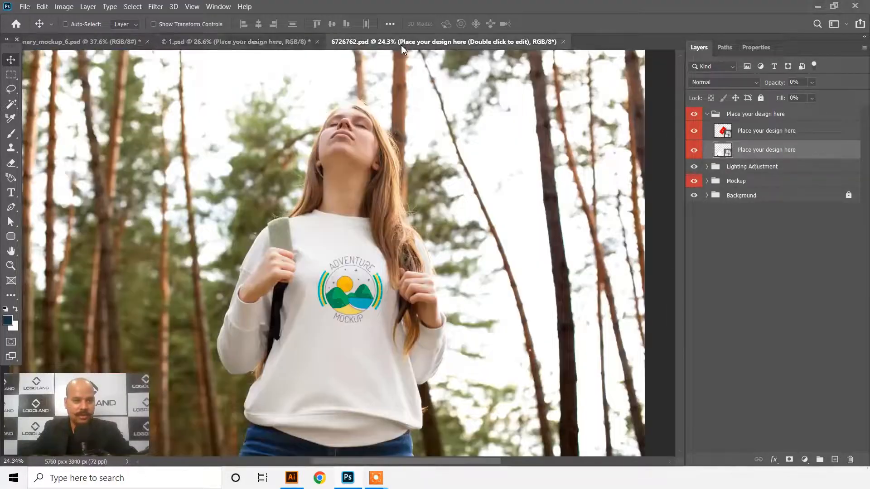
{"action": "left_click", "coordinate": [263, 43]}
{"action": "left_click", "coordinate": [122, 42]}
{"action": "left_click", "coordinate": [240, 43]}
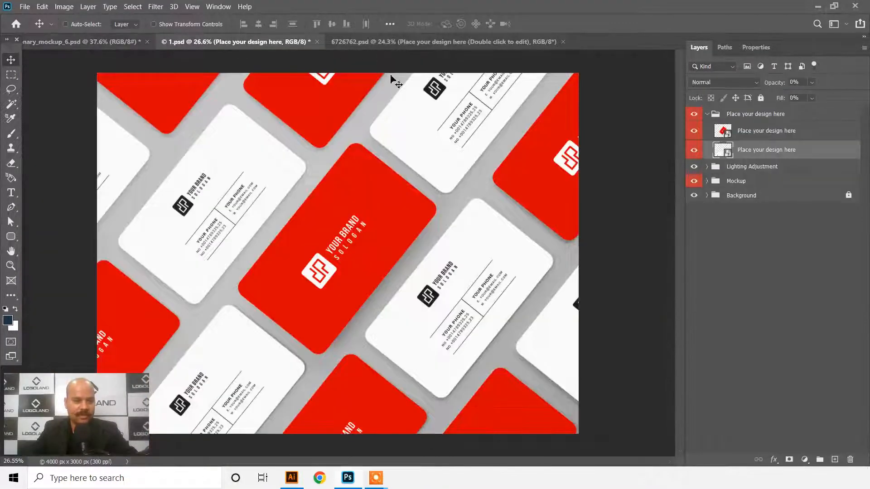
Step: In the sweater mockup 6726762.psd, open the Sweater group's design smart object and hide its sample Adventure artwork
{"action": "left_click", "coordinate": [444, 45]}
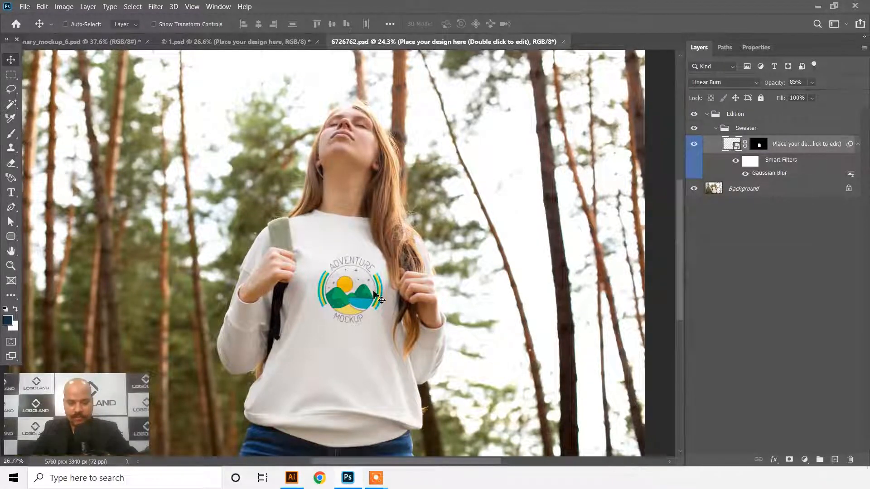
{"action": "scroll", "coordinate": [379, 298], "scroll_direction": "up", "scroll_amount": 1}
{"action": "scroll", "coordinate": [347, 313], "scroll_direction": "down", "scroll_amount": 1}
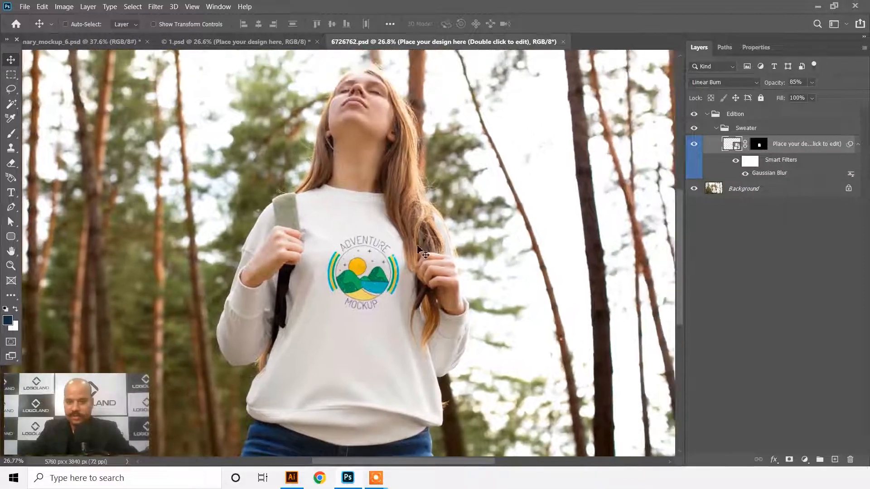
{"action": "scroll", "coordinate": [395, 262], "scroll_direction": "down", "scroll_amount": 1}
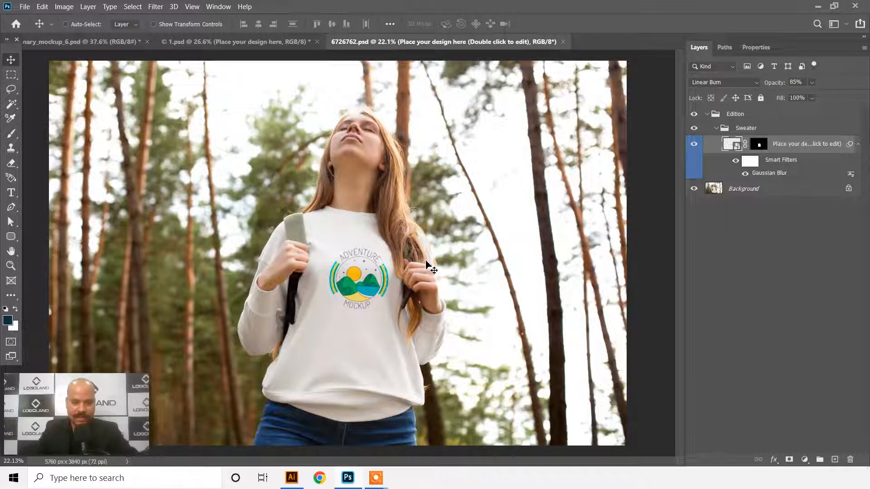
{"action": "scroll", "coordinate": [428, 267], "scroll_direction": "up", "scroll_amount": 3}
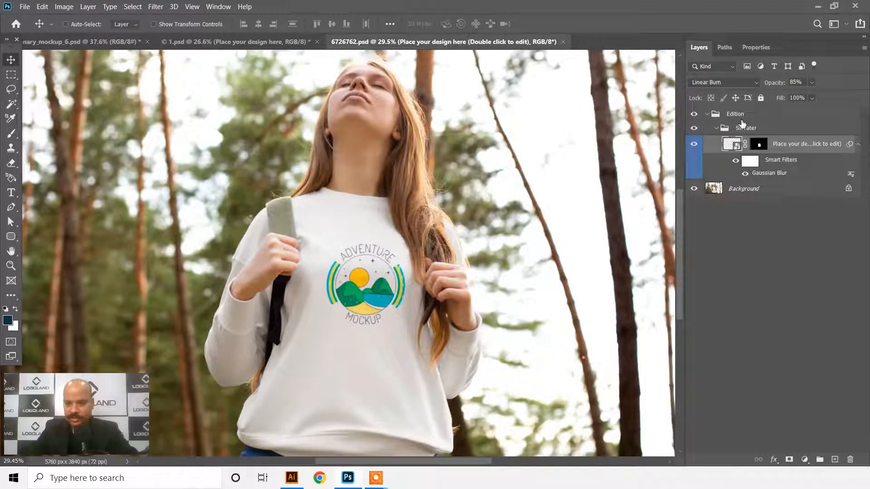
{"action": "left_click", "coordinate": [716, 129]}
{"action": "left_click", "coordinate": [707, 114]}
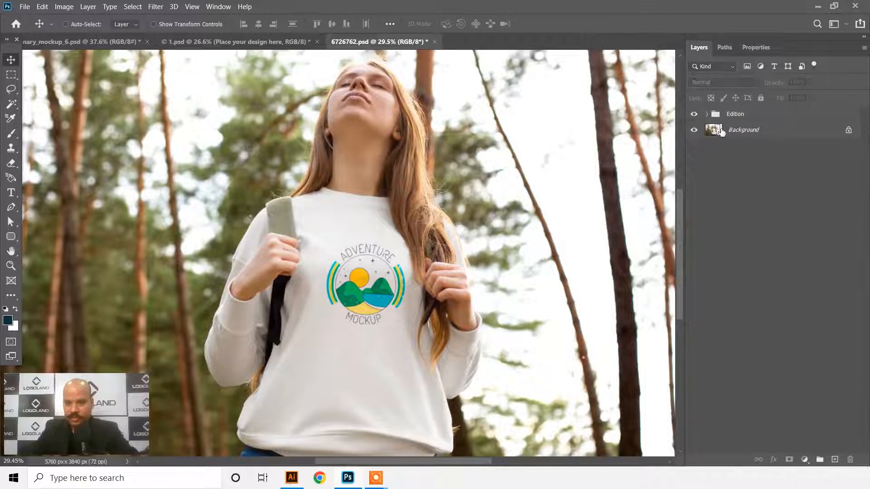
{"action": "left_click", "coordinate": [708, 114]}
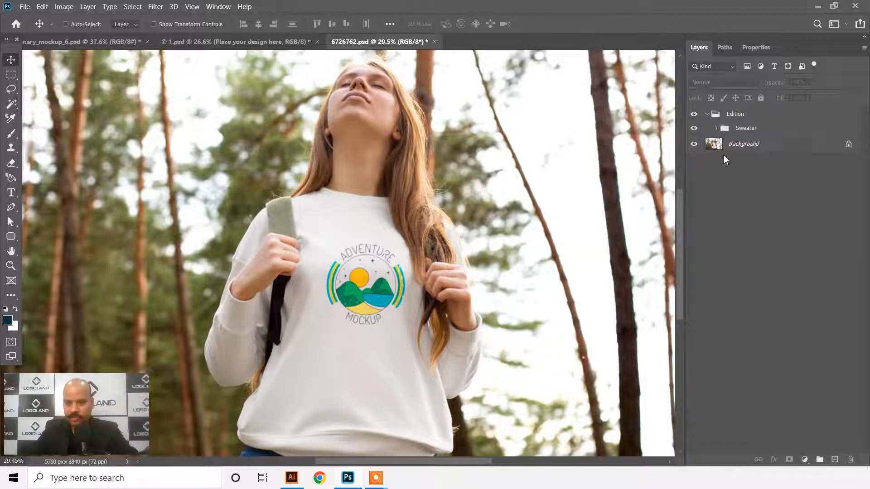
{"action": "left_click", "coordinate": [716, 129]}
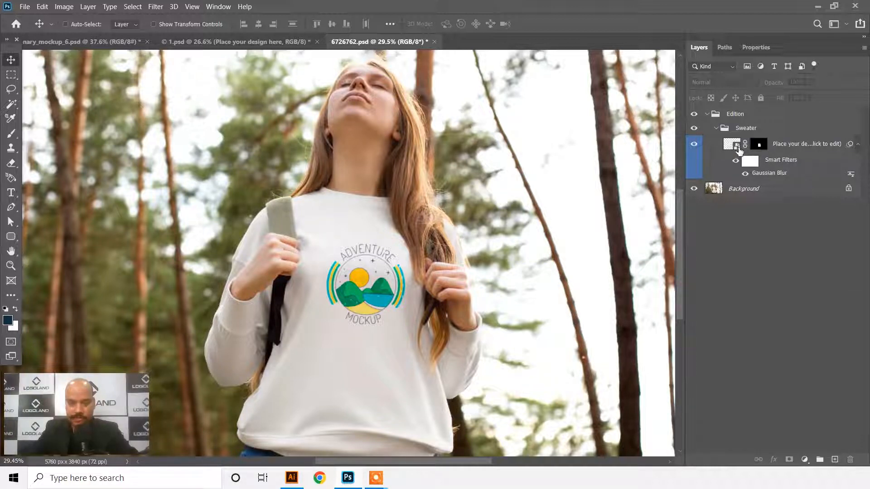
{"action": "double_click", "coordinate": [737, 146]}
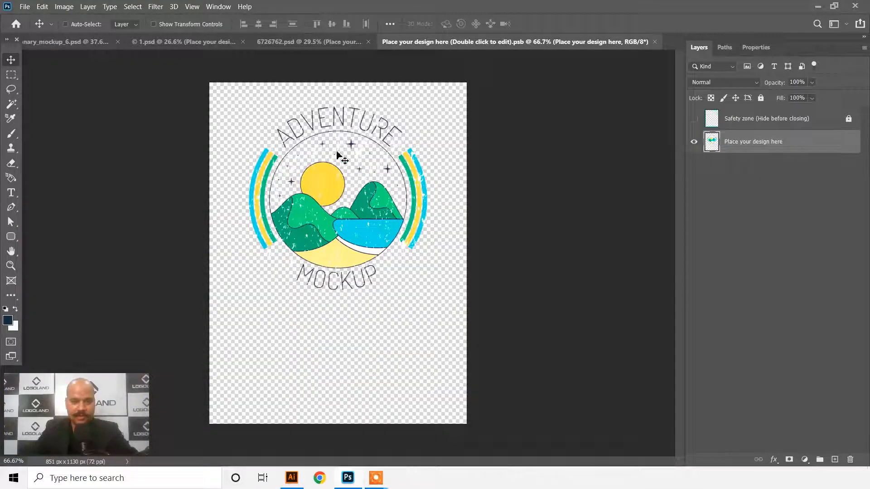
{"action": "left_click", "coordinate": [694, 143]}
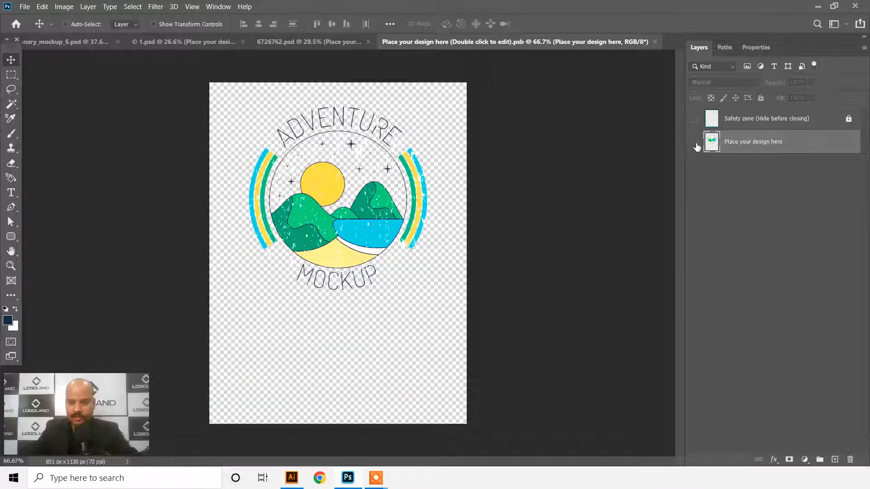
Step: Copy the Pet Love logo group from Illustrator, paste it into Photoshop's sweater design file as a smart object, and move it upward
{"action": "left_click", "coordinate": [296, 480]}
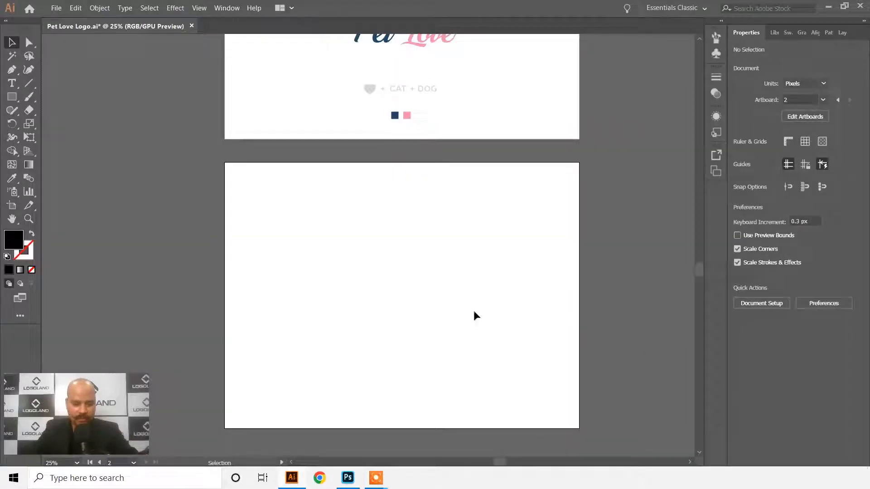
{"action": "left_click_drag", "start_coordinate": [498, 51], "coordinate": [481, 270]}
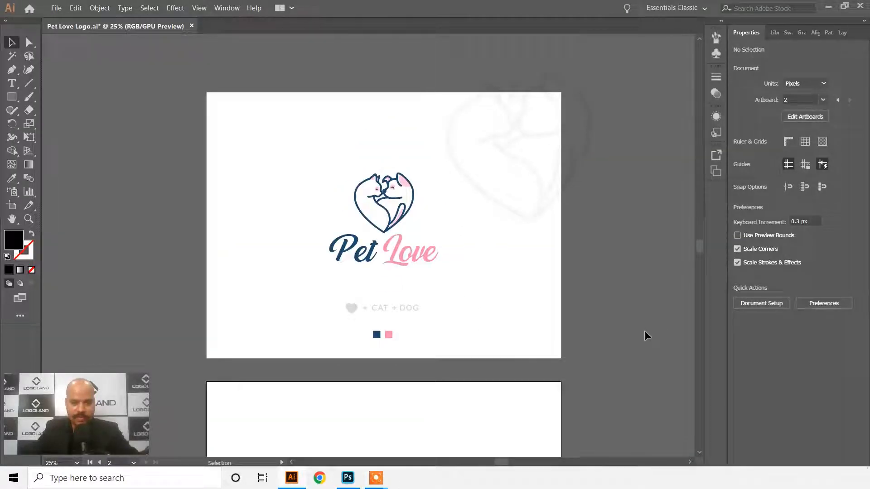
{"action": "left_click", "coordinate": [426, 268]}
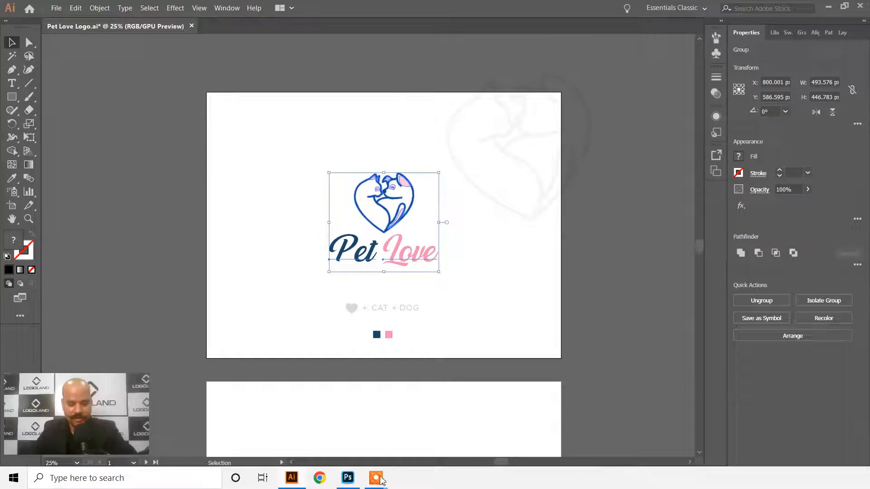
{"action": "left_click", "coordinate": [348, 478]}
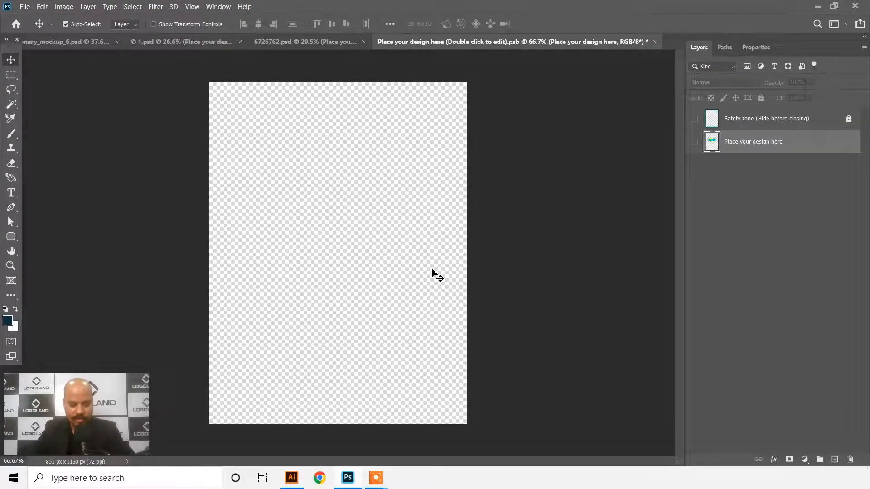
{"action": "key", "text": "ctrl+v"}
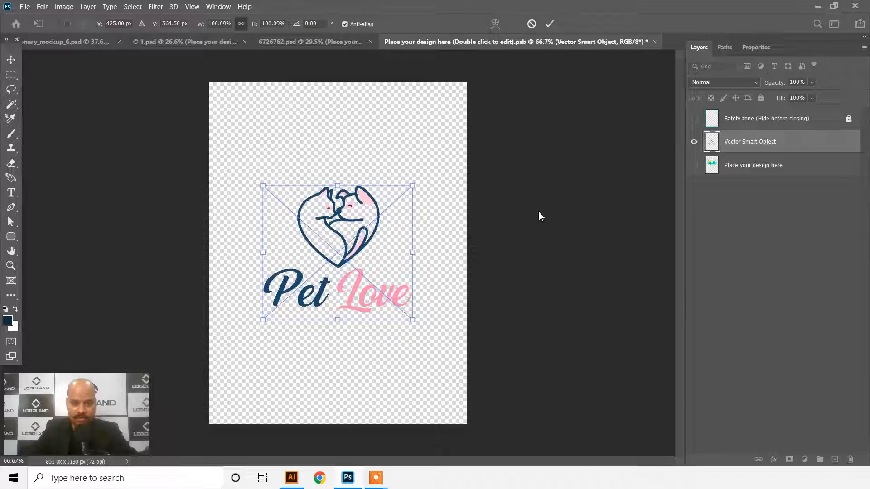
{"action": "left_click_drag", "start_coordinate": [371, 238], "coordinate": [371, 184]}
Step: Show the sample artwork briefly to compare placement, hide it again, and move the logo up about 30 px
{"action": "left_click", "coordinate": [693, 166]}
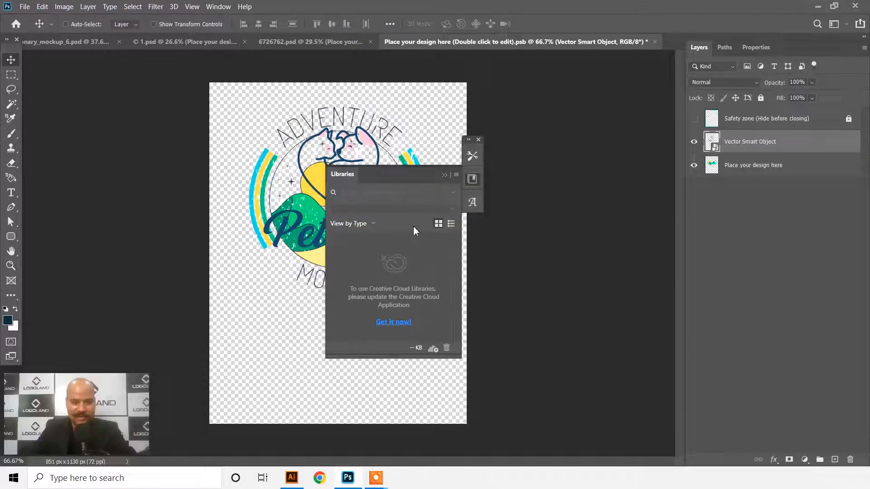
{"action": "left_click", "coordinate": [479, 140]}
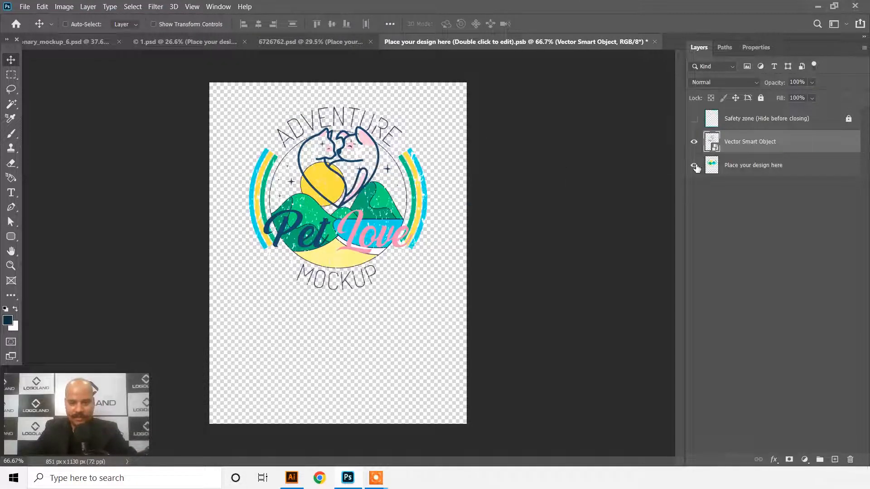
{"action": "left_click", "coordinate": [694, 165]}
{"action": "left_click_drag", "start_coordinate": [372, 141], "coordinate": [372, 132]}
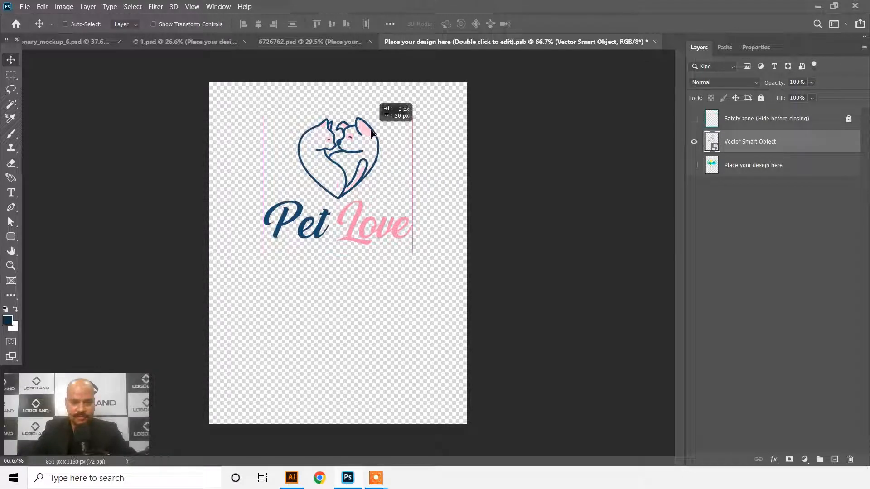
{"action": "key", "text": "ctrl"}
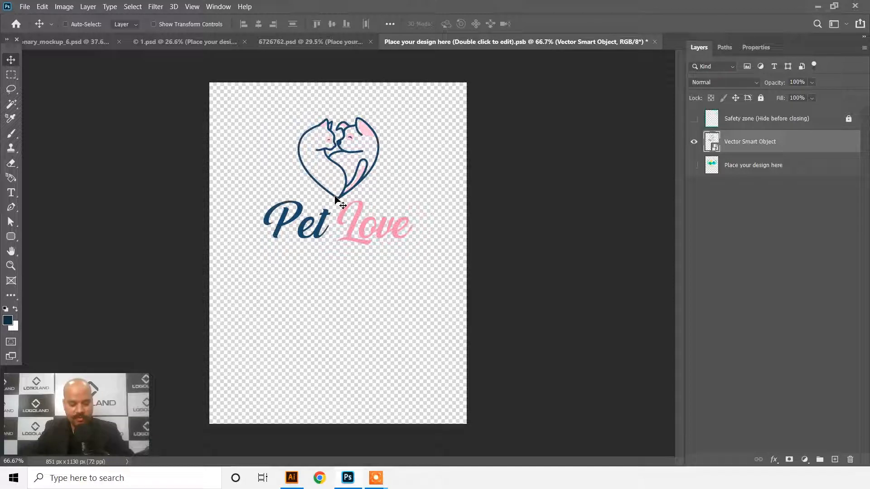
Step: Save the sweater design file and check the logo's size on the sweater in 6726762.psd
{"action": "key", "text": "ctrl+s"}
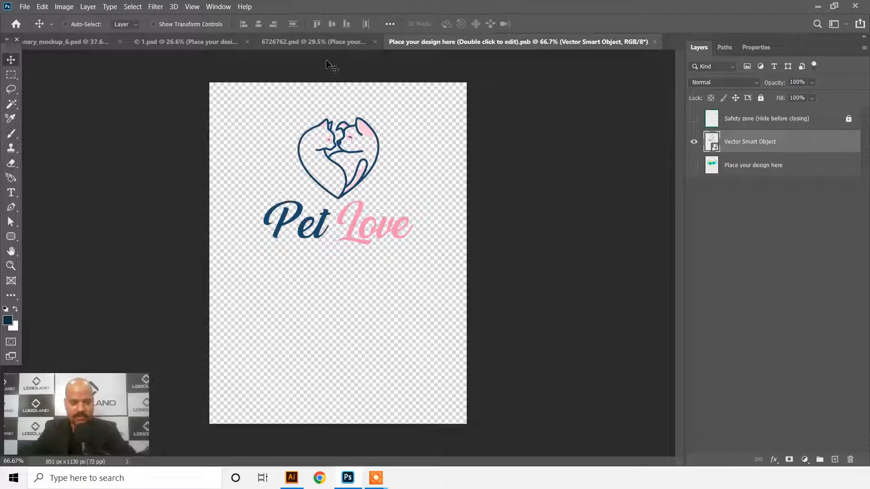
{"action": "left_click", "coordinate": [317, 42]}
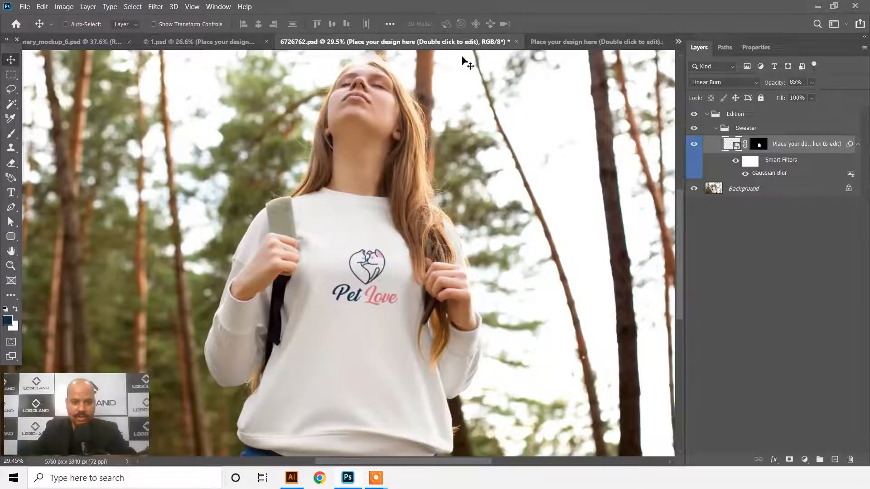
{"action": "left_click", "coordinate": [564, 41]}
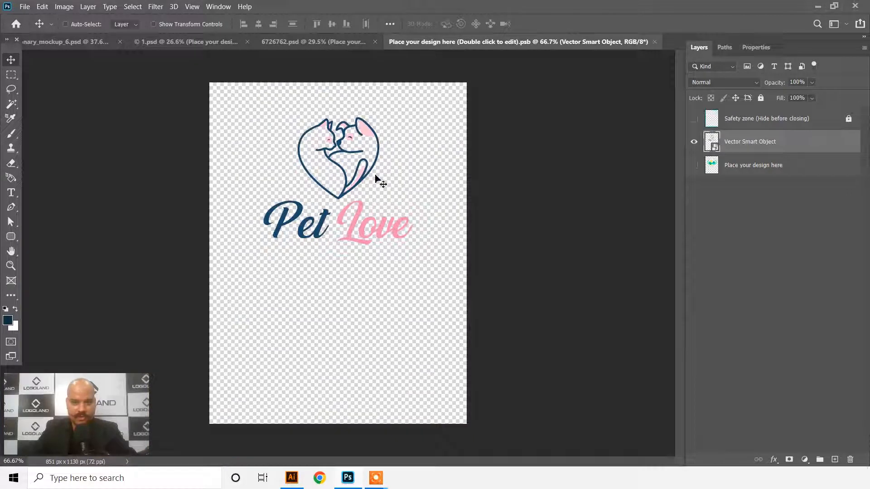
{"action": "left_click", "coordinate": [318, 41]}
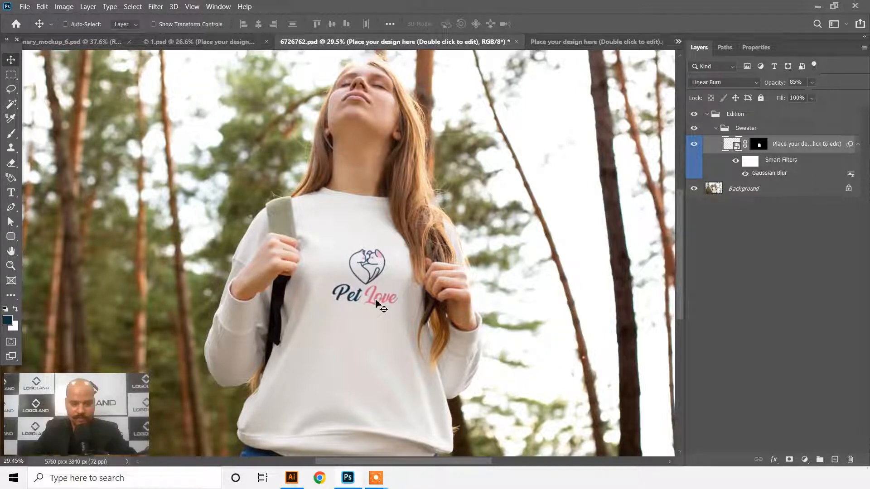
Step: Scale the logo in the sweater design file to about 133% around its centre and save the file
{"action": "left_click", "coordinate": [589, 42]}
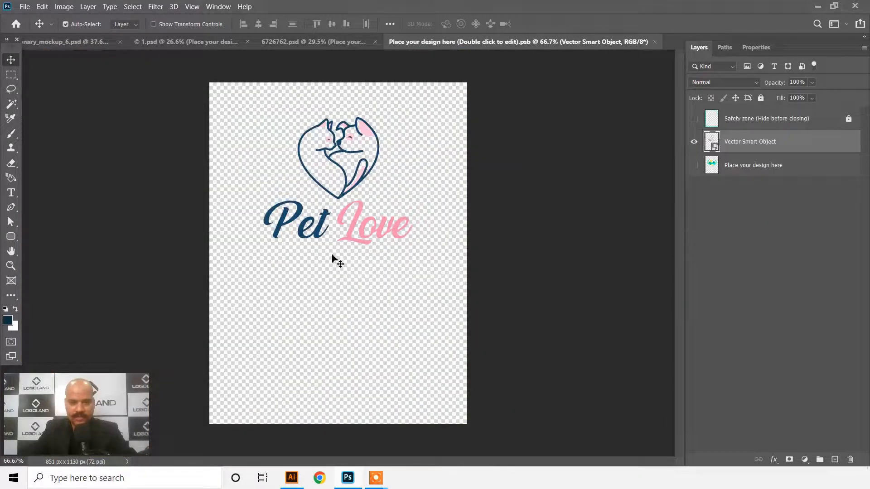
{"action": "key", "text": "ctrl+t"}
{"action": "left_click_drag", "start_coordinate": [413, 117], "coordinate": [438, 96]}
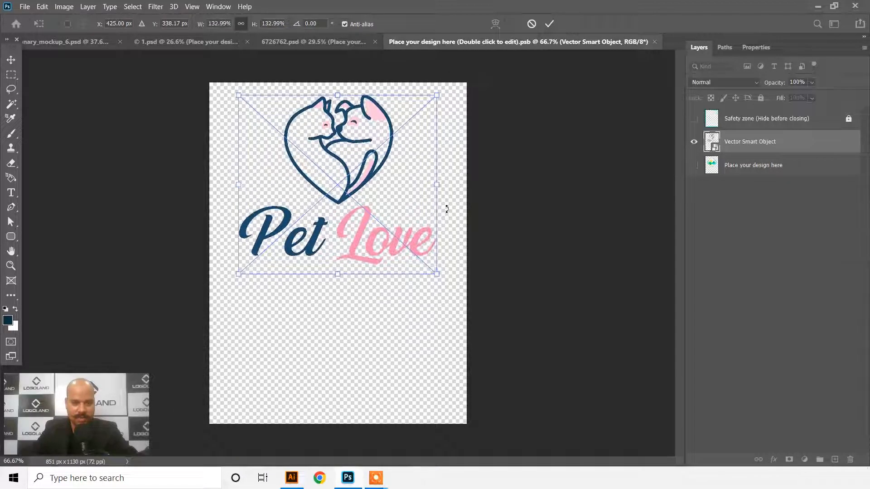
{"action": "key", "text": "Return"}
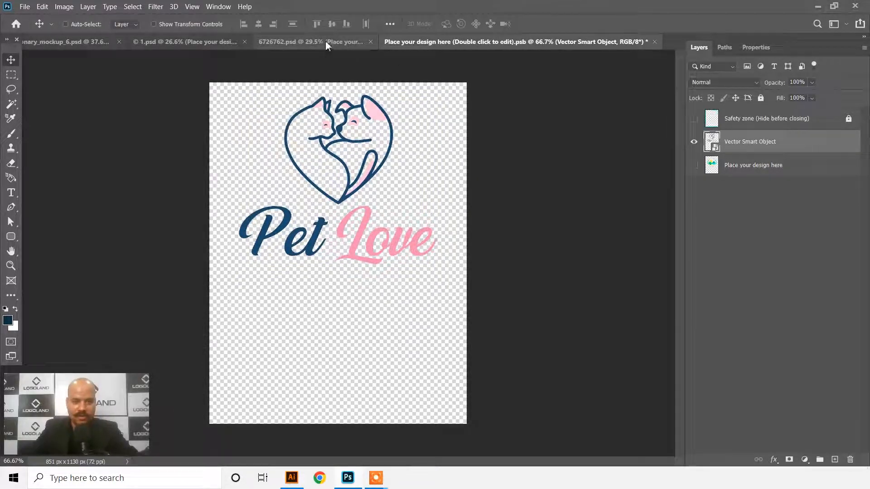
{"action": "key", "text": "ctrl+s"}
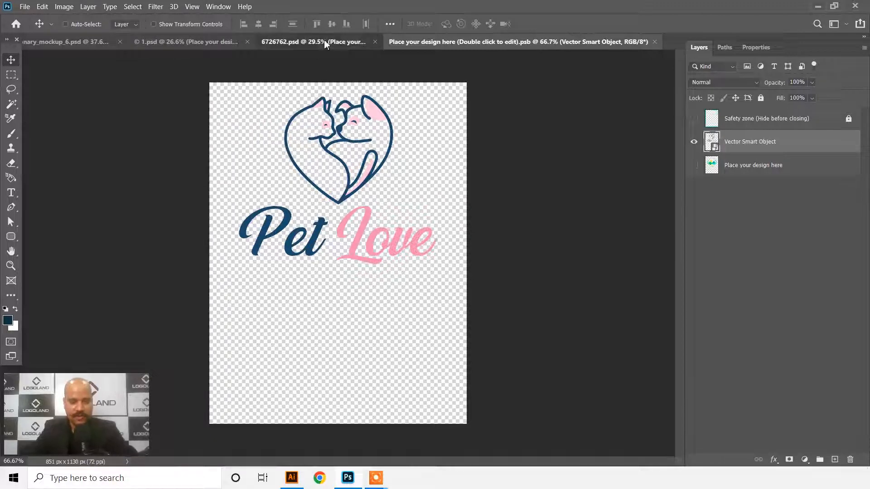
Step: Check the enlarged logo on the sweater mockup by toggling the Sweater group's visibility, and select that group
{"action": "left_click", "coordinate": [324, 41]}
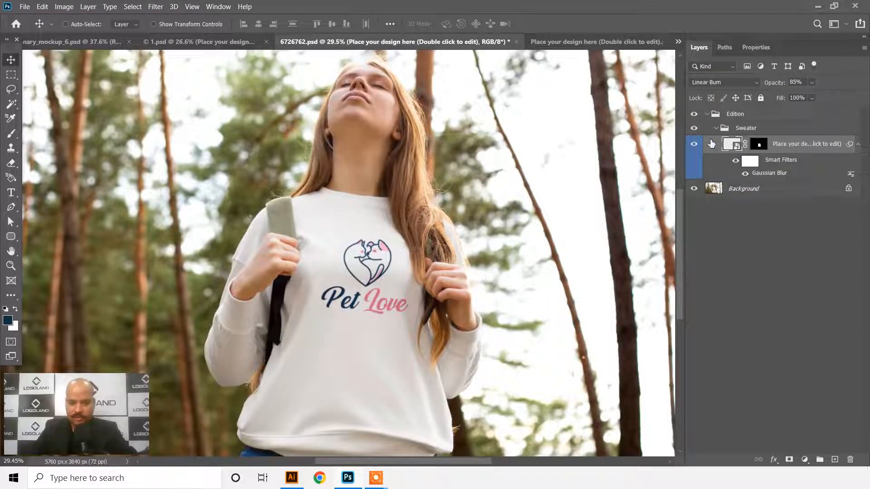
{"action": "left_click", "coordinate": [694, 128]}
{"action": "left_click", "coordinate": [694, 128]}
{"action": "left_click", "coordinate": [752, 130]}
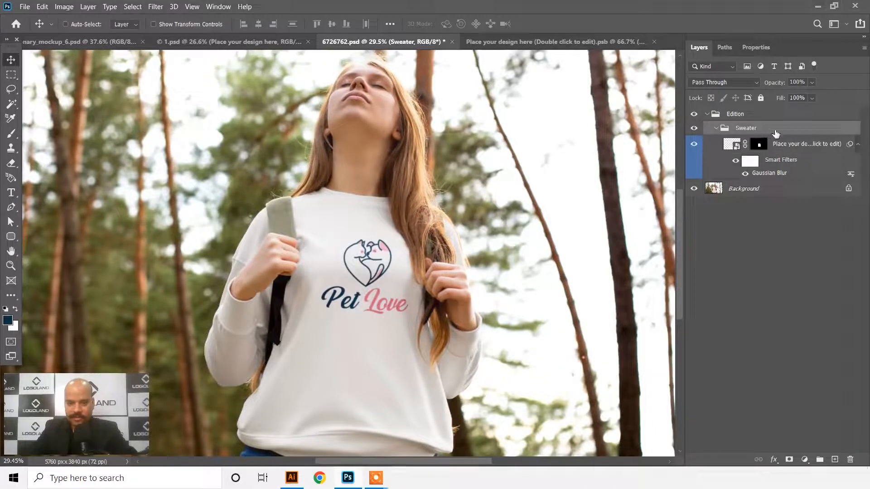
Step: Scale the Sweater group up to about 115% around its centre in the 6726762.psd mockup
{"action": "key", "text": "ctrl+t"}
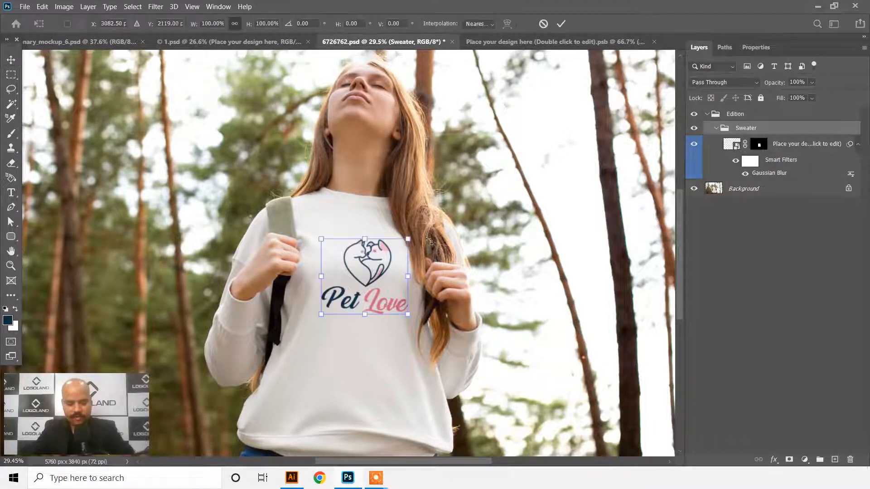
{"action": "left_click_drag", "start_coordinate": [409, 239], "coordinate": [416, 233]}
{"action": "key", "text": "Return"}
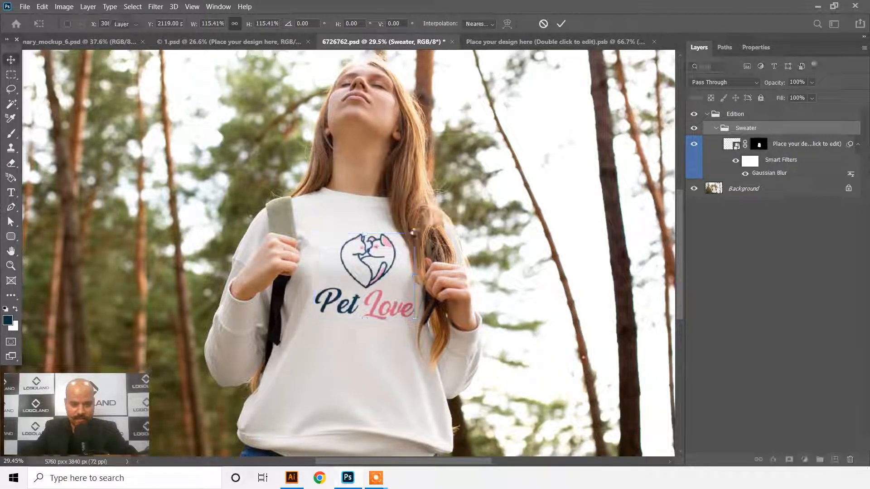
Step: Turn off the Gaussian Blur smart filter on the logo layer and check the logo on the sweater
{"action": "scroll", "coordinate": [376, 290], "scroll_direction": "up", "scroll_amount": 4}
{"action": "scroll", "coordinate": [377, 291], "scroll_direction": "up", "scroll_amount": 3}
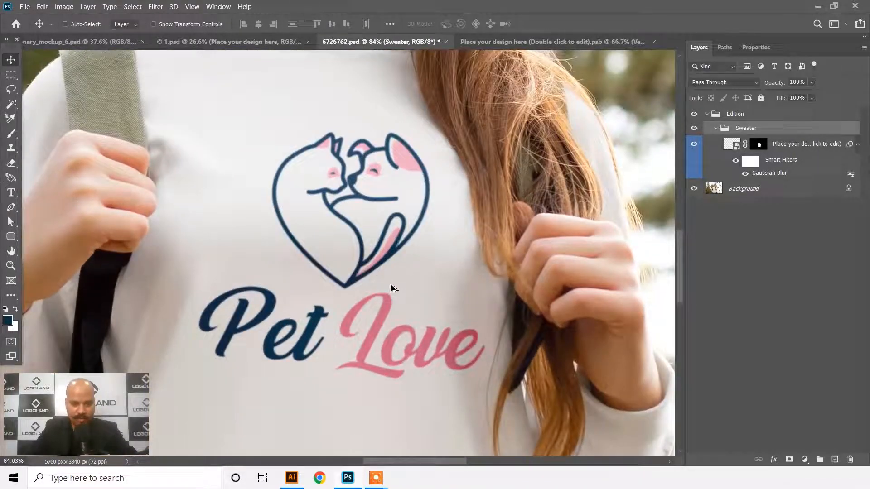
{"action": "scroll", "coordinate": [393, 283], "scroll_direction": "up", "scroll_amount": 2}
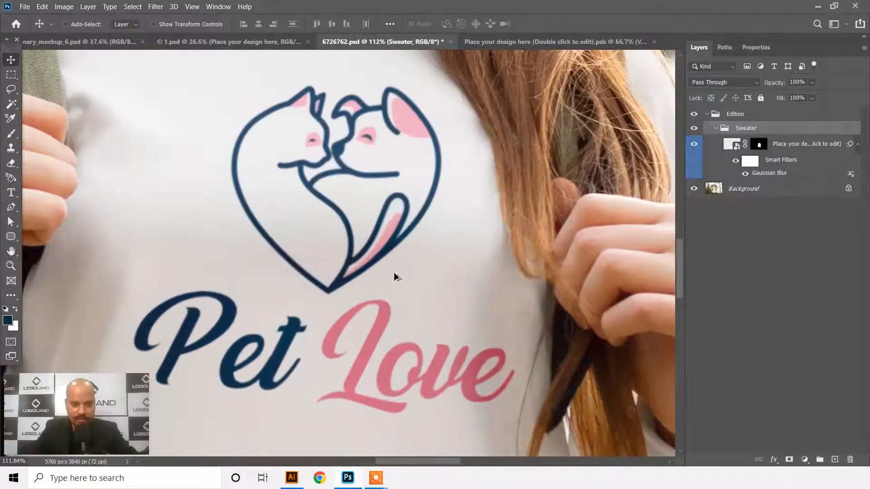
{"action": "scroll", "coordinate": [413, 270], "scroll_direction": "down", "scroll_amount": 1}
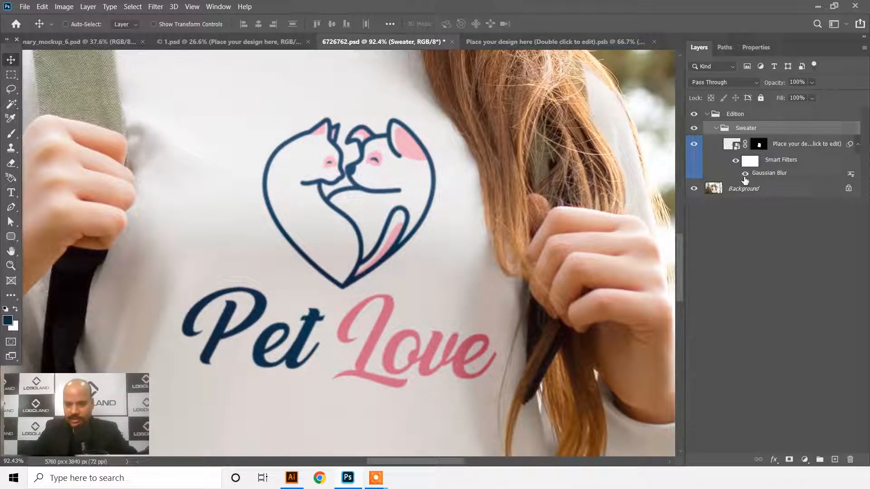
{"action": "left_click", "coordinate": [746, 174]}
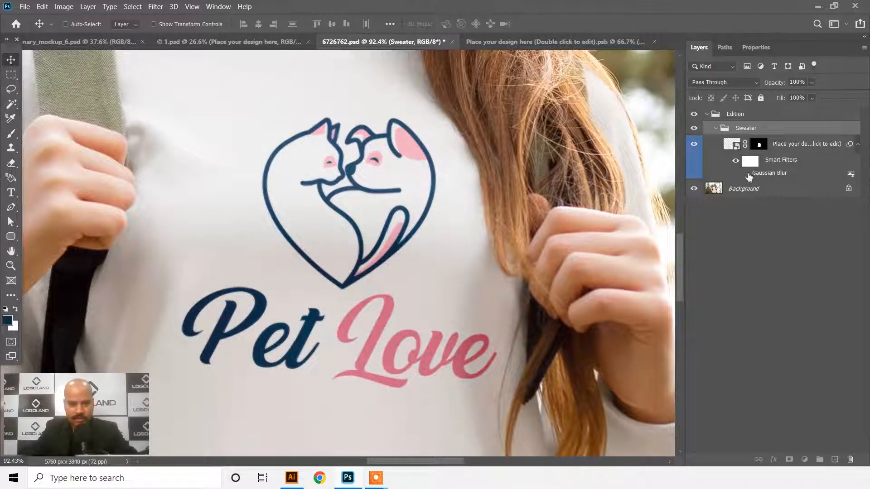
{"action": "scroll", "coordinate": [417, 243], "scroll_direction": "down", "scroll_amount": 5}
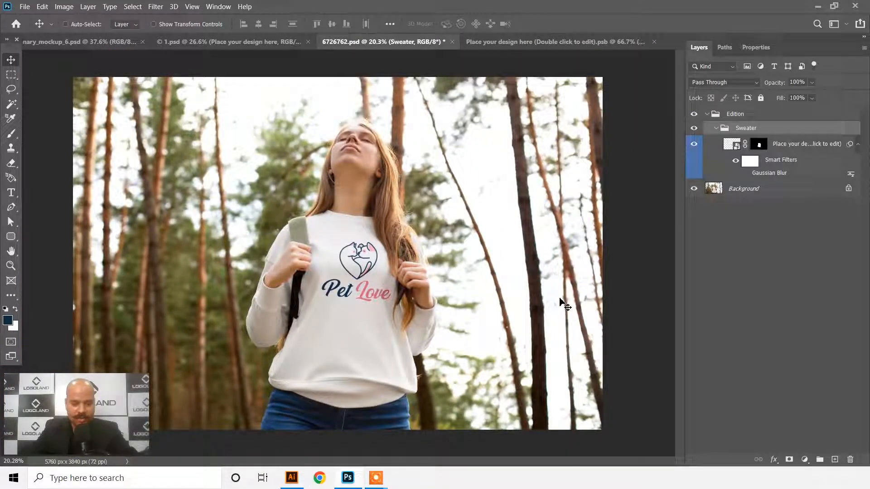
Step: Select all layers from the Edition group down to Background and stamp them into a merged new layer
{"action": "left_click", "coordinate": [723, 277]}
{"action": "left_click", "coordinate": [766, 118]}
{"action": "left_click", "coordinate": [780, 195], "text": "shift"}
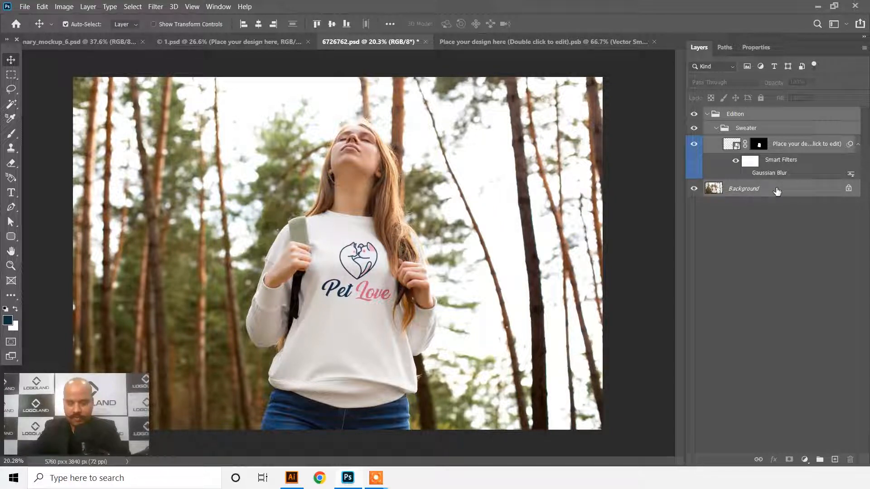
{"action": "key", "text": "ctrl+alt+shift+e"}
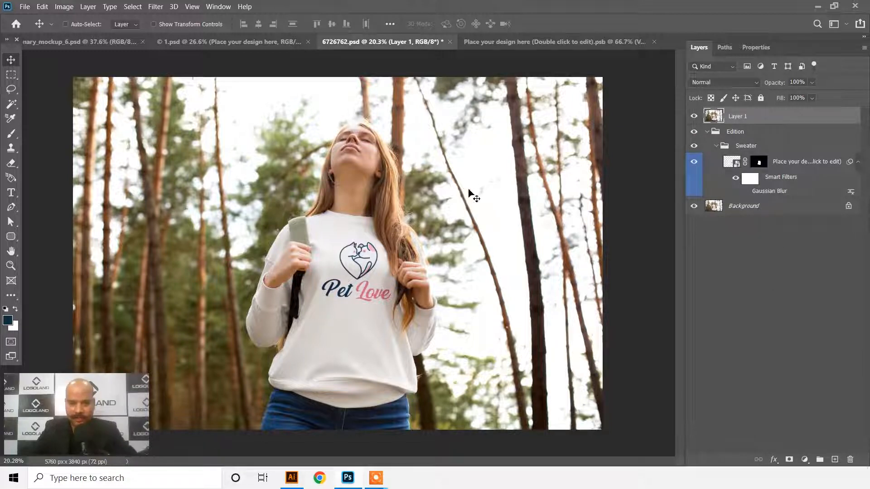
Step: Select and copy the entire merged mockup image, and try to paste it onto the empty second artboard in Illustrator
{"action": "left_click", "coordinate": [715, 122], "text": "ctrl"}
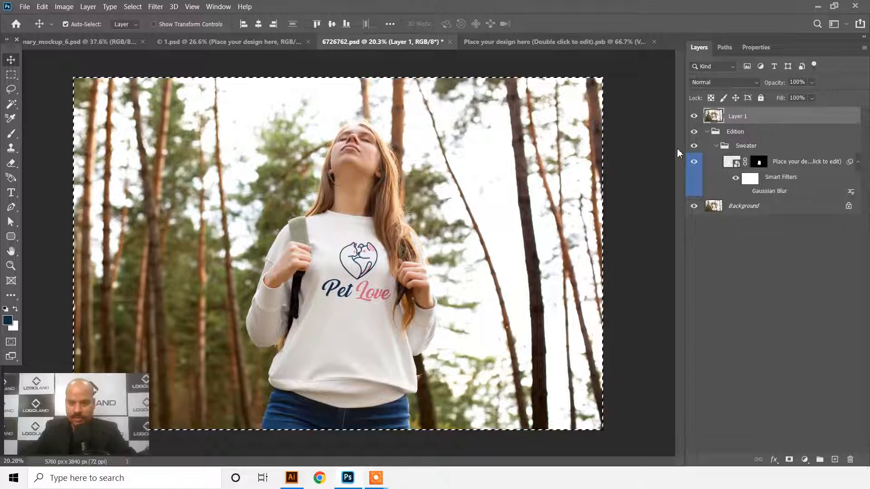
{"action": "left_click", "coordinate": [296, 480]}
{"action": "left_click_drag", "start_coordinate": [499, 324], "coordinate": [521, 204]}
{"action": "left_click", "coordinate": [520, 204]}
{"action": "key", "text": "ctrl+v"}
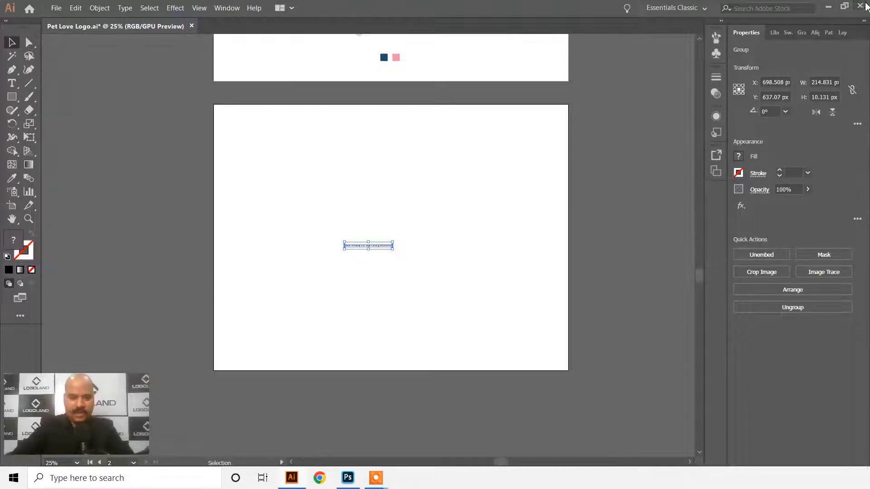
Step: Examine the small text group pasted on the second artboard and delete it
{"action": "scroll", "coordinate": [383, 248], "scroll_direction": "up", "scroll_amount": 6}
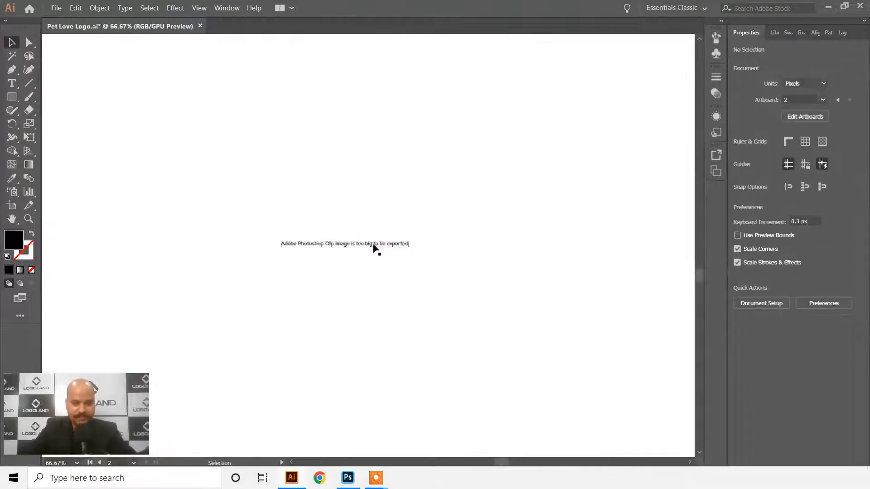
{"action": "scroll", "coordinate": [358, 237], "scroll_direction": "up", "scroll_amount": 5}
{"action": "scroll", "coordinate": [369, 231], "scroll_direction": "down", "scroll_amount": 3}
{"action": "scroll", "coordinate": [312, 239], "scroll_direction": "up", "scroll_amount": 1}
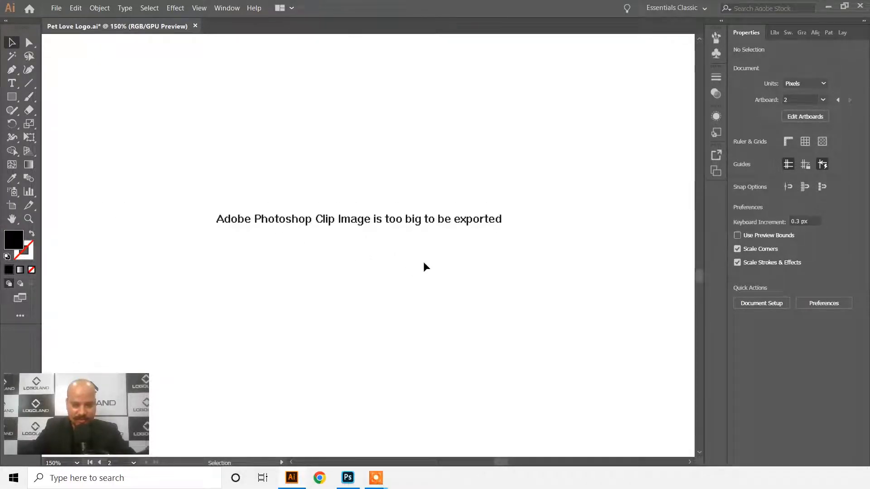
{"action": "scroll", "coordinate": [405, 245], "scroll_direction": "down", "scroll_amount": 3}
{"action": "left_click", "coordinate": [410, 242]}
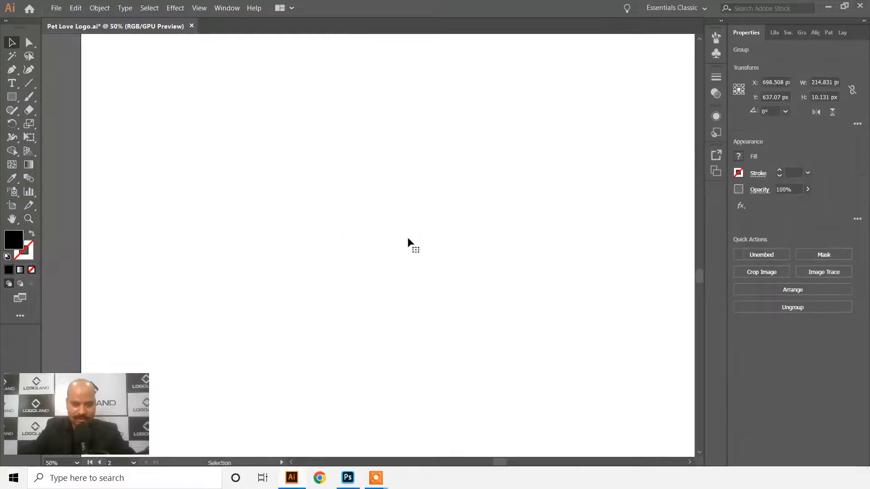
{"action": "left_click", "coordinate": [409, 242]}
{"action": "scroll", "coordinate": [439, 242], "scroll_direction": "down", "scroll_amount": 3}
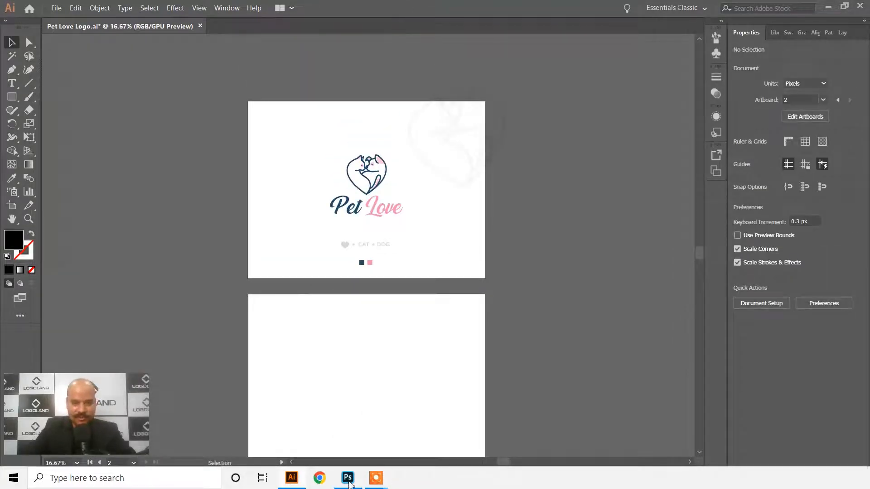
Step: Return to Photoshop, clear the selection, and crop the mockup to about 2581 × 2600 px around the sweater
{"action": "left_click", "coordinate": [348, 478]}
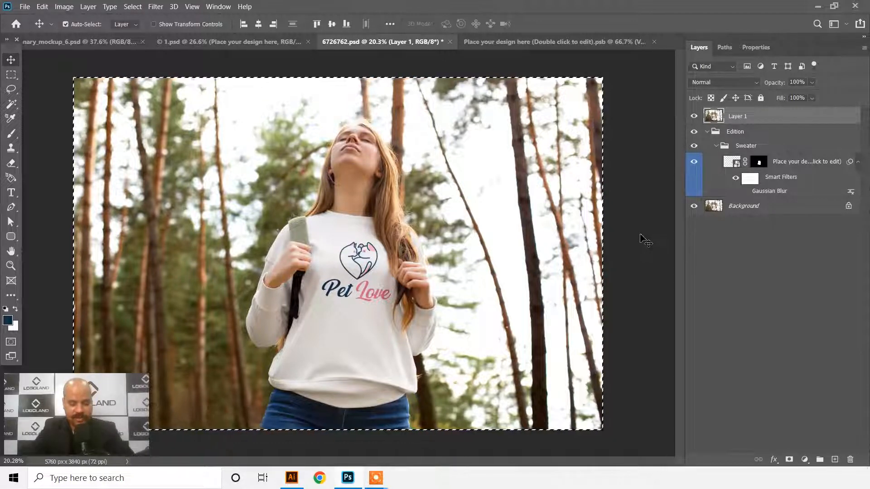
{"action": "key", "text": "ctrl+d"}
{"action": "key", "text": "ctrl+minus"}
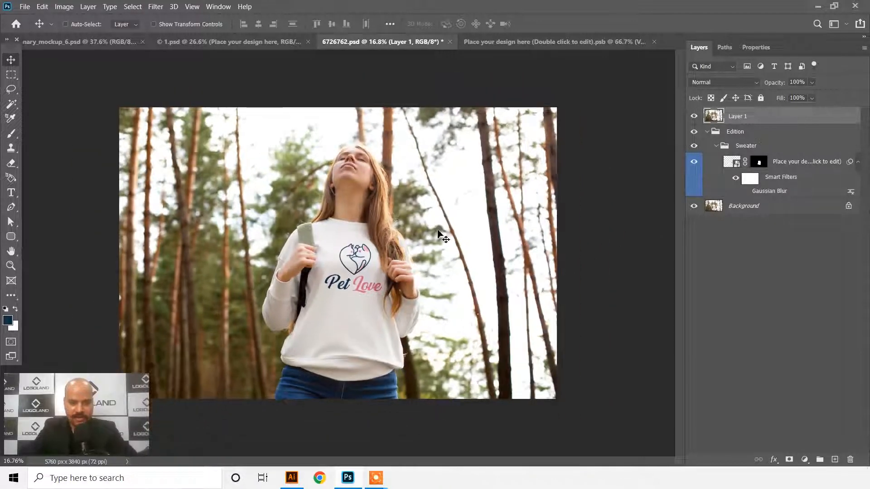
{"action": "scroll", "coordinate": [356, 248], "scroll_direction": "up", "scroll_amount": 1}
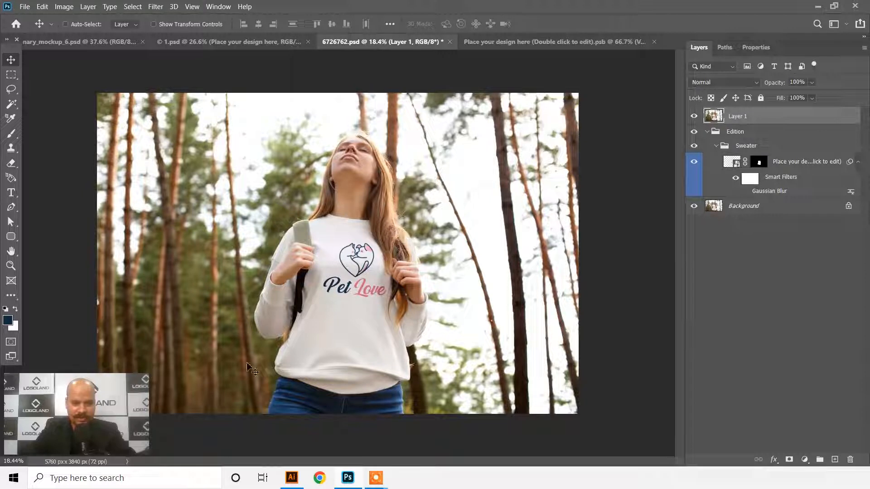
{"action": "left_click", "coordinate": [12, 76]}
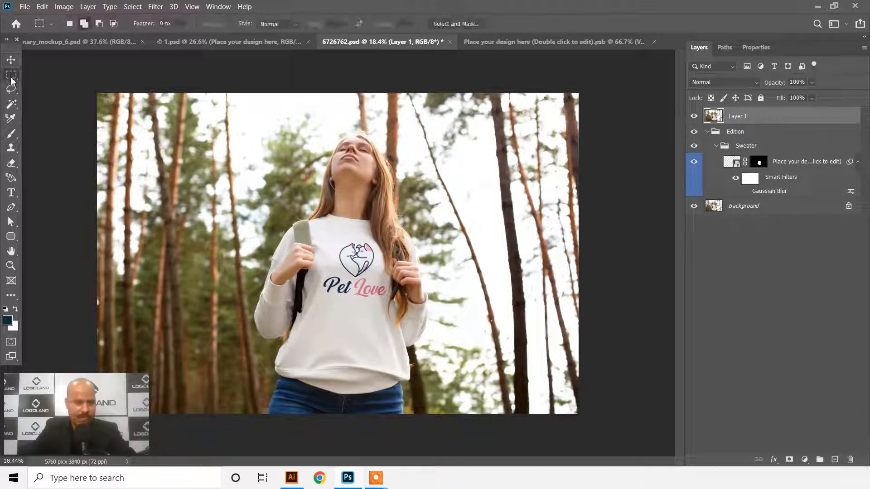
{"action": "left_click_drag", "start_coordinate": [235, 197], "coordinate": [451, 450]}
{"action": "left_click", "coordinate": [64, 7]}
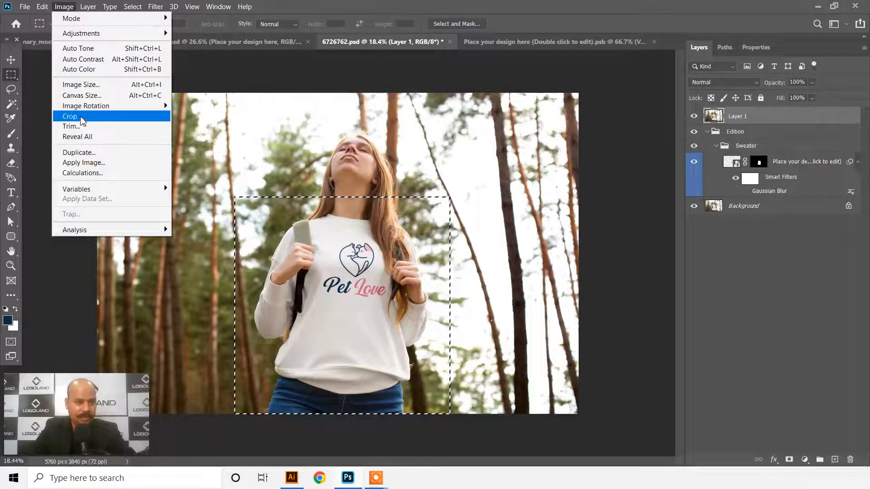
{"action": "left_click", "coordinate": [70, 116]}
Step: Copy the cropped sweater image and paste it into the Pet Love Logo.ai document in Illustrator
{"action": "left_click", "coordinate": [11, 59]}
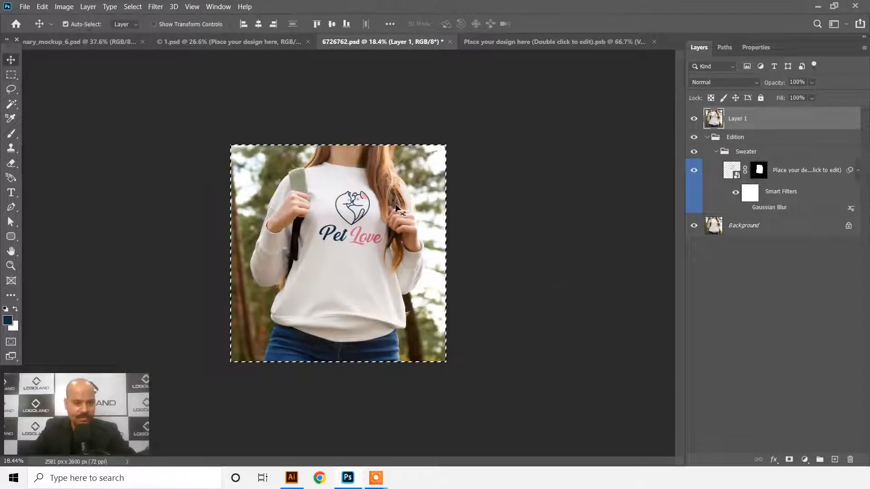
{"action": "key", "text": "ctrl+c"}
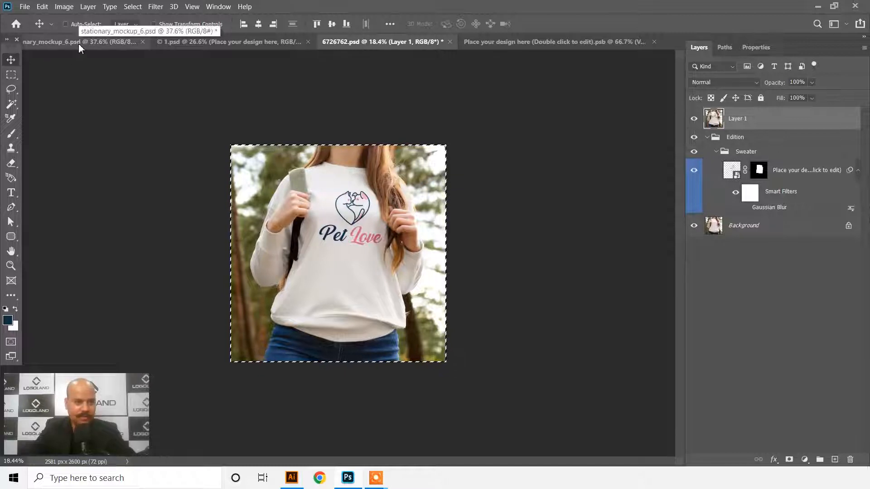
{"action": "left_click", "coordinate": [293, 484]}
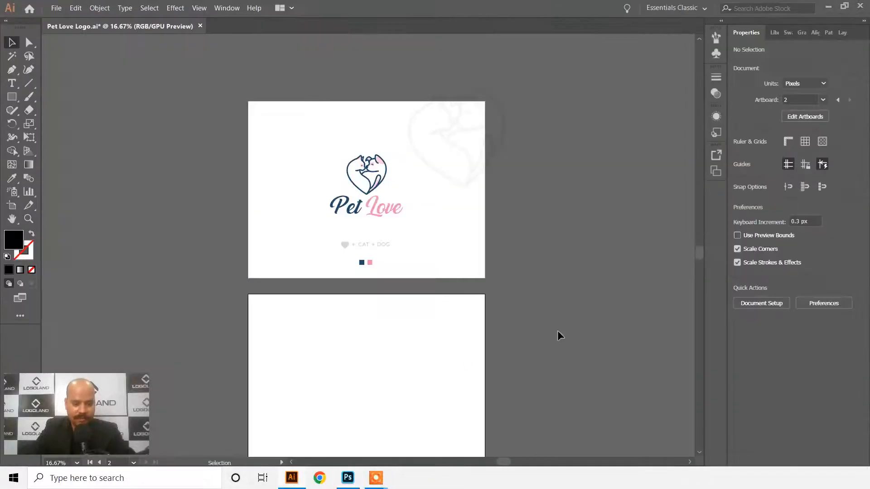
{"action": "scroll", "coordinate": [545, 398], "scroll_direction": "down", "scroll_amount": 3}
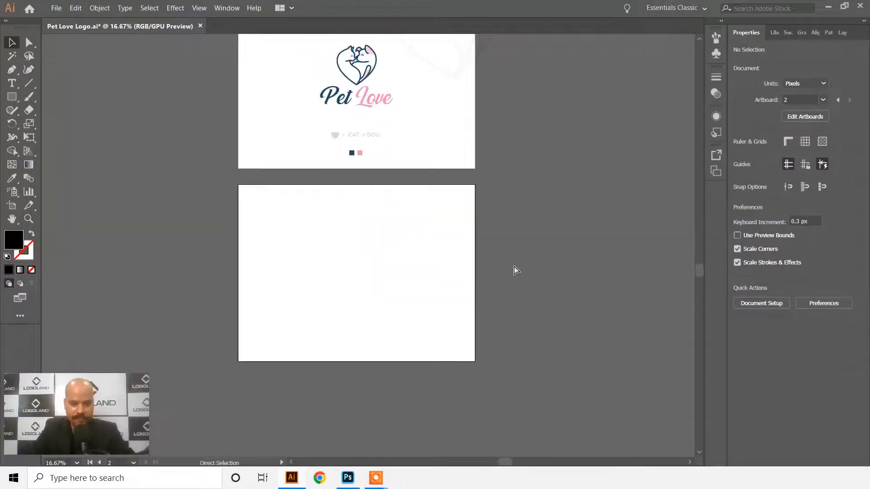
{"action": "key", "text": "ctrl+v"}
{"action": "scroll", "coordinate": [453, 207], "scroll_direction": "down", "scroll_amount": 2}
Step: Move the sweater image onto the second artboard, aligning its right edge with the artboard's right edge
{"action": "left_click_drag", "start_coordinate": [501, 140], "coordinate": [404, 232]}
{"action": "scroll", "coordinate": [389, 257], "scroll_direction": "up", "scroll_amount": 2}
{"action": "left_click_drag", "start_coordinate": [324, 257], "coordinate": [444, 187]}
{"action": "scroll", "coordinate": [497, 193], "scroll_direction": "up", "scroll_amount": 2}
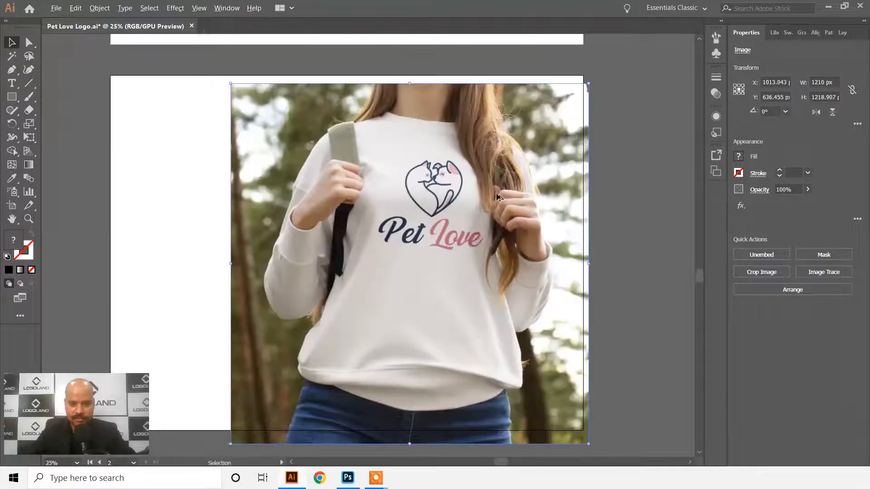
{"action": "left_click_drag", "start_coordinate": [476, 230], "coordinate": [470, 222]}
{"action": "scroll", "coordinate": [395, 218], "scroll_direction": "down", "scroll_amount": 1}
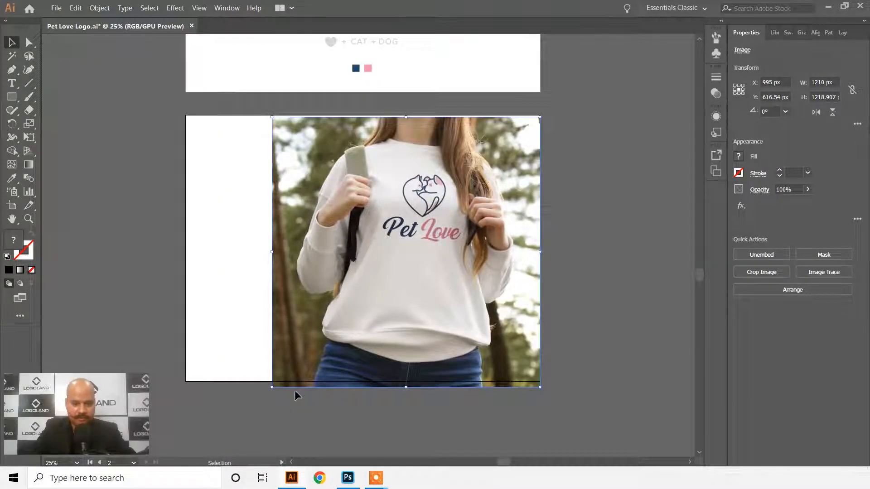
Step: Enlarge the sweater image to about 1477 × 1488 px and shift it past the artboard's right edge
{"action": "left_click_drag", "start_coordinate": [274, 390], "coordinate": [214, 447]}
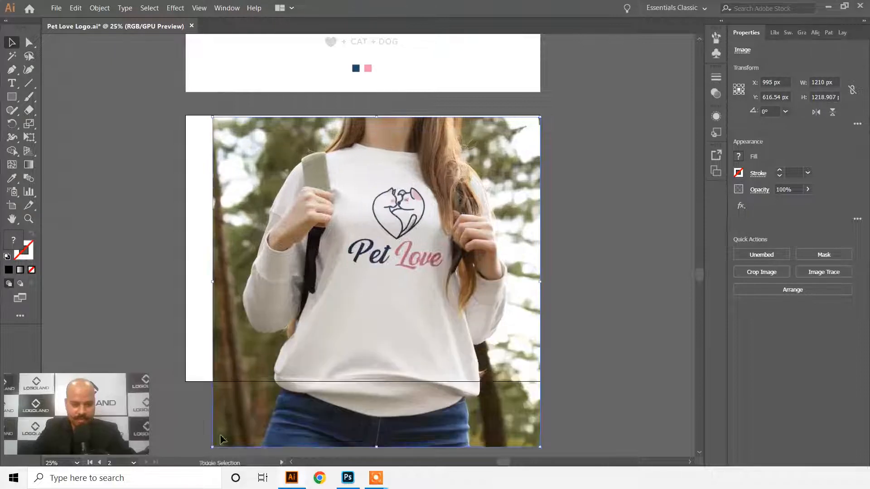
{"action": "scroll", "coordinate": [363, 271], "scroll_direction": "down", "scroll_amount": 2}
{"action": "left_click_drag", "start_coordinate": [400, 276], "coordinate": [450, 274]}
{"action": "scroll", "coordinate": [442, 277], "scroll_direction": "up", "scroll_amount": 1}
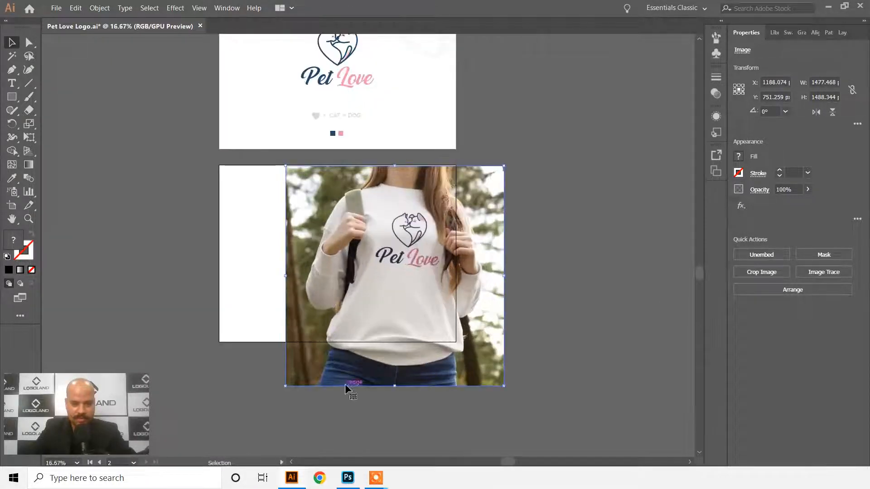
Step: Resize the sweater image to about 1144 × 1198 px to fit the artboard's height, overhanging its right edge
{"action": "left_click_drag", "start_coordinate": [386, 290], "coordinate": [432, 295]}
{"action": "left_click_drag", "start_coordinate": [487, 257], "coordinate": [457, 261]}
{"action": "left_click_drag", "start_coordinate": [484, 166], "coordinate": [463, 182]}
{"action": "left_click_drag", "start_coordinate": [407, 263], "coordinate": [418, 238]}
{"action": "scroll", "coordinate": [383, 351], "scroll_direction": "up", "scroll_amount": 1}
{"action": "mouse_move", "coordinate": [247, 343]}
{"action": "left_mouse_down"}
{"action": "mouse_move", "coordinate": [256, 347]}
{"action": "mouse_move", "coordinate": [261, 336]}
{"action": "left_mouse_up"}
{"action": "left_click_drag", "start_coordinate": [449, 184], "coordinate": [440, 250]}
{"action": "left_click_drag", "start_coordinate": [256, 279], "coordinate": [414, 271]}
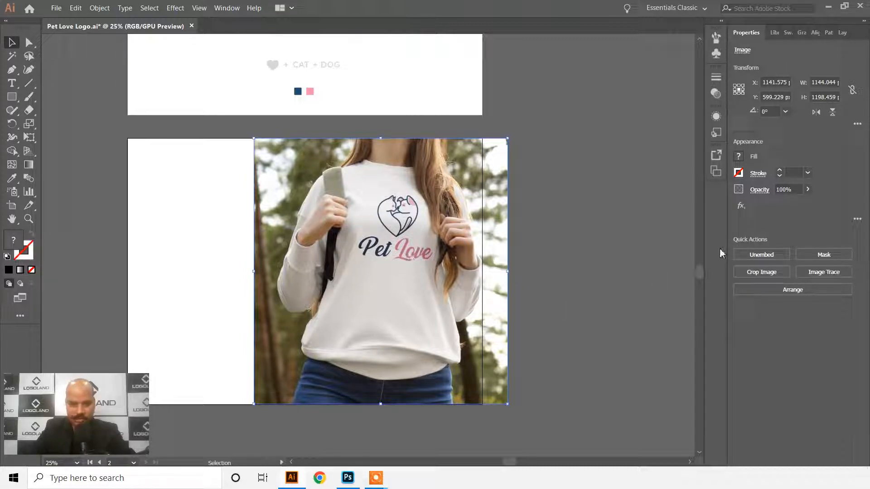
Step: Crop the sweater image to about 944 × 1197 px, ending at the artboard's right edge, and deselect it
{"action": "left_click", "coordinate": [764, 273]}
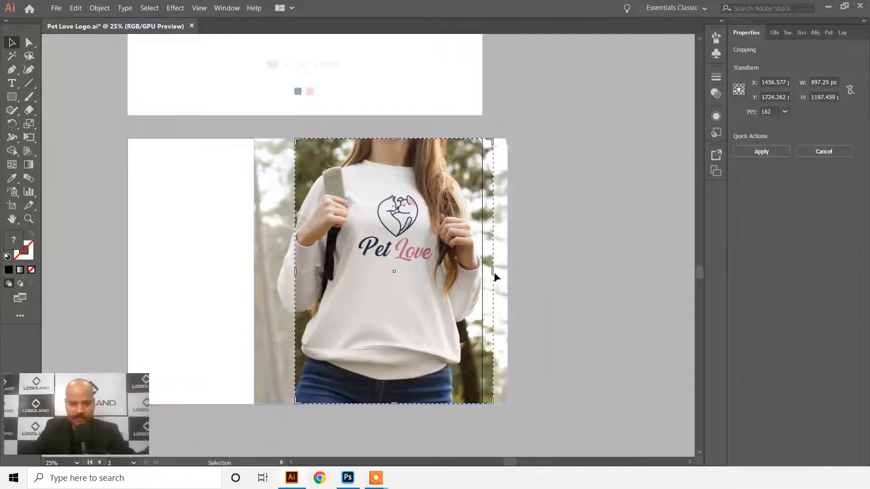
{"action": "left_click_drag", "start_coordinate": [493, 272], "coordinate": [482, 279]}
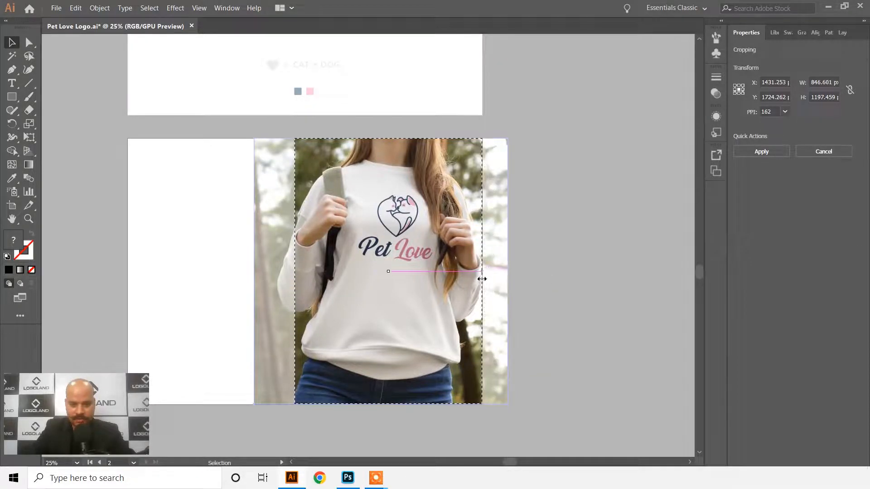
{"action": "left_click_drag", "start_coordinate": [296, 276], "coordinate": [274, 283]}
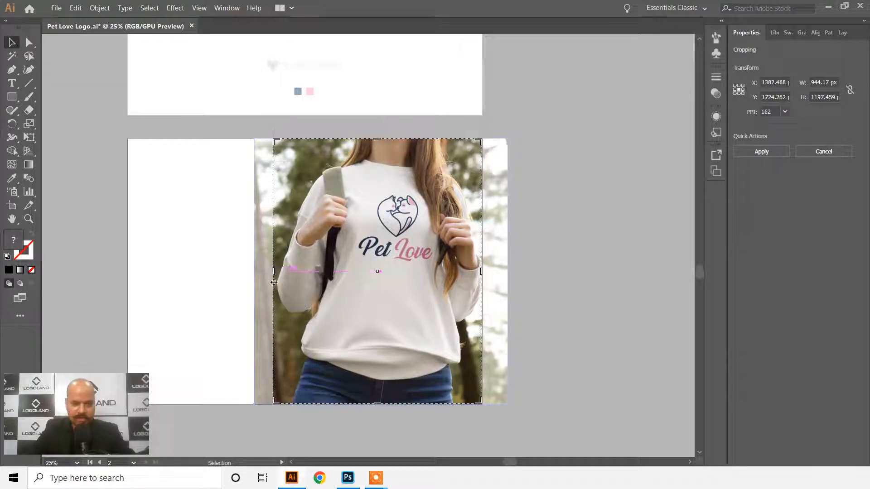
{"action": "key", "text": "Return"}
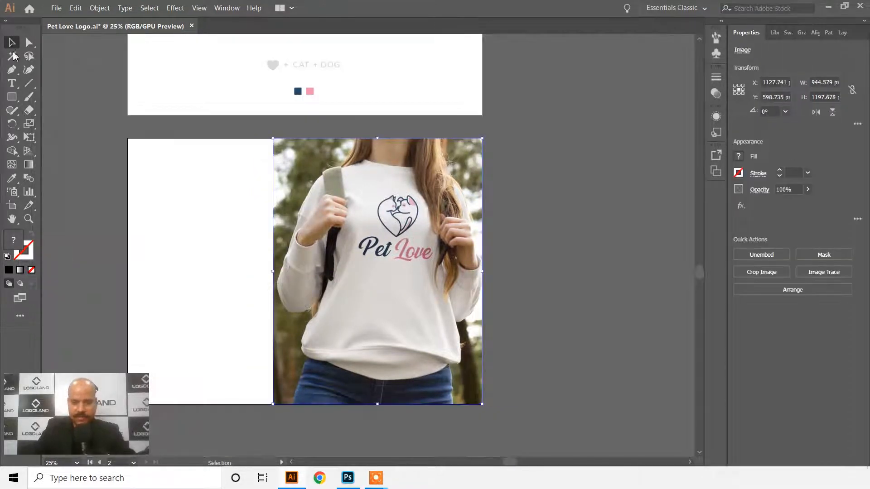
{"action": "left_click", "coordinate": [509, 243]}
{"action": "scroll", "coordinate": [497, 211], "scroll_direction": "up", "scroll_amount": 3}
{"action": "scroll", "coordinate": [508, 214], "scroll_direction": "down", "scroll_amount": 3}
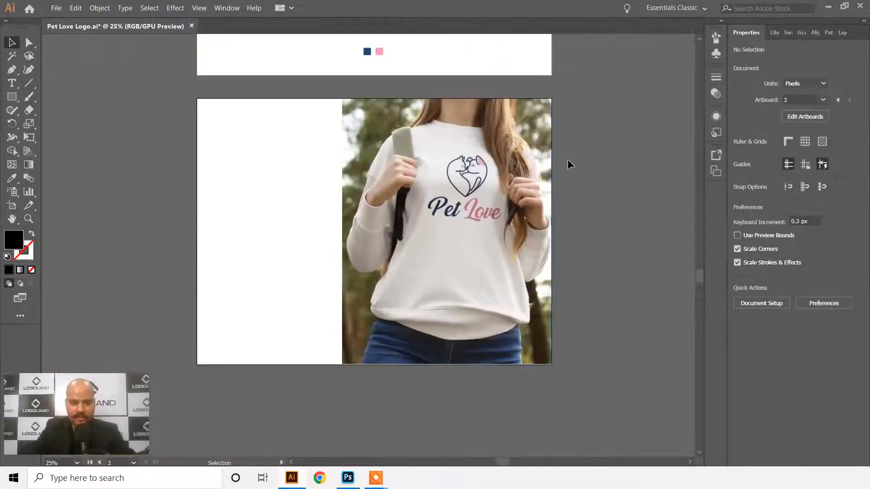
{"action": "left_click_drag", "start_coordinate": [418, 111], "coordinate": [392, 120]}
{"action": "left_click_drag", "start_coordinate": [387, 213], "coordinate": [389, 186]}
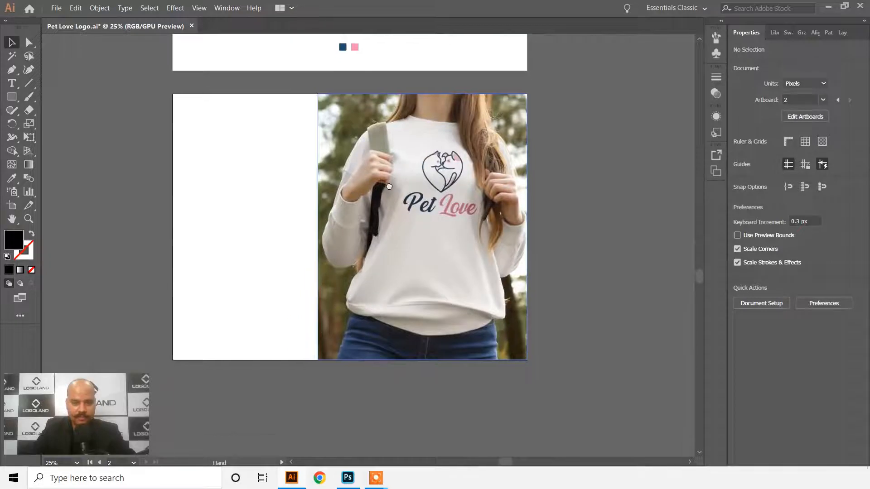
Step: Copy the stacked Pet Love logo onto the second artboard's blank area beside the sweater image, sized about 377 × 341 px
{"action": "scroll", "coordinate": [224, 132], "scroll_direction": "up", "scroll_amount": 5}
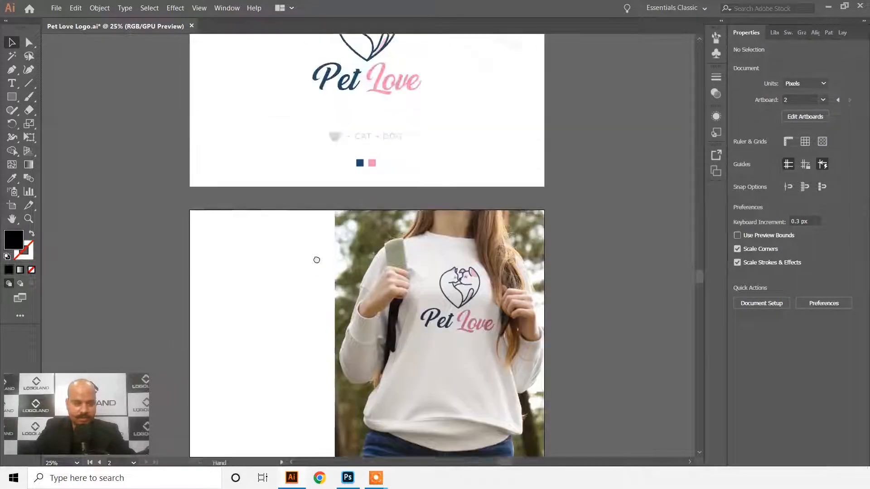
{"action": "left_click_drag", "start_coordinate": [417, 170], "coordinate": [313, 405]}
{"action": "scroll", "coordinate": [345, 229], "scroll_direction": "down", "scroll_amount": 3}
{"action": "left_click_drag", "start_coordinate": [350, 197], "coordinate": [336, 208]}
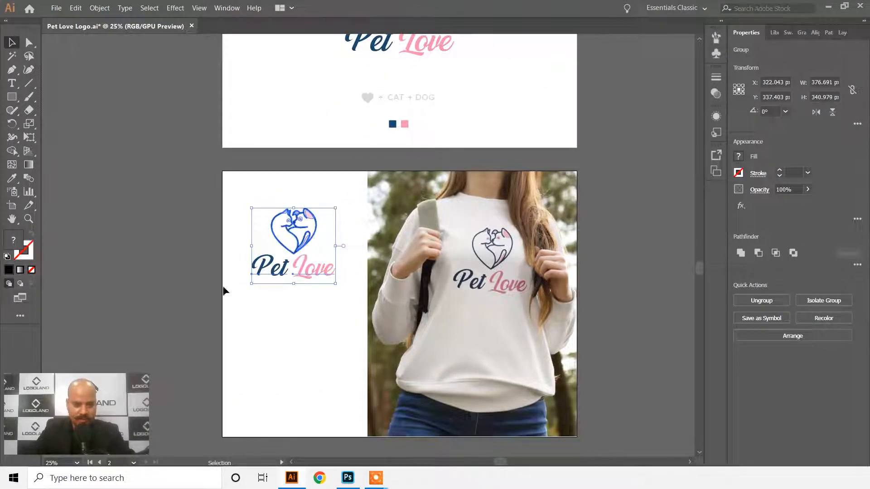
Step: Copy the "+ CAT + DOG" tagline and the two colour swatches from the first artboard to below the second artboard's logo
{"action": "left_click_drag", "start_coordinate": [336, 89], "coordinate": [453, 134]}
{"action": "scroll", "coordinate": [444, 113], "scroll_direction": "down", "scroll_amount": 2}
{"action": "left_click_drag", "start_coordinate": [392, 87], "coordinate": [334, 323]}
{"action": "left_click", "coordinate": [214, 300]}
{"action": "scroll", "coordinate": [281, 304], "scroll_direction": "up", "scroll_amount": 2}
Step: Adjust the position of the copied tagline and swatches, centring them under the logo and moving them slightly closer to it
{"action": "left_click_drag", "start_coordinate": [234, 261], "coordinate": [420, 346]}
{"action": "scroll", "coordinate": [355, 317], "scroll_direction": "down", "scroll_amount": 2}
{"action": "left_click_drag", "start_coordinate": [355, 316], "coordinate": [354, 320]}
{"action": "left_click", "coordinate": [208, 249]}
{"action": "key", "text": "space"}
{"action": "left_click_drag", "start_coordinate": [367, 257], "coordinate": [352, 227]}
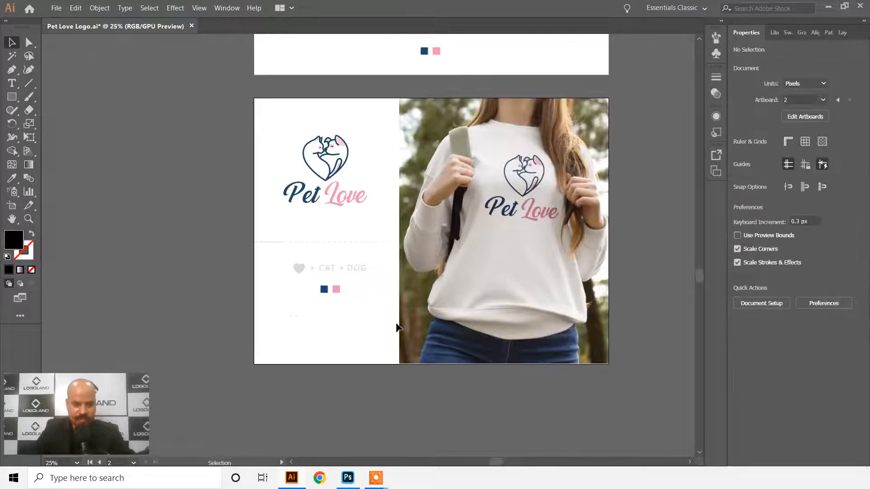
{"action": "left_click", "coordinate": [344, 307]}
{"action": "left_click_drag", "start_coordinate": [243, 254], "coordinate": [338, 279]}
{"action": "left_click", "coordinate": [346, 307]}
Step: Duplicate the stacked logo below the colour swatches and shrink the copy to about 246 × 223 px
{"action": "left_click_drag", "start_coordinate": [262, 119], "coordinate": [373, 183]}
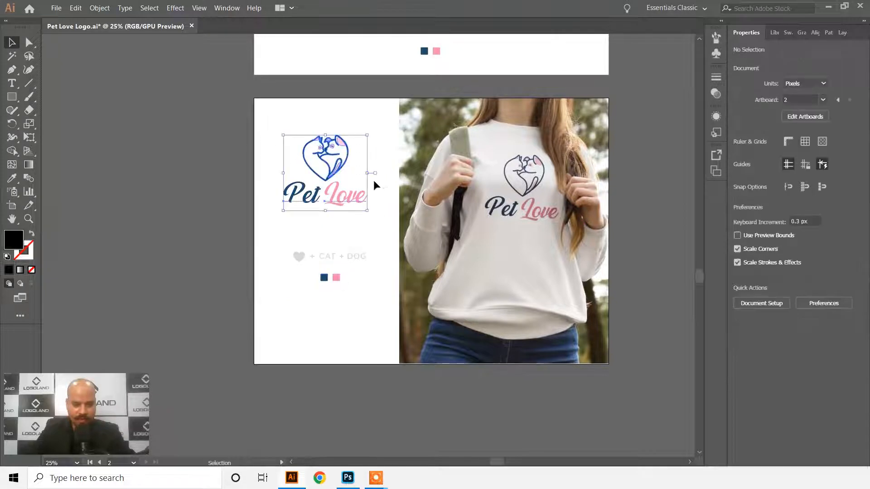
{"action": "left_click_drag", "start_coordinate": [367, 135], "coordinate": [360, 359]}
{"action": "scroll", "coordinate": [354, 277], "scroll_direction": "down", "scroll_amount": 3}
{"action": "left_click", "coordinate": [336, 287]}
{"action": "left_click_drag", "start_coordinate": [333, 309], "coordinate": [326, 249]}
{"action": "left_click", "coordinate": [327, 255]}
{"action": "scroll", "coordinate": [327, 261], "scroll_direction": "up", "scroll_amount": 1}
{"action": "scroll", "coordinate": [329, 267], "scroll_direction": "up", "scroll_amount": 2}
{"action": "left_click", "coordinate": [343, 250]}
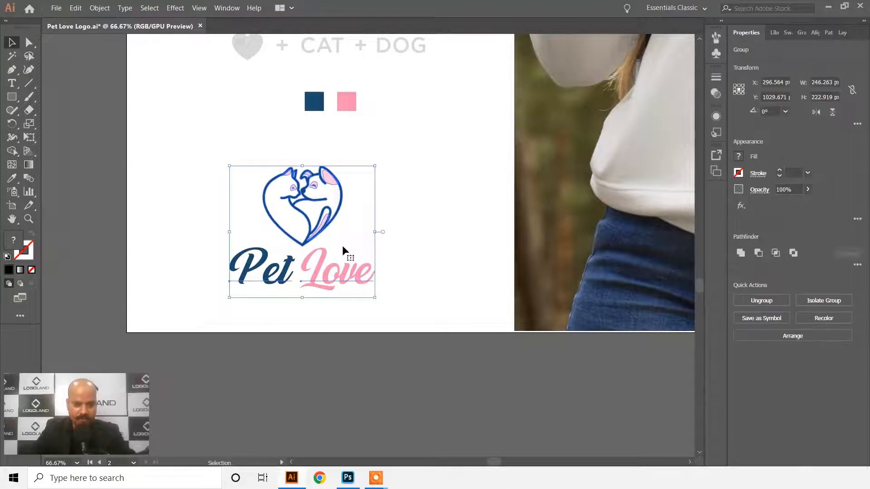
{"action": "double_click", "coordinate": [325, 229]}
{"action": "double_click", "coordinate": [326, 225]}
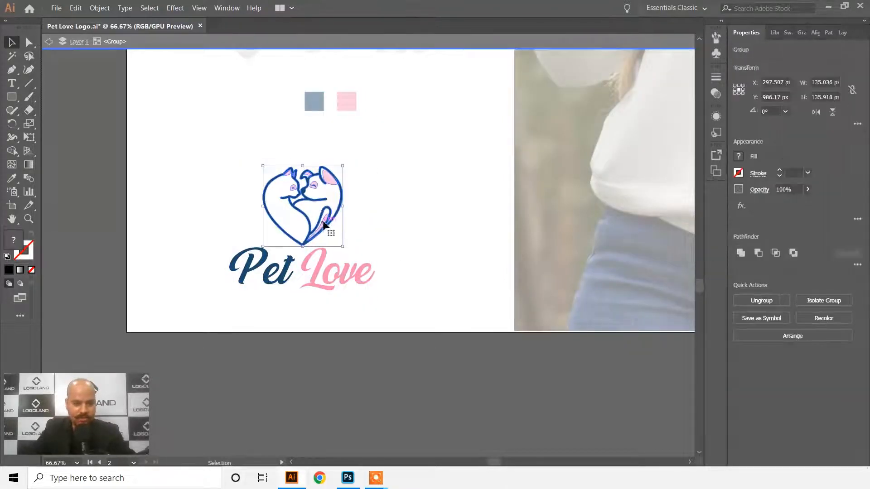
{"action": "left_click", "coordinate": [329, 227]}
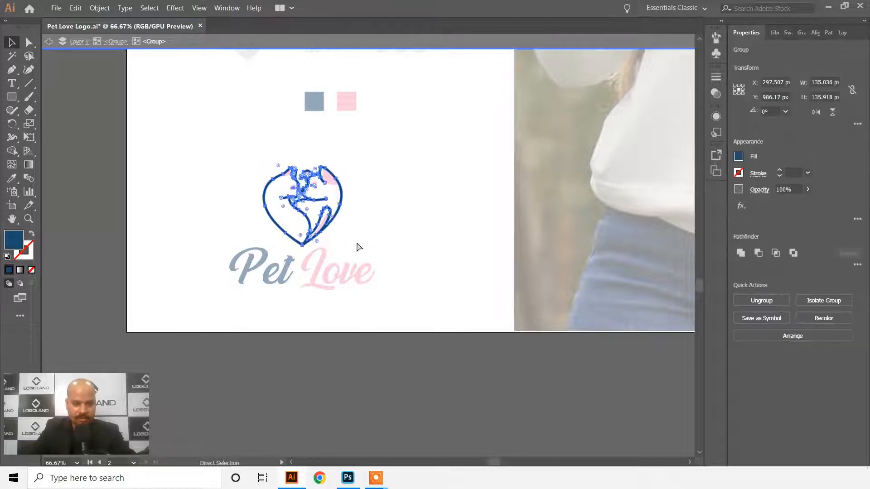
{"action": "key", "text": "Delete"}
{"action": "double_click", "coordinate": [389, 227]}
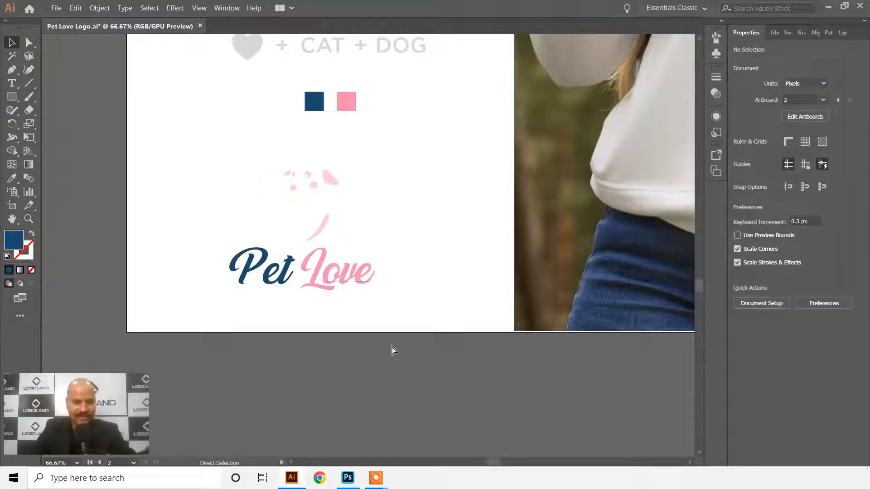
{"action": "key", "text": "ctrl+z"}
Step: Cut the whole pet icon out of the smaller logo's group and paste it back in front as a separate object
{"action": "left_click", "coordinate": [266, 172]}
{"action": "left_click_drag", "start_coordinate": [355, 244], "coordinate": [374, 254]}
{"action": "key", "text": "Delete"}
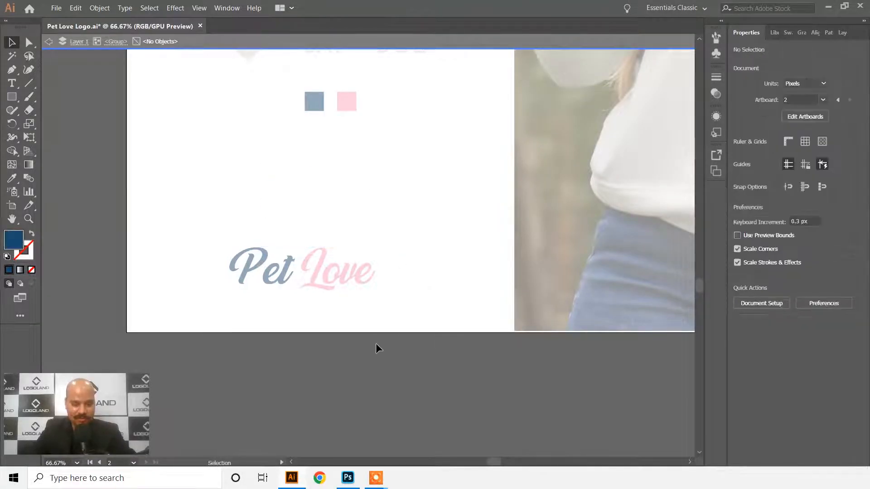
{"action": "double_click", "coordinate": [376, 345]}
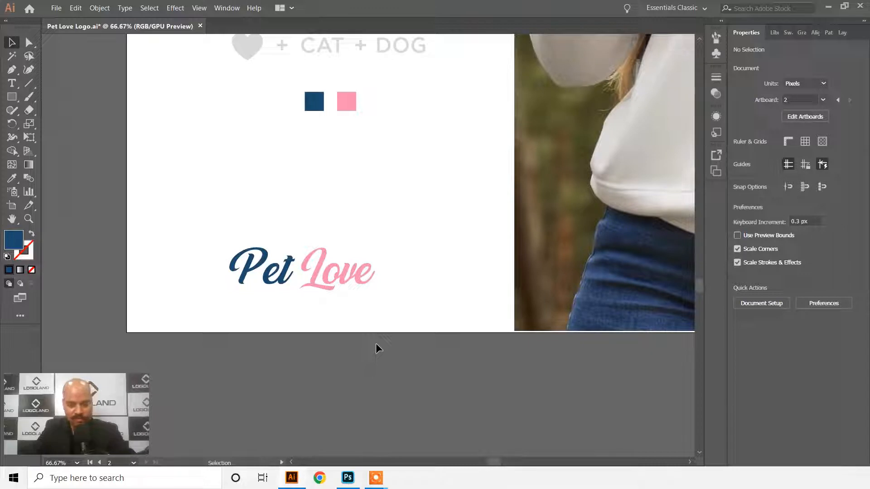
{"action": "key", "text": "ctrl+f"}
Step: Place the icon to the left of the wordmark at about 117 px high and shift this horizontal logo under the swatches
{"action": "left_click_drag", "start_coordinate": [333, 223], "coordinate": [216, 288]}
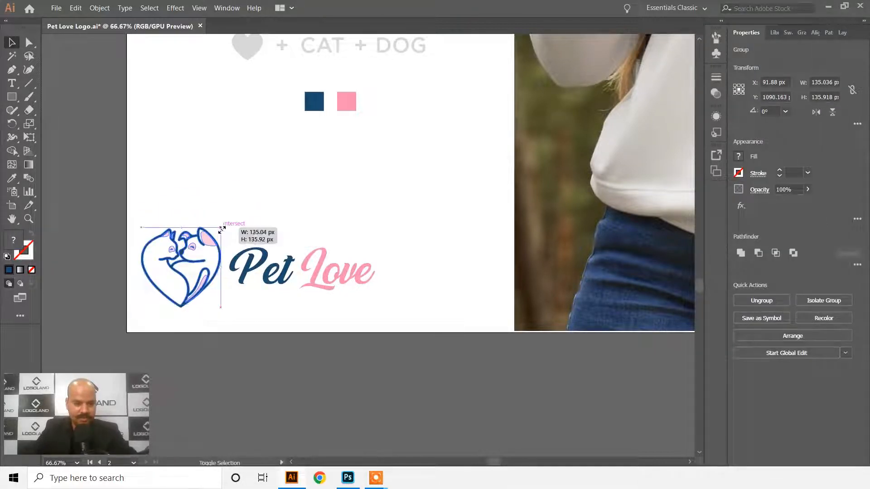
{"action": "mouse_move", "coordinate": [221, 238]}
{"action": "left_mouse_down"}
{"action": "mouse_move", "coordinate": [232, 246]}
{"action": "mouse_move", "coordinate": [220, 235]}
{"action": "left_mouse_up"}
{"action": "left_click_drag", "start_coordinate": [154, 208], "coordinate": [425, 305]}
{"action": "left_click_drag", "start_coordinate": [344, 282], "coordinate": [397, 280]}
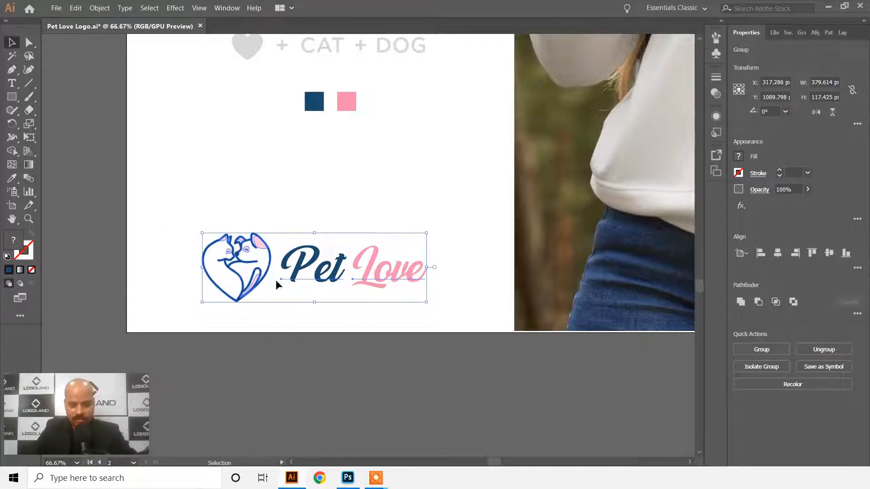
{"action": "left_click", "coordinate": [372, 272]}
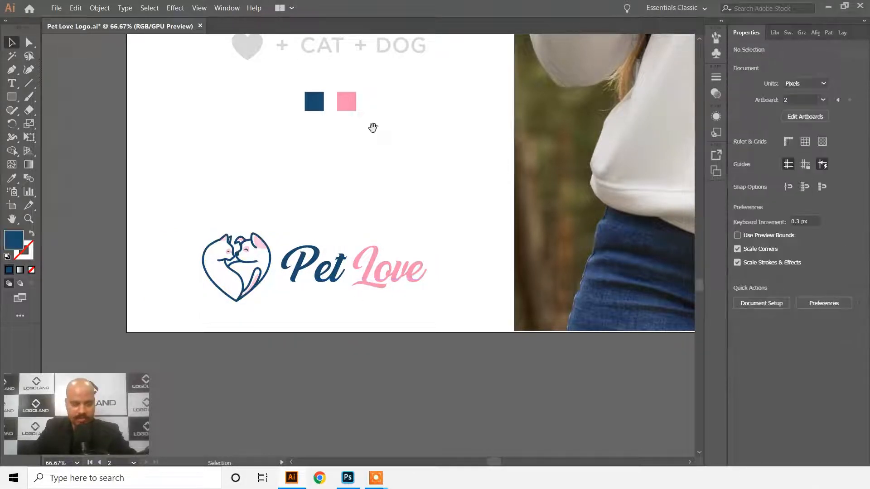
Step: Enlarge the horizontal logo's wordmark to about 264 × 97 px and align it beside the icon
{"action": "scroll", "coordinate": [375, 135], "scroll_direction": "up", "scroll_amount": 10}
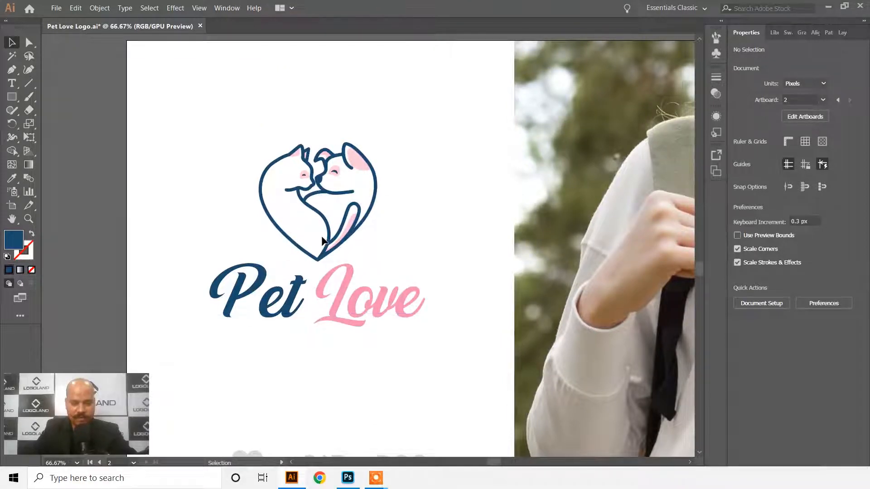
{"action": "scroll", "coordinate": [340, 301], "scroll_direction": "down", "scroll_amount": 10}
{"action": "scroll", "coordinate": [343, 303], "scroll_direction": "down", "scroll_amount": 2}
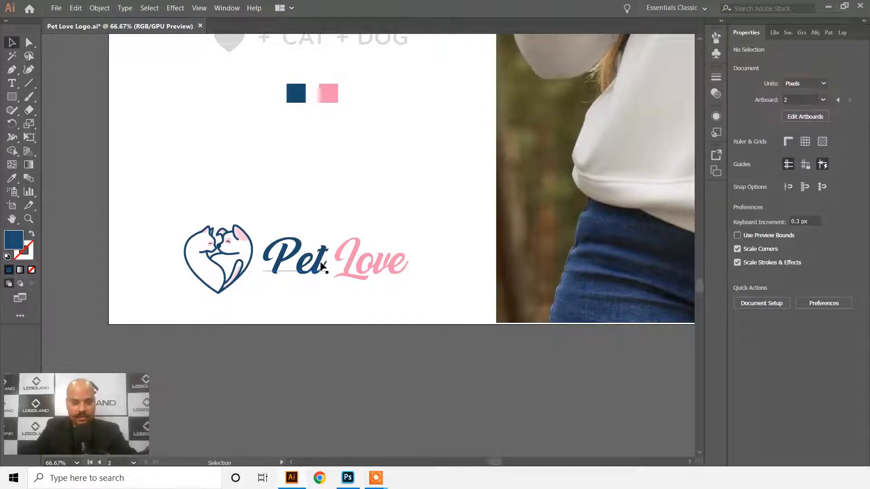
{"action": "left_click", "coordinate": [367, 281]}
{"action": "left_click", "coordinate": [410, 237]}
{"action": "left_click", "coordinate": [410, 251]}
{"action": "left_click_drag", "start_coordinate": [408, 234], "coordinate": [419, 230]}
{"action": "left_click_drag", "start_coordinate": [354, 259], "coordinate": [352, 264]}
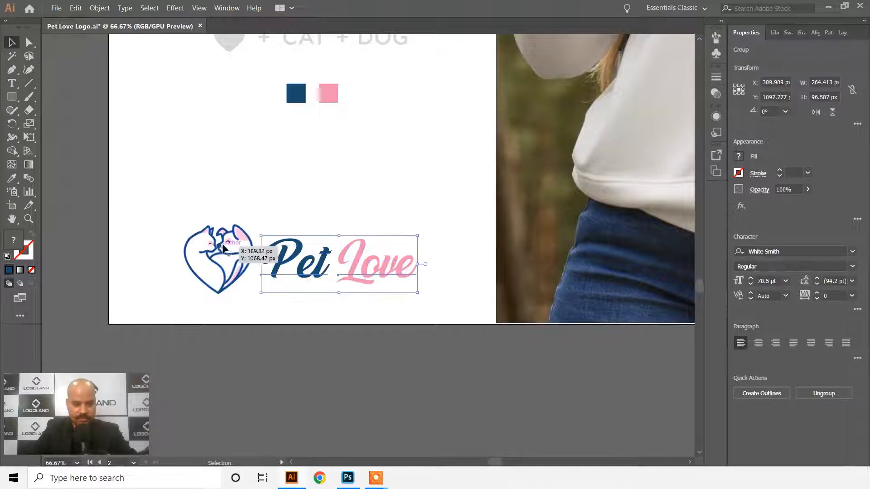
Step: Enlarge the horizontal logo's icon to about 125 × 126 px and nudge the wordmark up slightly
{"action": "left_click", "coordinate": [223, 247]}
{"action": "left_click_drag", "start_coordinate": [184, 225], "coordinate": [179, 220]}
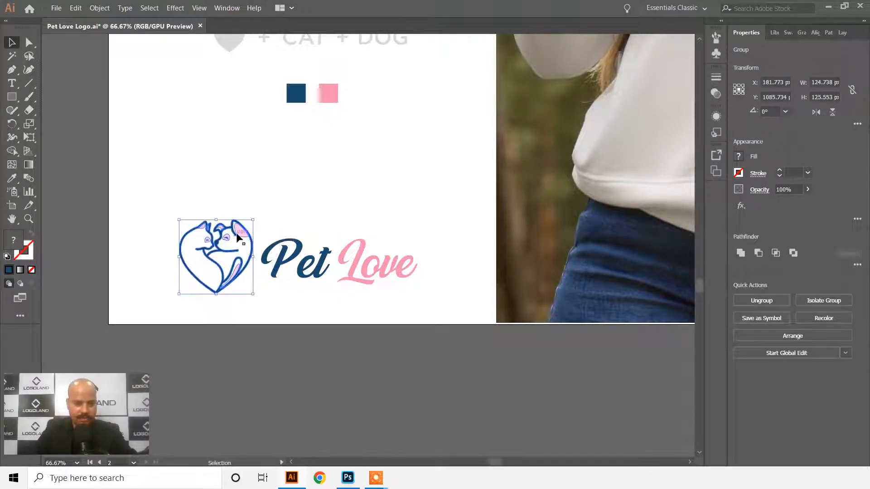
{"action": "left_click", "coordinate": [316, 309]}
{"action": "left_click_drag", "start_coordinate": [326, 257], "coordinate": [327, 254]}
Step: Group the icon and wordmark of the horizontal logo, scale the group to about 348 × 109 px and raise it slightly
{"action": "left_click_drag", "start_coordinate": [156, 218], "coordinate": [438, 312]}
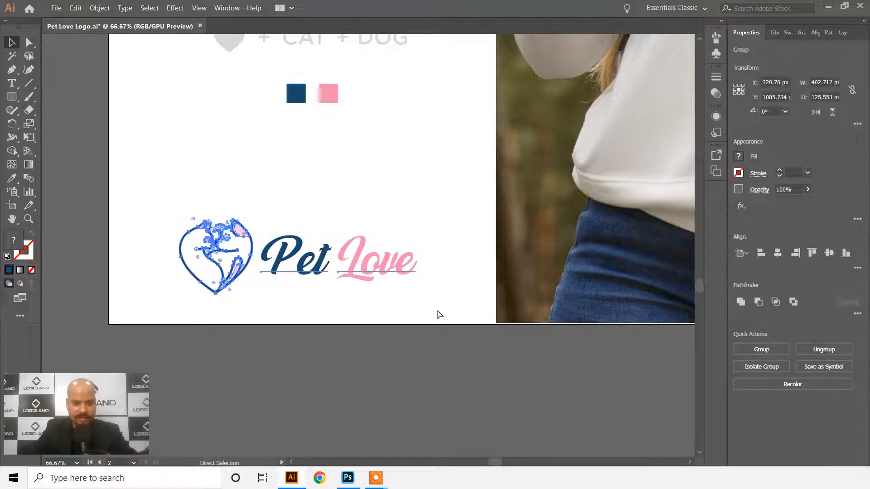
{"action": "key", "text": "ctrl+g"}
{"action": "left_click_drag", "start_coordinate": [417, 220], "coordinate": [402, 225]}
{"action": "key", "text": "ctrl+minus"}
{"action": "key", "text": "ctrl+minus"}
{"action": "key", "text": "ctrl+minus"}
{"action": "key", "text": "ctrl+minus"}
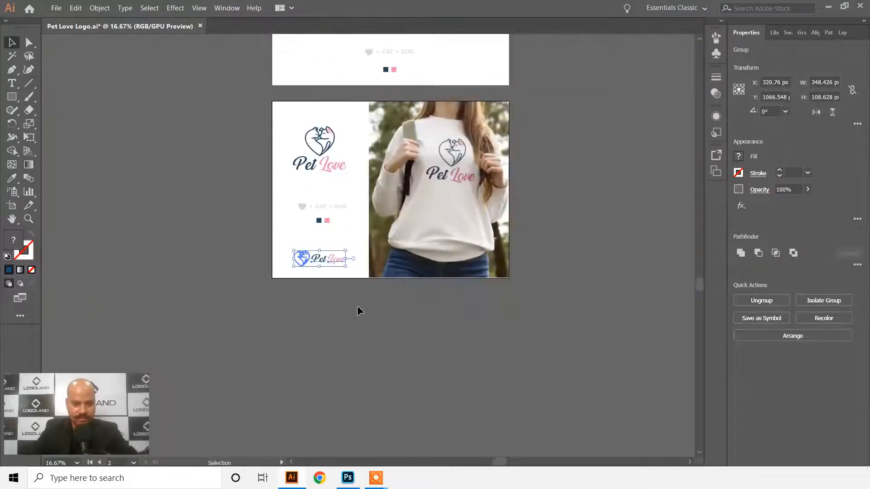
{"action": "left_click", "coordinate": [351, 305]}
{"action": "left_click_drag", "start_coordinate": [430, 292], "coordinate": [475, 271]}
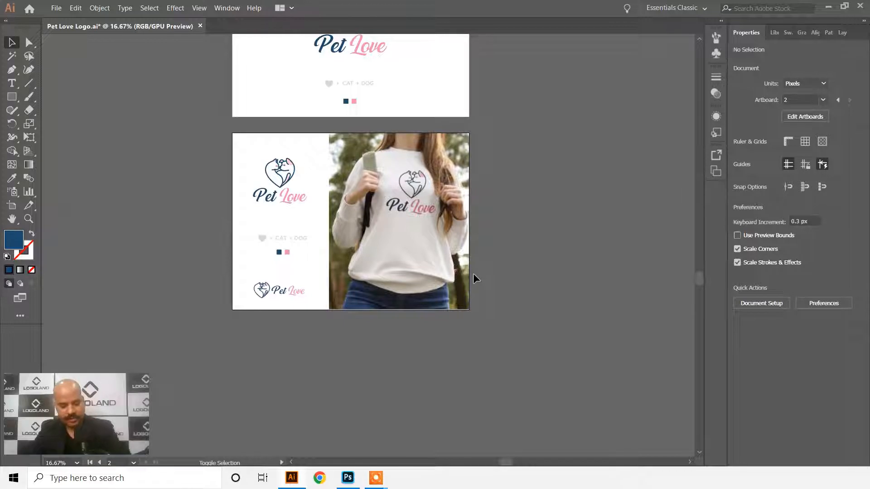
Step: Duplicate the first artboard with its artwork directly below the second artboard as a third artboard
{"action": "key", "text": "shift+o"}
{"action": "scroll", "coordinate": [472, 249], "scroll_direction": "down", "scroll_amount": 2}
{"action": "left_click_drag", "start_coordinate": [466, 249], "coordinate": [444, 241]}
{"action": "left_click_drag", "start_coordinate": [421, 153], "coordinate": [446, 347]}
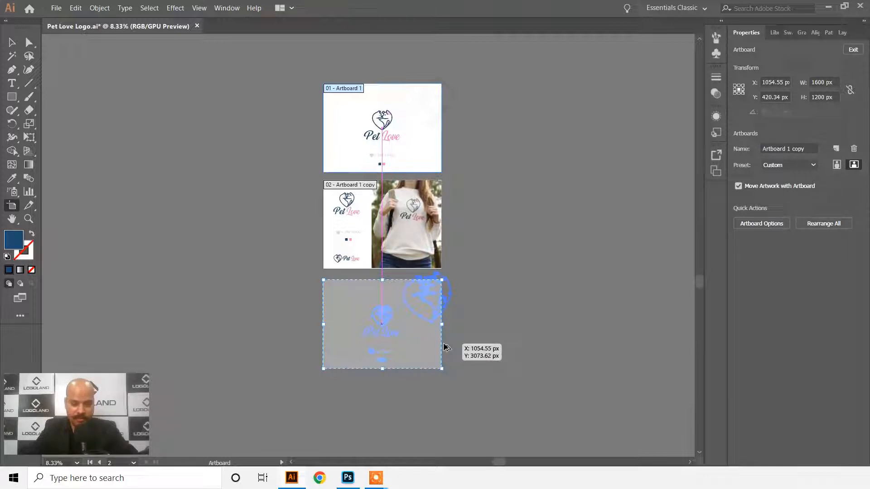
{"action": "left_click_drag", "start_coordinate": [445, 344], "coordinate": [484, 255]}
{"action": "left_click", "coordinate": [12, 43]}
Step: Clear the third artboard by deleting the faint oversized icon and moving the logo, tagline and swatches off its left side
{"action": "scroll", "coordinate": [434, 205], "scroll_direction": "up", "scroll_amount": 2}
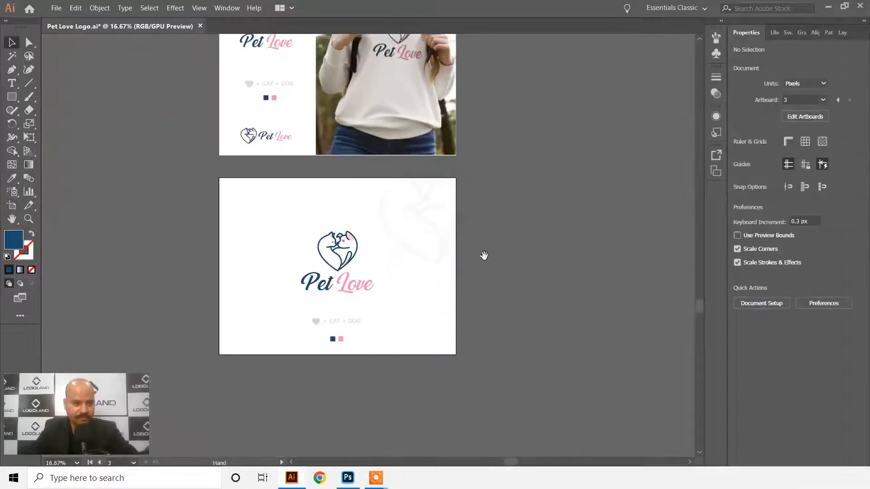
{"action": "left_click", "coordinate": [436, 205]}
{"action": "key", "text": "Delete"}
{"action": "left_click_drag", "start_coordinate": [272, 211], "coordinate": [410, 363]}
{"action": "left_click", "coordinate": [486, 310]}
{"action": "left_click_drag", "start_coordinate": [273, 202], "coordinate": [439, 392]}
{"action": "left_click_drag", "start_coordinate": [359, 290], "coordinate": [188, 270]}
{"action": "left_click", "coordinate": [525, 254]}
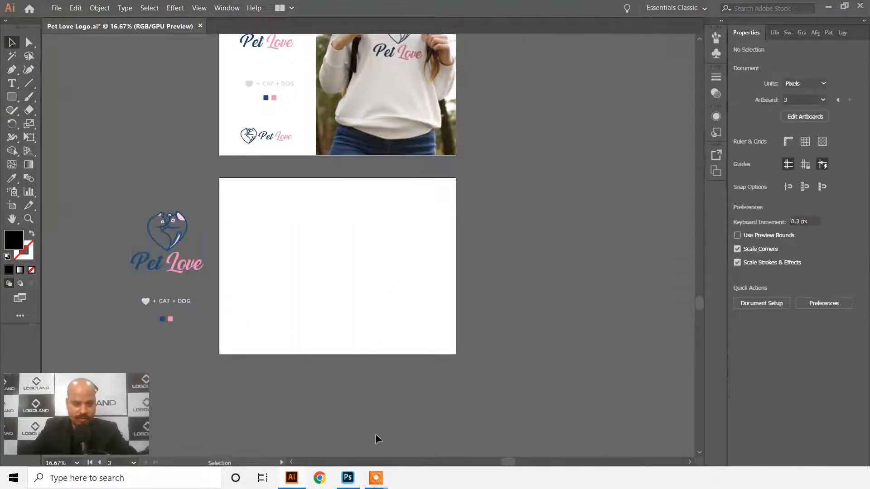
Step: Switch to Photoshop and open the red card's "Place your design here" smart object in the 1.psd business card mockup
{"action": "left_click", "coordinate": [348, 483]}
{"action": "left_click", "coordinate": [239, 41]}
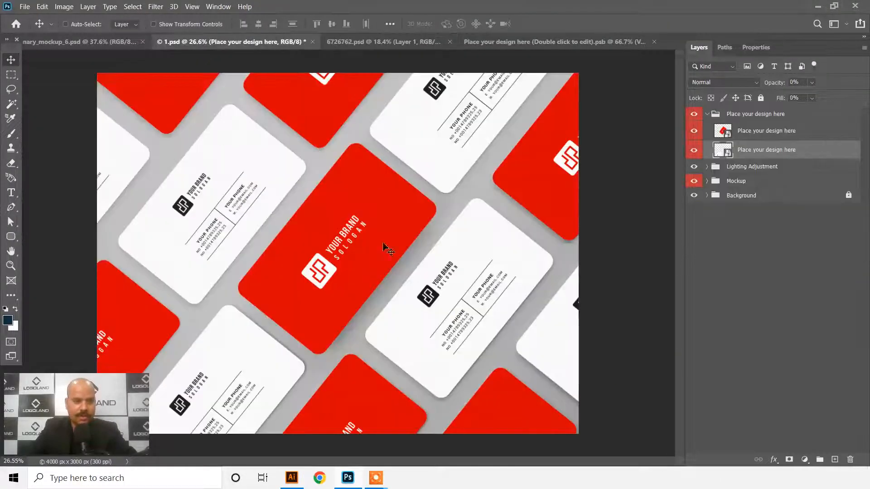
{"action": "left_click", "coordinate": [89, 41]}
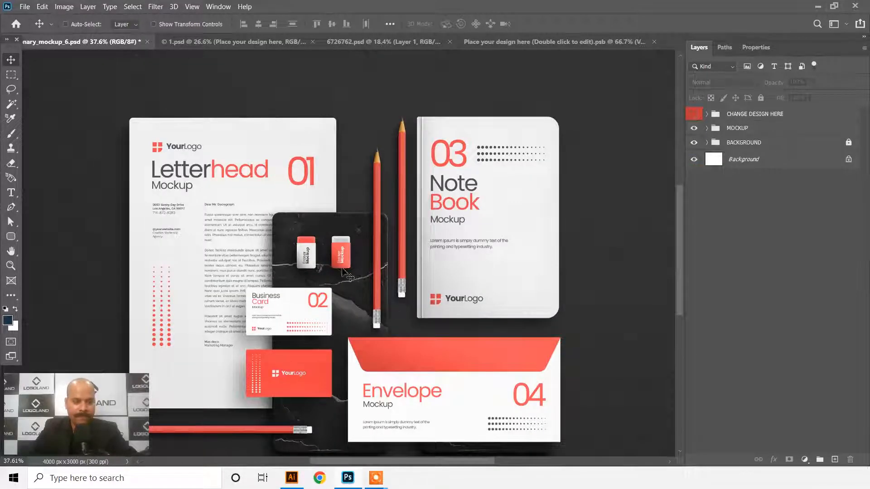
{"action": "left_click", "coordinate": [231, 42]}
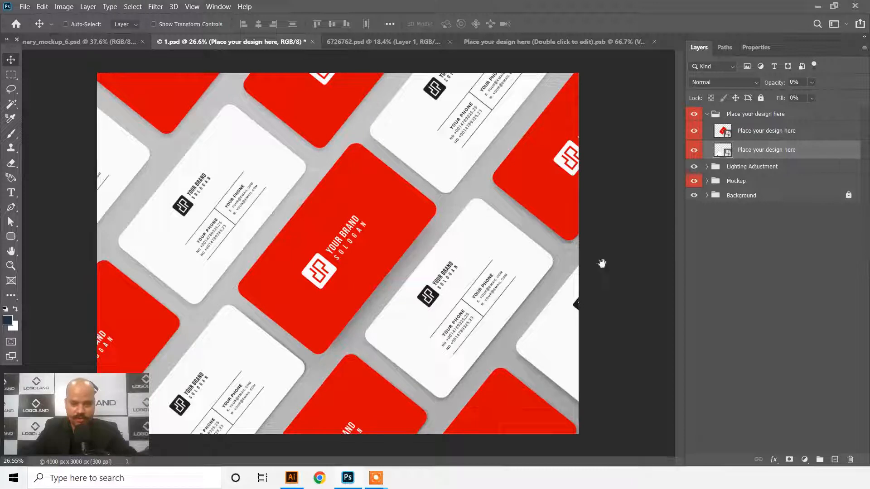
{"action": "left_click", "coordinate": [793, 267]}
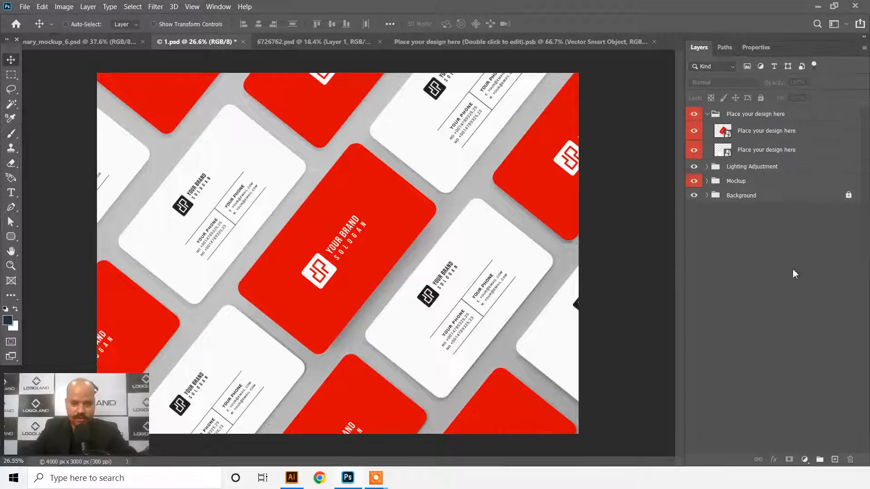
{"action": "left_click", "coordinate": [707, 114]}
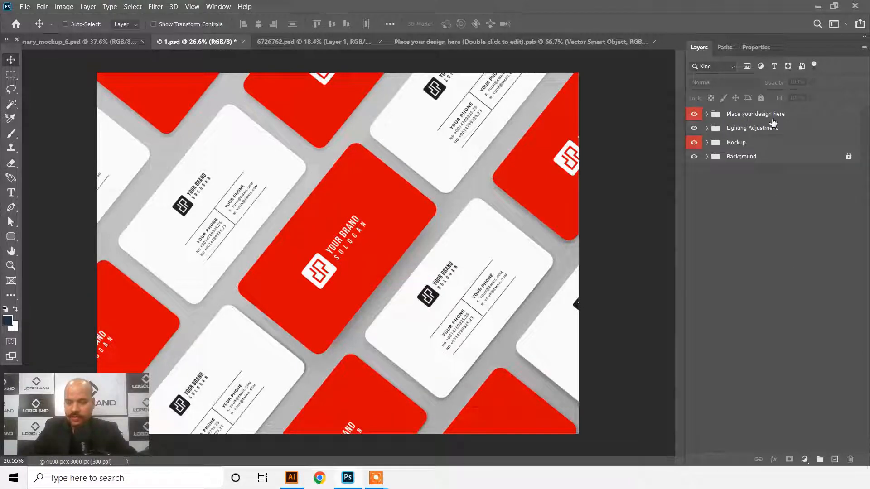
{"action": "left_click", "coordinate": [707, 115]}
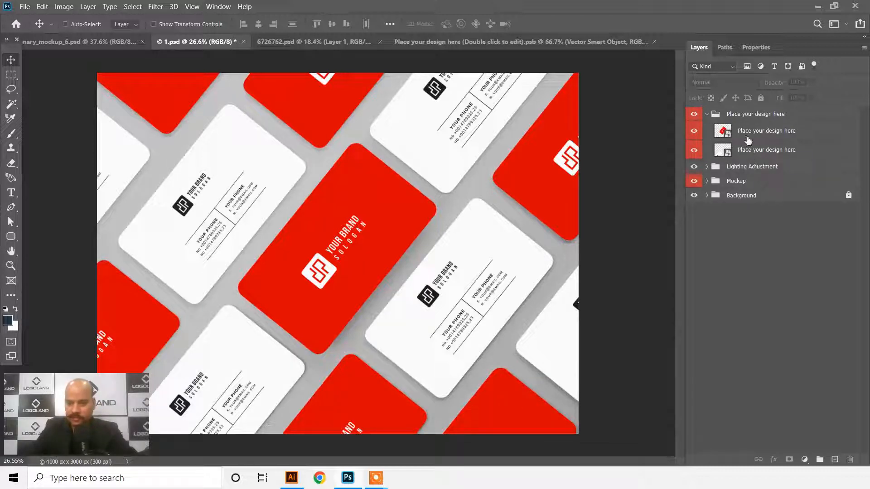
{"action": "double_click", "coordinate": [724, 131]}
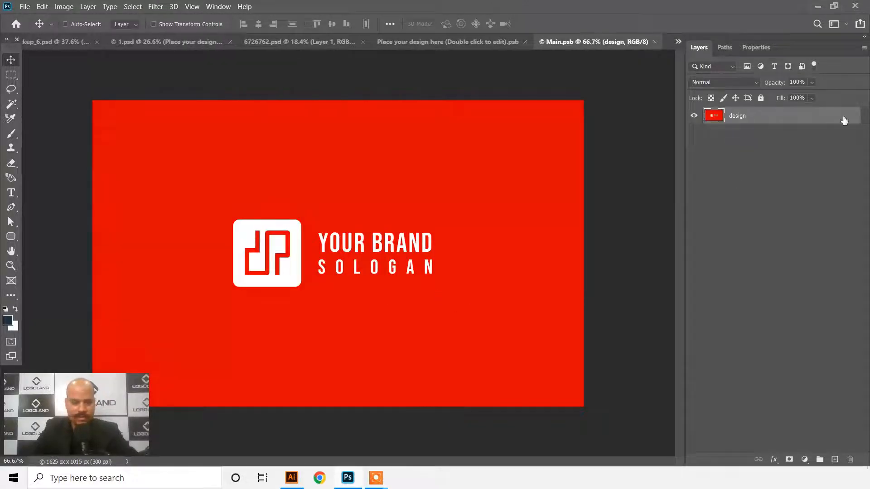
Step: Copy the Pet Love Vector Smart Object from the sweater's design document into Main.psb, above the design layer
{"action": "left_click", "coordinate": [414, 42]}
{"action": "left_click", "coordinate": [245, 42]}
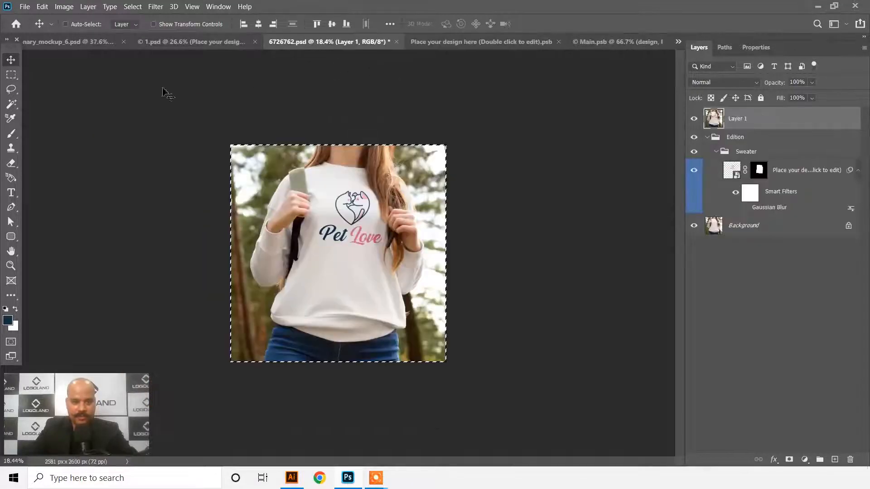
{"action": "left_click", "coordinate": [163, 42]}
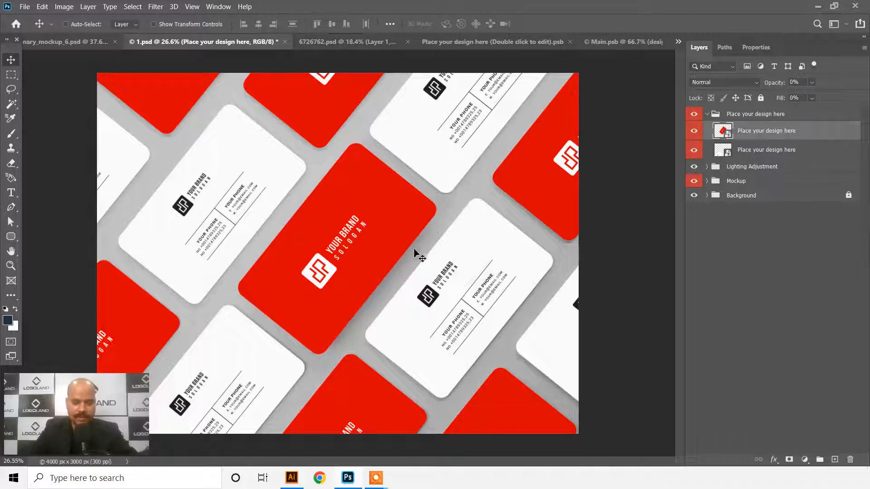
{"action": "left_click", "coordinate": [495, 41]}
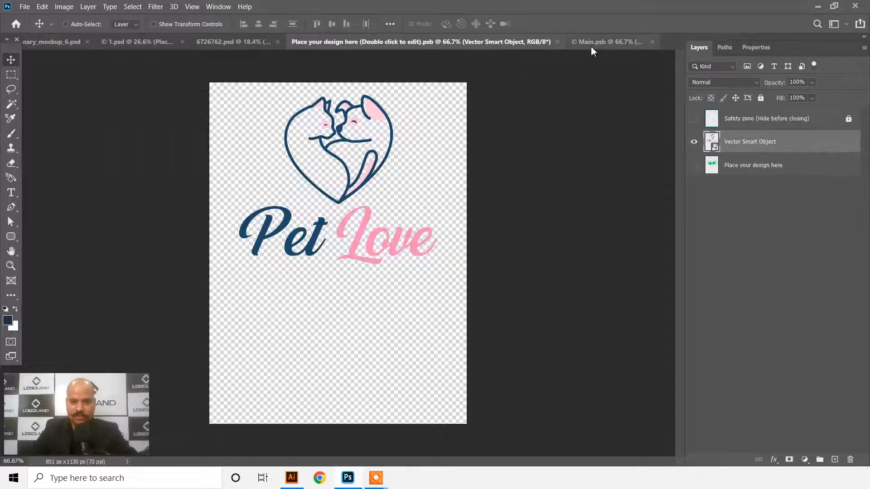
{"action": "left_click", "coordinate": [598, 41]}
{"action": "left_click", "coordinate": [447, 41]}
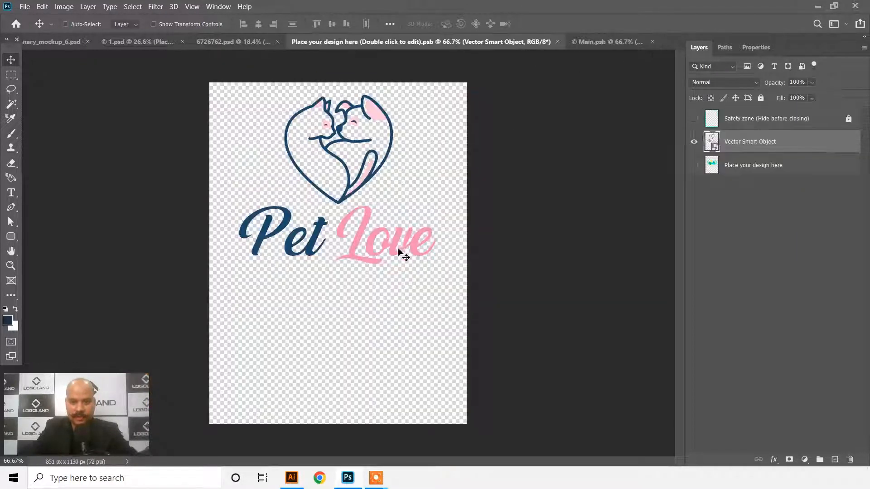
{"action": "left_click_drag", "start_coordinate": [366, 183], "coordinate": [366, 238]}
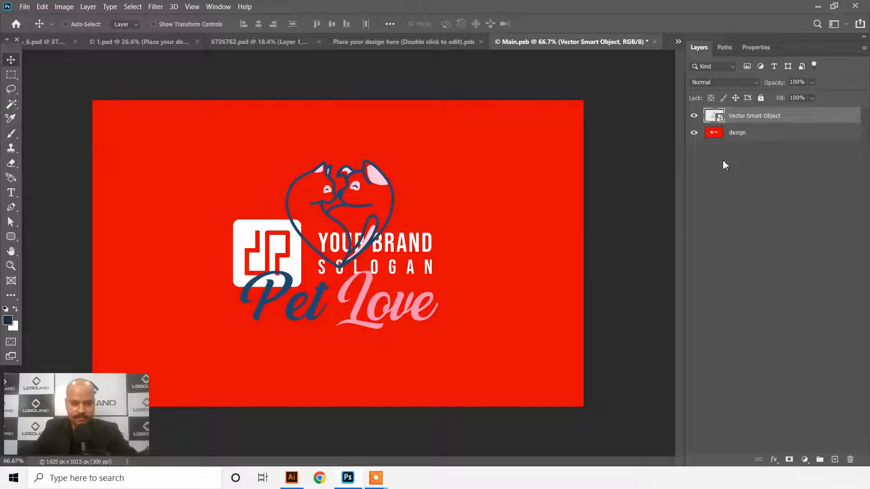
Step: Hide the design layer in Main.psb and scale the Pet Love logo down slightly, keeping it around the card's centre
{"action": "left_click", "coordinate": [694, 134]}
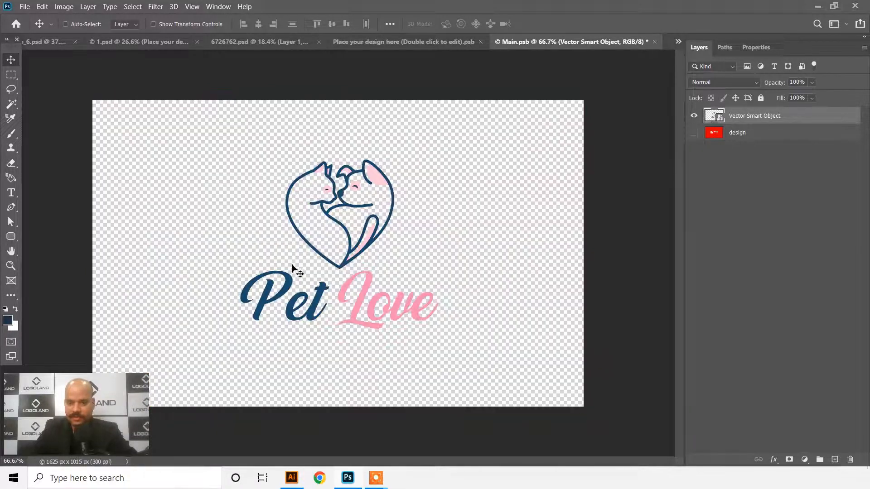
{"action": "left_click_drag", "start_coordinate": [370, 246], "coordinate": [368, 244]}
{"action": "key", "text": "ctrl+t"}
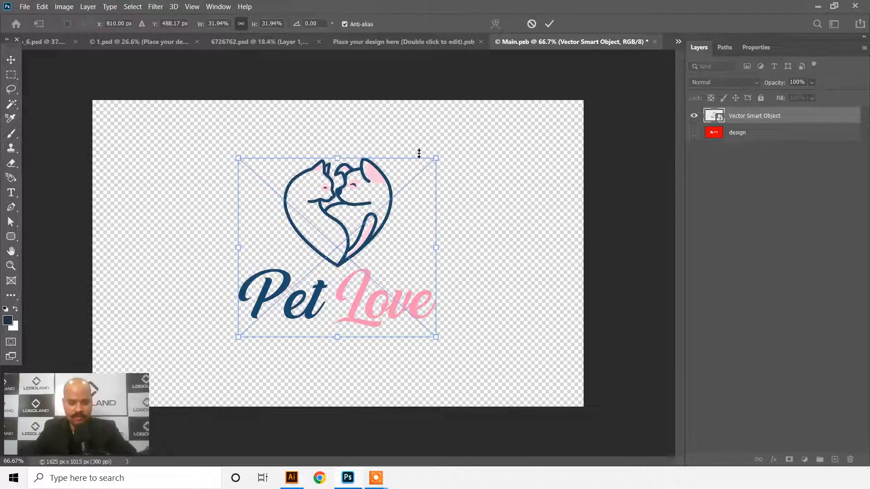
{"action": "left_click_drag", "start_coordinate": [436, 157], "coordinate": [423, 170]}
{"action": "left_click", "coordinate": [776, 264]}
Step: Show the red design layer again, select it and load its outline as a selection
{"action": "left_click", "coordinate": [694, 134]}
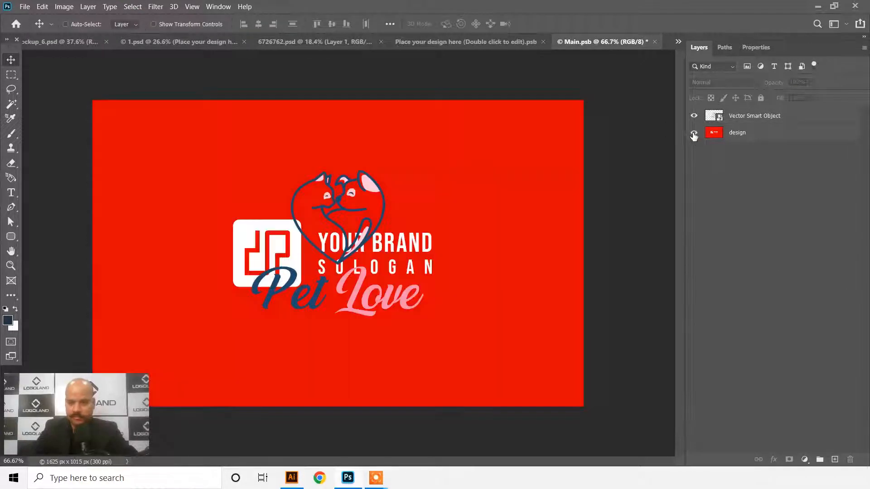
{"action": "left_click", "coordinate": [693, 134]}
{"action": "left_click", "coordinate": [783, 136]}
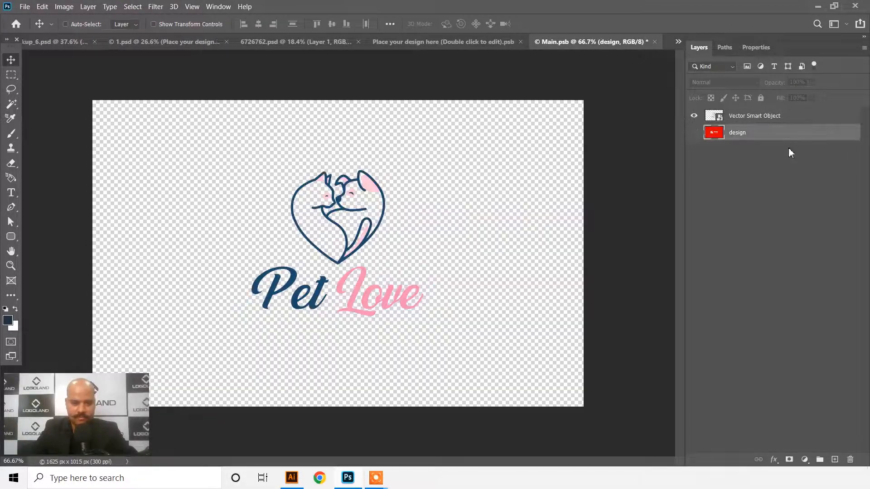
{"action": "left_click", "coordinate": [694, 133]}
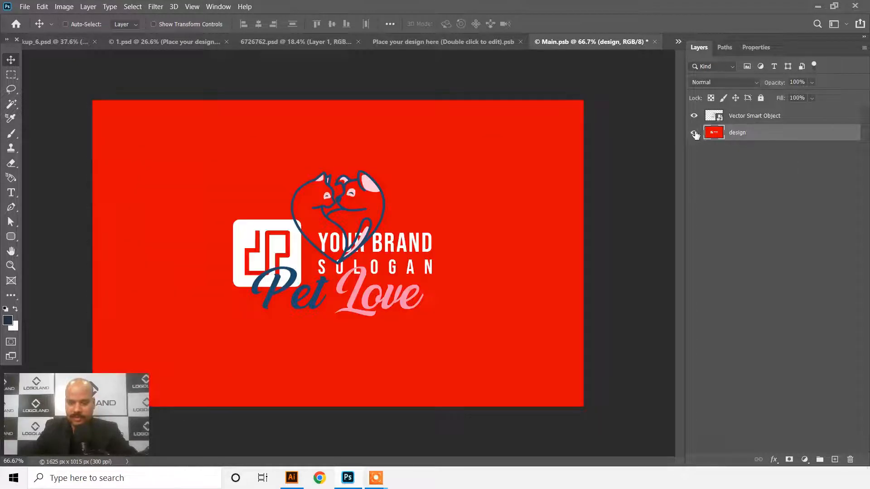
{"action": "left_click", "coordinate": [694, 134]}
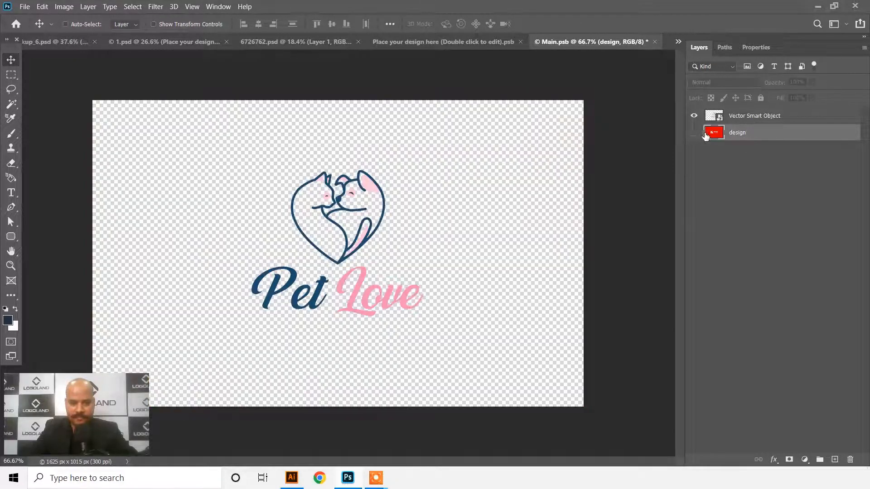
{"action": "left_click", "coordinate": [695, 133]}
{"action": "left_click", "coordinate": [715, 134], "text": "ctrl"}
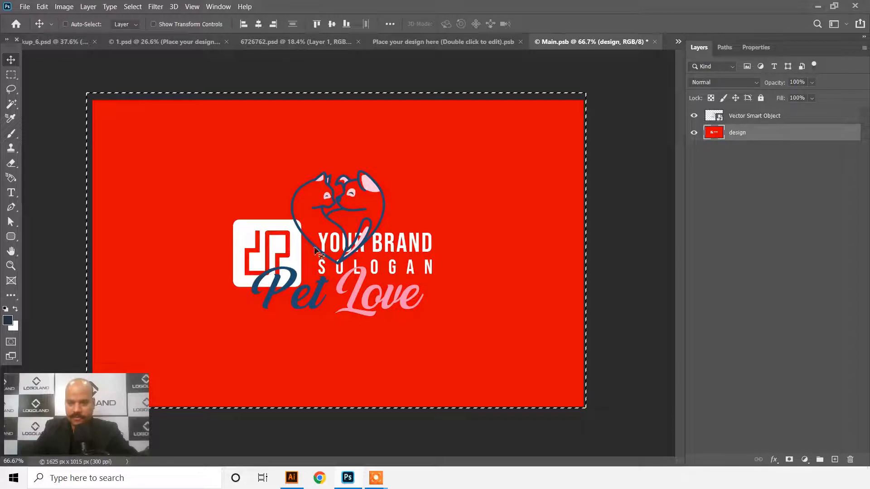
Step: Fill the selected design layer with pink e892ae sampled from the word "Love", and clear the selection
{"action": "left_click", "coordinate": [7, 320]}
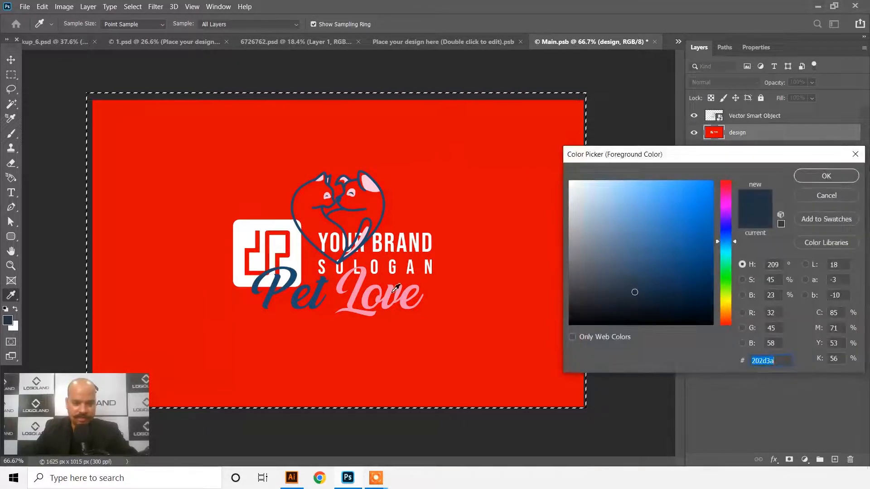
{"action": "left_click", "coordinate": [394, 290]}
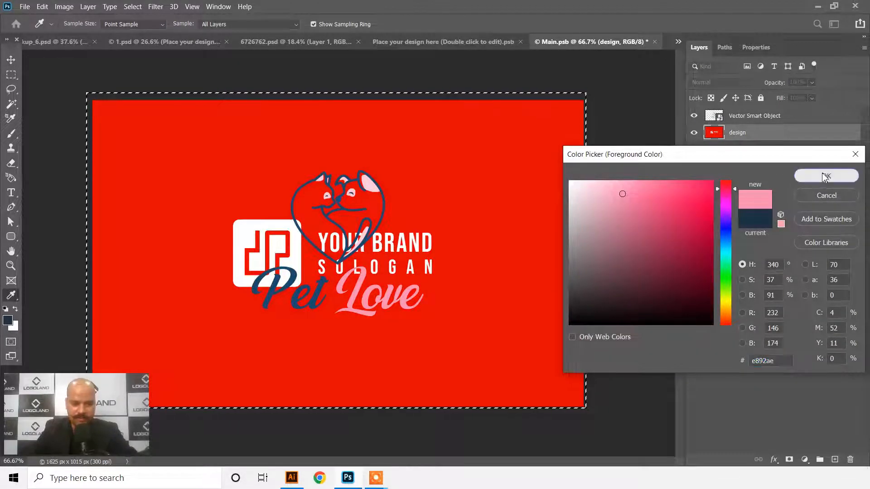
{"action": "left_click", "coordinate": [826, 176]}
{"action": "key", "text": "v"}
{"action": "key", "text": "alt+BackSpace"}
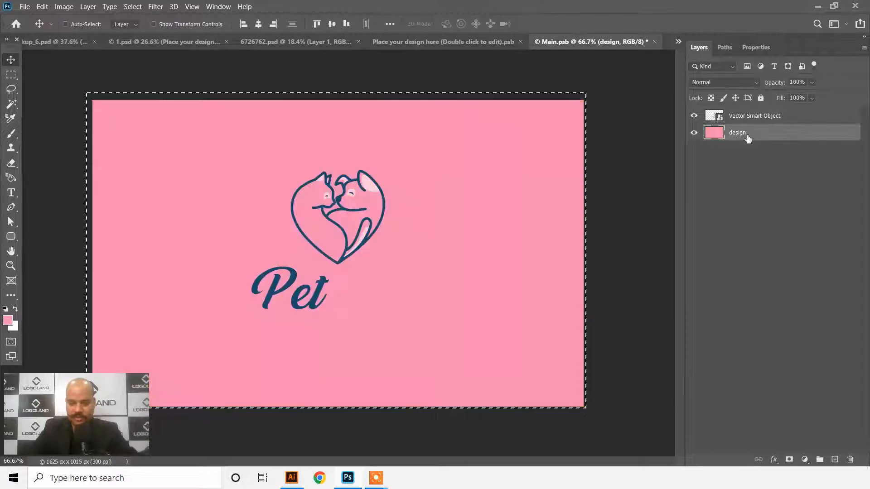
{"action": "key", "text": "ctrl+d"}
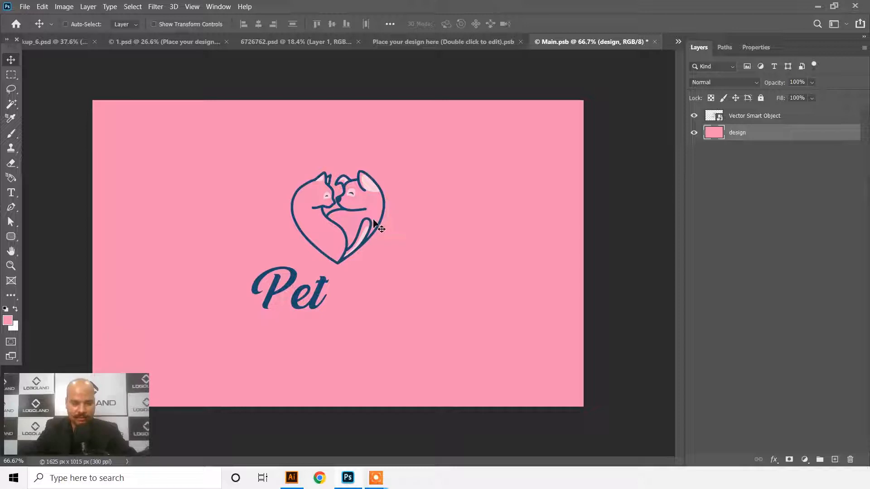
Step: Switch to Illustrator and place a copy of the stacked Pet Love logo on the empty third artboard
{"action": "left_click", "coordinate": [292, 478]}
{"action": "left_click", "coordinate": [307, 272]}
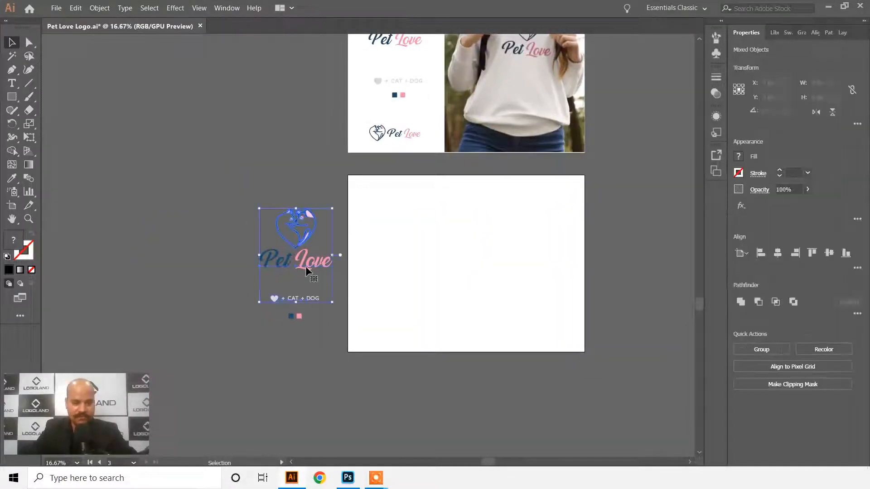
{"action": "left_click", "coordinate": [365, 287]}
{"action": "left_click_drag", "start_coordinate": [321, 270], "coordinate": [259, 245]}
{"action": "left_click", "coordinate": [497, 261]}
Step: Isolate the copied logo's group on the third artboard so its icon can be edited separately from the text
{"action": "scroll", "coordinate": [498, 260], "scroll_direction": "up", "scroll_amount": 3}
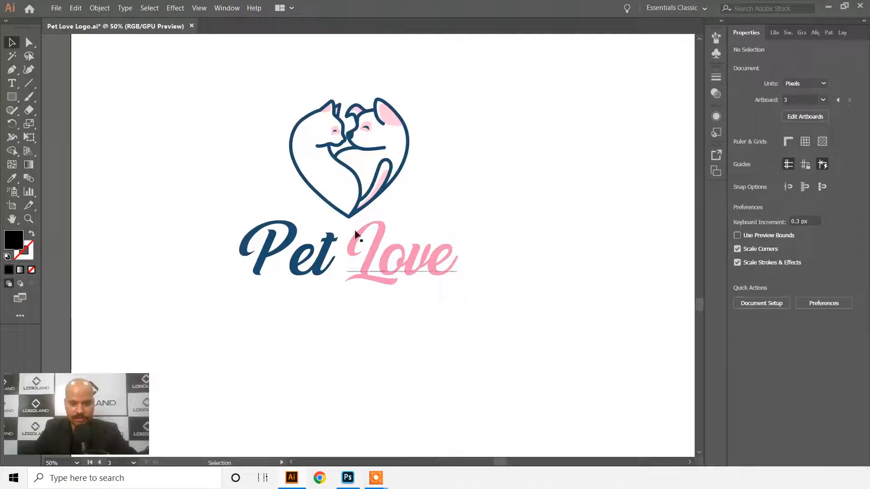
{"action": "scroll", "coordinate": [421, 118], "scroll_direction": "up", "scroll_amount": 2}
{"action": "scroll", "coordinate": [426, 169], "scroll_direction": "up", "scroll_amount": 2}
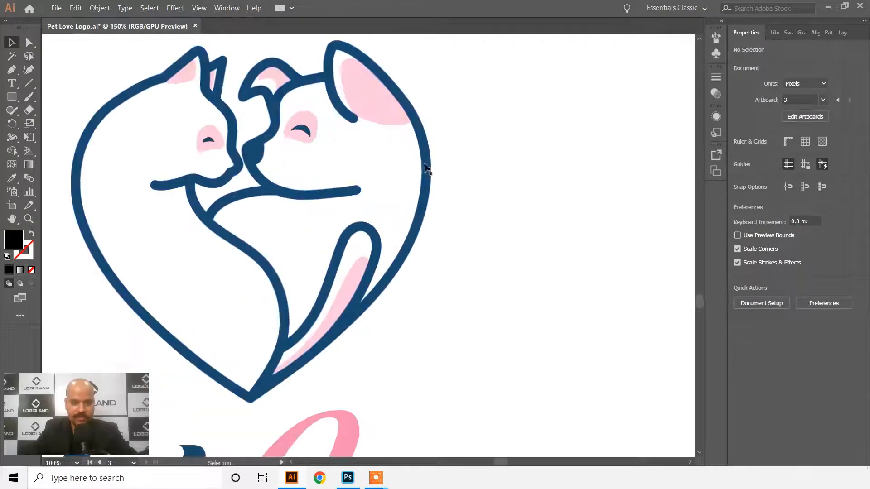
{"action": "scroll", "coordinate": [426, 169], "scroll_direction": "down", "scroll_amount": 2}
{"action": "left_click", "coordinate": [421, 170]}
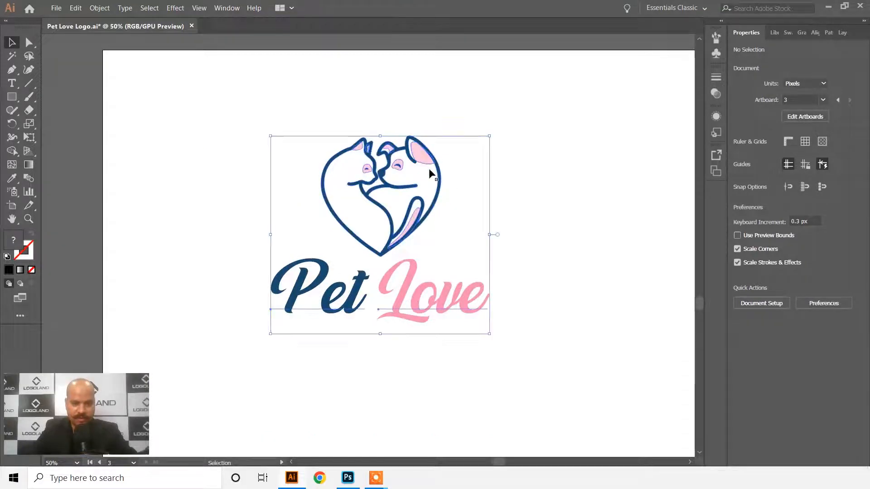
{"action": "double_click", "coordinate": [422, 169]}
{"action": "left_click", "coordinate": [426, 164]}
{"action": "left_click", "coordinate": [488, 182]}
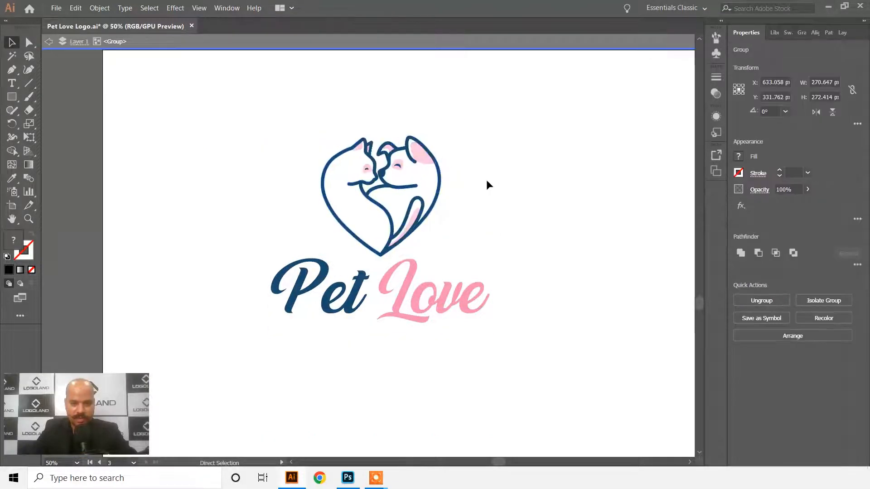
{"action": "scroll", "coordinate": [430, 164], "scroll_direction": "up", "scroll_amount": 2}
{"action": "left_click", "coordinate": [405, 264]}
{"action": "key", "text": "ctrl+z"}
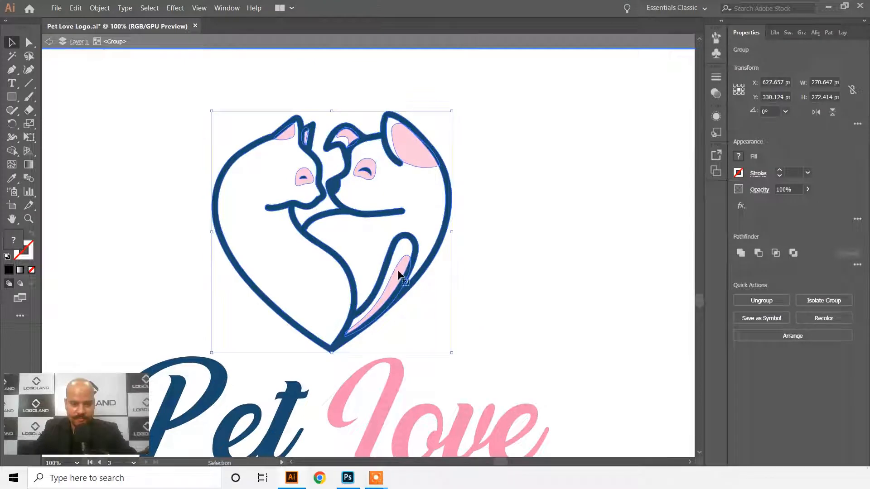
Step: Enter the icon's group and recolor the light pink ear, eye and tail shapes to a very light grey
{"action": "double_click", "coordinate": [400, 272]}
{"action": "left_click_drag", "start_coordinate": [403, 273], "coordinate": [372, 278]}
{"action": "key", "text": "ctrl+z"}
{"action": "left_click", "coordinate": [432, 160], "text": "shift"}
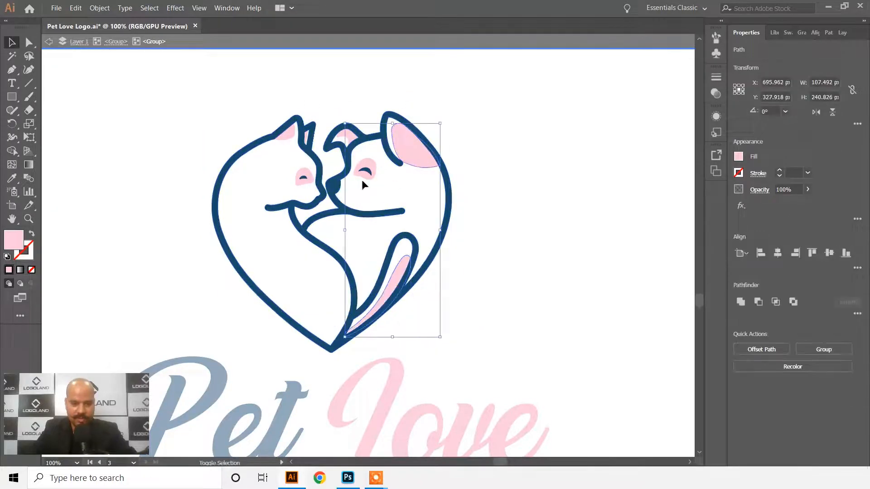
{"action": "scroll", "coordinate": [362, 179], "scroll_direction": "up", "scroll_amount": 1}
{"action": "left_click", "coordinate": [336, 120], "text": "shift"}
{"action": "left_click", "coordinate": [270, 182], "text": "shift"}
{"action": "left_click", "coordinate": [242, 116], "text": "shift"}
{"action": "double_click", "coordinate": [13, 239]}
{"action": "left_click_drag", "start_coordinate": [314, 170], "coordinate": [281, 183]}
{"action": "left_click", "coordinate": [547, 175]}
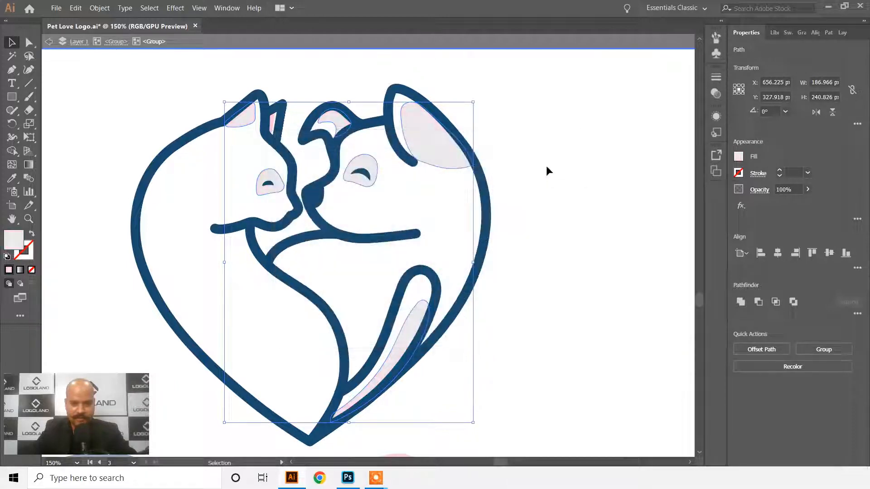
Step: Fill the icon's dark blue outline with white
{"action": "left_click", "coordinate": [458, 233]}
{"action": "key", "text": "ctrl+minus"}
{"action": "left_click", "coordinate": [480, 257]}
{"action": "key", "text": "ctrl+z"}
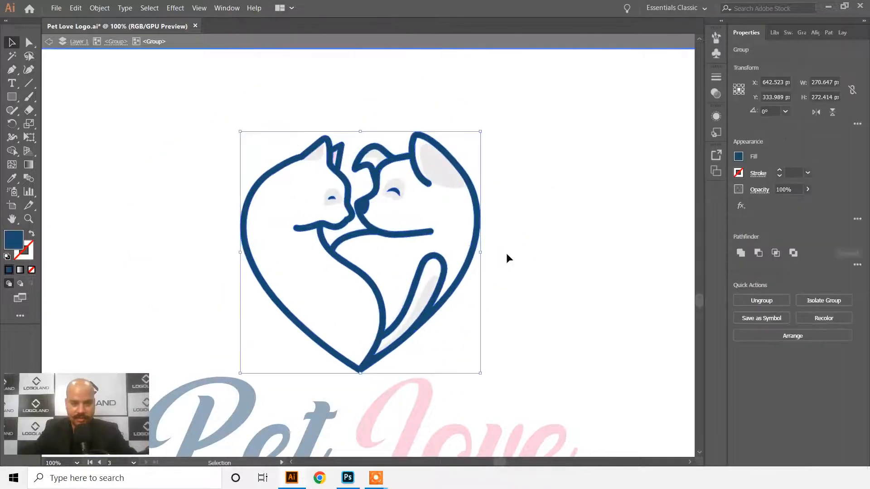
{"action": "left_click", "coordinate": [739, 156]}
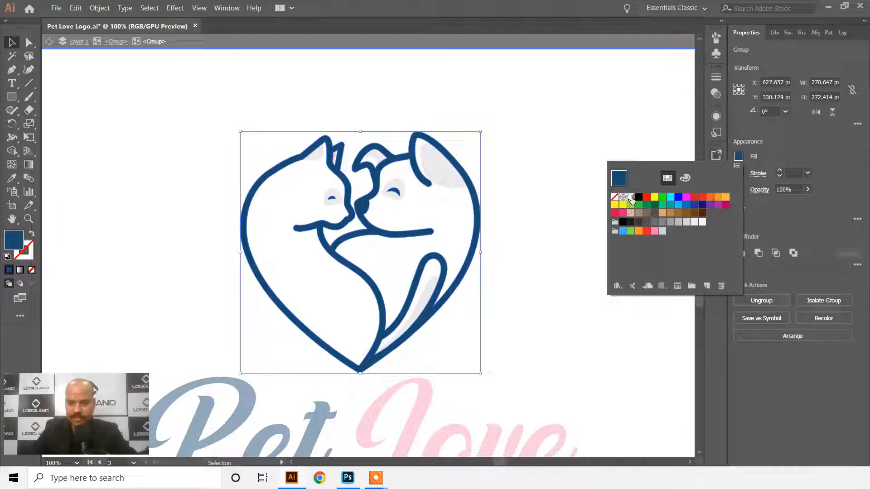
{"action": "left_click", "coordinate": [629, 181]}
{"action": "left_click", "coordinate": [511, 180]}
Step: Recolor the remaining pink sliver in the cat's rear ear by sampling the neighbouring light grey, and leave the group
{"action": "scroll", "coordinate": [511, 180], "scroll_direction": "down", "scroll_amount": 2}
{"action": "scroll", "coordinate": [451, 168], "scroll_direction": "up", "scroll_amount": 5}
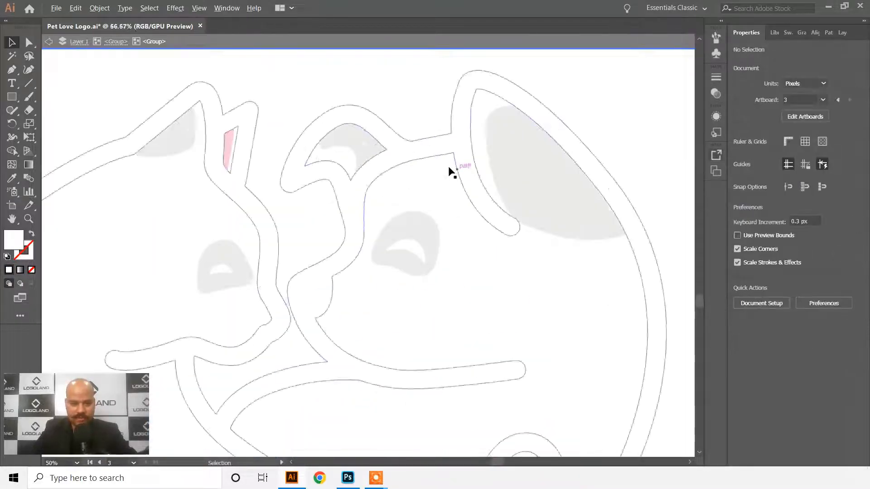
{"action": "left_click", "coordinate": [232, 144]}
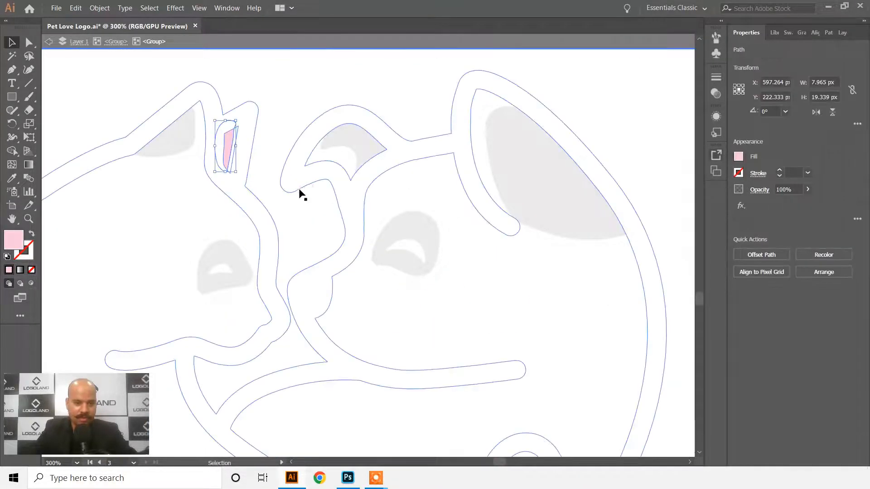
{"action": "left_click", "coordinate": [199, 151]}
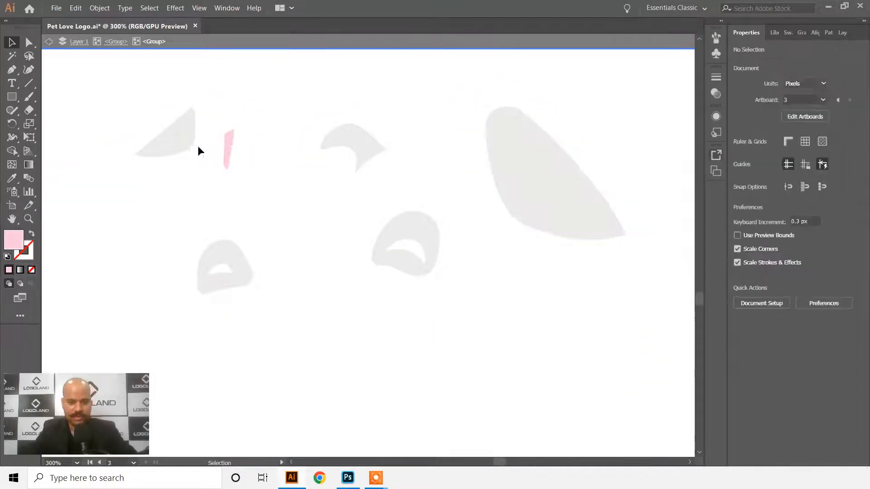
{"action": "double_click", "coordinate": [229, 145]}
{"action": "key", "text": "i"}
{"action": "left_click", "coordinate": [353, 126]}
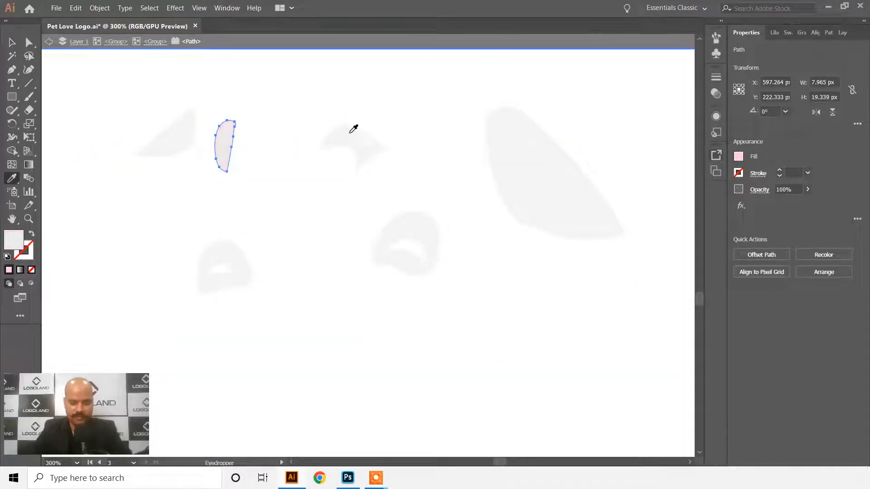
{"action": "scroll", "coordinate": [252, 89], "scroll_direction": "down", "scroll_amount": 2}
{"action": "left_click", "coordinate": [14, 41]}
{"action": "double_click", "coordinate": [474, 247]}
Step: Isolate the "Pet Love" text group in the copied logo, fill it with white and leave the group
{"action": "scroll", "coordinate": [475, 248], "scroll_direction": "down", "scroll_amount": 2}
{"action": "scroll", "coordinate": [490, 287], "scroll_direction": "down", "scroll_amount": 3}
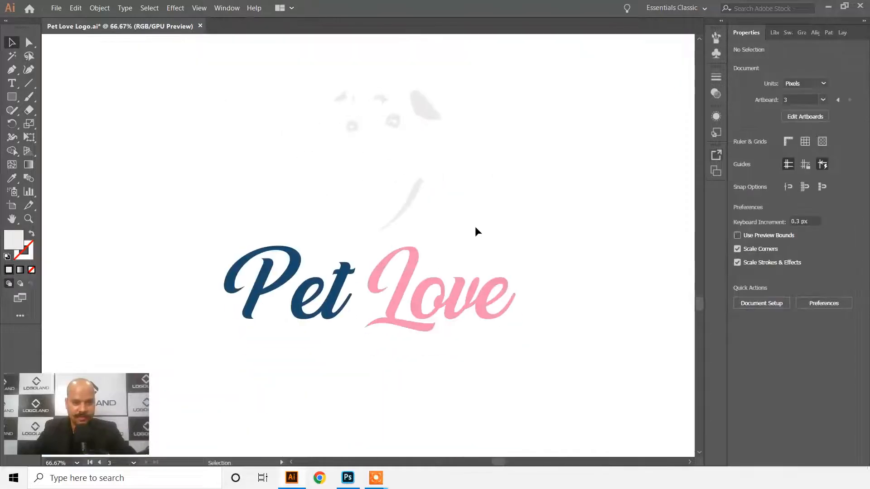
{"action": "left_click", "coordinate": [408, 287]}
{"action": "double_click", "coordinate": [408, 284]}
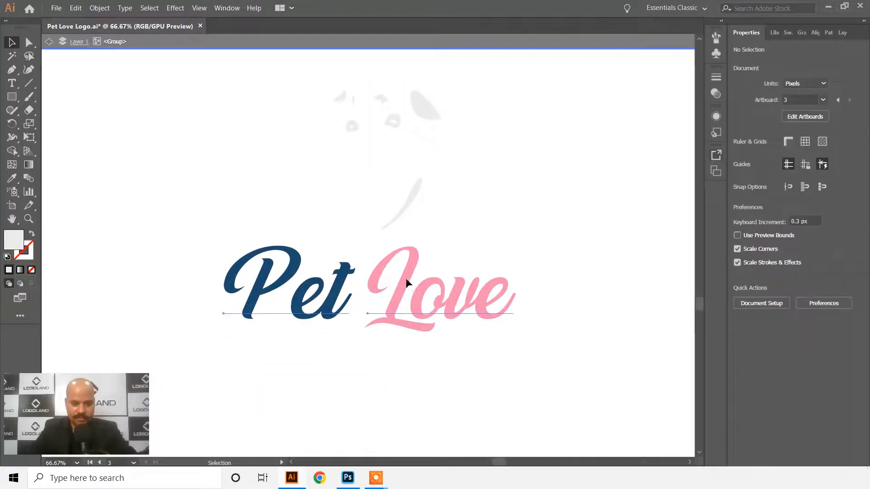
{"action": "left_click", "coordinate": [431, 311]}
{"action": "key", "text": "i"}
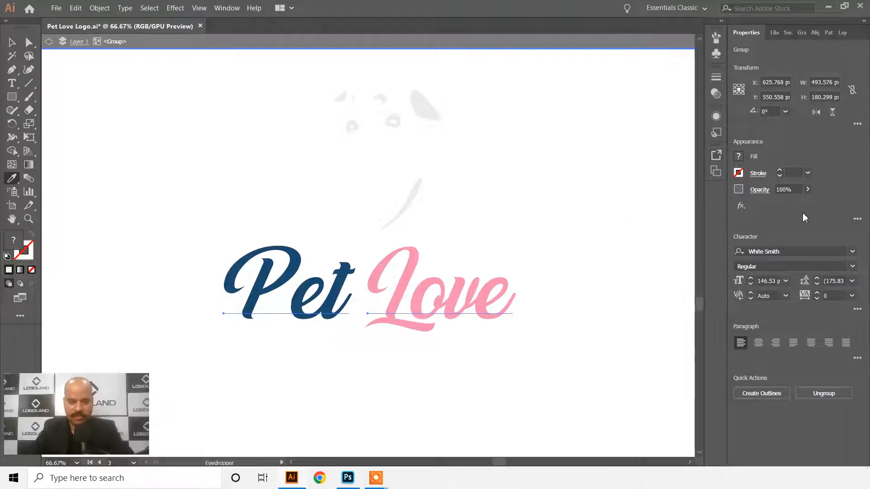
{"action": "left_click", "coordinate": [738, 157]}
{"action": "left_click", "coordinate": [631, 197]}
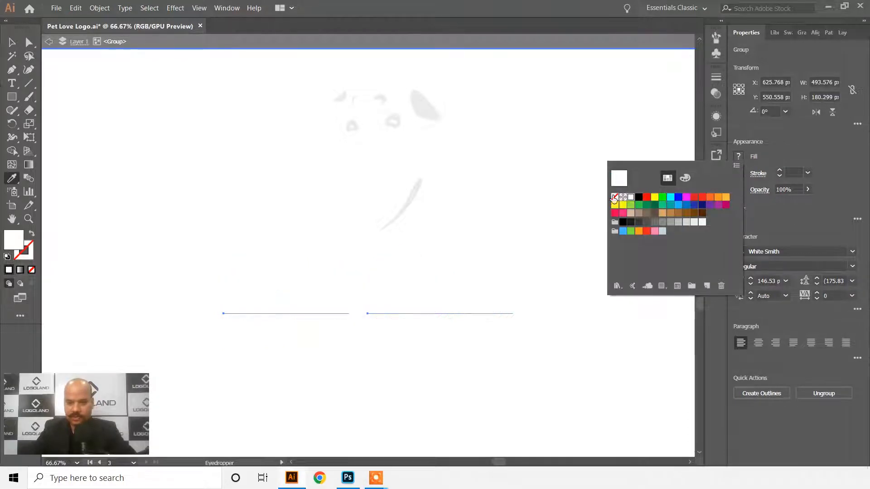
{"action": "key", "text": "ctrl+minus"}
{"action": "key", "text": "ctrl+minus"}
{"action": "key", "text": "ctrl+minus"}
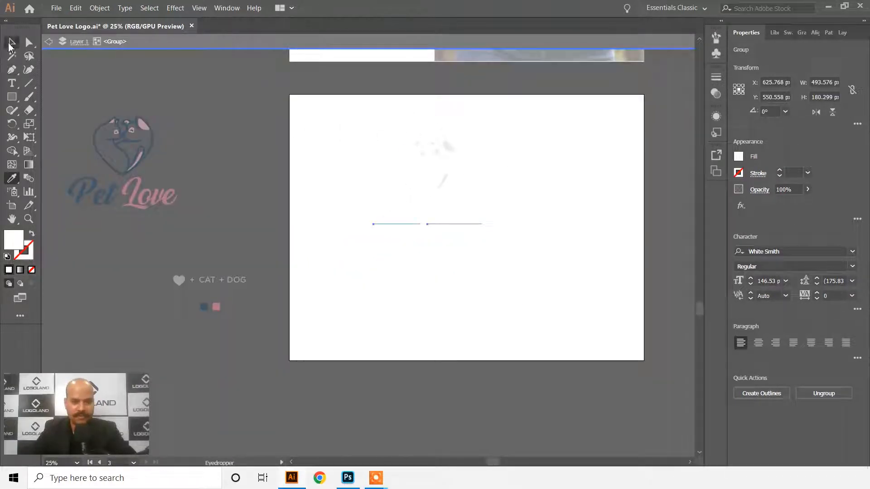
{"action": "key", "text": "v"}
{"action": "key", "text": "Escape"}
Step: Move the white logo off the third artboard onto the grey canvas directly below it
{"action": "key", "text": "ctrl+minus"}
{"action": "key", "text": "ctrl+minus"}
{"action": "left_click_drag", "start_coordinate": [458, 198], "coordinate": [445, 317]}
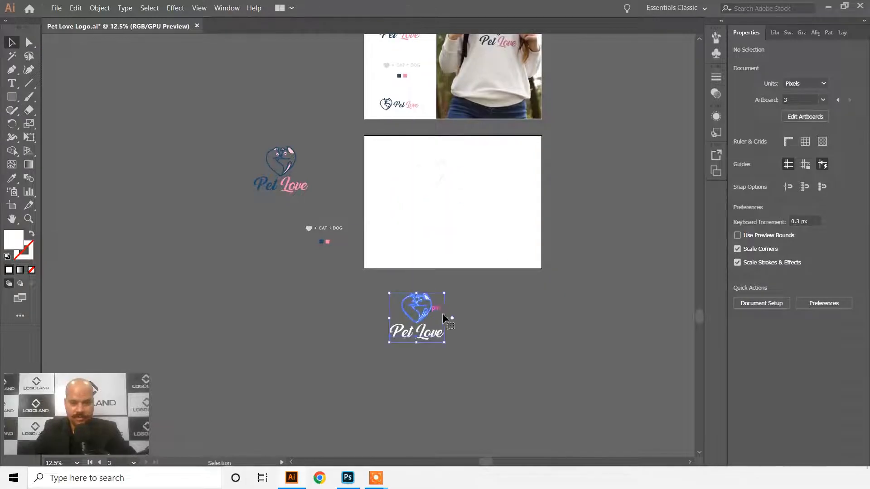
Step: Examine the light grey ear, eye and tail shapes of the white logo up close
{"action": "scroll", "coordinate": [449, 317], "scroll_direction": "up", "scroll_amount": 2}
{"action": "scroll", "coordinate": [465, 313], "scroll_direction": "up", "scroll_amount": 5}
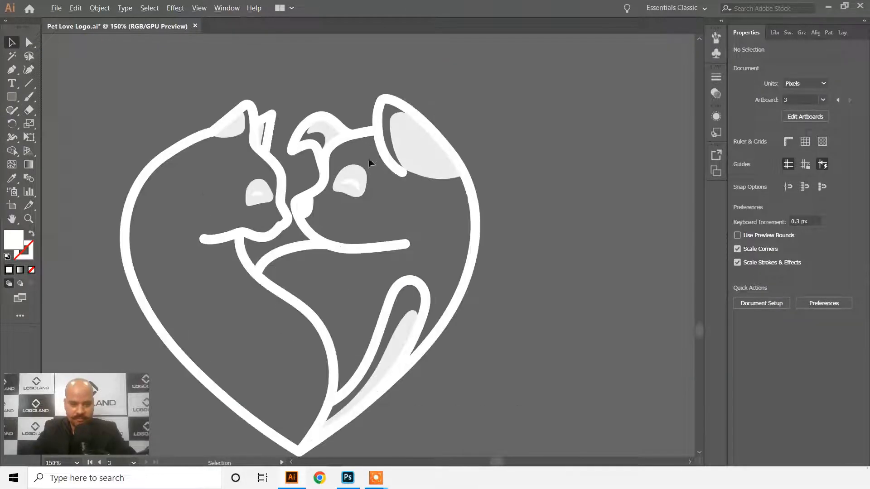
{"action": "scroll", "coordinate": [546, 205], "scroll_direction": "down", "scroll_amount": 1}
{"action": "left_click_drag", "start_coordinate": [528, 260], "coordinate": [522, 203]}
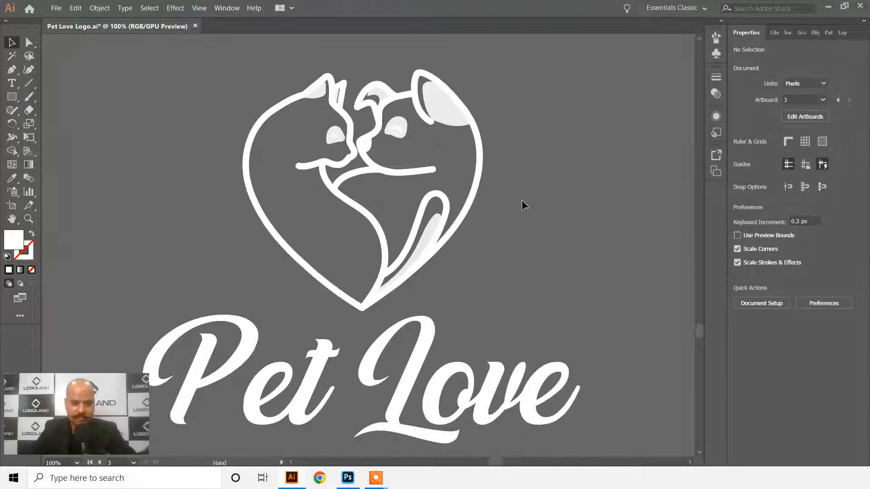
{"action": "scroll", "coordinate": [402, 126], "scroll_direction": "up", "scroll_amount": 1}
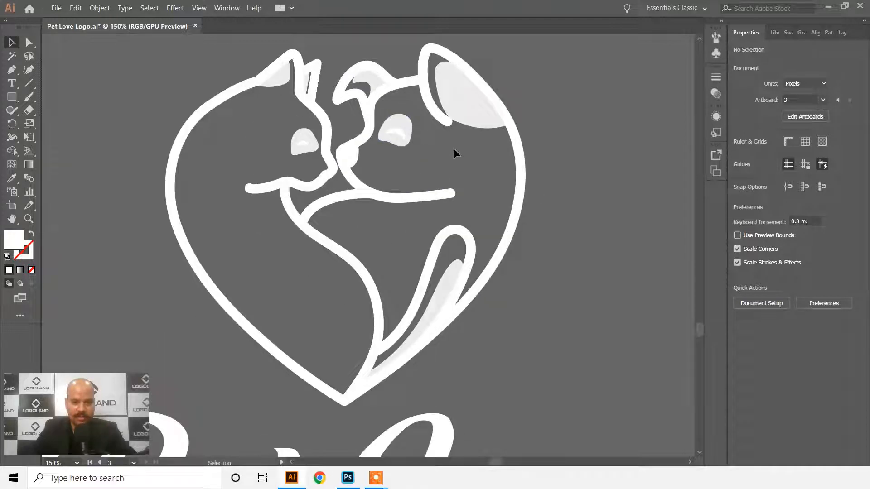
{"action": "left_click", "coordinate": [450, 287]}
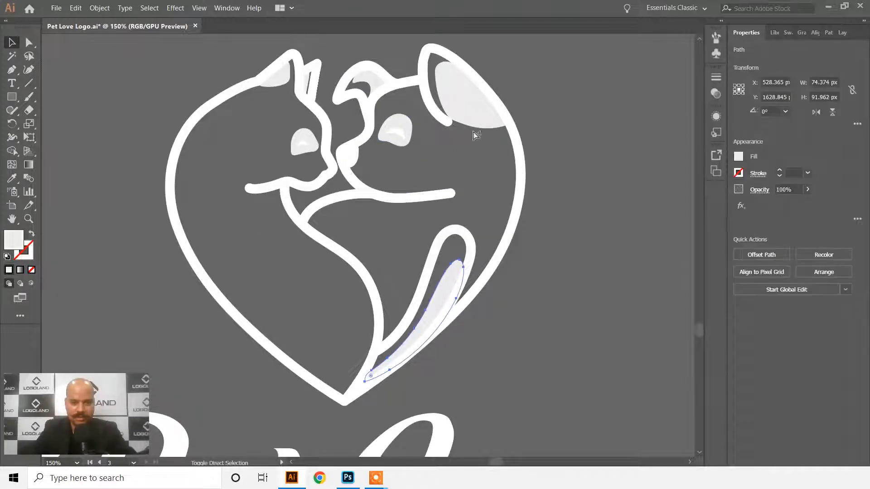
{"action": "left_click", "coordinate": [467, 116], "text": "shift"}
{"action": "scroll", "coordinate": [410, 148], "scroll_direction": "up", "scroll_amount": 2}
{"action": "scroll", "coordinate": [412, 148], "scroll_direction": "down", "scroll_amount": 3}
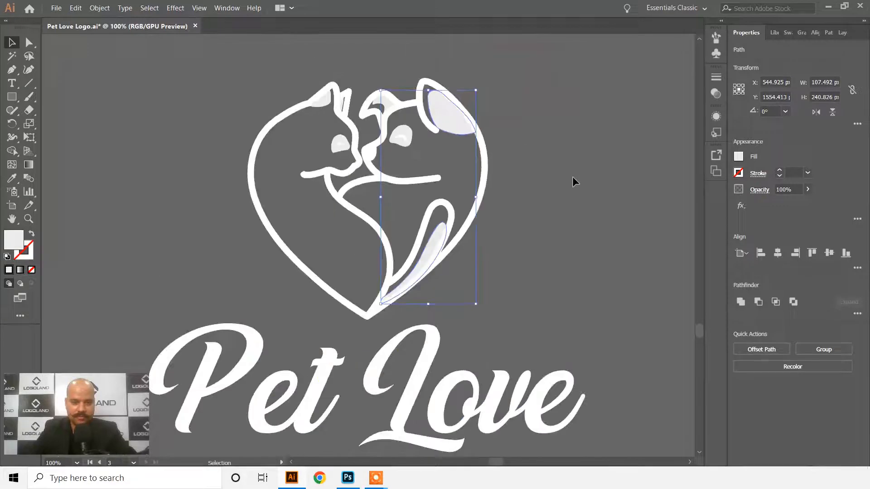
{"action": "left_click", "coordinate": [558, 181]}
Step: Lower the opacity of the logo's light grey tail, ear and eye shapes to 41% and deselect them
{"action": "scroll", "coordinate": [443, 144], "scroll_direction": "up", "scroll_amount": 1}
{"action": "scroll", "coordinate": [442, 143], "scroll_direction": "down", "scroll_amount": 2}
{"action": "scroll", "coordinate": [454, 154], "scroll_direction": "up", "scroll_amount": 4}
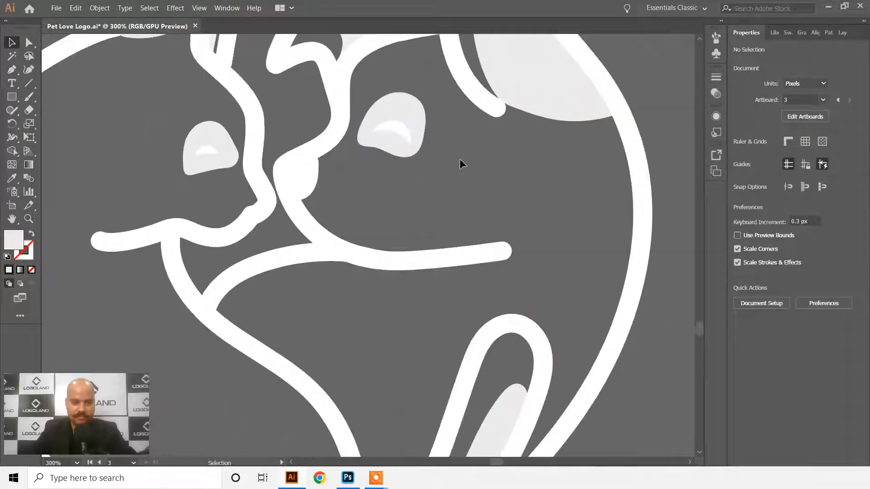
{"action": "left_click", "coordinate": [411, 116]}
{"action": "scroll", "coordinate": [433, 133], "scroll_direction": "down", "scroll_amount": 2}
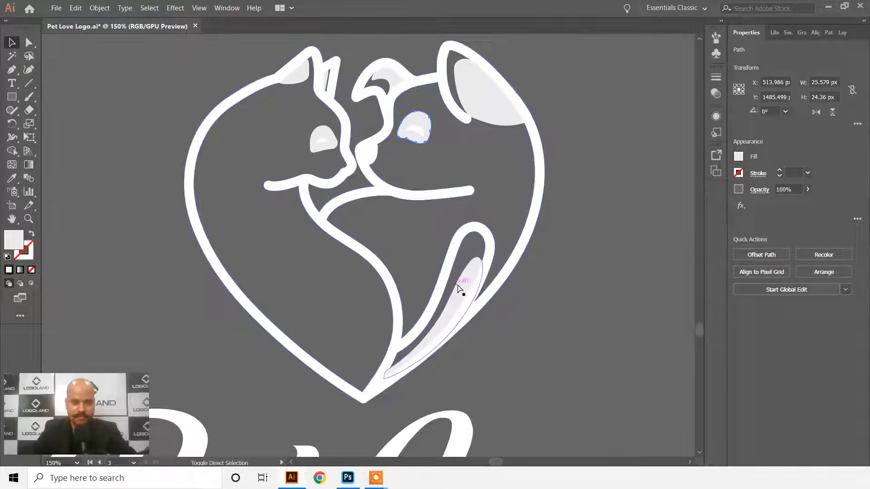
{"action": "left_click", "coordinate": [488, 93], "text": "shift"}
{"action": "left_click", "coordinate": [324, 138], "text": "shift"}
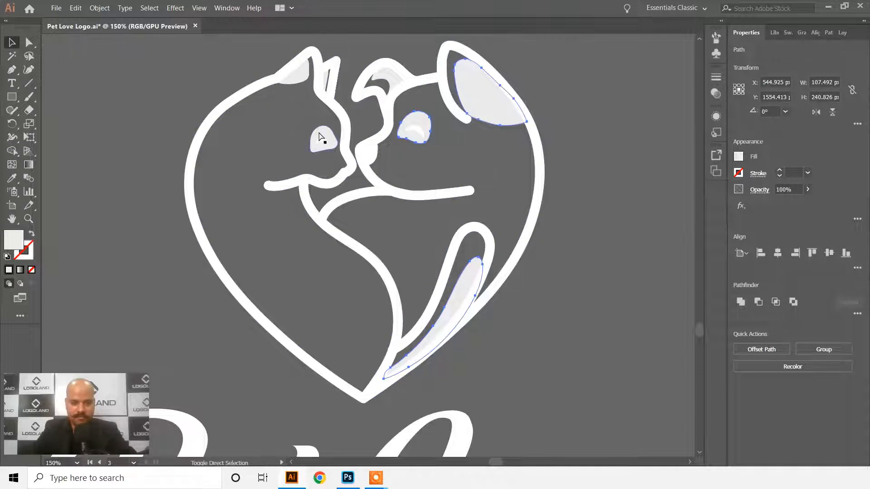
{"action": "left_click", "coordinate": [303, 78], "text": "shift"}
{"action": "left_click", "coordinate": [808, 189]}
{"action": "left_click_drag", "start_coordinate": [811, 204], "coordinate": [784, 209]}
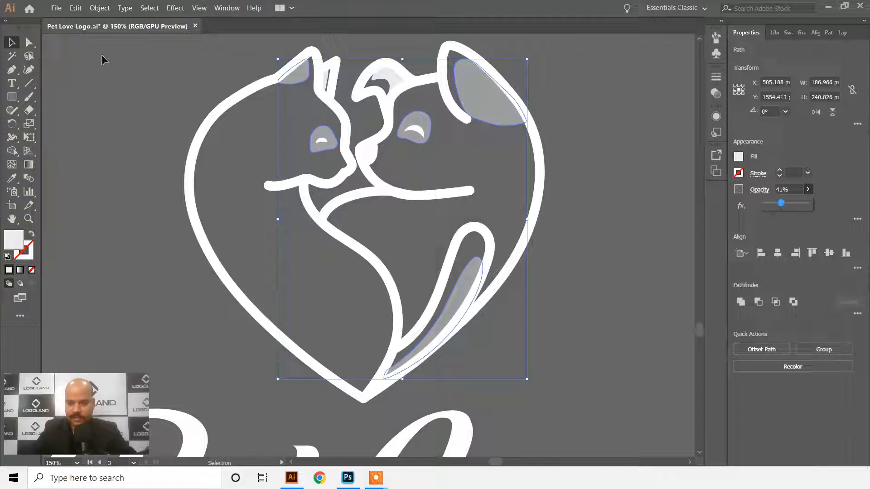
{"action": "left_click", "coordinate": [12, 43]}
{"action": "scroll", "coordinate": [598, 192], "scroll_direction": "down", "scroll_amount": 4}
{"action": "left_click", "coordinate": [600, 182]}
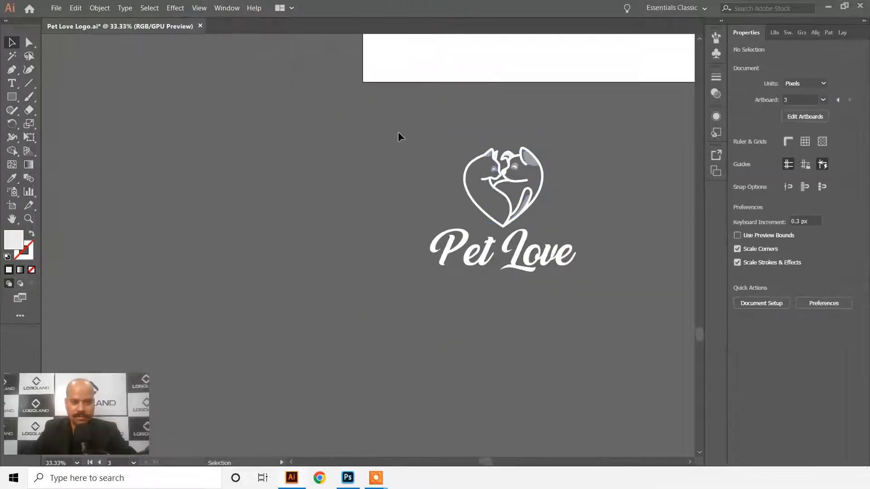
Step: Copy the white logo, switch to Photoshop and paste it as a scaled-down smart object into the pink card design
{"action": "left_click", "coordinate": [570, 257]}
{"action": "key", "text": "ctrl+c"}
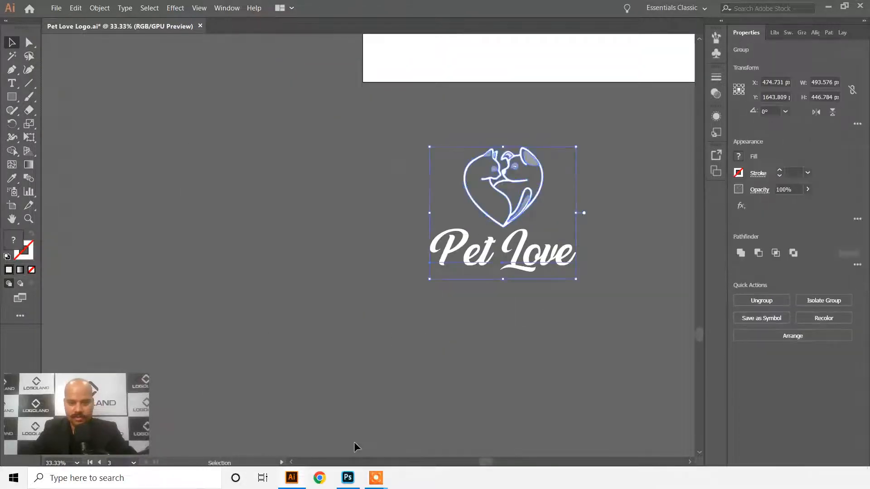
{"action": "left_click", "coordinate": [348, 476]}
{"action": "key", "text": "ctrl+v"}
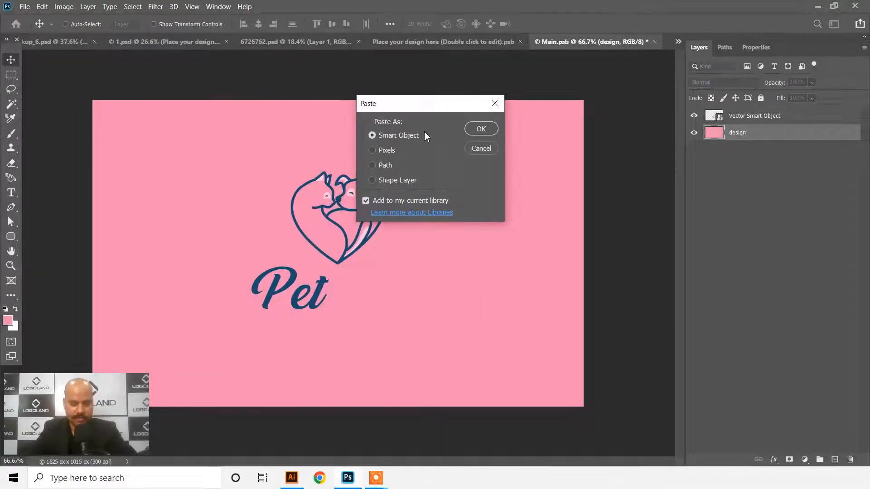
{"action": "left_click", "coordinate": [480, 129]}
{"action": "left_click_drag", "start_coordinate": [508, 99], "coordinate": [421, 194]}
{"action": "key", "text": "Return"}
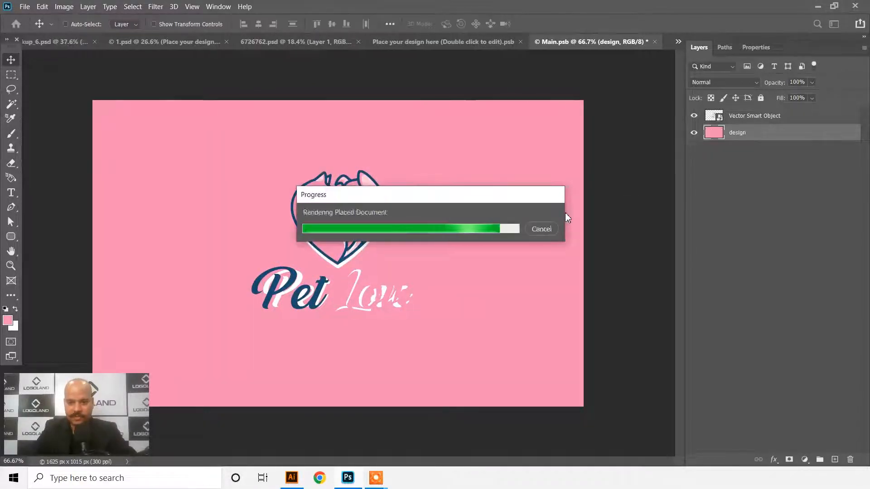
Step: Toggle the visibility of the newly pasted white logo layer and leave it hidden
{"action": "left_click", "coordinate": [696, 133]}
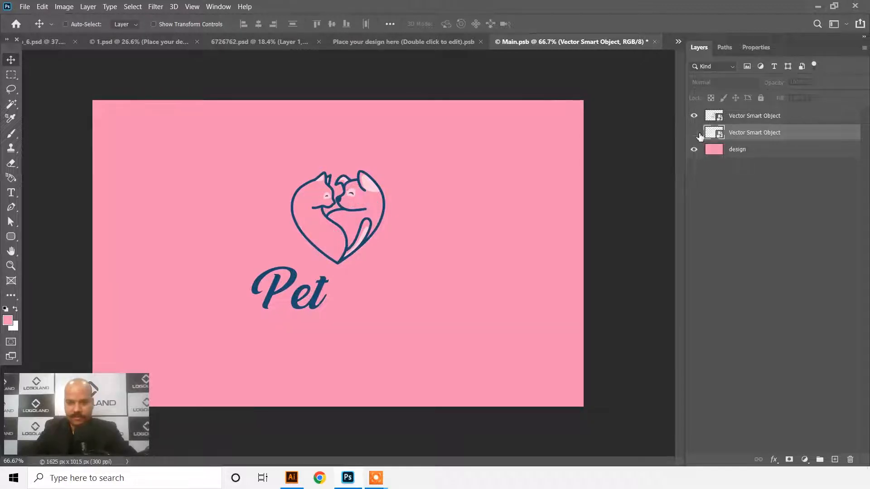
{"action": "left_click", "coordinate": [698, 134]}
{"action": "left_click", "coordinate": [698, 134]}
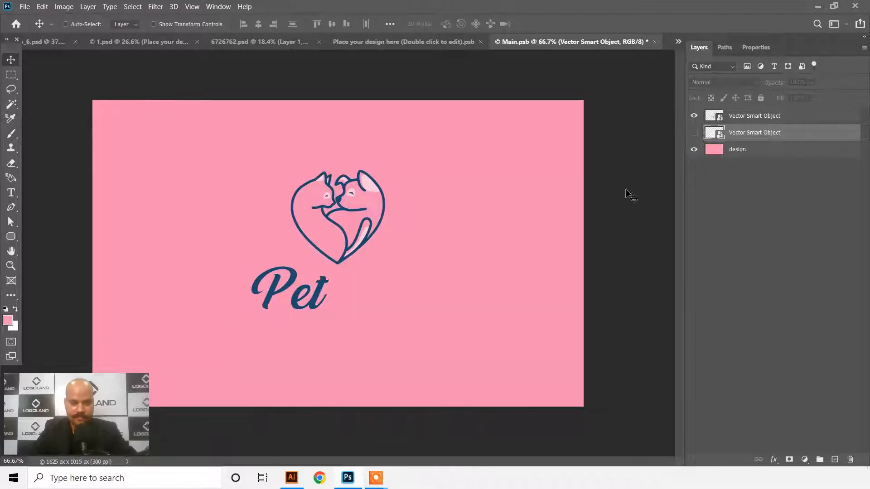
Step: Switch to Illustrator, select and copy the complete white logo again, and return to Photoshop
{"action": "left_click", "coordinate": [292, 479]}
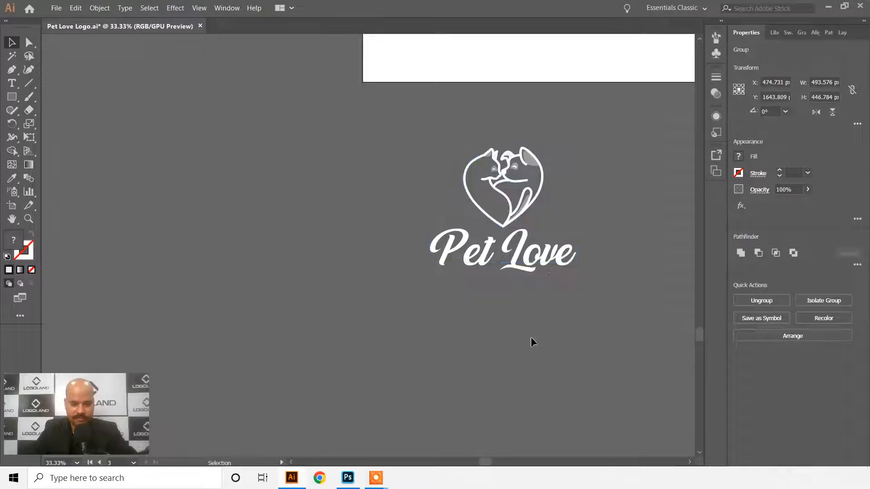
{"action": "left_click", "coordinate": [327, 446]}
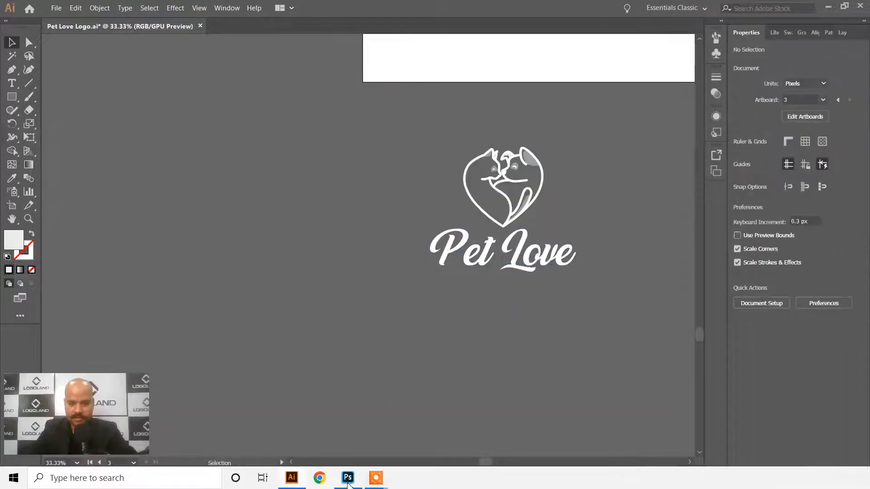
{"action": "left_click", "coordinate": [535, 265]}
{"action": "key", "text": "ctrl"}
{"action": "left_click", "coordinate": [347, 478]}
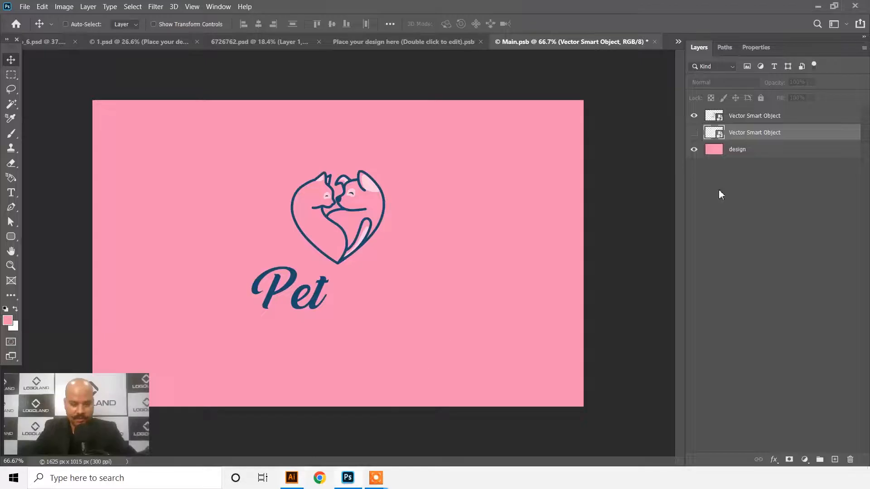
Step: Hide the dark blue logo layer and paste the white logo as a smart object onto the pink card
{"action": "left_click", "coordinate": [698, 117]}
{"action": "key", "text": "ctrl"}
{"action": "key", "text": "ctrl+v"}
{"action": "left_click", "coordinate": [482, 129]}
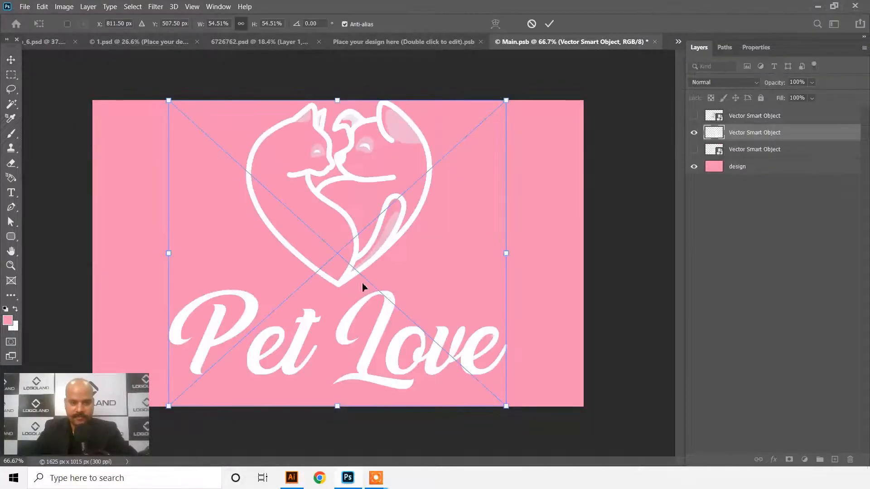
Step: Scale the pasted white logo down to about 24.89%, centre it on the pink card and commit the placement
{"action": "left_click_drag", "start_coordinate": [507, 101], "coordinate": [352, 241]}
{"action": "left_click_drag", "start_coordinate": [283, 322], "coordinate": [363, 267]}
{"action": "left_click_drag", "start_coordinate": [432, 185], "coordinate": [421, 194]}
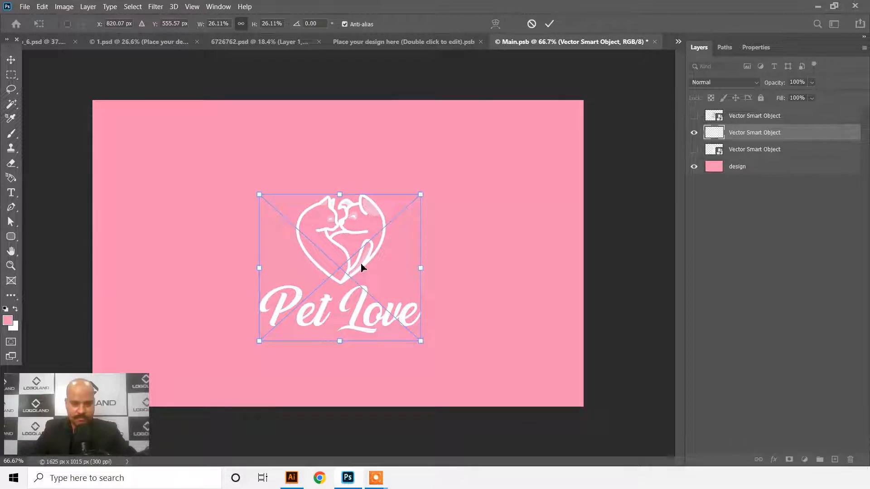
{"action": "left_click_drag", "start_coordinate": [359, 263], "coordinate": [361, 254]}
{"action": "left_click_drag", "start_coordinate": [418, 188], "coordinate": [413, 192]}
{"action": "left_click_drag", "start_coordinate": [383, 235], "coordinate": [383, 236]}
{"action": "key", "text": "Return"}
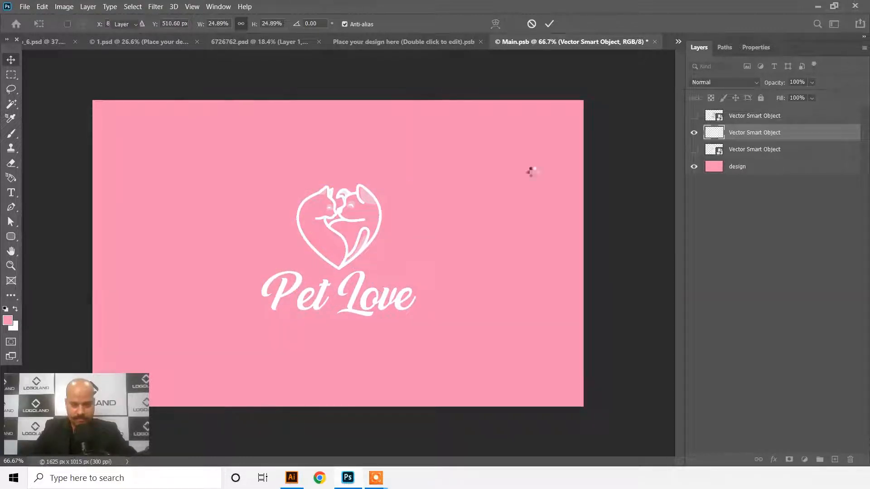
Step: Adjust the "design" background layer with Hue/Saturation, setting saturation to +30 and lightness to -10
{"action": "left_click", "coordinate": [757, 169]}
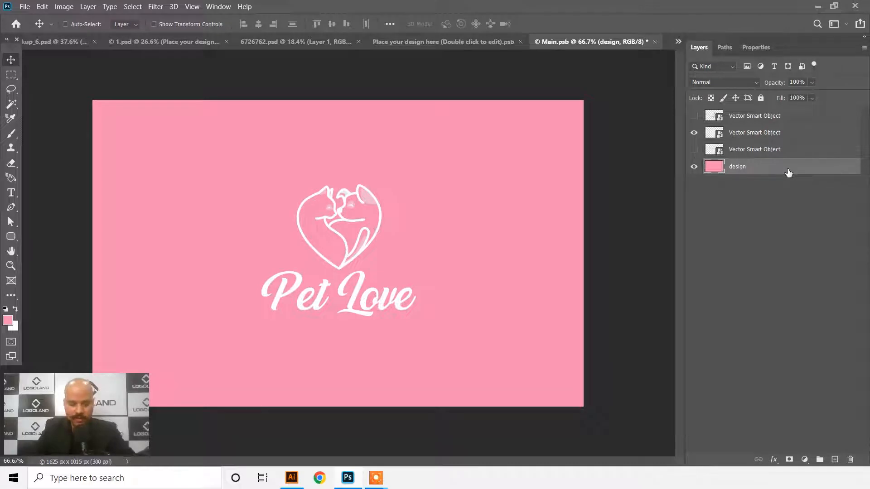
{"action": "key", "text": "ctrl+u"}
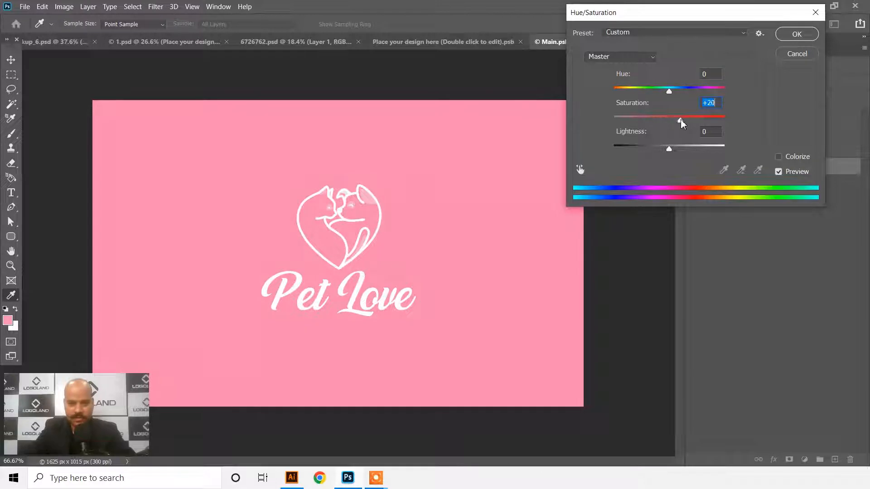
{"action": "left_click_drag", "start_coordinate": [669, 149], "coordinate": [664, 149]}
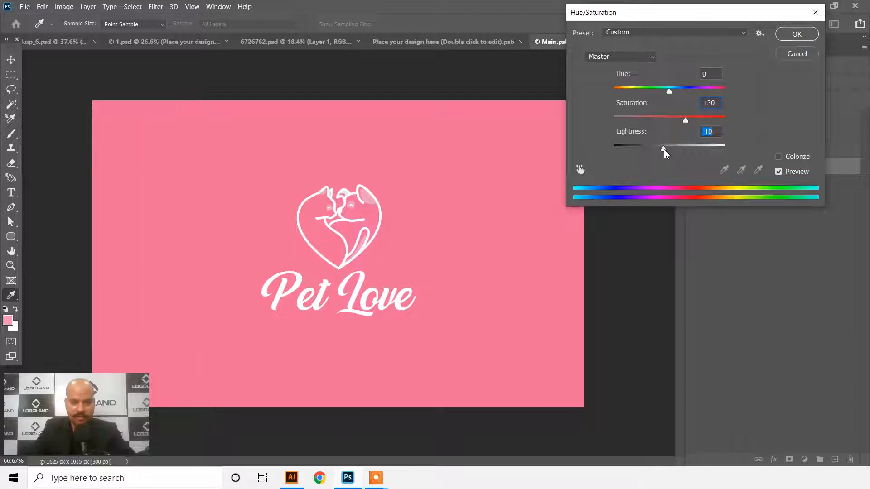
Step: Apply the pink card background's Hue/Saturation change of saturation +30 and lightness -10, save Main.psb and check the card in 1.psd
{"action": "left_click", "coordinate": [801, 39]}
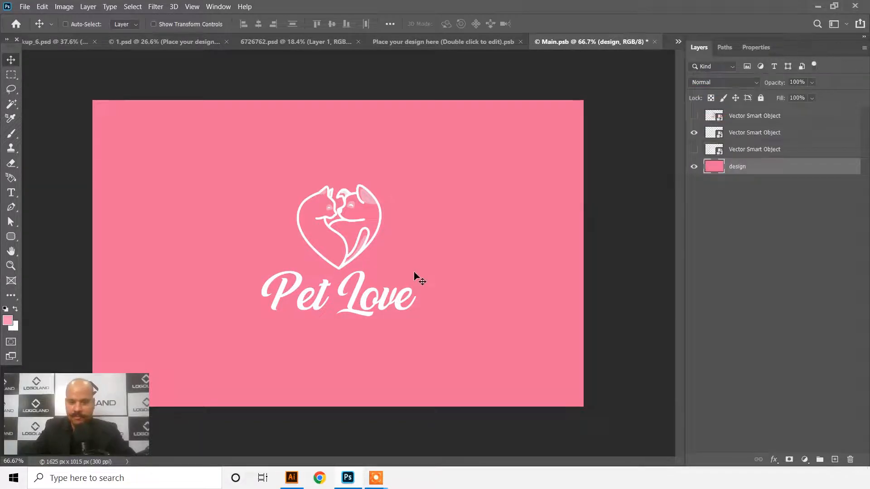
{"action": "key", "text": "ctrl+s"}
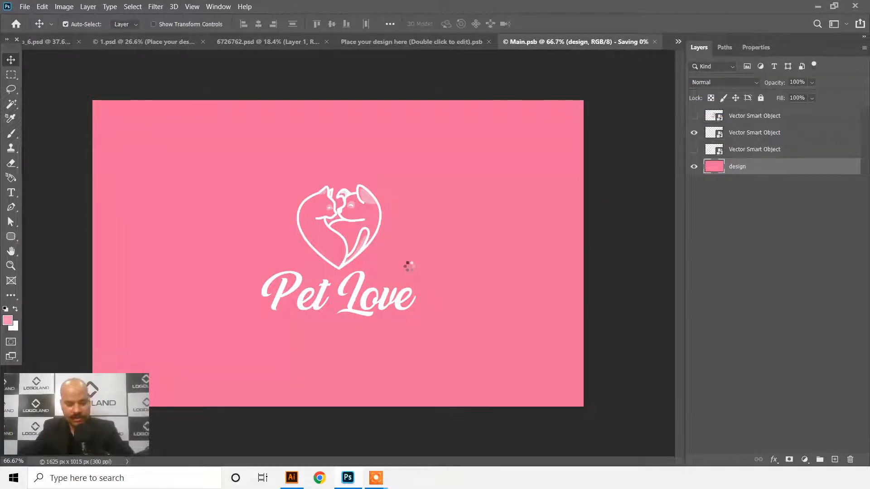
{"action": "left_click", "coordinate": [269, 41]}
{"action": "left_click", "coordinate": [177, 42]}
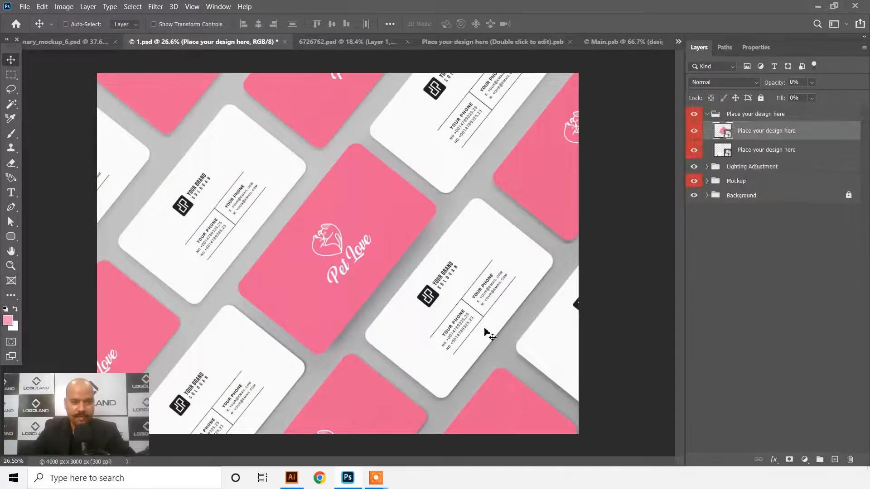
{"action": "right_click", "coordinate": [371, 252]}
{"action": "left_click", "coordinate": [386, 266]}
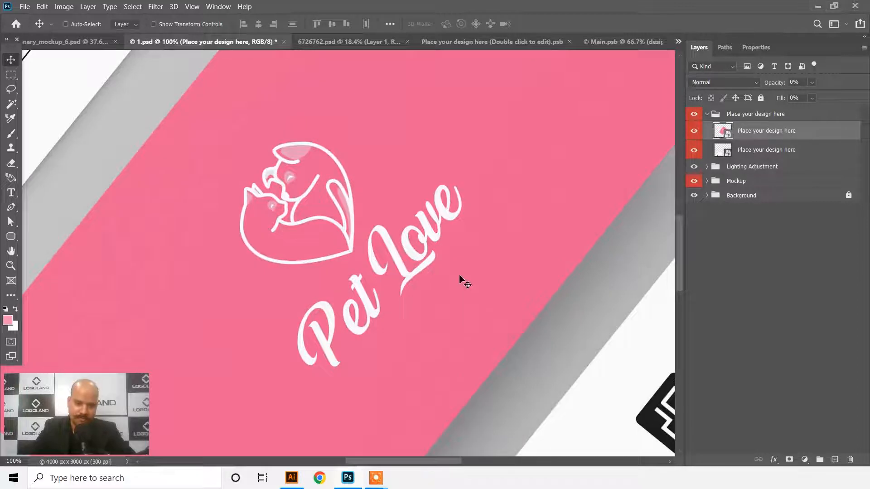
{"action": "scroll", "coordinate": [463, 240], "scroll_direction": "down", "scroll_amount": 12}
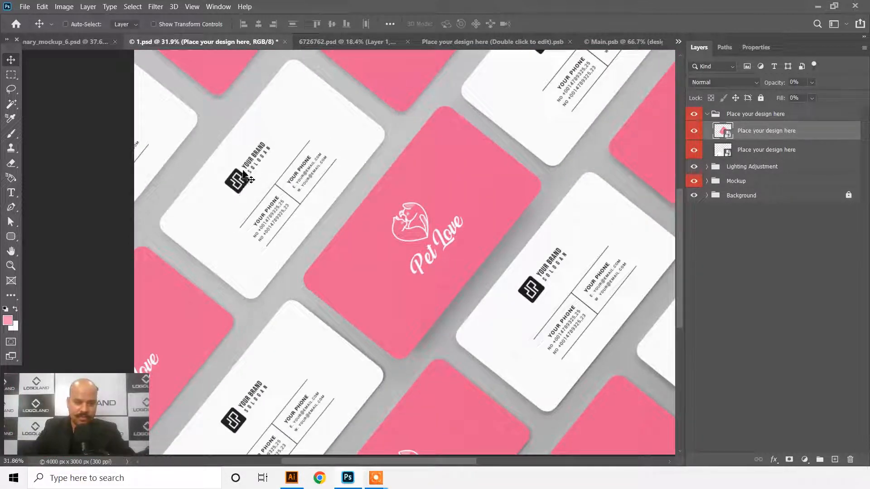
Step: Open the white card's smart object, hide its placeholder design and bring in the coloured Pet Love logo from the sweater artwork
{"action": "double_click", "coordinate": [727, 156]}
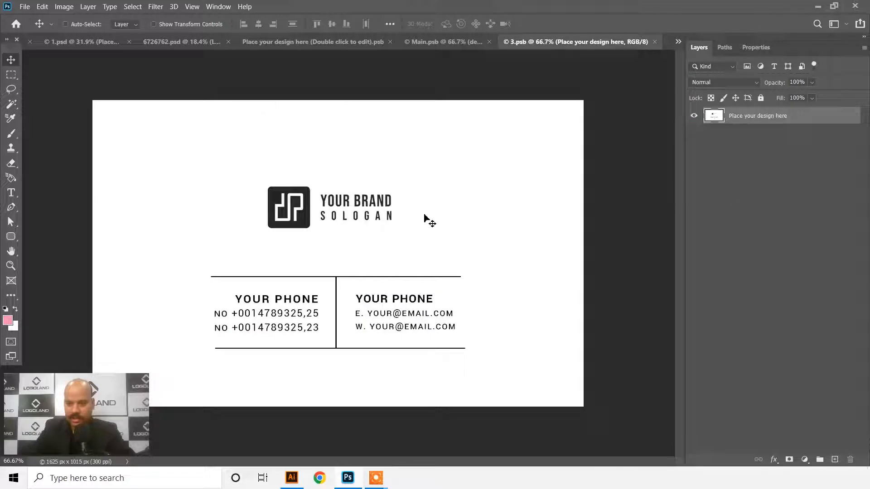
{"action": "left_click", "coordinate": [694, 116]}
{"action": "left_click", "coordinate": [363, 42]}
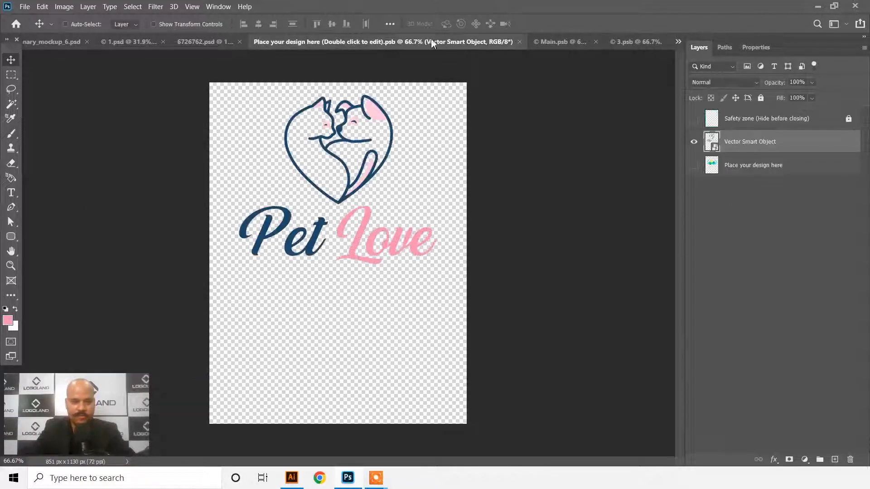
{"action": "left_click", "coordinate": [560, 41]}
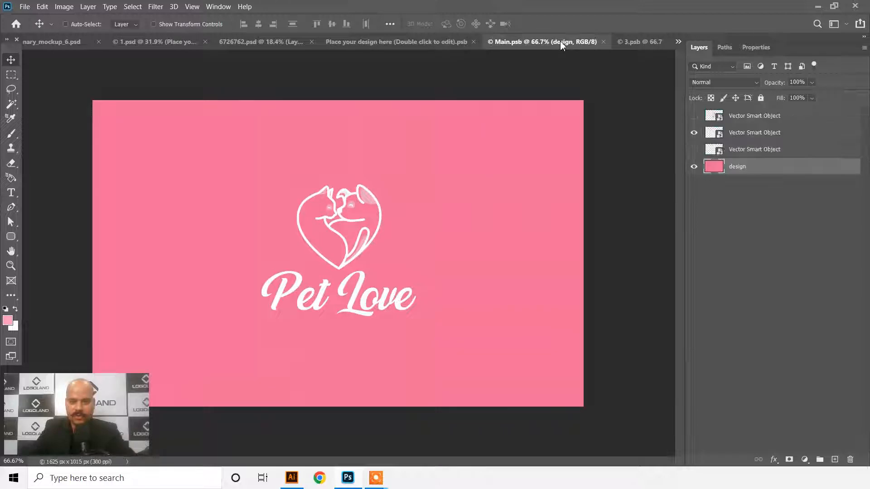
{"action": "left_click", "coordinate": [446, 42]}
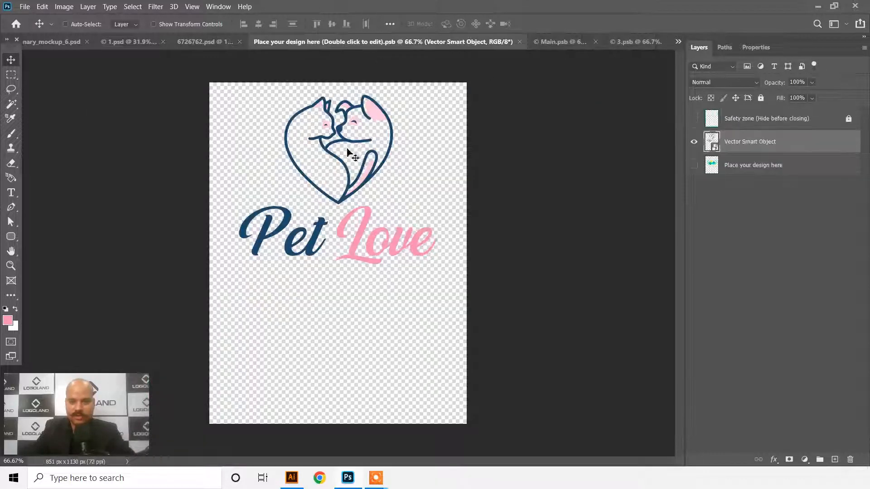
{"action": "left_click_drag", "start_coordinate": [360, 164], "coordinate": [353, 252]}
Step: Scale the Pet Love logo down slightly and move it into the upper half of the white card
{"action": "key", "text": "ctrl+t"}
{"action": "left_click_drag", "start_coordinate": [425, 163], "coordinate": [407, 184]}
{"action": "left_click_drag", "start_coordinate": [355, 236], "coordinate": [355, 195]}
{"action": "key", "text": "Return"}
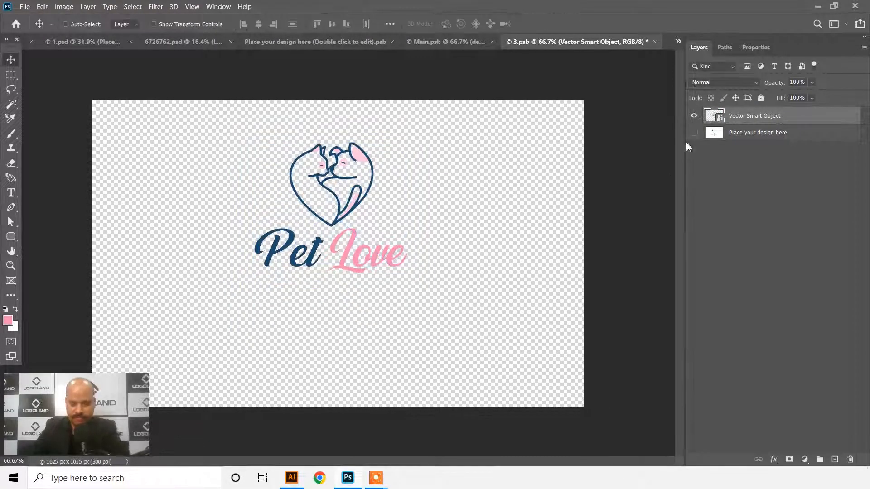
Step: With the Pet Love logo hidden, show the placeholder card design and cover its YOUR BRAND logo with a white rectangular fill
{"action": "left_click", "coordinate": [694, 133]}
{"action": "left_click", "coordinate": [760, 153]}
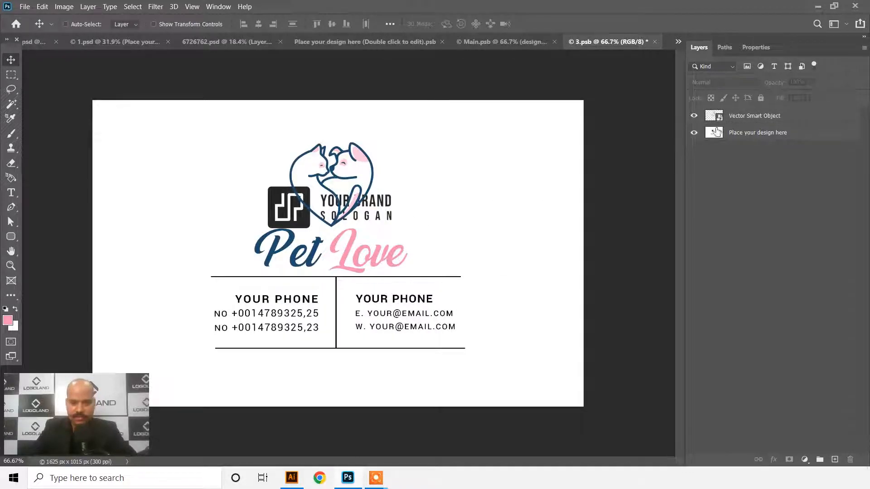
{"action": "left_click", "coordinate": [695, 116]}
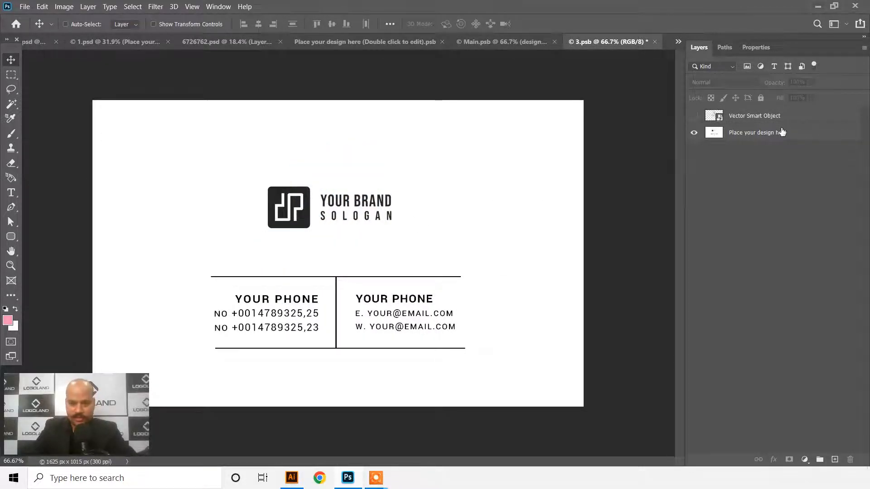
{"action": "left_click", "coordinate": [776, 141]}
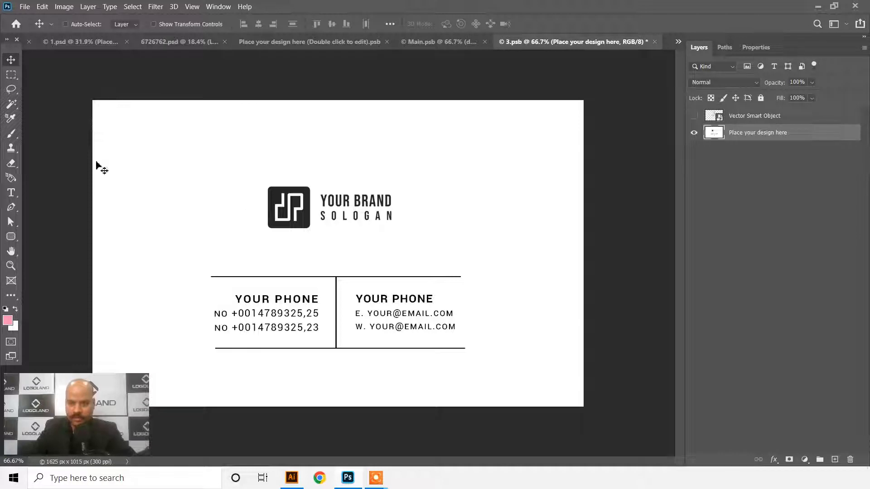
{"action": "left_click", "coordinate": [17, 74]}
{"action": "left_click_drag", "start_coordinate": [249, 169], "coordinate": [432, 255]}
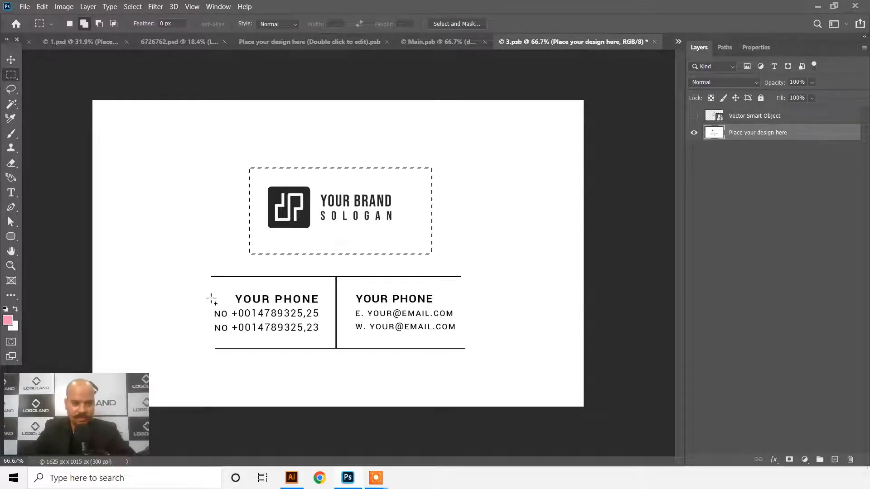
{"action": "key", "text": "alt+BackSpace"}
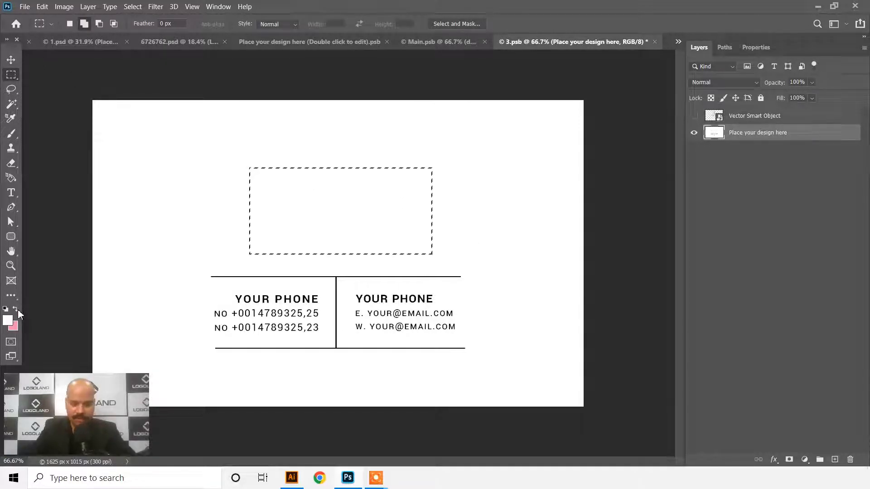
{"action": "left_click", "coordinate": [11, 59]}
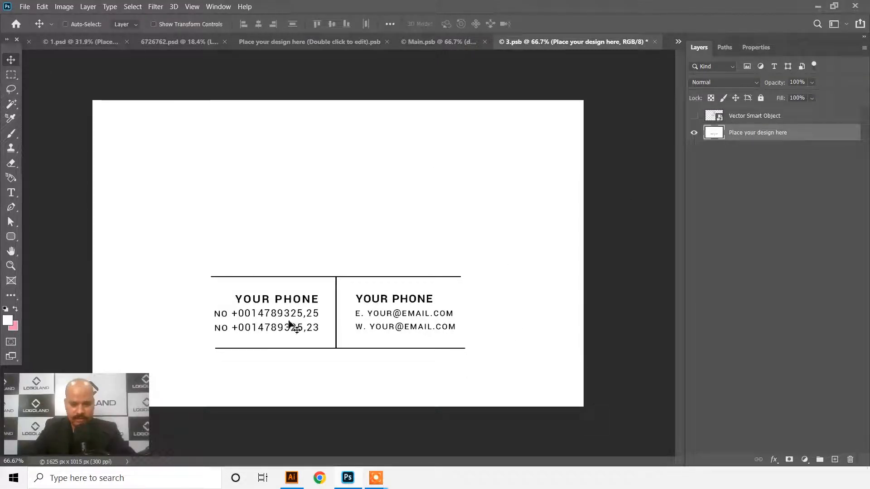
Step: Show the Pet Love logo again and scale it down to 18.73% above the contact details
{"action": "left_click", "coordinate": [695, 116]}
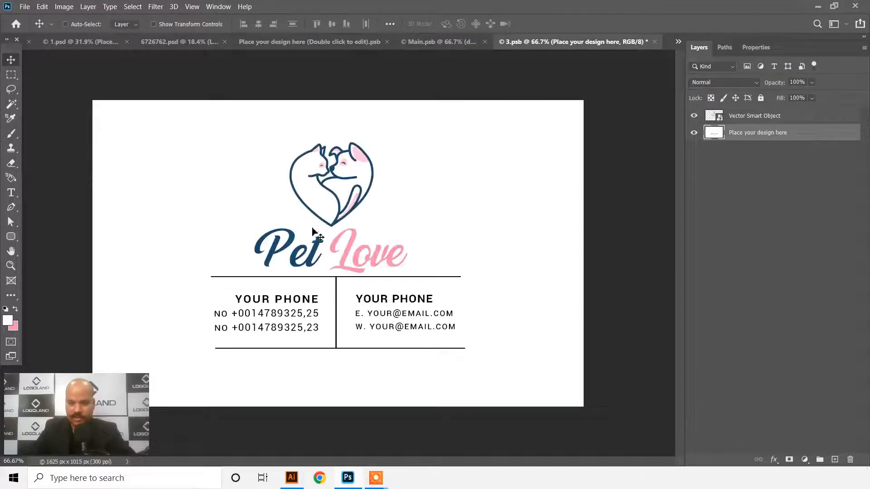
{"action": "left_click_drag", "start_coordinate": [360, 205], "coordinate": [360, 188]}
{"action": "key", "text": "ctrl+z"}
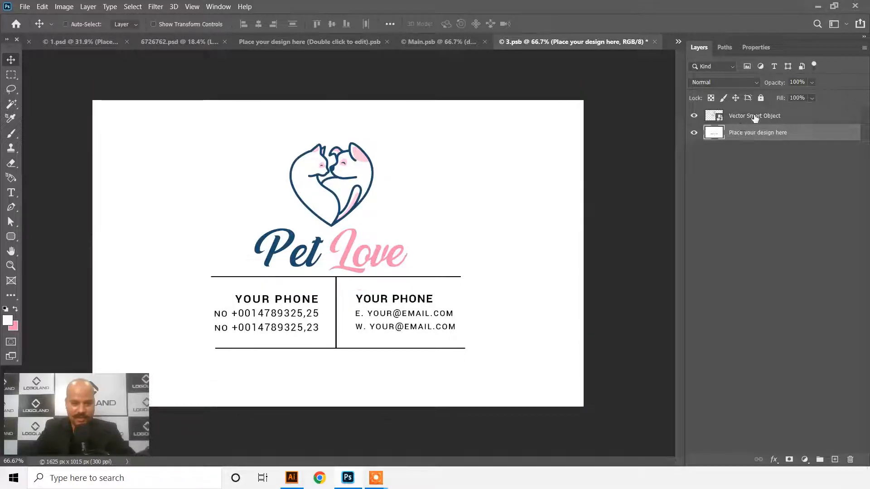
{"action": "left_click", "coordinate": [755, 116]}
{"action": "key", "text": "ctrl+t"}
{"action": "mouse_move", "coordinate": [408, 140]}
{"action": "left_mouse_down"}
{"action": "mouse_move", "coordinate": [393, 163]}
{"action": "mouse_move", "coordinate": [394, 148]}
{"action": "left_mouse_up"}
{"action": "key", "text": "alt+shift"}
{"action": "key", "text": "Return"}
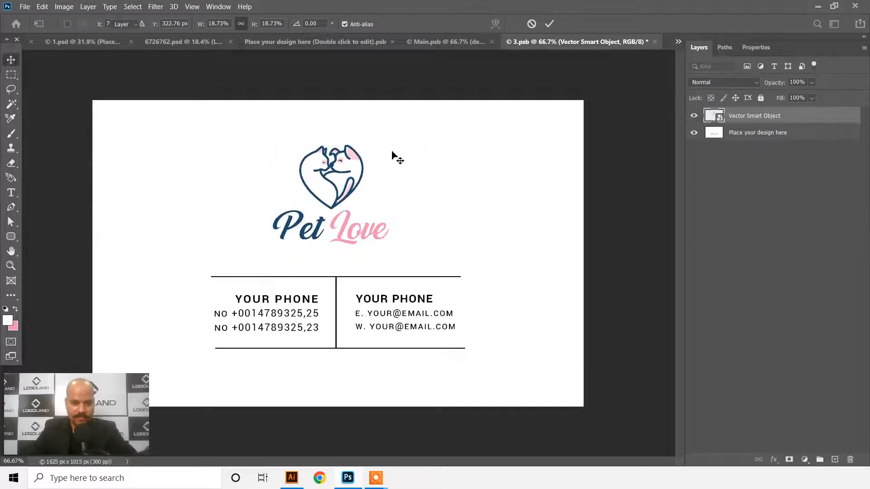
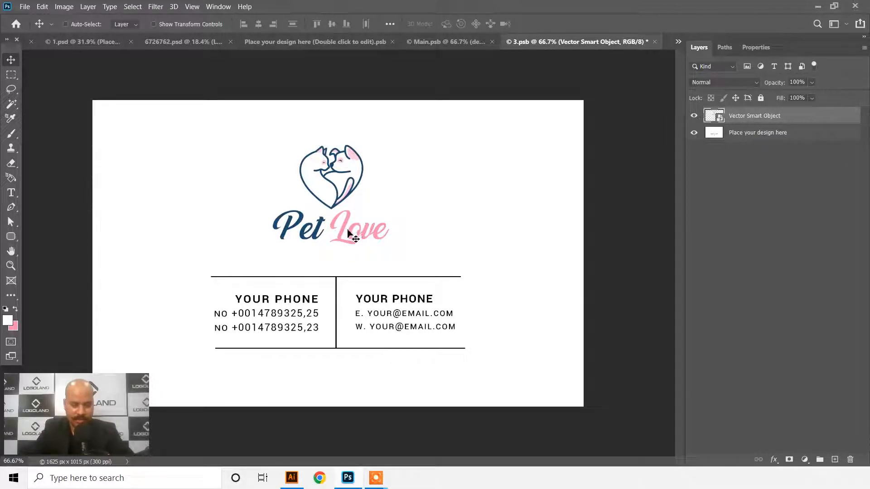
Step: Save the white card artwork in 3.psb and check the updated cards in the 1.psd mockup
{"action": "left_click", "coordinate": [391, 245]}
{"action": "key", "text": "ctrl+s"}
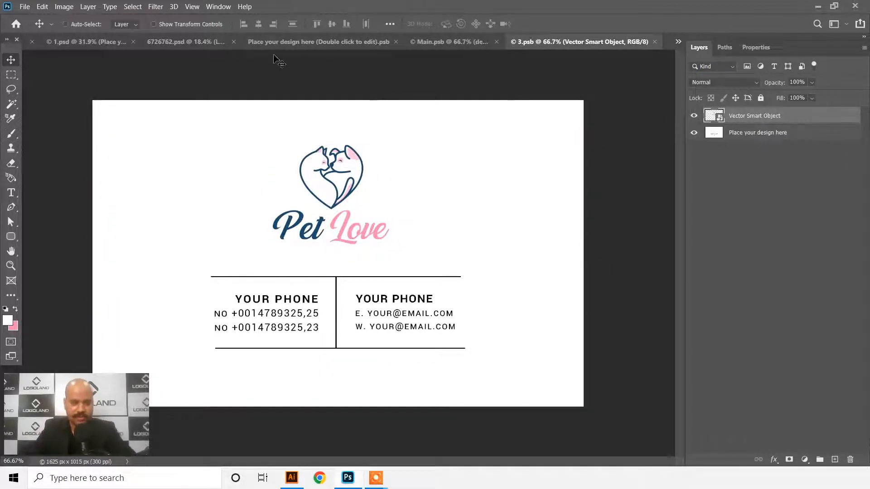
{"action": "left_click", "coordinate": [272, 43]}
{"action": "left_click", "coordinate": [217, 41]}
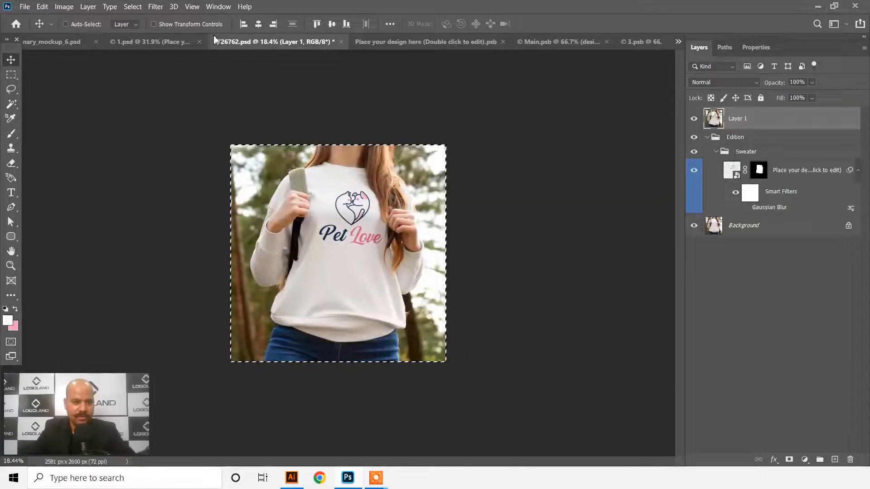
{"action": "left_click", "coordinate": [156, 41]}
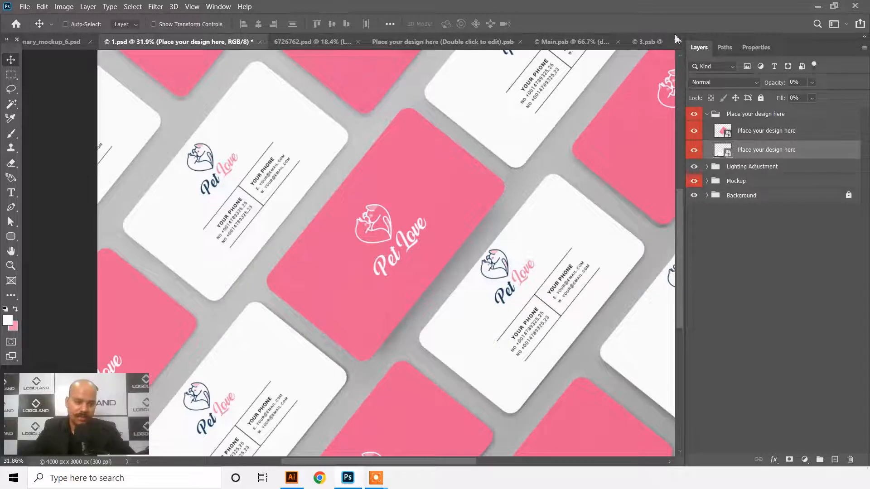
Step: Move the Pet Love logo slightly down towards the contact details, save 3.psb and check the cards in the 1.psd mockup
{"action": "left_click", "coordinate": [644, 42]}
{"action": "left_click_drag", "start_coordinate": [345, 199], "coordinate": [349, 217]}
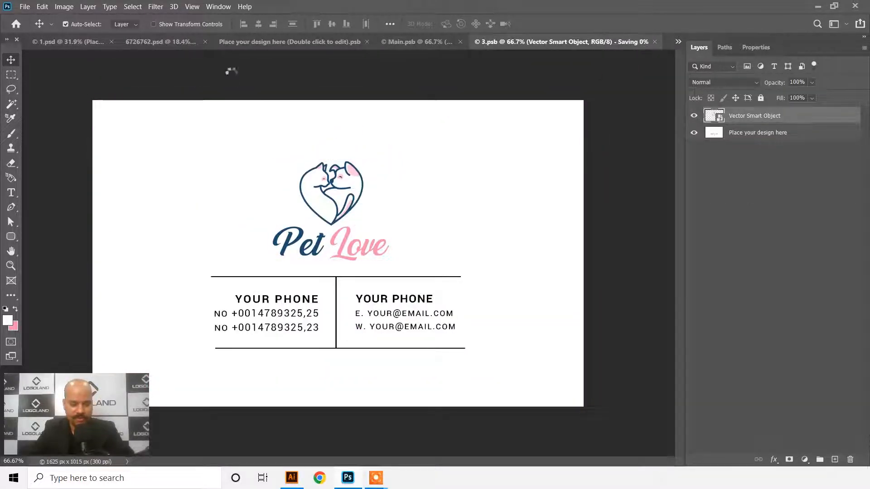
{"action": "left_click", "coordinate": [158, 42]}
{"action": "left_click", "coordinate": [90, 46]}
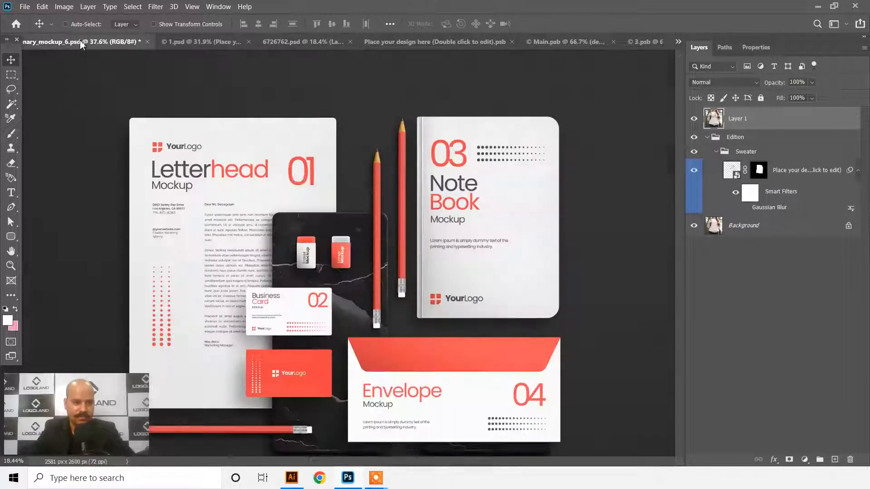
{"action": "left_click", "coordinate": [306, 43]}
{"action": "left_click", "coordinate": [359, 44]}
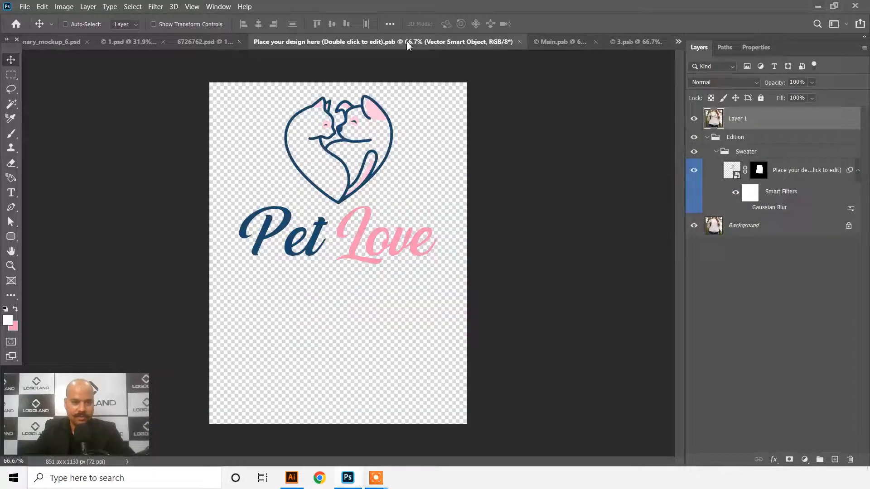
{"action": "left_click", "coordinate": [233, 45]}
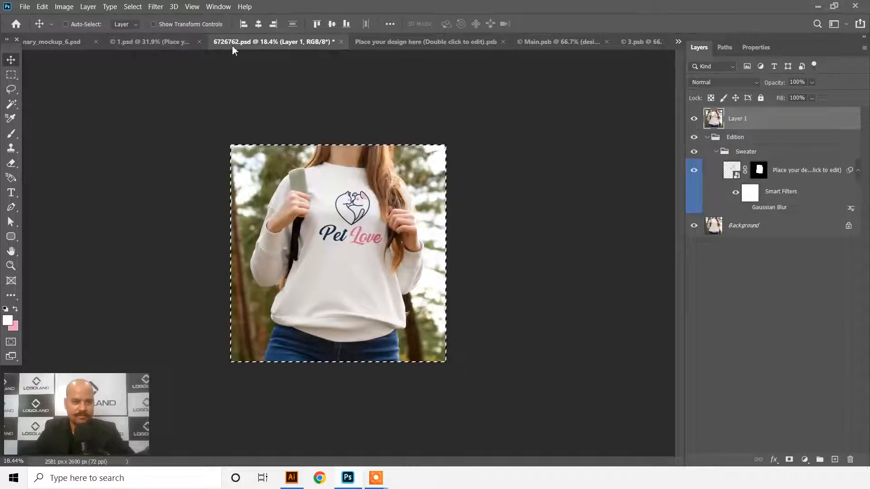
{"action": "left_click", "coordinate": [150, 44]}
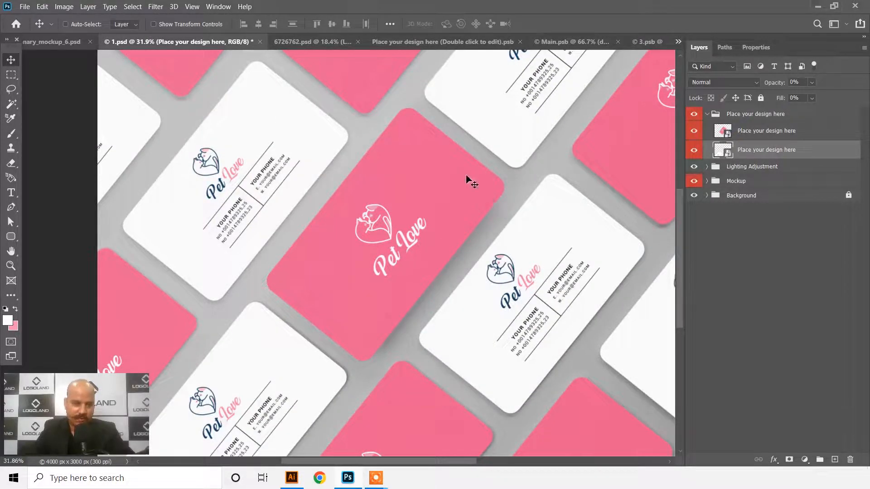
Step: In 3.psb, move the logo and contact details layers down together by about 40 px
{"action": "left_click", "coordinate": [644, 42]}
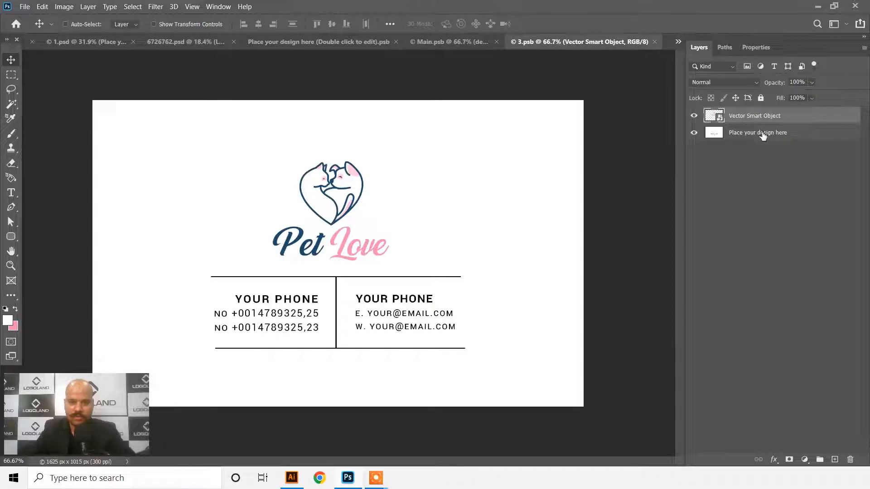
{"action": "left_click", "coordinate": [763, 133], "text": "shift"}
{"action": "key", "text": "shift+Down"}
{"action": "key", "text": "shift+Down"}
{"action": "key", "text": "shift+Down"}
{"action": "key", "text": "shift+Down"}
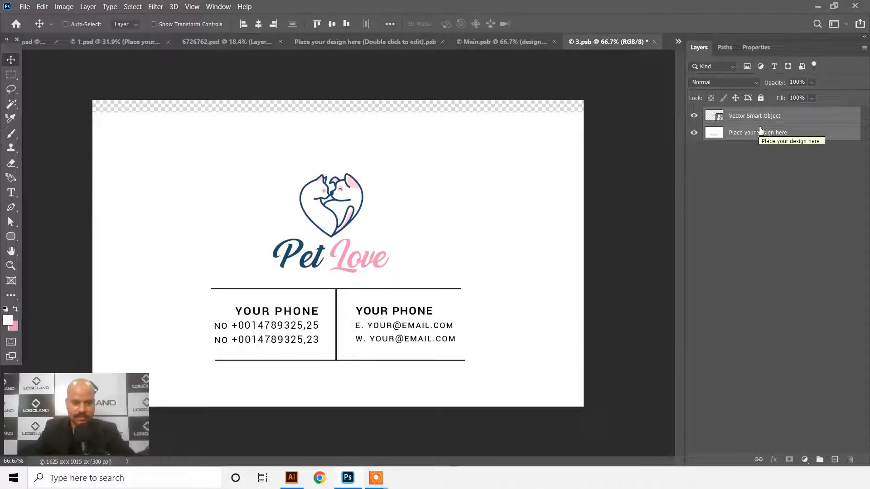
Step: Add a new layer beneath the contact details layer and fill it with white to cover the transparent strip
{"action": "left_click", "coordinate": [754, 178]}
{"action": "left_click", "coordinate": [793, 136]}
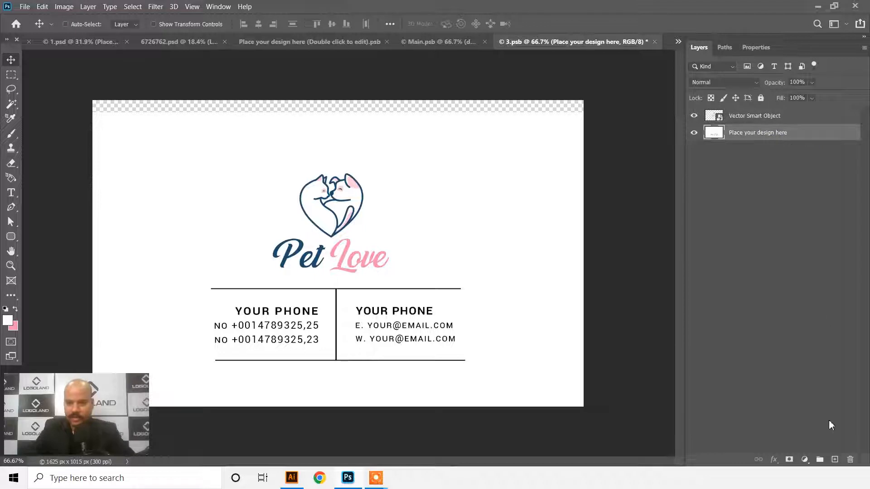
{"action": "left_click", "coordinate": [835, 459]}
{"action": "left_click_drag", "start_coordinate": [785, 145], "coordinate": [788, 160]}
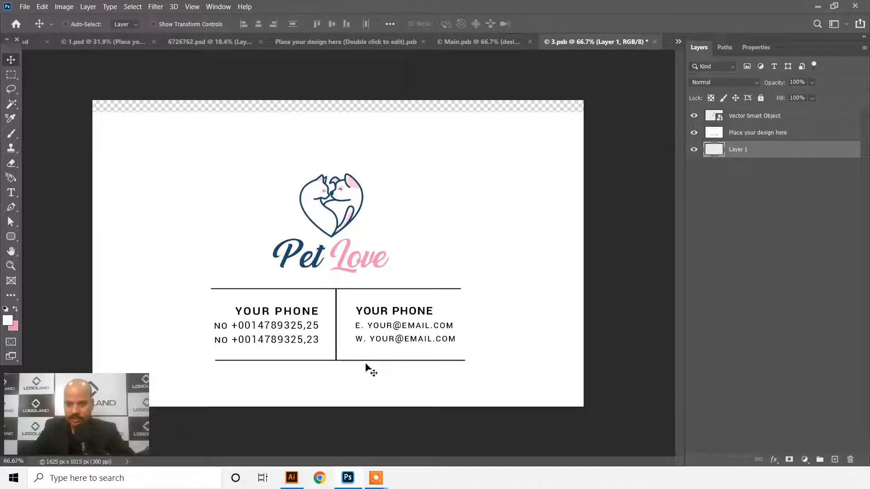
{"action": "key", "text": "alt+BackSpace"}
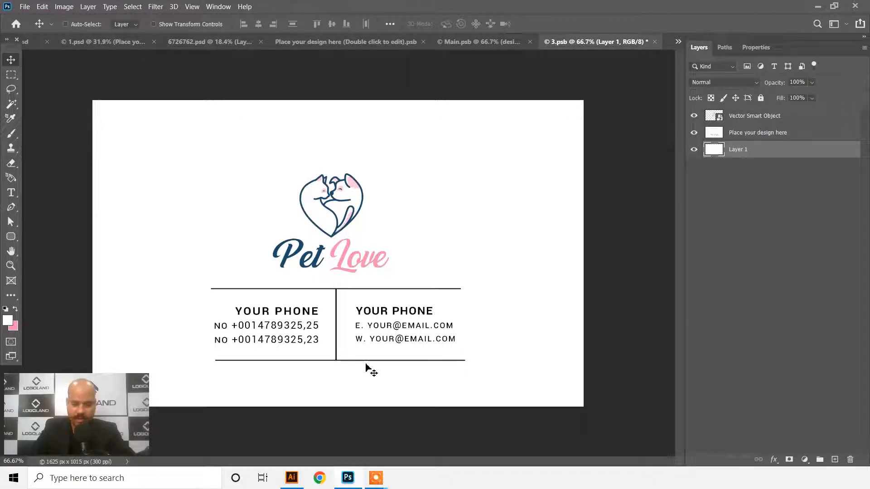
Step: Nudge the logo and contact details layers up together by about 12 px, save 3.psb and check the 1.psd mockup
{"action": "left_click", "coordinate": [748, 117]}
{"action": "left_click", "coordinate": [755, 135], "text": "shift"}
{"action": "key", "text": "Up"}
{"action": "key", "text": "Up"}
{"action": "key", "text": "Up"}
{"action": "key", "text": "Up"}
{"action": "key", "text": "Up"}
{"action": "key", "text": "Up"}
{"action": "key", "text": "Up"}
{"action": "key", "text": "Up"}
{"action": "key", "text": "Up"}
{"action": "key", "text": "Up"}
{"action": "key", "text": "Up"}
{"action": "key", "text": "Up"}
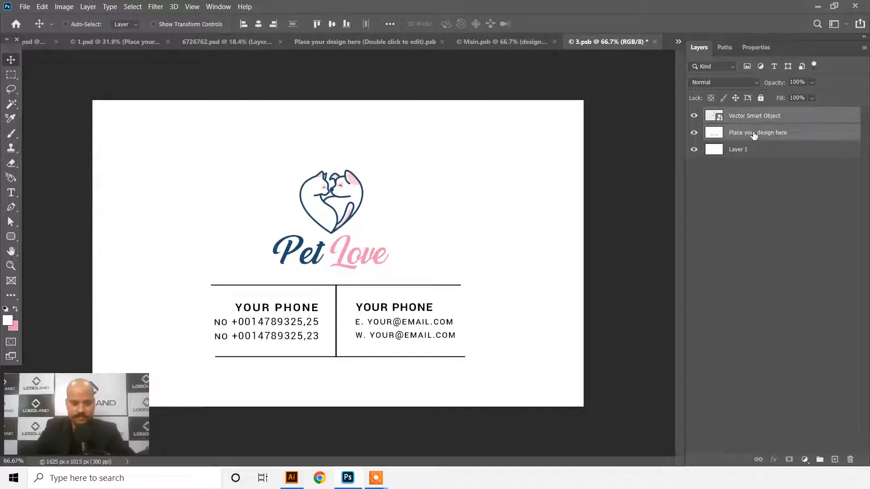
{"action": "key", "text": "ctrl+s"}
{"action": "left_click", "coordinate": [115, 42]}
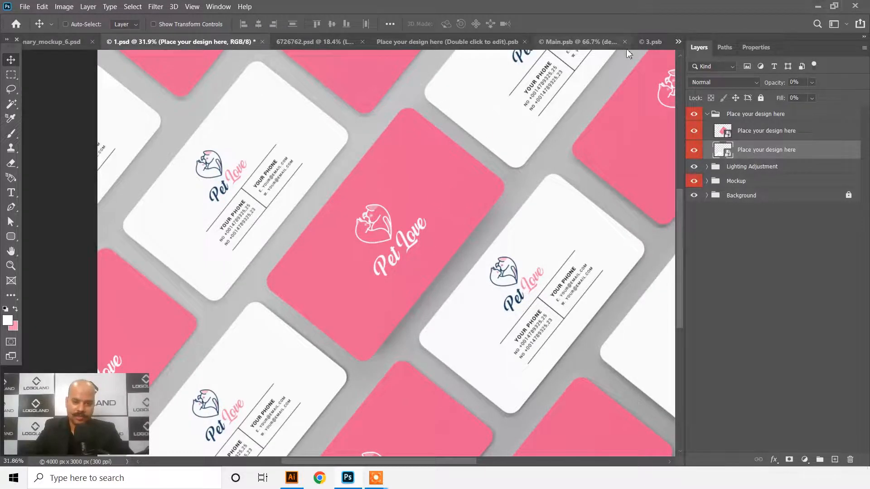
Step: In Main.psb, set the pink design layer's saturation to +32 and lightness to -11, save it and check the cards in 1.psd
{"action": "left_click", "coordinate": [651, 41]}
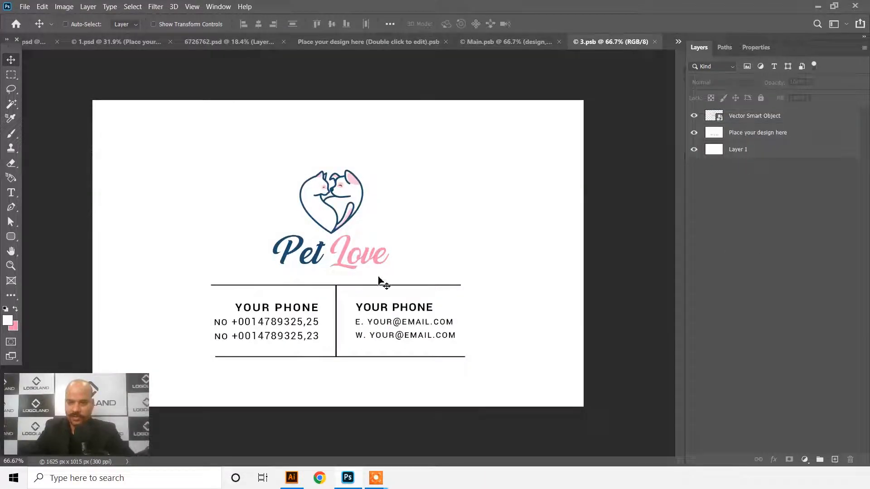
{"action": "left_click", "coordinate": [500, 43]}
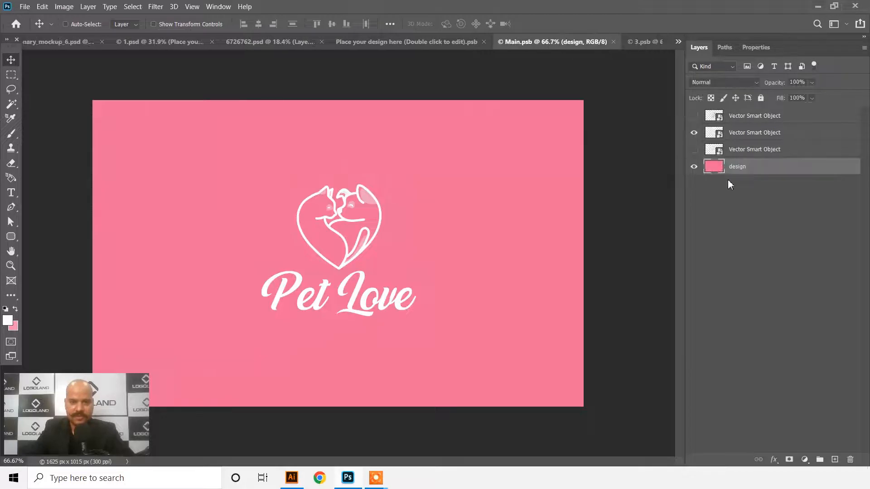
{"action": "key", "text": "ctrl+u"}
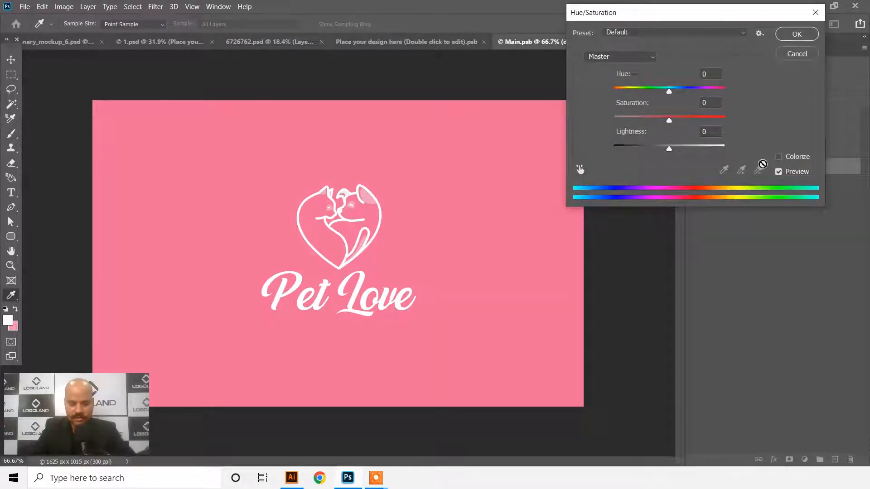
{"action": "left_click_drag", "start_coordinate": [669, 120], "coordinate": [663, 150]}
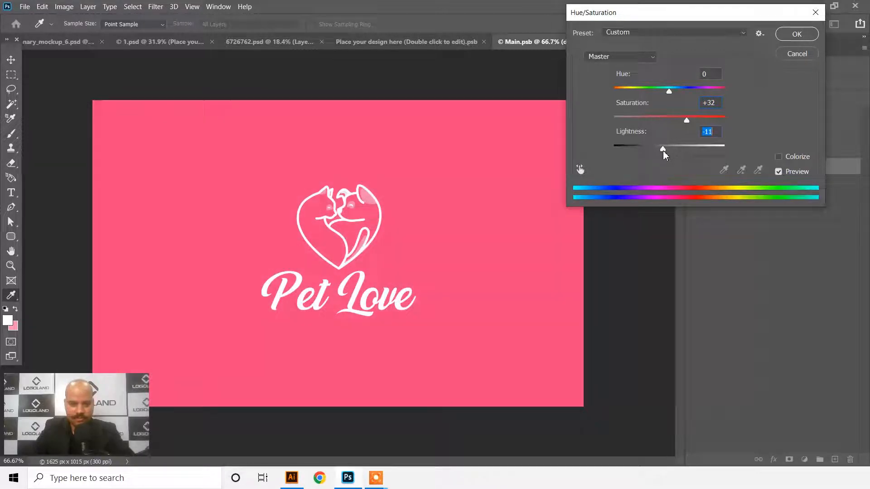
{"action": "left_click", "coordinate": [796, 34]}
{"action": "key", "text": "ctrl+s"}
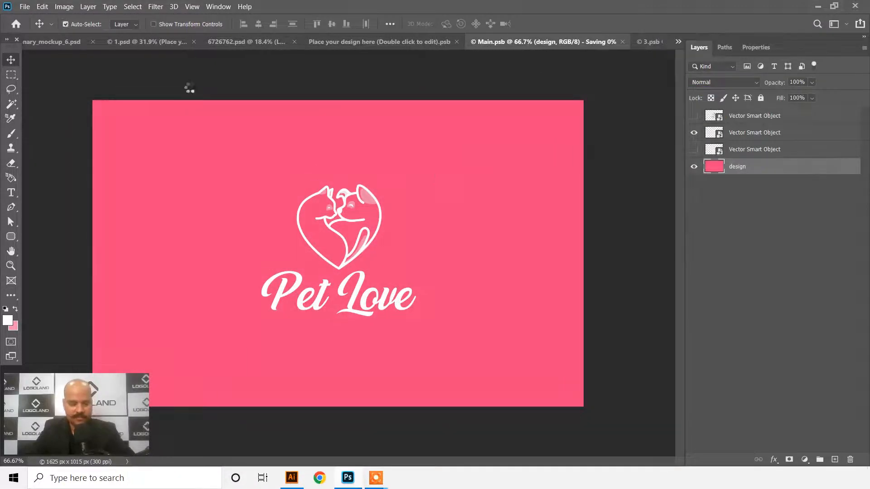
{"action": "left_click", "coordinate": [63, 41]}
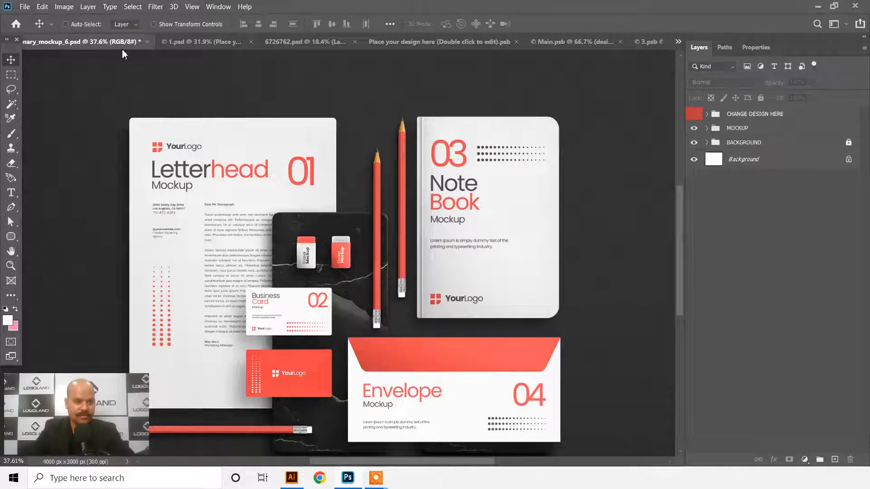
{"action": "left_click", "coordinate": [177, 41]}
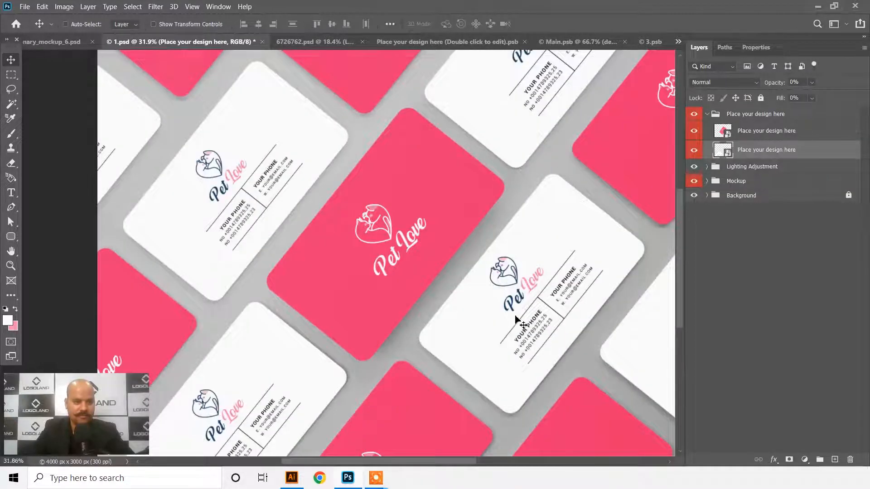
{"action": "scroll", "coordinate": [456, 246], "scroll_direction": "down", "scroll_amount": 2}
{"action": "scroll", "coordinate": [403, 202], "scroll_direction": "down", "scroll_amount": 2}
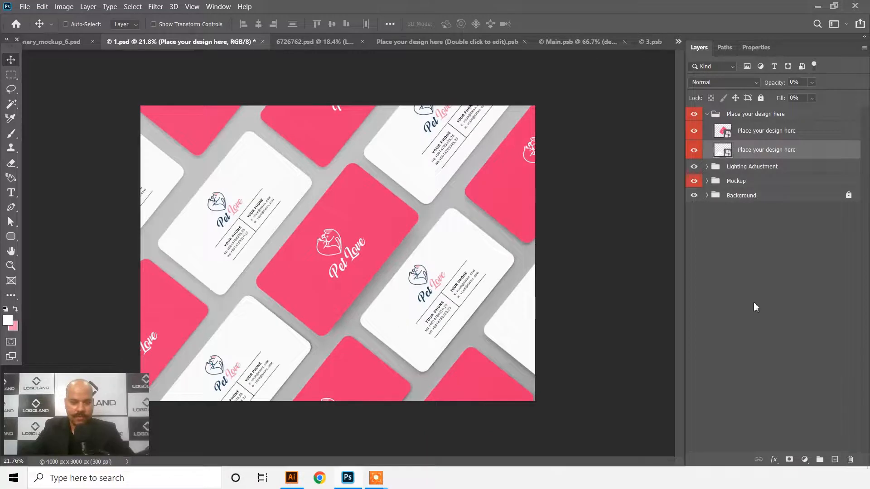
Step: Stamp all layers and groups of the 1.psd mockup into a new merged layer and select its full contents
{"action": "left_click", "coordinate": [761, 114]}
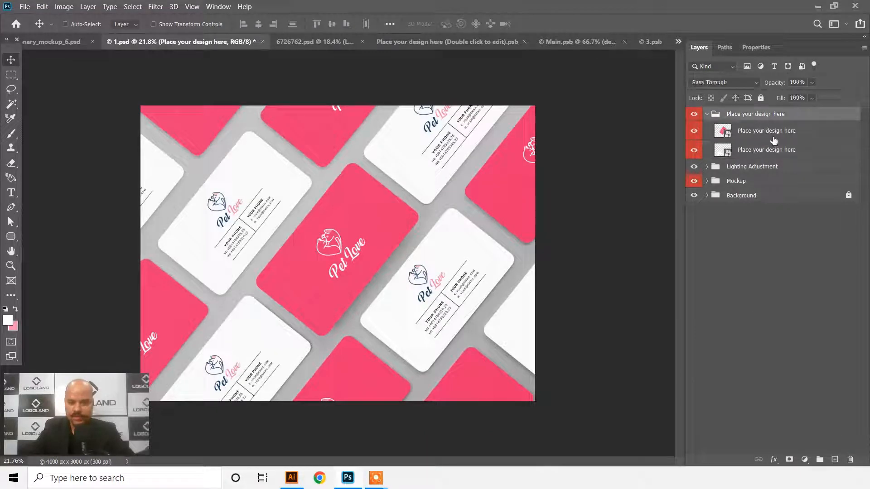
{"action": "left_click", "coordinate": [758, 200], "text": "shift"}
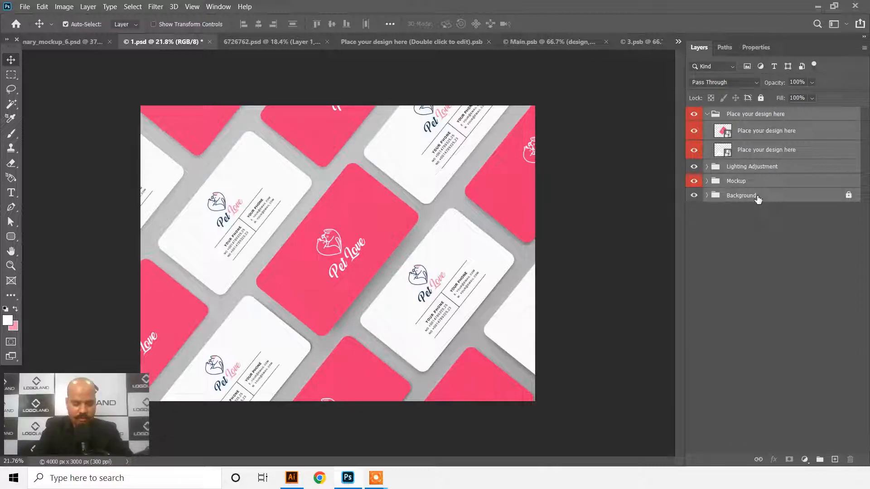
{"action": "key", "text": "ctrl+alt+shift+e"}
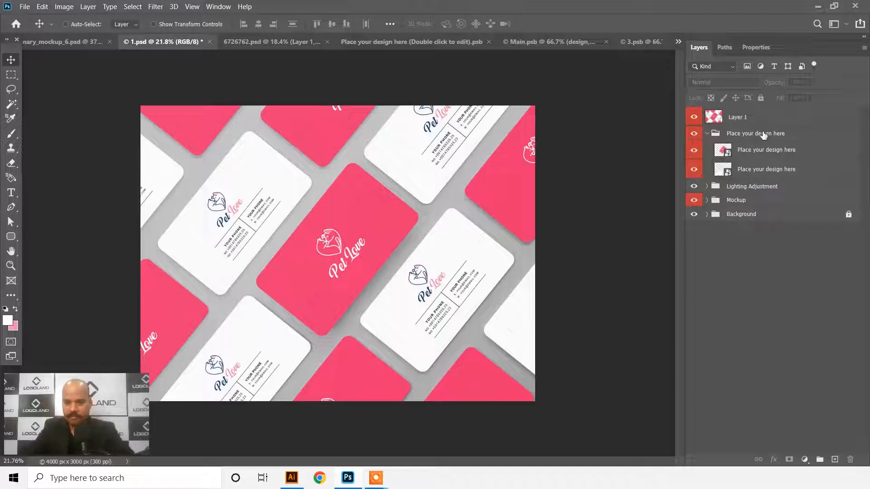
{"action": "left_click", "coordinate": [715, 118], "text": "ctrl"}
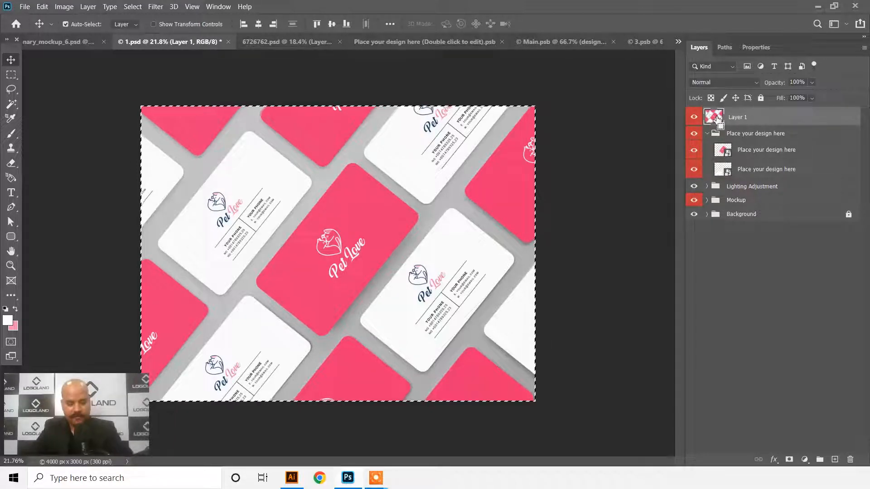
Step: Switch to Illustrator, paste the business card mockup into Pet Love Logo.ai and place it on the third artboard
{"action": "left_click", "coordinate": [292, 478]}
{"action": "left_click_drag", "start_coordinate": [659, 350], "coordinate": [412, 358]}
{"action": "key", "text": "ctrl+v"}
{"action": "key", "text": "ctrl+minus"}
{"action": "scroll", "coordinate": [460, 262], "scroll_direction": "up", "scroll_amount": 3}
{"action": "left_click_drag", "start_coordinate": [399, 290], "coordinate": [435, 145]}
{"action": "left_click_drag", "start_coordinate": [460, 109], "coordinate": [491, 80]}
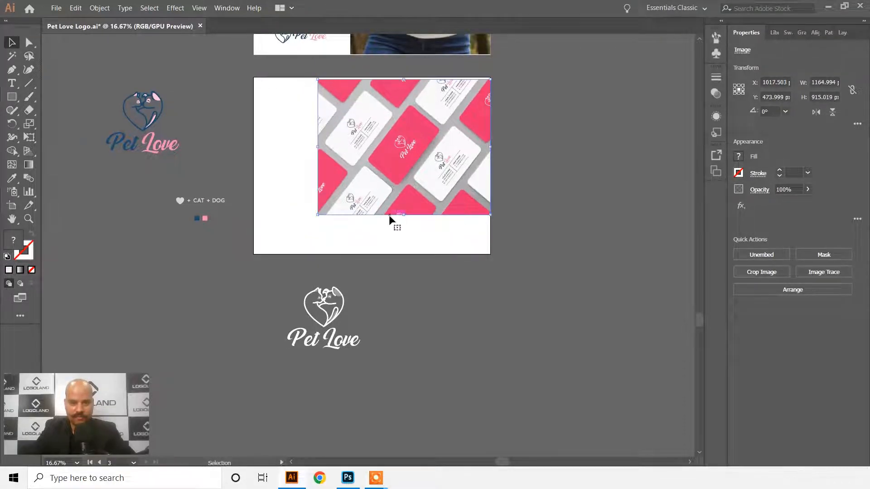
{"action": "scroll", "coordinate": [407, 162], "scroll_direction": "up", "scroll_amount": 1}
{"action": "left_click_drag", "start_coordinate": [408, 160], "coordinate": [362, 179]}
{"action": "scroll", "coordinate": [373, 152], "scroll_direction": "down", "scroll_amount": 2}
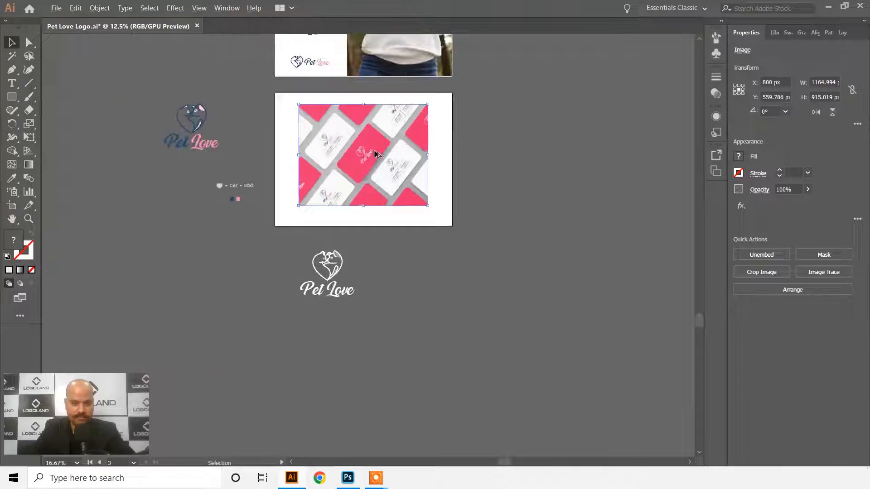
Step: Align the mockup image to the artboard's centre and scale it proportionally to the full artboard height, about 1528 by 1200 px
{"action": "left_click", "coordinate": [815, 33]}
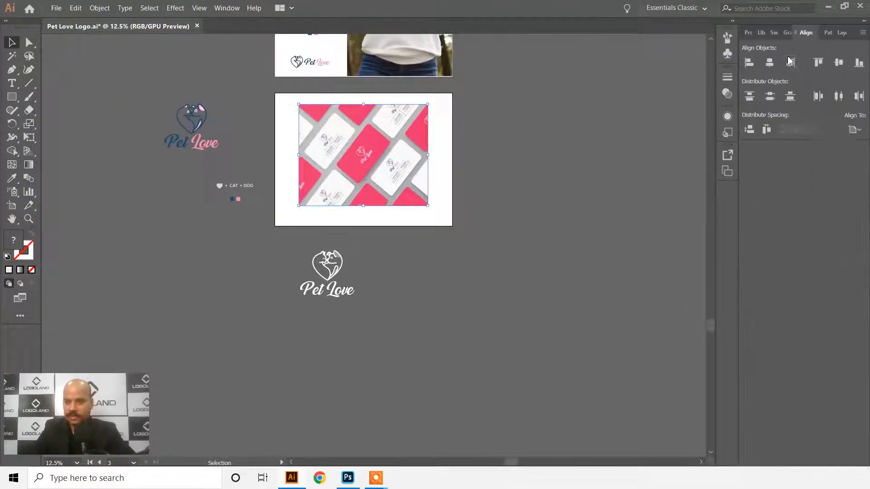
{"action": "left_click", "coordinate": [818, 63]}
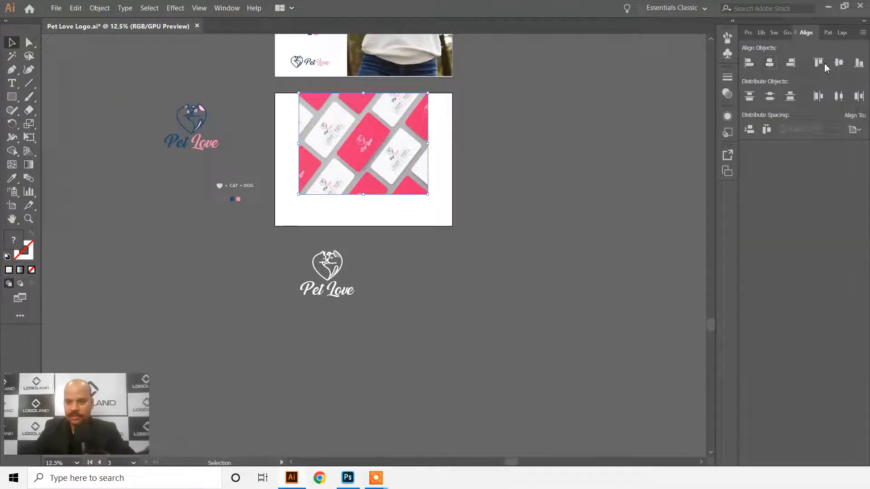
{"action": "left_click", "coordinate": [840, 63]}
{"action": "scroll", "coordinate": [415, 122], "scroll_direction": "up", "scroll_amount": 1}
{"action": "left_click_drag", "start_coordinate": [432, 105], "coordinate": [462, 83]}
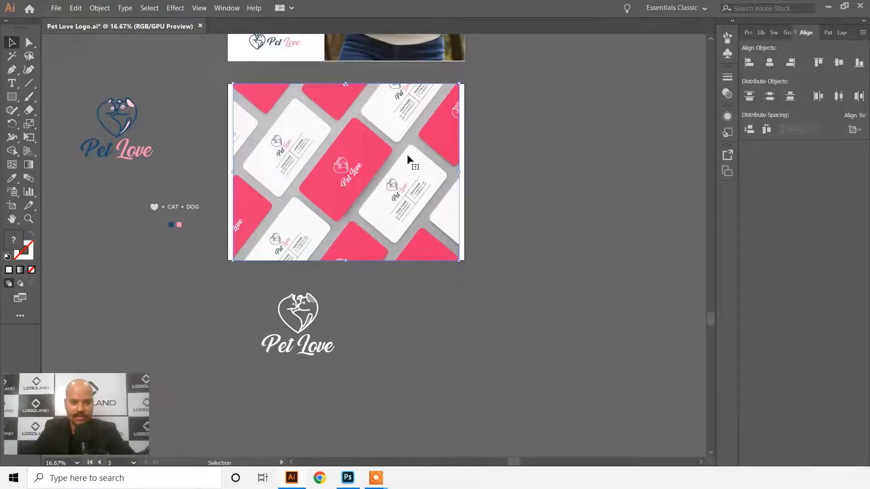
Step: Shift the mockup image horizontally past the artboard's right edge, leaving a blank white strip along its left side
{"action": "scroll", "coordinate": [608, 175], "scroll_direction": "up", "scroll_amount": 3}
{"action": "scroll", "coordinate": [618, 155], "scroll_direction": "down", "scroll_amount": 2}
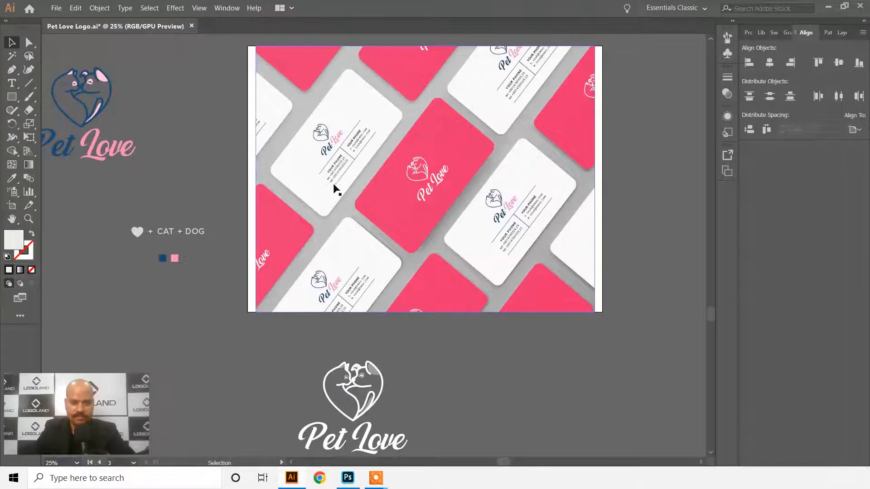
{"action": "left_click_drag", "start_coordinate": [394, 191], "coordinate": [513, 181]}
{"action": "scroll", "coordinate": [466, 192], "scroll_direction": "down", "scroll_amount": 1}
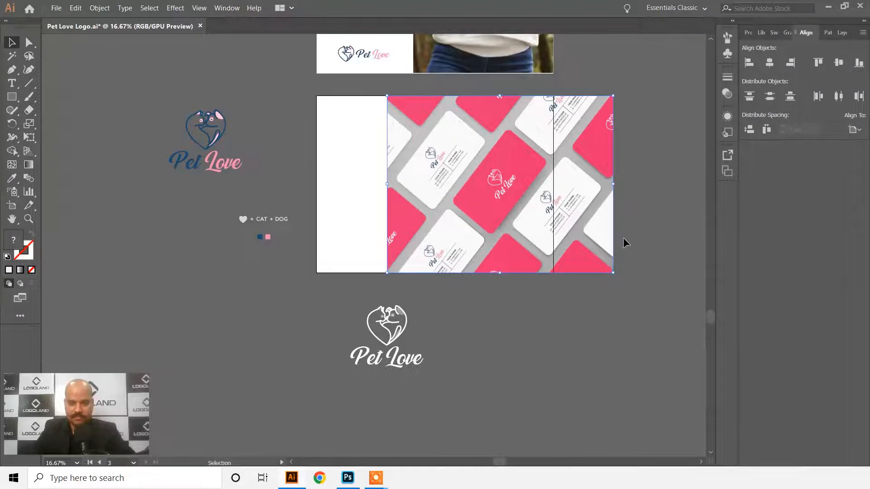
Step: Crop off the part of the mockup image overhanging the artboard's right edge, leaving the image about 1210 px wide
{"action": "left_click", "coordinate": [606, 307]}
{"action": "scroll", "coordinate": [466, 194], "scroll_direction": "up", "scroll_amount": 2}
{"action": "scroll", "coordinate": [478, 184], "scroll_direction": "down", "scroll_amount": 2}
{"action": "left_click_drag", "start_coordinate": [524, 191], "coordinate": [458, 184]}
{"action": "scroll", "coordinate": [499, 202], "scroll_direction": "up", "scroll_amount": 1}
{"action": "left_click", "coordinate": [535, 186]}
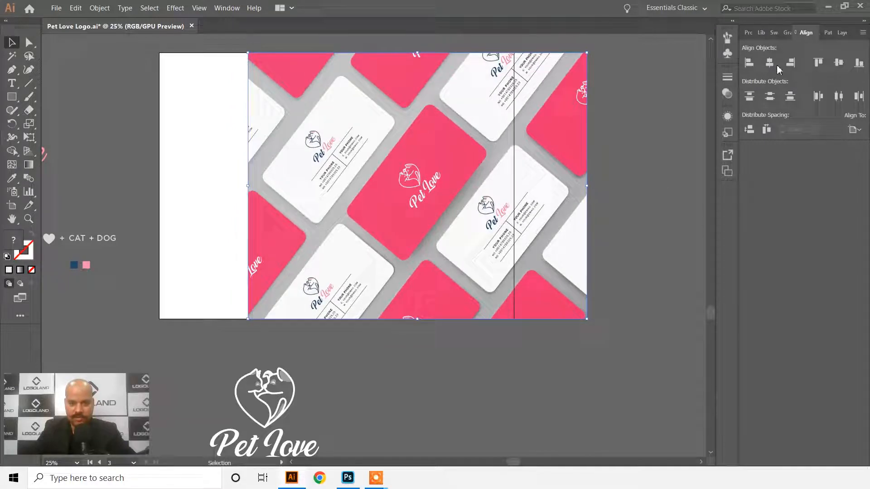
{"action": "left_click", "coordinate": [747, 33]}
{"action": "left_click", "coordinate": [769, 272]}
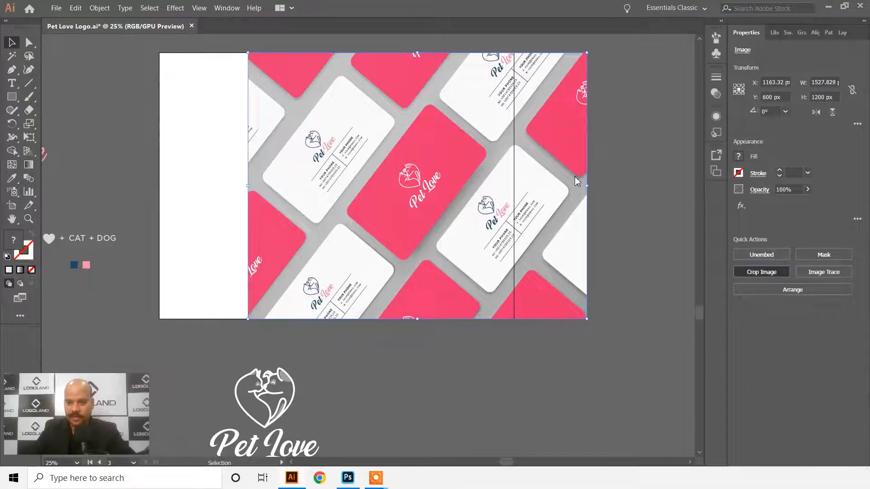
{"action": "left_click_drag", "start_coordinate": [587, 186], "coordinate": [517, 188]}
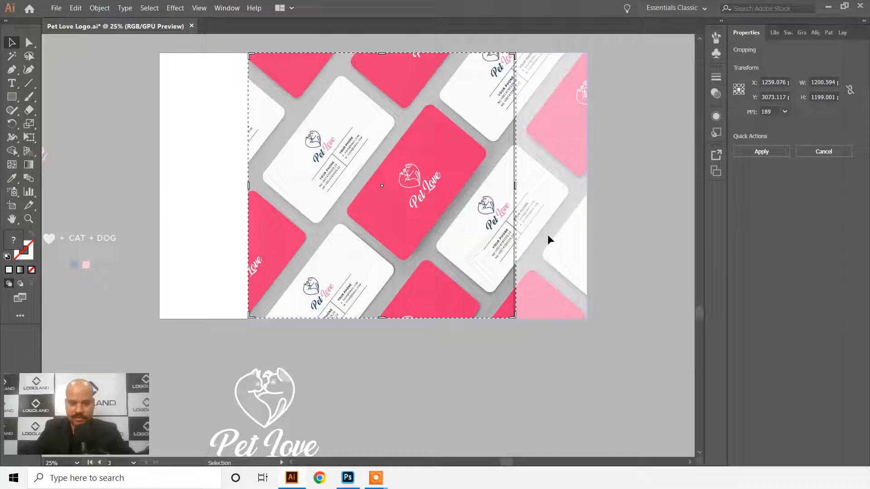
{"action": "key", "text": "Return"}
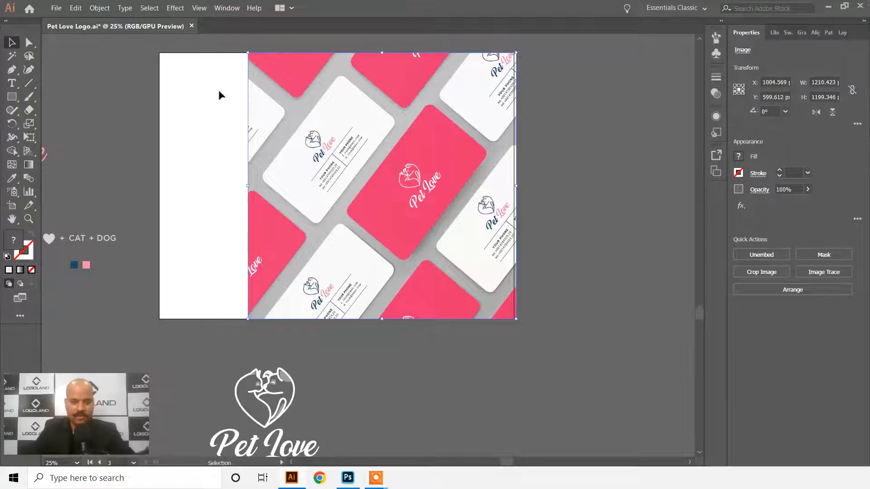
Step: Move the white Pet Love logo from below the third artboard up to its left side
{"action": "left_click", "coordinate": [657, 214]}
{"action": "left_click_drag", "start_coordinate": [302, 195], "coordinate": [462, 217]}
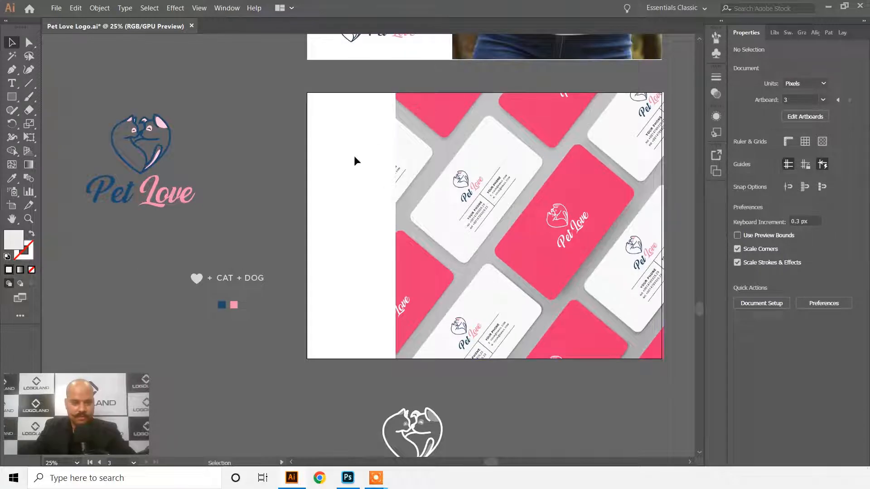
{"action": "left_click_drag", "start_coordinate": [549, 204], "coordinate": [490, 178]}
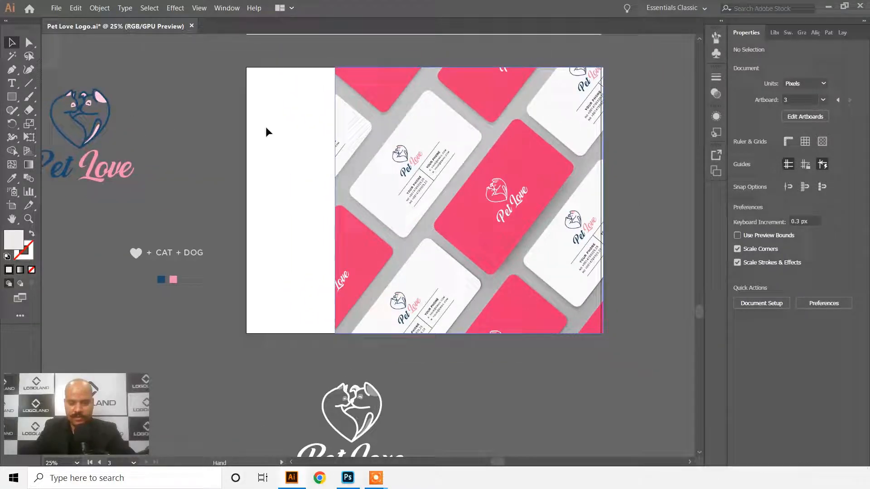
{"action": "left_click_drag", "start_coordinate": [297, 143], "coordinate": [291, 152]}
{"action": "mouse_move", "coordinate": [308, 209]}
{"action": "left_mouse_down"}
{"action": "mouse_move", "coordinate": [312, 142]}
{"action": "mouse_move", "coordinate": [316, 194]}
{"action": "left_mouse_up"}
{"action": "left_click_drag", "start_coordinate": [410, 366], "coordinate": [269, 93]}
{"action": "left_click_drag", "start_coordinate": [321, 84], "coordinate": [338, 190]}
Step: Try scaling down the white logo and placing it on the artboard's blank strip, and undo these changes
{"action": "left_click_drag", "start_coordinate": [321, 155], "coordinate": [290, 145]}
{"action": "left_click_drag", "start_coordinate": [268, 177], "coordinate": [247, 105]}
{"action": "left_click", "coordinate": [257, 172]}
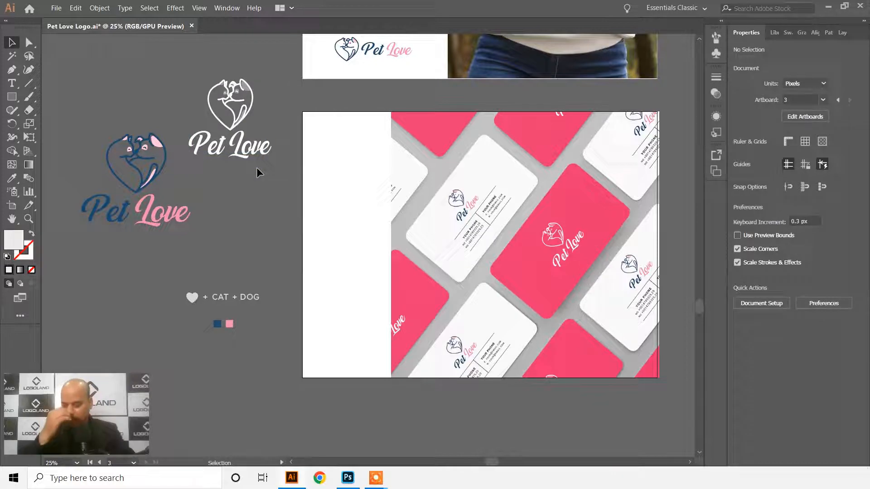
{"action": "left_click_drag", "start_coordinate": [386, 76], "coordinate": [383, 122]}
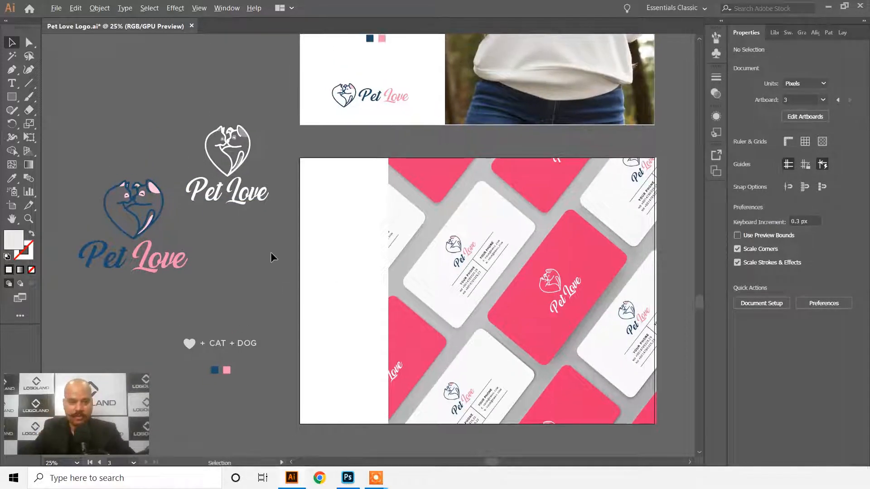
{"action": "scroll", "coordinate": [274, 258], "scroll_direction": "up", "scroll_amount": 2}
{"action": "left_click_drag", "start_coordinate": [242, 147], "coordinate": [481, 249]}
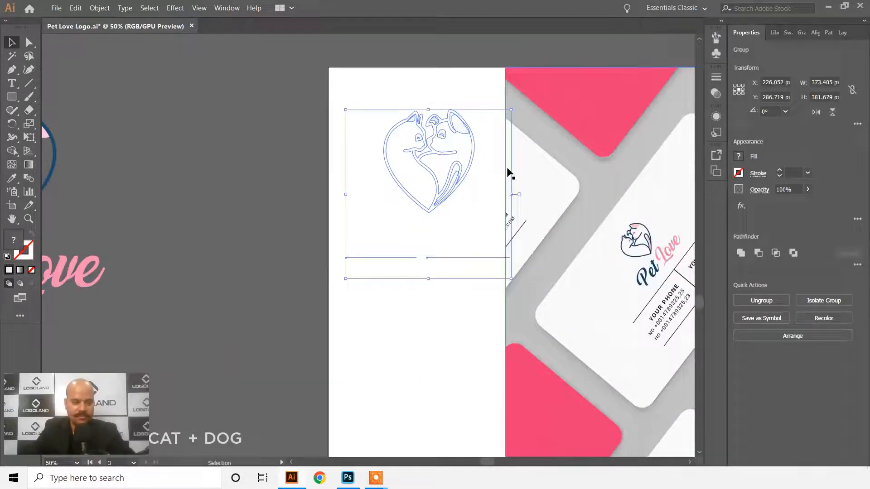
{"action": "key", "text": "ctrl+z"}
{"action": "key", "text": "ctrl+z"}
{"action": "key", "text": "ctrl+z"}
{"action": "scroll", "coordinate": [321, 251], "scroll_direction": "down", "scroll_amount": 1}
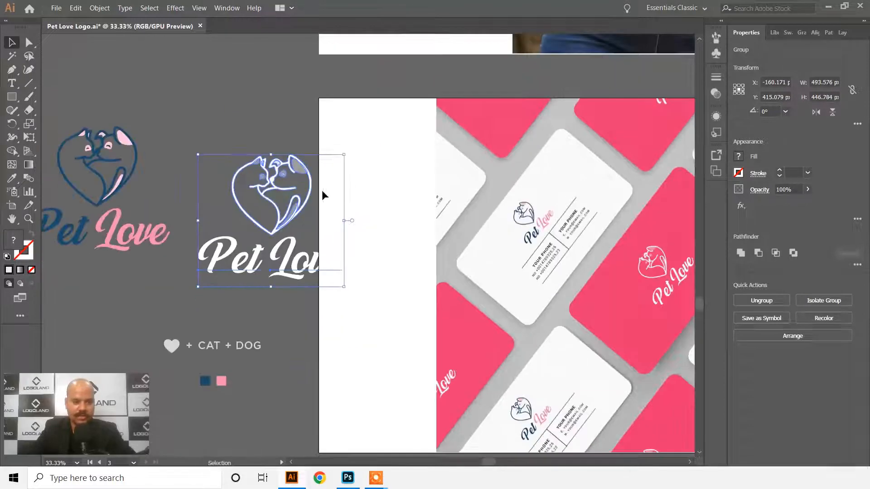
Step: Scale the white Pet Love logo down to about 320 px wide and place it between the coloured logo and the artboard
{"action": "left_click_drag", "start_coordinate": [346, 155], "coordinate": [320, 176]}
{"action": "left_click_drag", "start_coordinate": [282, 215], "coordinate": [196, 151]}
{"action": "scroll", "coordinate": [401, 195], "scroll_direction": "up", "scroll_amount": 1}
{"action": "left_click", "coordinate": [183, 241]}
{"action": "left_click_drag", "start_coordinate": [183, 238], "coordinate": [319, 271]}
Step: Isolate the white logo's group and change the fill of its Pet Love lettering to black
{"action": "double_click", "coordinate": [326, 195]}
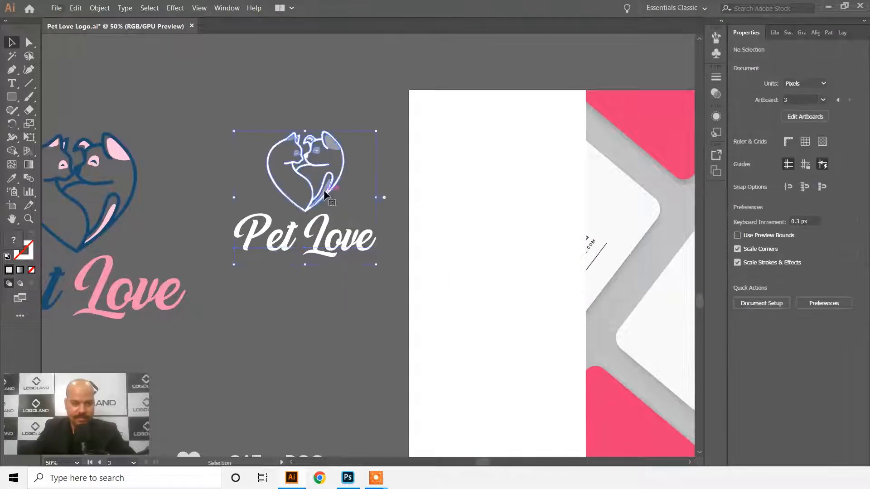
{"action": "scroll", "coordinate": [340, 189], "scroll_direction": "up", "scroll_amount": 2}
{"action": "left_click_drag", "start_coordinate": [346, 164], "coordinate": [358, 171]}
{"action": "key", "text": "ctrl+z"}
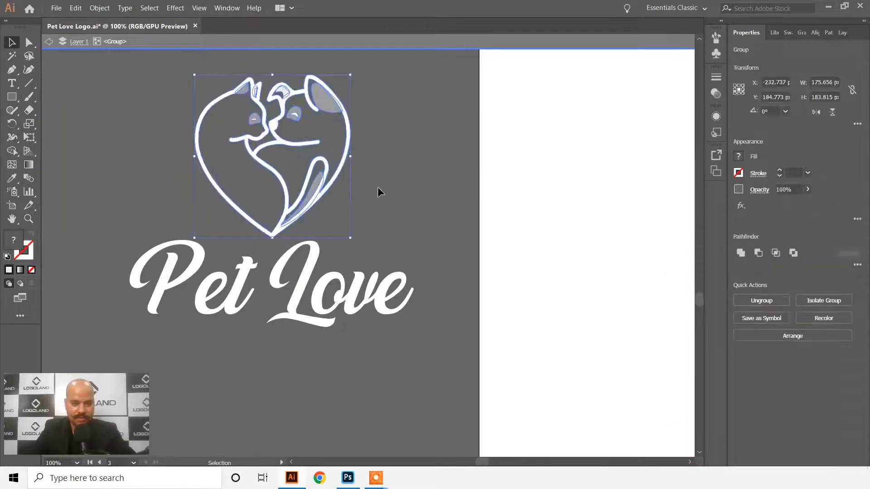
{"action": "left_click", "coordinate": [377, 187]}
{"action": "left_click", "coordinate": [405, 330]}
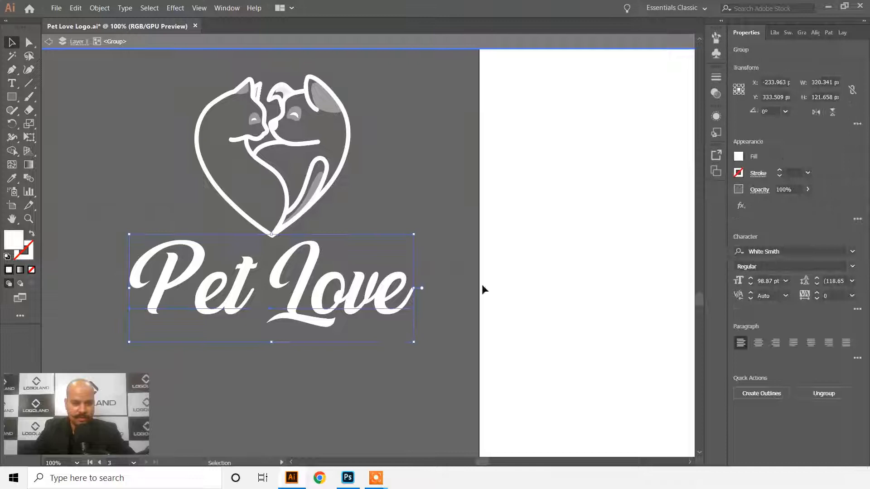
{"action": "left_click", "coordinate": [739, 157]}
{"action": "left_click", "coordinate": [638, 197]}
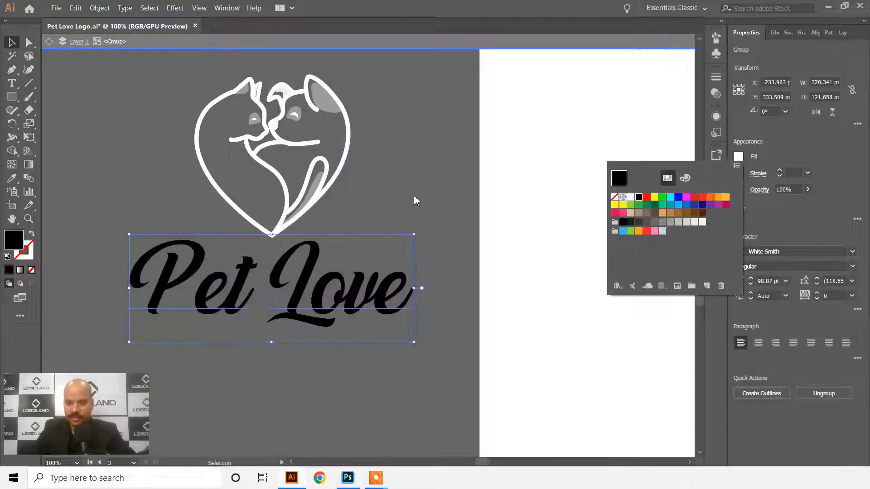
{"action": "left_click", "coordinate": [414, 195]}
Step: Isolate the cat-and-dog heart outline and fill it with the black sampled from the Pet Love lettering
{"action": "left_click", "coordinate": [385, 166]}
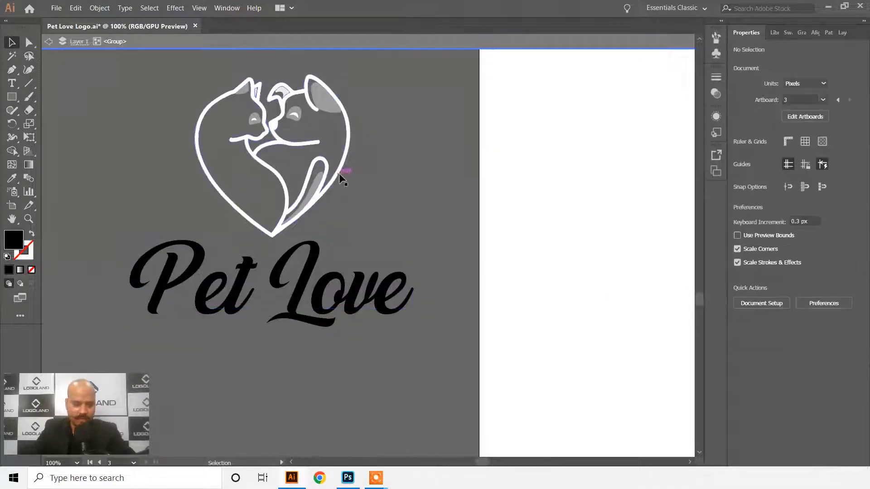
{"action": "left_click", "coordinate": [341, 178]}
{"action": "left_click", "coordinate": [368, 169]}
{"action": "double_click", "coordinate": [335, 171]}
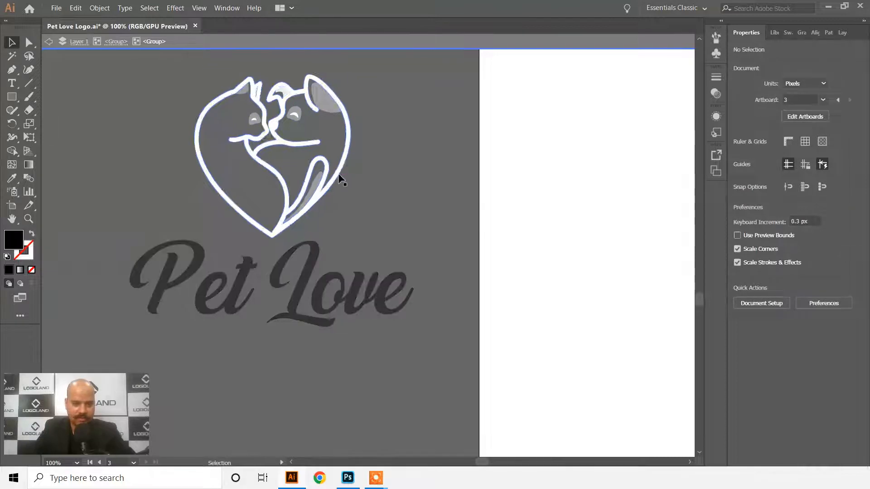
{"action": "left_click_drag", "start_coordinate": [339, 172], "coordinate": [347, 178]}
{"action": "key", "text": "ctrl+z"}
{"action": "left_click", "coordinate": [381, 174]}
{"action": "left_click", "coordinate": [340, 172]}
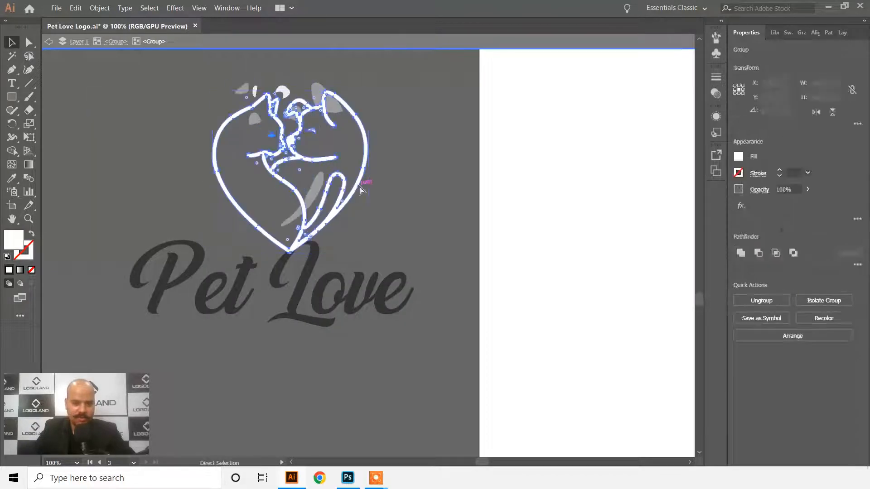
{"action": "key", "text": "i"}
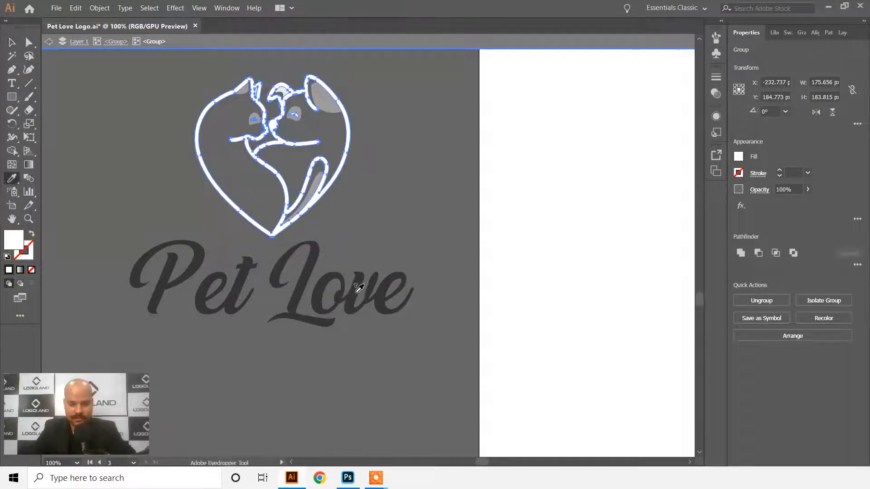
{"action": "left_click", "coordinate": [355, 287]}
{"action": "left_click", "coordinate": [13, 43]}
{"action": "left_click", "coordinate": [412, 145]}
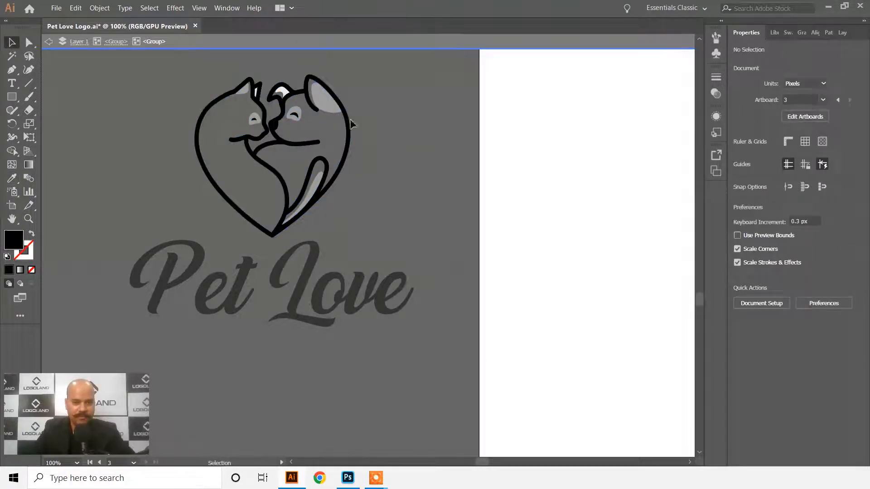
Step: Set the opacity of the two bright inner-ear shapes between the cat and dog to 41% and exit group isolation
{"action": "scroll", "coordinate": [271, 90], "scroll_direction": "up", "scroll_amount": 3}
{"action": "left_click", "coordinate": [308, 91]}
{"action": "left_click", "coordinate": [224, 91], "text": "shift"}
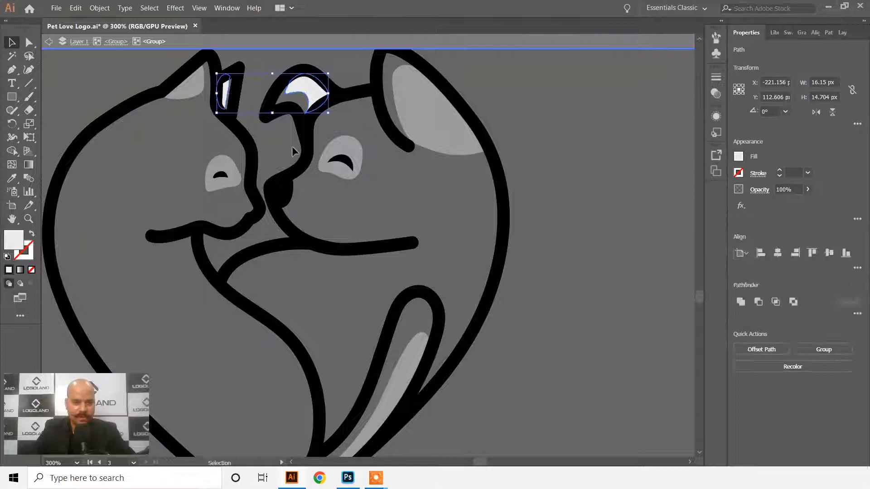
{"action": "key", "text": "4"}
{"action": "key", "text": "1"}
{"action": "key", "text": "v"}
{"action": "double_click", "coordinate": [520, 130]}
Step: Move the black Pet Love logo onto the upper part of the third artboard's blank white strip
{"action": "scroll", "coordinate": [394, 132], "scroll_direction": "down", "scroll_amount": 5}
{"action": "left_click", "coordinate": [430, 224]}
{"action": "left_click_drag", "start_coordinate": [429, 221], "coordinate": [617, 247]}
{"action": "left_click", "coordinate": [416, 172]}
{"action": "left_click_drag", "start_coordinate": [416, 172], "coordinate": [198, 142]}
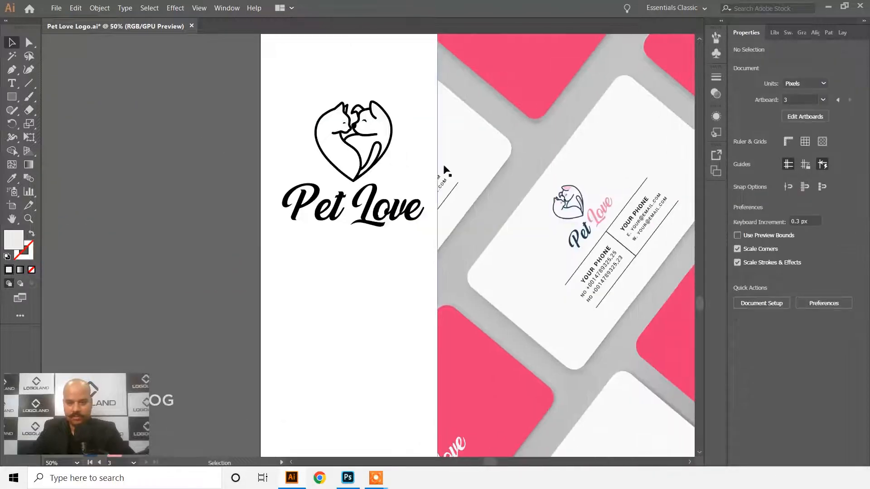
Step: Isolate the black logo's group, adjust the Magic Wand's fill colour tolerance and select all the pale accent shapes
{"action": "scroll", "coordinate": [395, 135], "scroll_direction": "up", "scroll_amount": 4}
{"action": "left_click_drag", "start_coordinate": [254, 101], "coordinate": [355, 138]}
{"action": "scroll", "coordinate": [390, 135], "scroll_direction": "up", "scroll_amount": 1}
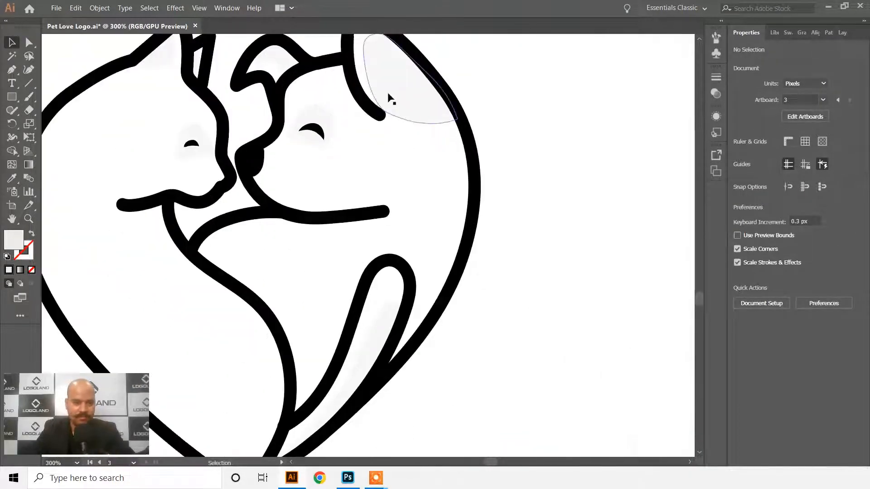
{"action": "scroll", "coordinate": [398, 107], "scroll_direction": "down", "scroll_amount": 2}
{"action": "double_click", "coordinate": [404, 110]}
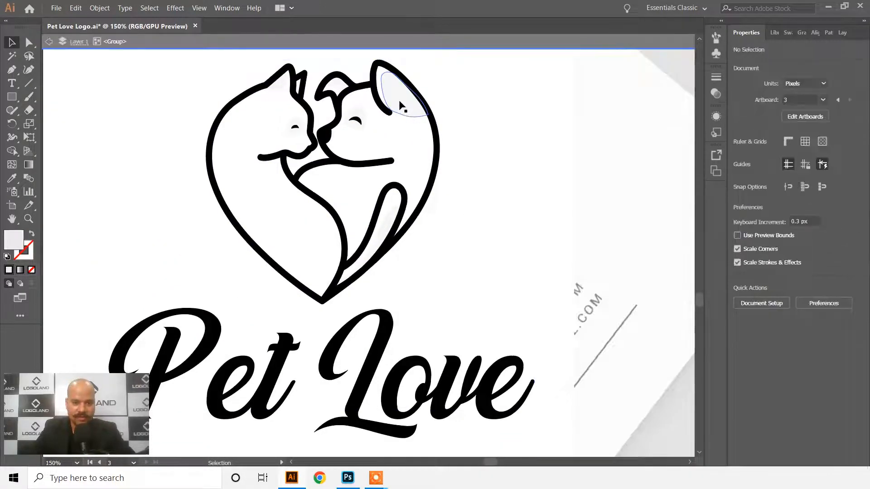
{"action": "key", "text": "y"}
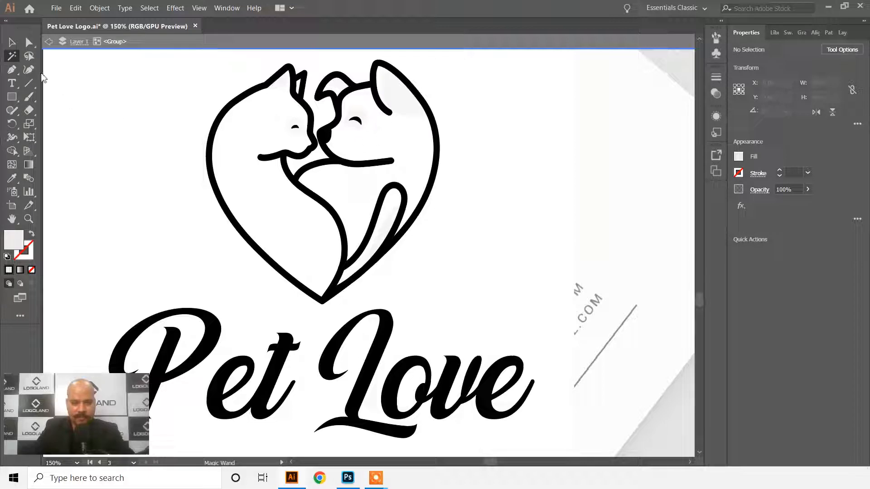
{"action": "double_click", "coordinate": [13, 57]}
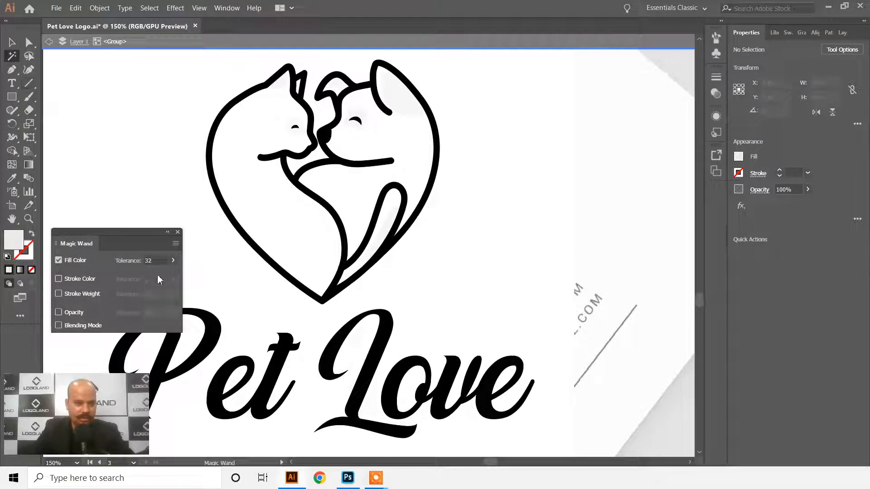
{"action": "left_click", "coordinate": [145, 262]}
{"action": "key", "text": "Return"}
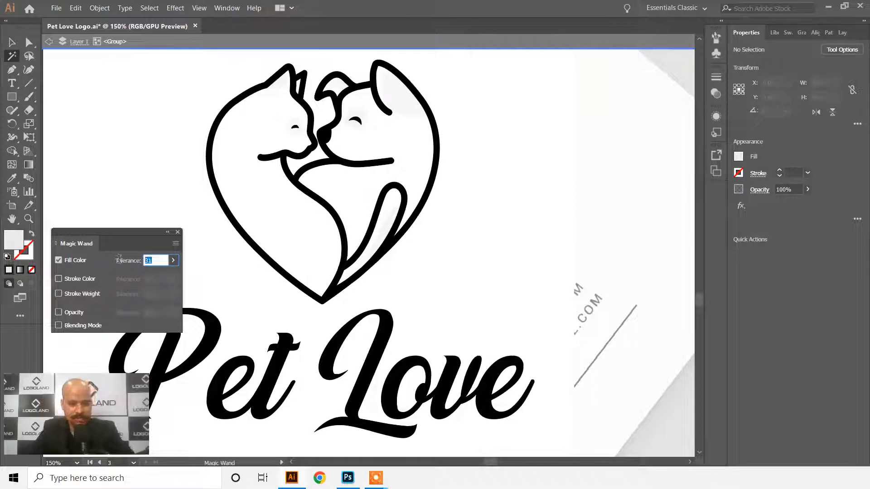
{"action": "left_click", "coordinate": [178, 234]}
{"action": "left_click", "coordinate": [408, 109]}
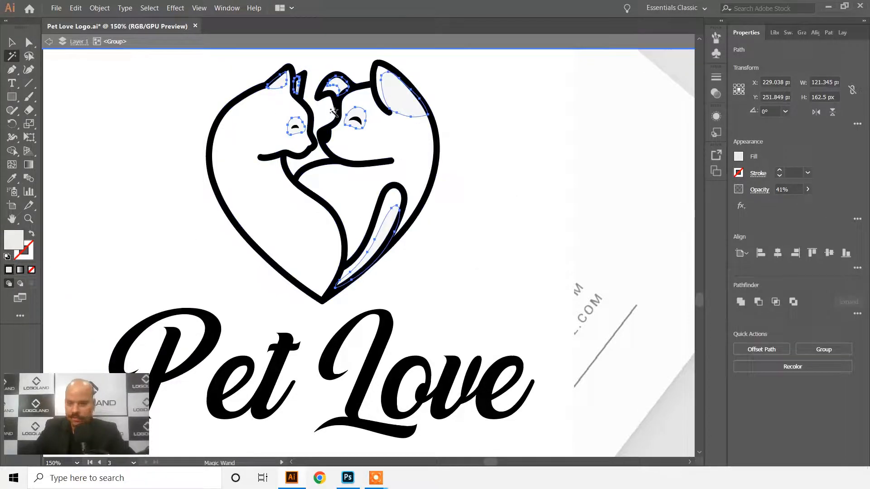
Step: Raise the opacity of the pale accent shapes to 72% and further for a stronger grey tint, and exit group isolation
{"action": "left_click", "coordinate": [808, 189]}
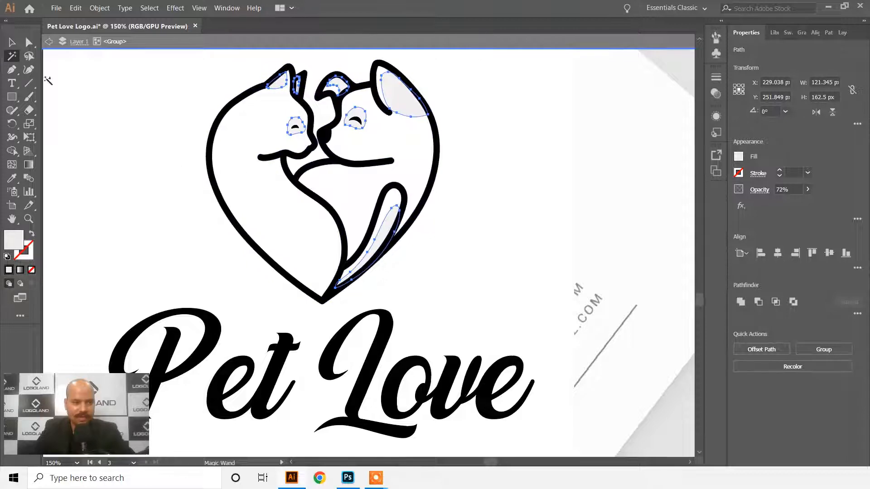
{"action": "left_click", "coordinate": [10, 42]}
{"action": "left_click", "coordinate": [169, 107]}
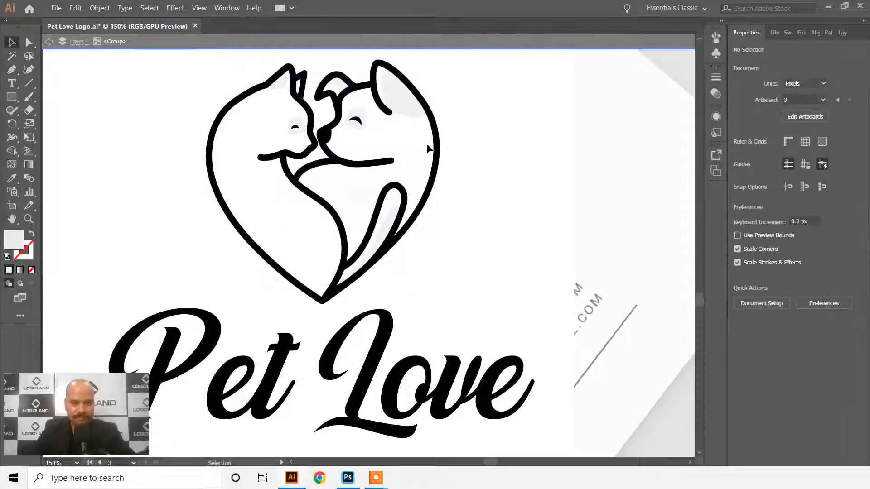
{"action": "left_click", "coordinate": [402, 128]}
{"action": "left_click", "coordinate": [808, 189]}
{"action": "left_click_drag", "start_coordinate": [797, 207], "coordinate": [863, 214]}
{"action": "left_click", "coordinate": [12, 42]}
{"action": "left_click", "coordinate": [438, 182]}
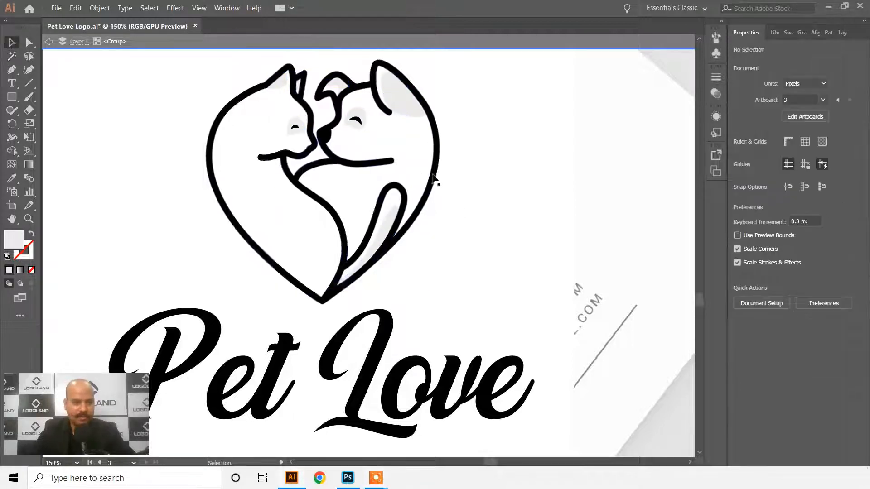
{"action": "scroll", "coordinate": [405, 143], "scroll_direction": "down", "scroll_amount": 3}
{"action": "double_click", "coordinate": [189, 149]}
Step: Scale the black Pet Love logo down to about 274 px wide and centre it across the upper white strip
{"action": "left_click", "coordinate": [446, 224]}
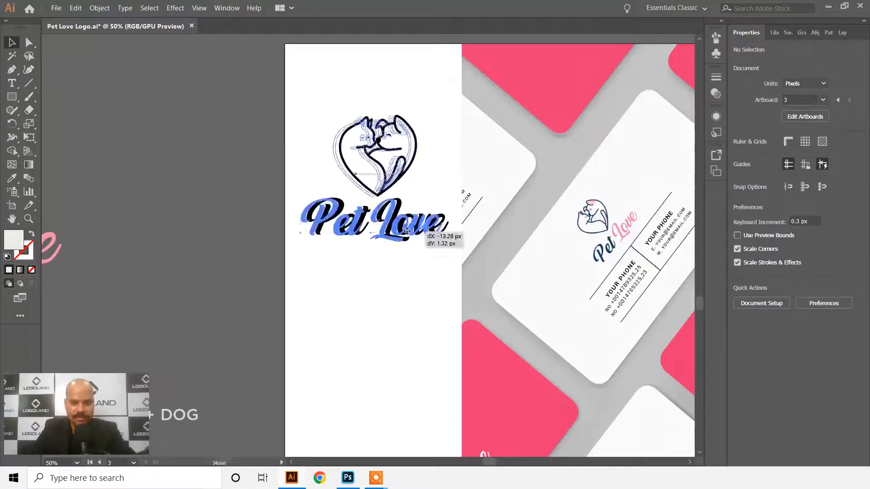
{"action": "left_click_drag", "start_coordinate": [447, 116], "coordinate": [438, 126]}
{"action": "left_click", "coordinate": [280, 146]}
{"action": "scroll", "coordinate": [295, 149], "scroll_direction": "down", "scroll_amount": 2}
{"action": "left_click_drag", "start_coordinate": [369, 225], "coordinate": [398, 187]}
{"action": "mouse_move", "coordinate": [382, 148]}
{"action": "left_mouse_down"}
{"action": "mouse_move", "coordinate": [398, 207]}
{"action": "mouse_move", "coordinate": [382, 150]}
{"action": "left_mouse_up"}
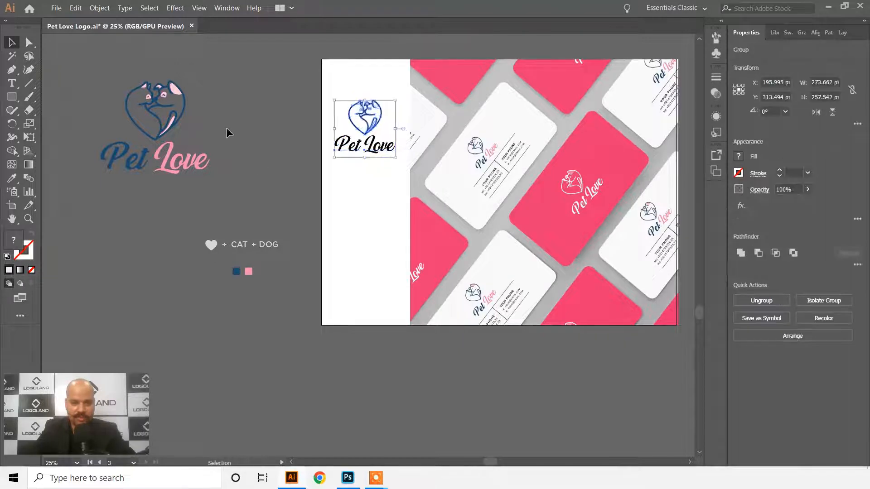
Step: Isolate the coloured Pet Love logo beside the artboard and copy its cat-and-dog heart symbol
{"action": "left_click", "coordinate": [249, 145]}
{"action": "left_click_drag", "start_coordinate": [235, 123], "coordinate": [212, 152]}
{"action": "scroll", "coordinate": [350, 164], "scroll_direction": "up", "scroll_amount": 1}
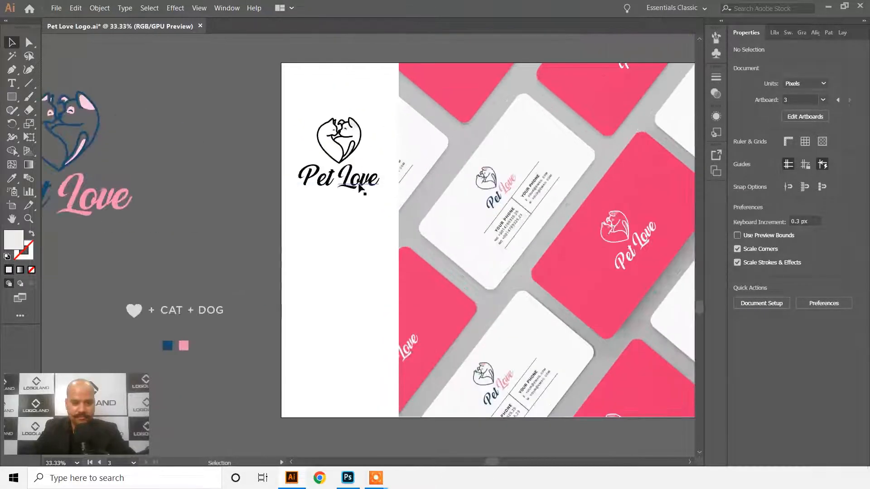
{"action": "left_click", "coordinate": [358, 182]}
{"action": "left_click", "coordinate": [192, 178]}
{"action": "left_click_drag", "start_coordinate": [141, 206], "coordinate": [301, 202]}
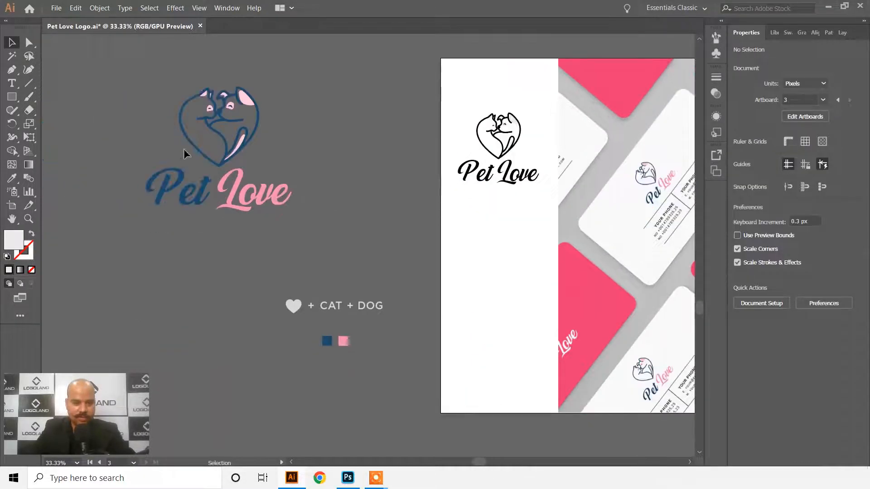
{"action": "double_click", "coordinate": [236, 147]}
{"action": "left_click", "coordinate": [158, 79]}
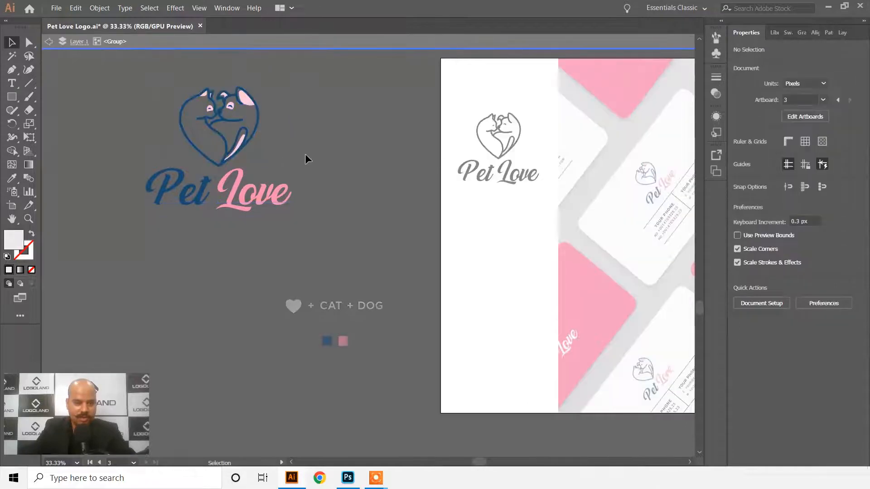
{"action": "key", "text": "ctrl+z"}
{"action": "key", "text": "ctrl+c"}
Step: Paste the coloured heart symbol and place it in the lower part of the white strip, beneath the black logo
{"action": "double_click", "coordinate": [349, 179]}
{"action": "left_click_drag", "start_coordinate": [360, 222], "coordinate": [299, 117]}
{"action": "key", "text": "ctrl+v"}
{"action": "left_click_drag", "start_coordinate": [393, 238], "coordinate": [451, 191]}
{"action": "scroll", "coordinate": [464, 200], "scroll_direction": "up", "scroll_amount": 2}
{"action": "left_click", "coordinate": [205, 167]}
{"action": "scroll", "coordinate": [292, 151], "scroll_direction": "down", "scroll_amount": 3}
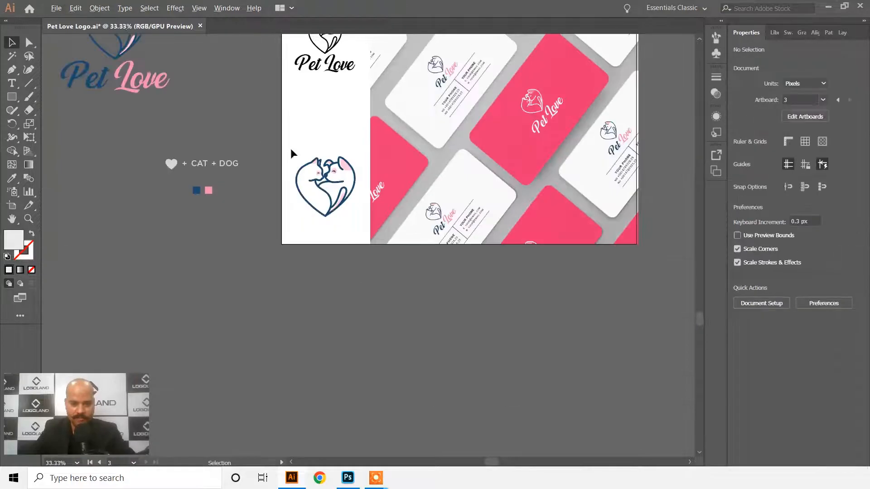
{"action": "scroll", "coordinate": [286, 239], "scroll_direction": "up", "scroll_amount": 1}
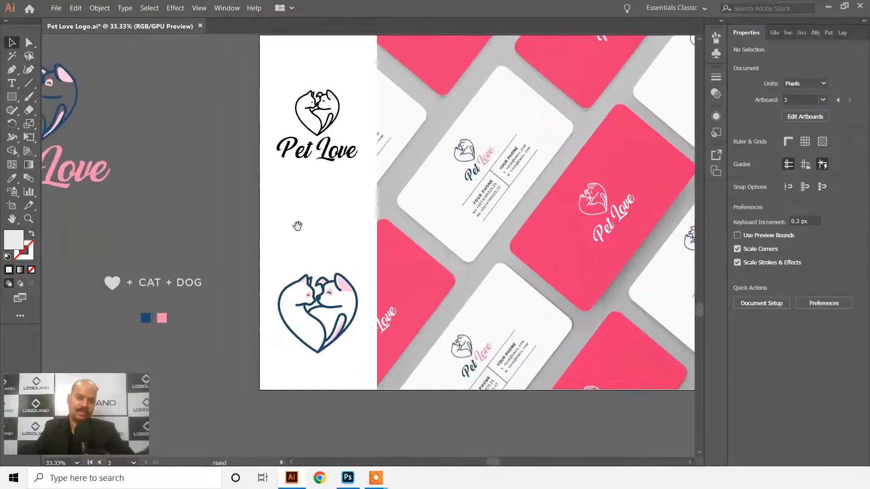
Step: Draw a thin horizontal rectangle about 231 px wide and 4.6 px high between the black logo and the coloured heart symbol
{"action": "left_click", "coordinate": [13, 99]}
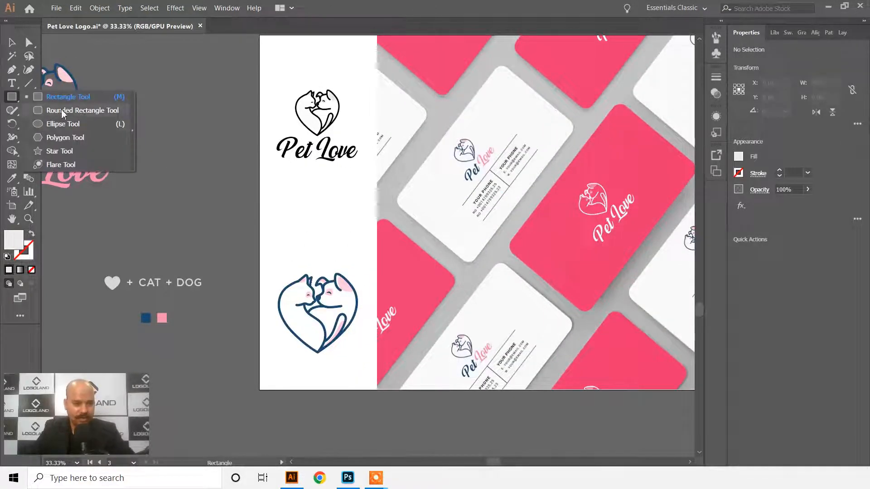
{"action": "left_click", "coordinate": [68, 97]}
{"action": "scroll", "coordinate": [311, 237], "scroll_direction": "up", "scroll_amount": 2}
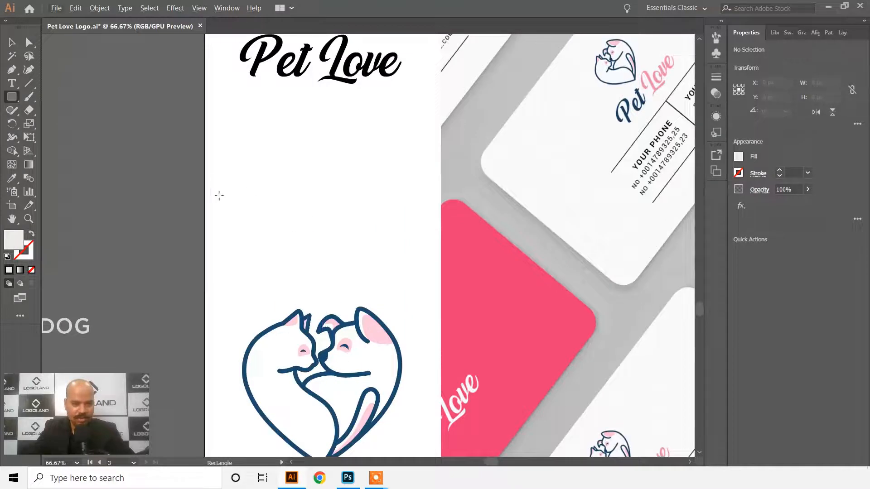
{"action": "left_click_drag", "start_coordinate": [255, 208], "coordinate": [391, 209]}
{"action": "left_click", "coordinate": [12, 43]}
{"action": "left_click", "coordinate": [434, 233]}
{"action": "scroll", "coordinate": [433, 232], "scroll_direction": "down", "scroll_amount": 1}
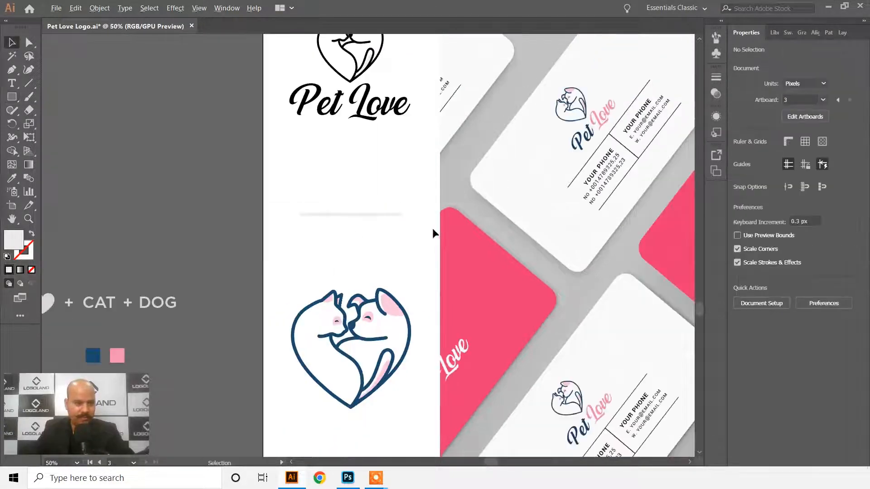
Step: Fill the thin divider rectangle with the pink sampled from the business card mockup
{"action": "left_click", "coordinate": [392, 215]}
{"action": "key", "text": "i"}
{"action": "left_click", "coordinate": [478, 289]}
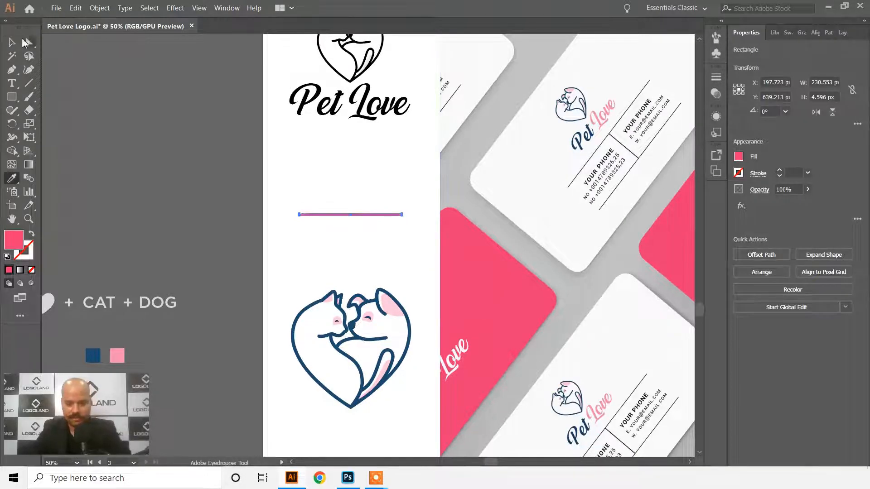
{"action": "key", "text": "v"}
{"action": "left_click", "coordinate": [142, 116]}
Step: Widen the pink divider line on both sides until it is slightly wider than the black logo
{"action": "scroll", "coordinate": [444, 264], "scroll_direction": "down", "scroll_amount": 2}
{"action": "scroll", "coordinate": [408, 233], "scroll_direction": "up", "scroll_amount": 2}
{"action": "left_click", "coordinate": [375, 229]}
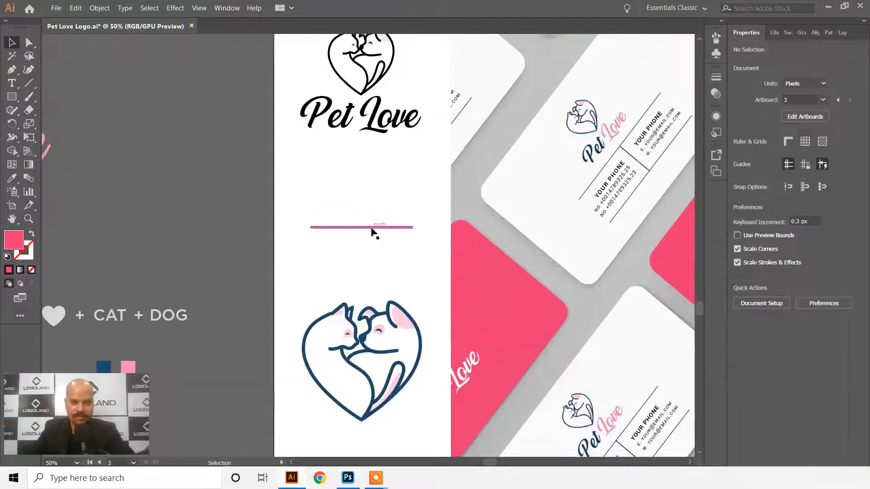
{"action": "scroll", "coordinate": [417, 229], "scroll_direction": "up", "scroll_amount": 4}
{"action": "left_click_drag", "start_coordinate": [399, 221], "coordinate": [598, 221]}
{"action": "scroll", "coordinate": [410, 195], "scroll_direction": "down", "scroll_amount": 1}
{"action": "left_click", "coordinate": [241, 193]}
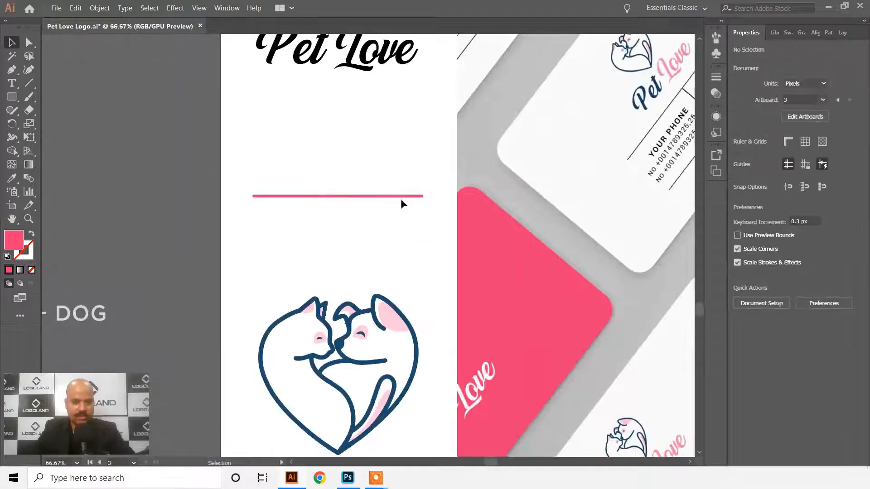
Step: Review the finished business card artboard together with the sweatshirt artboard above it and the spare logo elements beside it
{"action": "scroll", "coordinate": [448, 258], "scroll_direction": "down", "scroll_amount": 5}
{"action": "scroll", "coordinate": [448, 259], "scroll_direction": "up", "scroll_amount": 1}
{"action": "left_click_drag", "start_coordinate": [494, 199], "coordinate": [386, 231]}
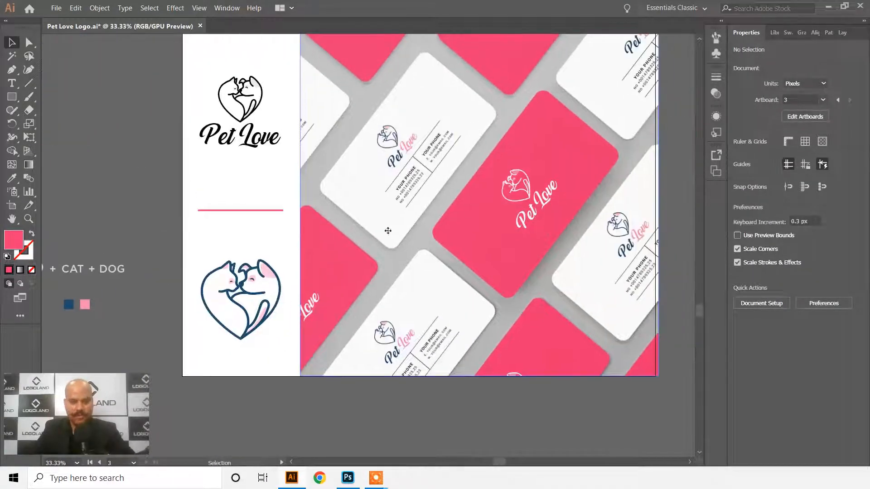
{"action": "left_click_drag", "start_coordinate": [473, 183], "coordinate": [438, 208]}
{"action": "scroll", "coordinate": [438, 209], "scroll_direction": "down", "scroll_amount": 1}
{"action": "scroll", "coordinate": [583, 224], "scroll_direction": "up", "scroll_amount": 10}
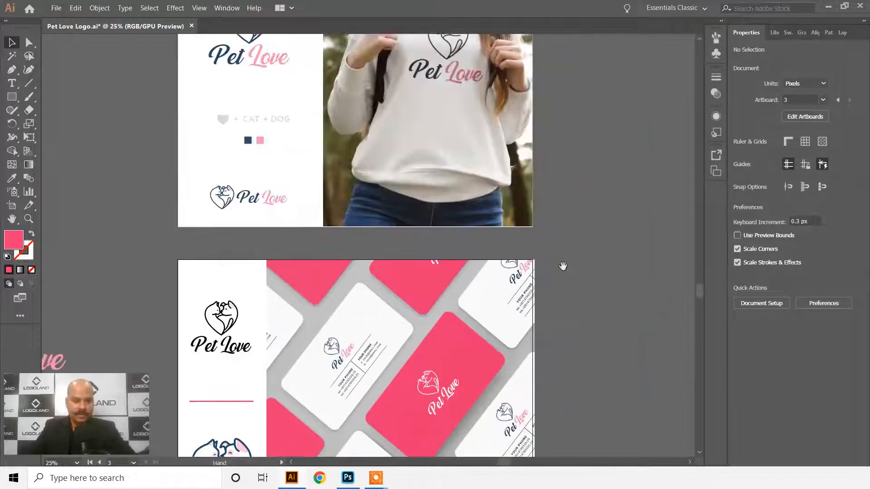
{"action": "left_click_drag", "start_coordinate": [447, 348], "coordinate": [436, 160]}
{"action": "left_click_drag", "start_coordinate": [417, 338], "coordinate": [417, 148]}
{"action": "left_click_drag", "start_coordinate": [348, 392], "coordinate": [443, 221]}
{"action": "left_click_drag", "start_coordinate": [254, 312], "coordinate": [334, 317]}
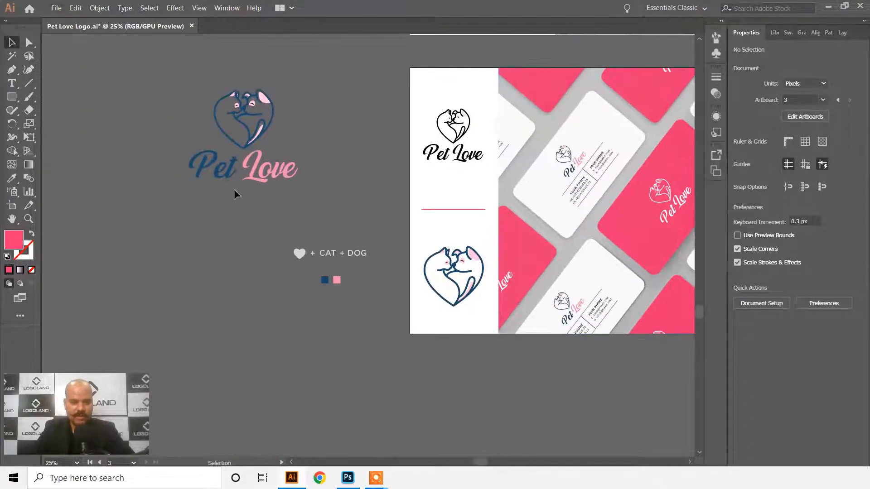
Step: Move the coloured logo, the heart + CAT + DOG caption and the colour swatches farther left of the artboard
{"action": "left_click_drag", "start_coordinate": [380, 334], "coordinate": [213, 118]}
{"action": "left_click_drag", "start_coordinate": [365, 255], "coordinate": [280, 255]}
{"action": "left_click", "coordinate": [352, 193]}
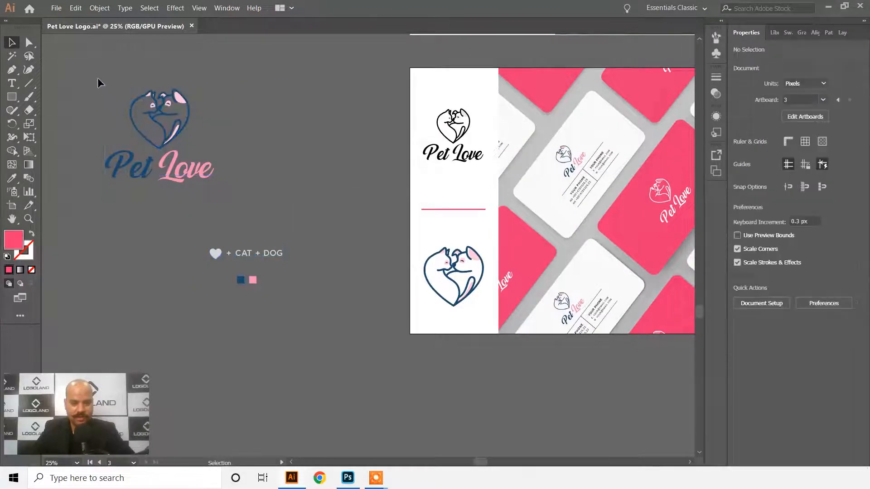
Step: Copy the coloured Pet Love logo beside the artboard and switch to Photoshop
{"action": "left_click", "coordinate": [200, 172]}
{"action": "key", "text": "ctrl+c"}
{"action": "left_click", "coordinate": [245, 203]}
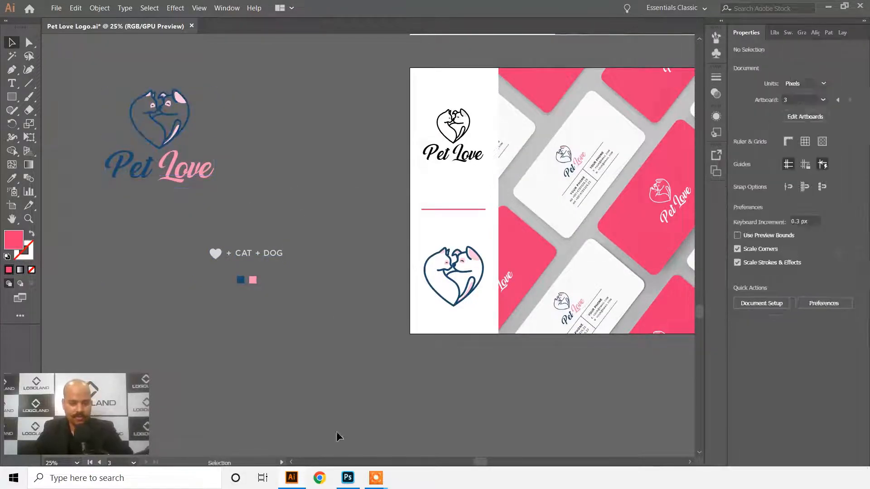
{"action": "left_click", "coordinate": [347, 478]}
{"action": "key", "text": "ctrl+a"}
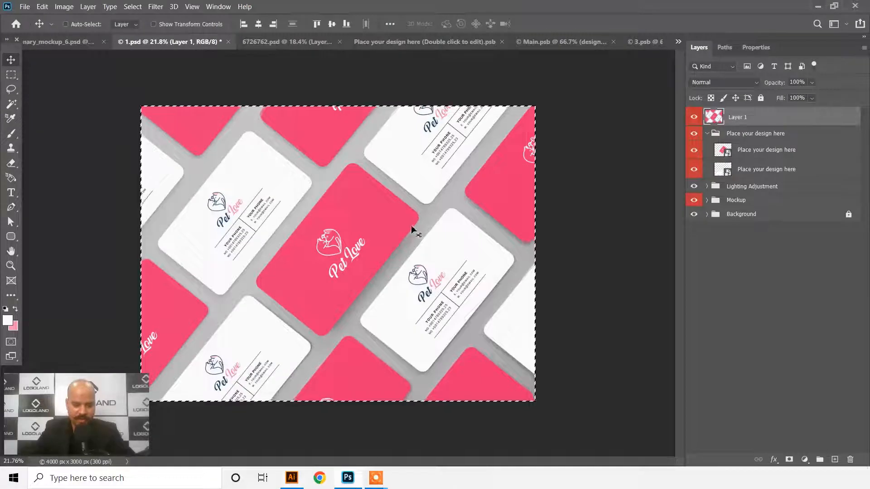
Step: Close the business card mockup 1.psd and the sweatshirt mockup 6726762.psd without saving them
{"action": "left_click", "coordinate": [68, 42]}
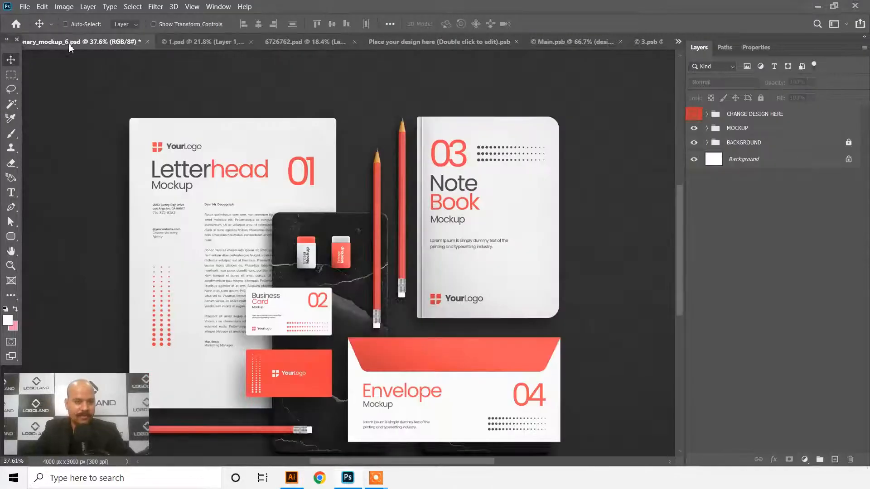
{"action": "left_click", "coordinate": [213, 42]}
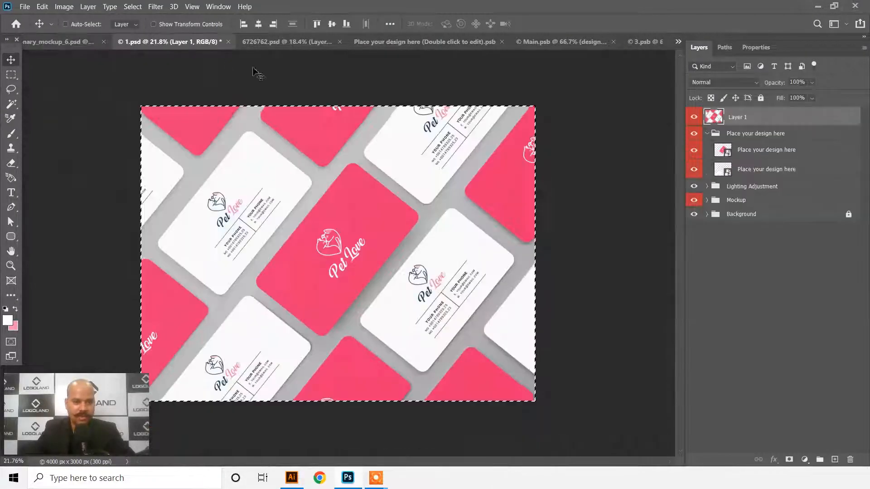
{"action": "left_click", "coordinate": [228, 41]}
{"action": "left_click", "coordinate": [449, 187]}
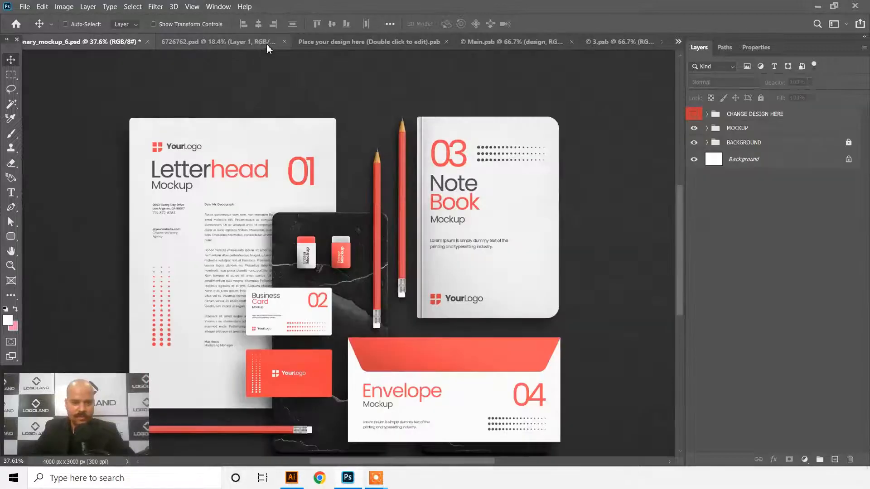
{"action": "left_click", "coordinate": [255, 42]}
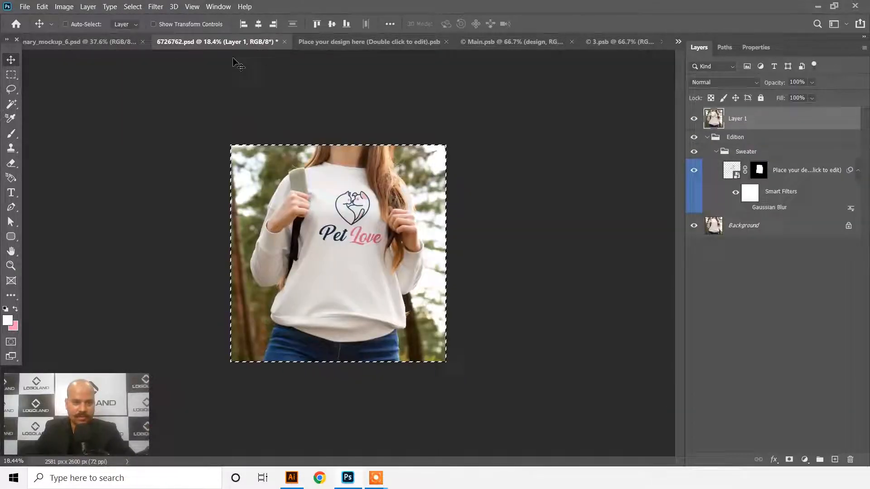
{"action": "left_click", "coordinate": [284, 42]}
{"action": "left_click", "coordinate": [454, 188]}
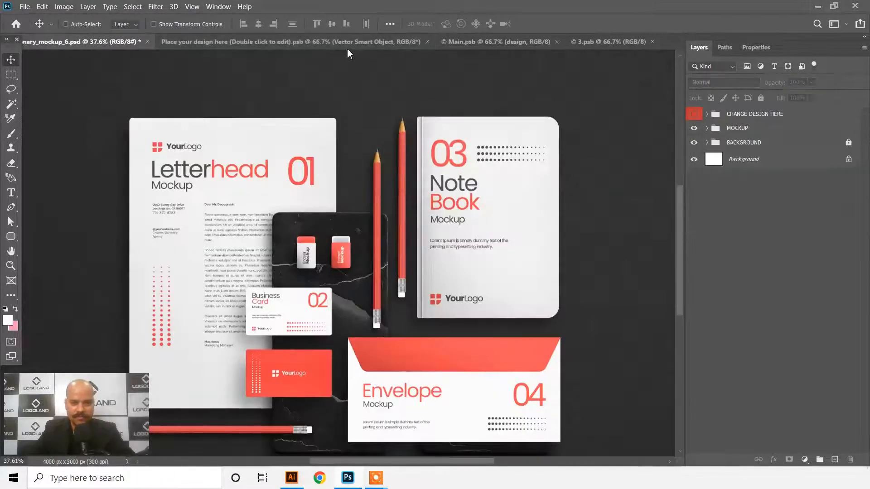
Step: Close the smart object documents Main.psb, Place your design here (Double click to edit).psb and 3.psb
{"action": "left_click", "coordinate": [482, 42]}
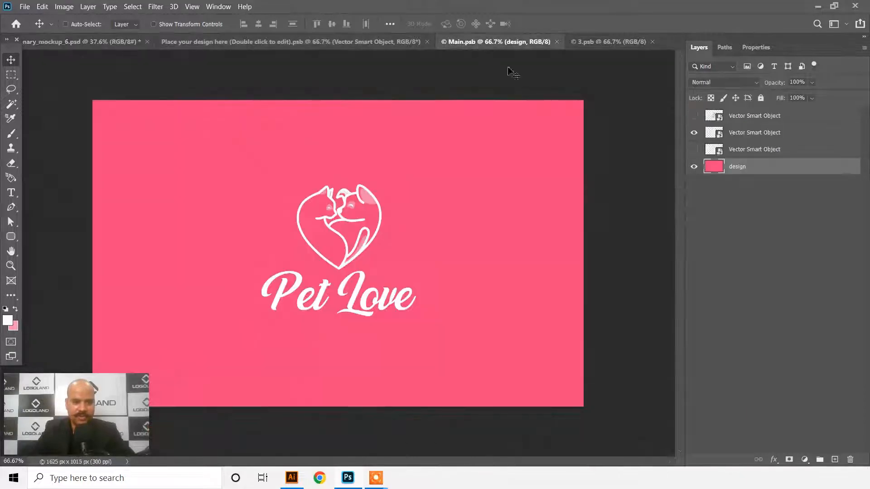
{"action": "left_click", "coordinate": [556, 41]}
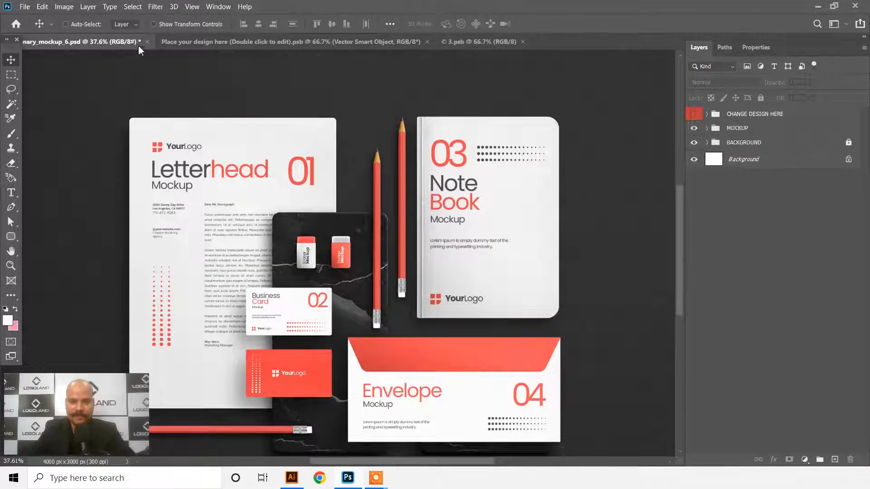
{"action": "left_click", "coordinate": [211, 43]}
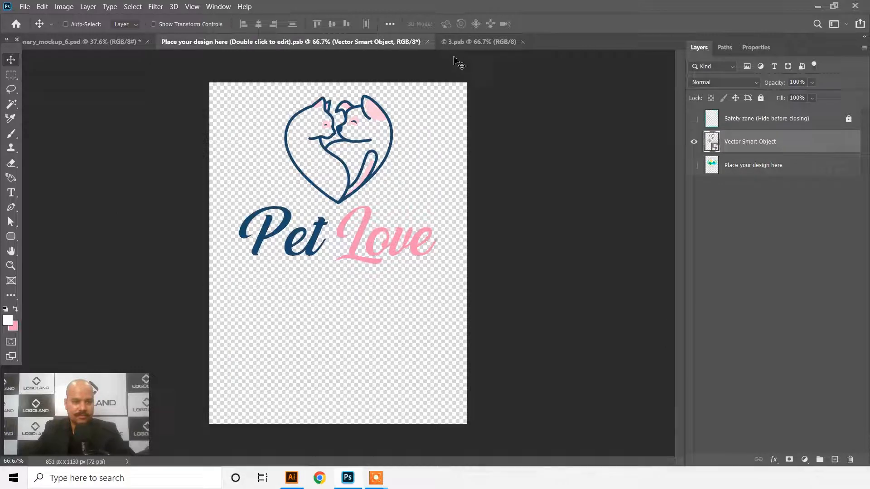
{"action": "left_click", "coordinate": [427, 42]}
{"action": "left_click", "coordinate": [195, 42]}
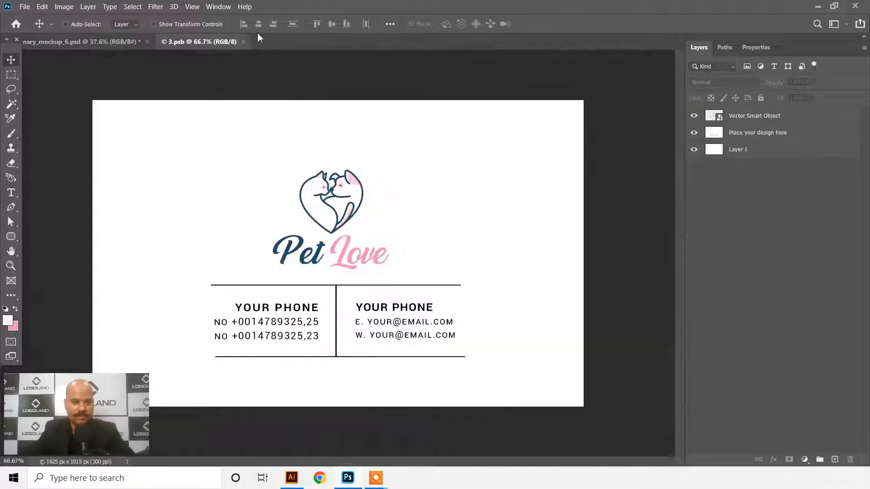
{"action": "left_click", "coordinate": [242, 41]}
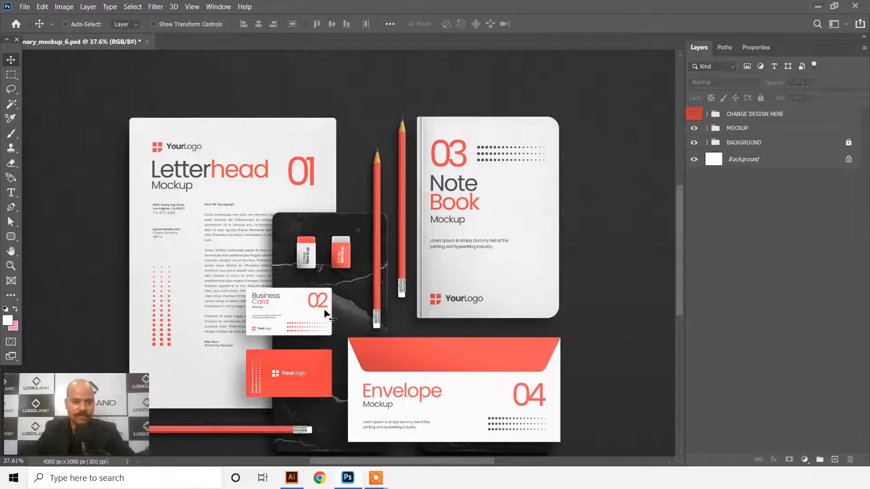
Step: Examine the letterhead, business cards, notebook, erasers and envelope of the stationery mockup and the smart objects in its CHANGE DESIGN HERE group
{"action": "left_click_drag", "start_coordinate": [307, 285], "coordinate": [328, 243]}
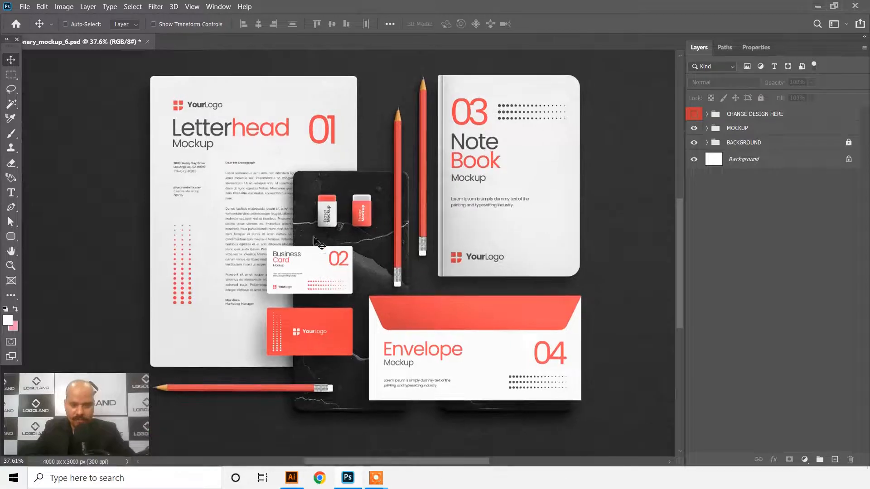
{"action": "scroll", "coordinate": [317, 244], "scroll_direction": "up", "scroll_amount": 3}
{"action": "scroll", "coordinate": [346, 234], "scroll_direction": "down", "scroll_amount": 2}
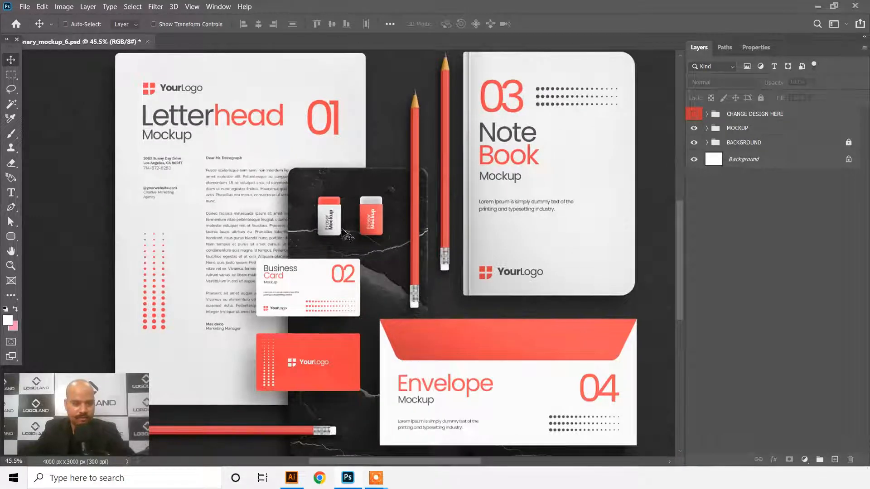
{"action": "left_click_drag", "start_coordinate": [507, 172], "coordinate": [463, 188]}
{"action": "left_click_drag", "start_coordinate": [274, 233], "coordinate": [319, 226]}
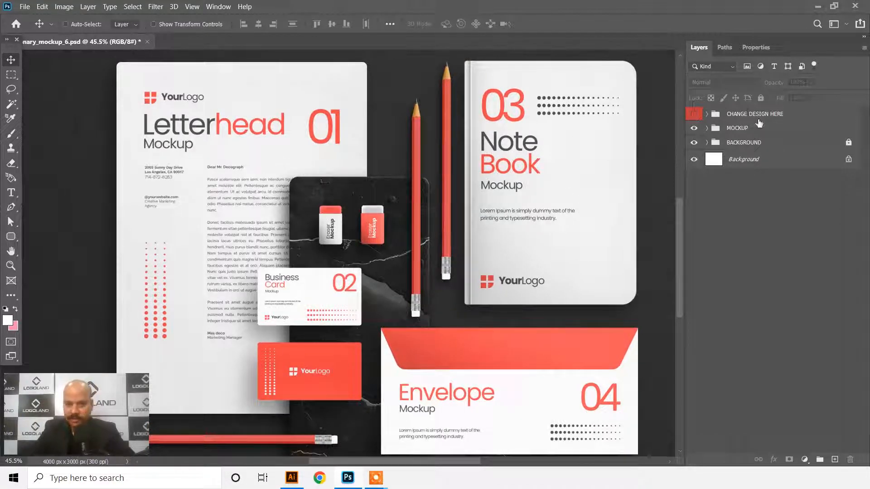
{"action": "scroll", "coordinate": [253, 145], "scroll_direction": "up", "scroll_amount": 2}
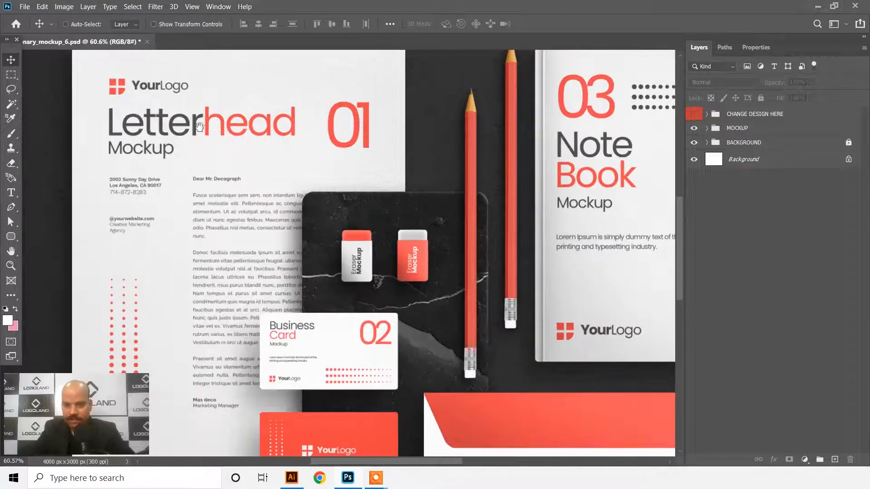
{"action": "scroll", "coordinate": [197, 123], "scroll_direction": "down", "scroll_amount": 2}
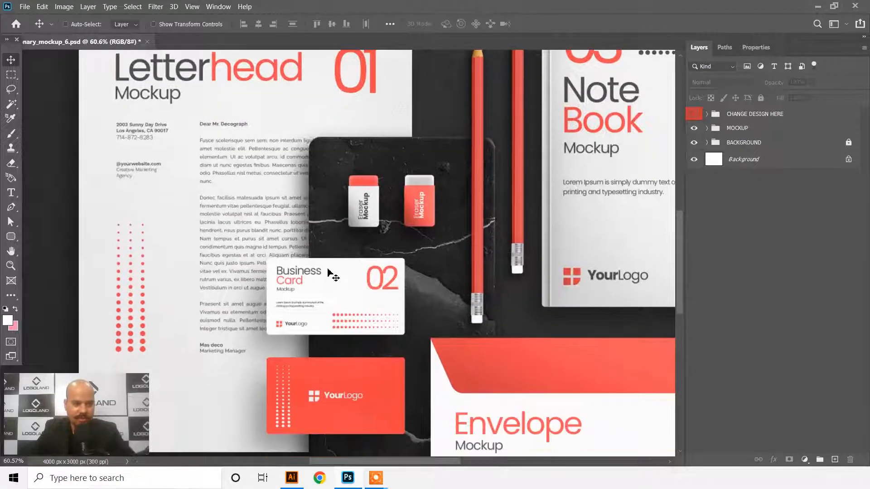
{"action": "scroll", "coordinate": [303, 331], "scroll_direction": "right", "scroll_amount": 5}
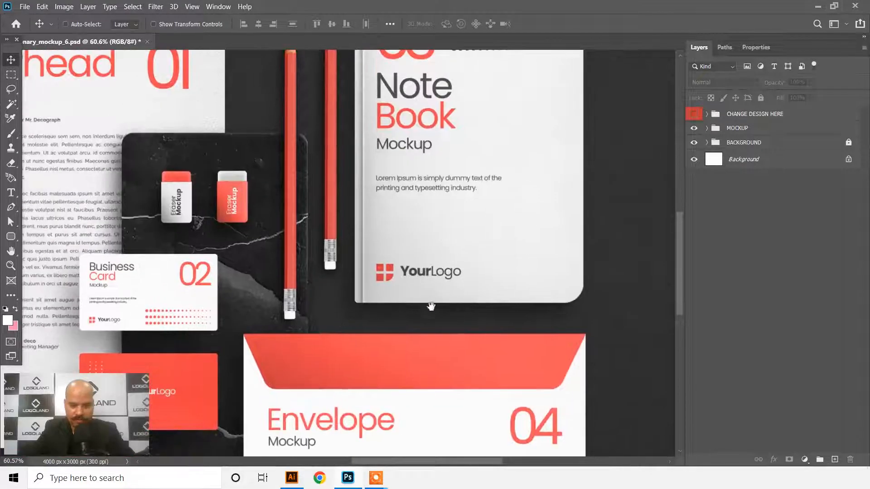
{"action": "scroll", "coordinate": [471, 233], "scroll_direction": "down", "scroll_amount": 2}
{"action": "scroll", "coordinate": [251, 271], "scroll_direction": "up", "scroll_amount": 1}
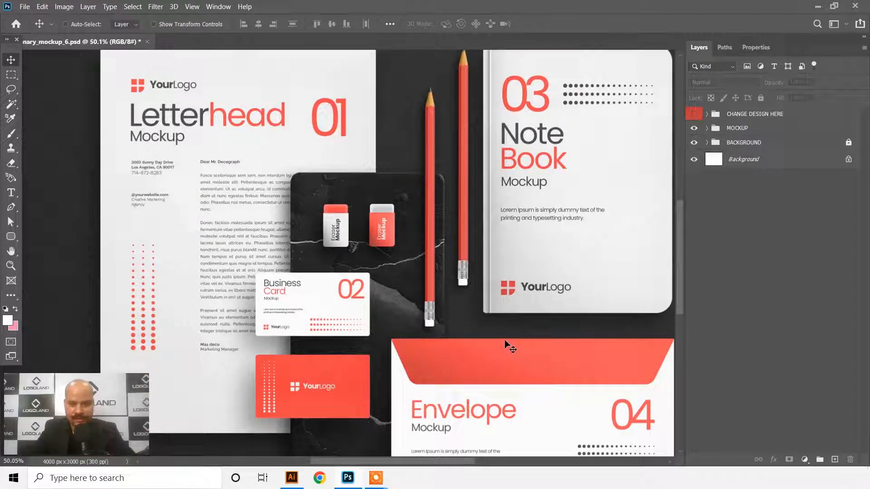
{"action": "left_click_drag", "start_coordinate": [385, 181], "coordinate": [390, 205]}
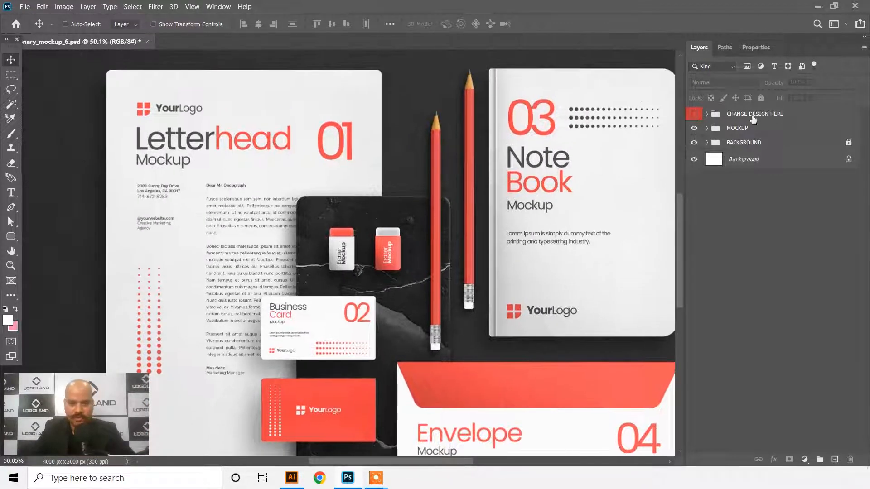
{"action": "left_click", "coordinate": [707, 114]}
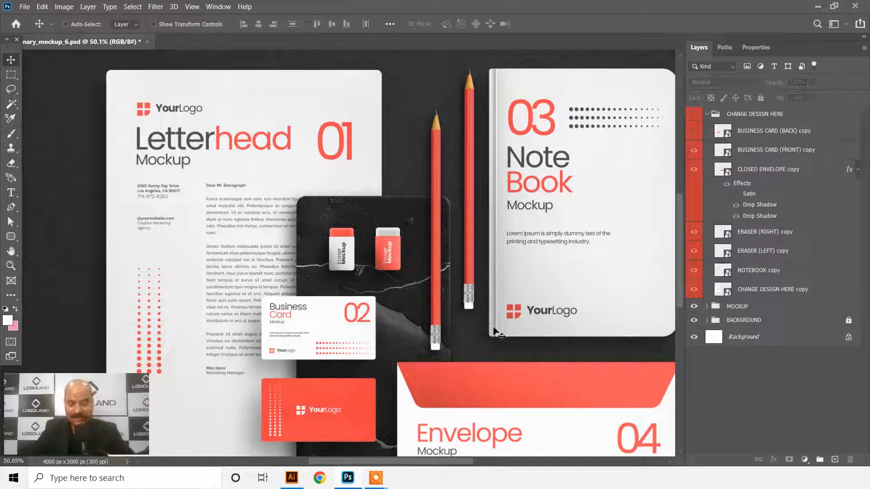
{"action": "left_click", "coordinate": [707, 114]}
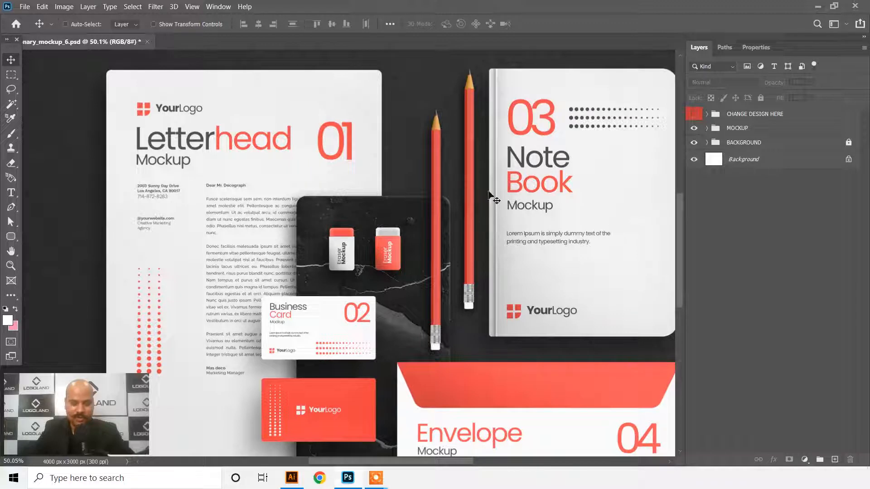
Step: Add a Hue/Saturation adjustment layer above all groups of the stationery mockup and set its Hue to -12
{"action": "scroll", "coordinate": [489, 192], "scroll_direction": "down", "scroll_amount": 1}
{"action": "left_click_drag", "start_coordinate": [546, 233], "coordinate": [498, 198]}
{"action": "scroll", "coordinate": [508, 203], "scroll_direction": "down", "scroll_amount": 1}
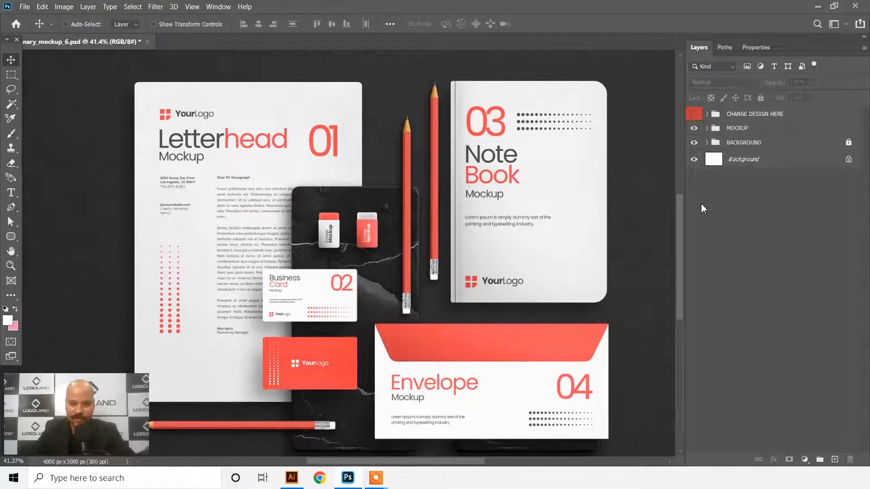
{"action": "left_click", "coordinate": [805, 460]}
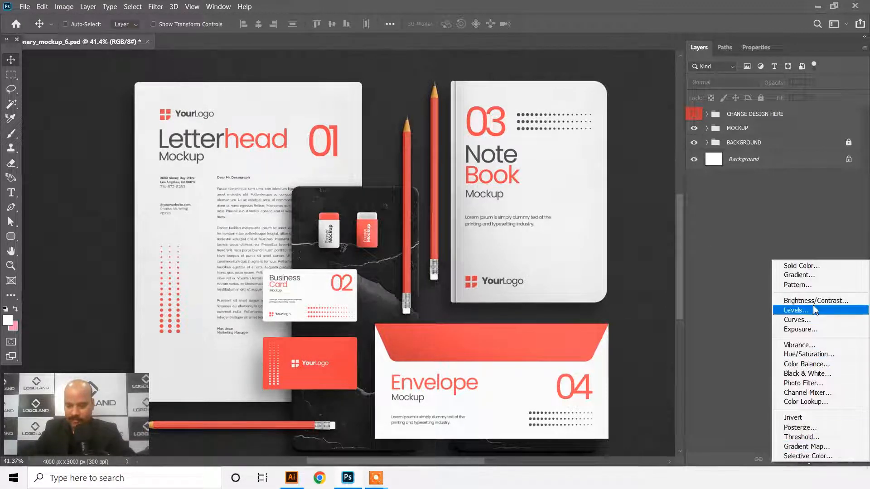
{"action": "left_click", "coordinate": [822, 355]}
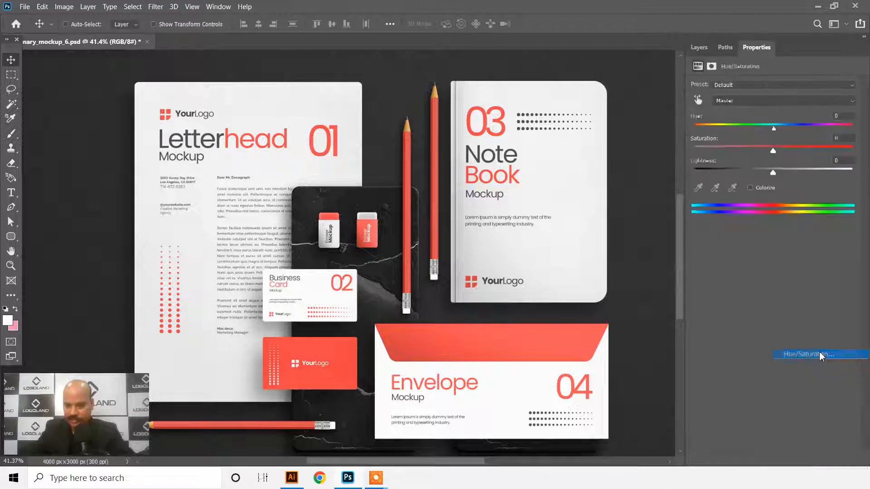
{"action": "left_click", "coordinate": [699, 47]}
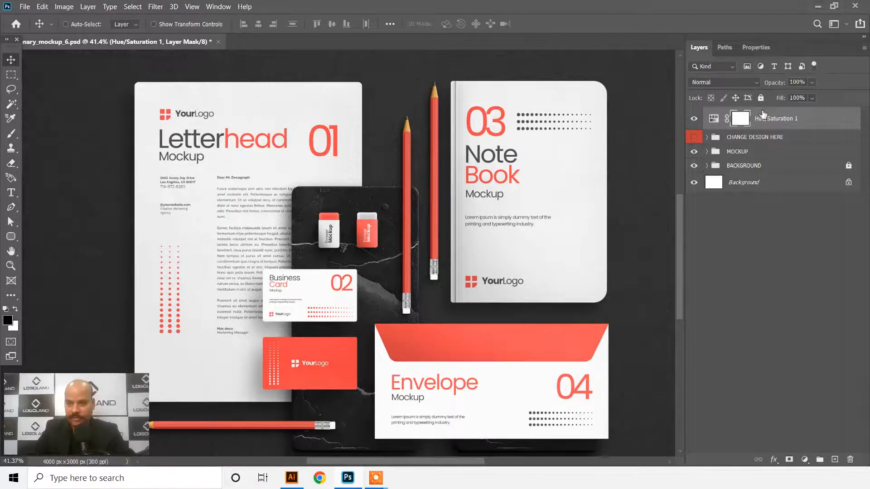
{"action": "left_click", "coordinate": [757, 49]}
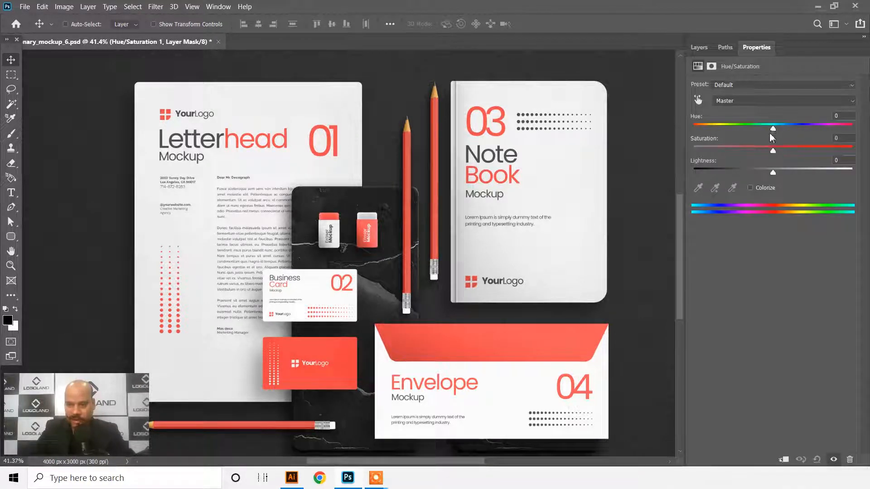
{"action": "mouse_move", "coordinate": [775, 133]}
{"action": "left_mouse_down"}
{"action": "mouse_move", "coordinate": [787, 131]}
{"action": "mouse_move", "coordinate": [767, 140]}
{"action": "left_mouse_up"}
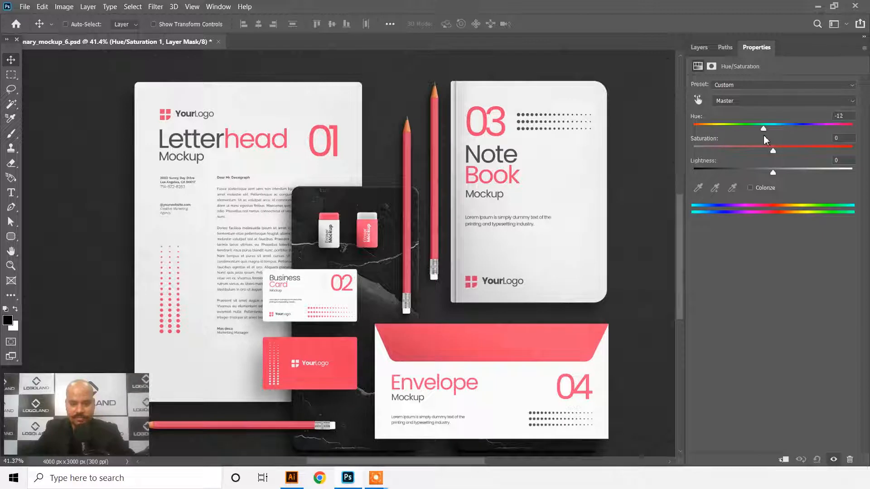
{"action": "left_click", "coordinate": [699, 47]}
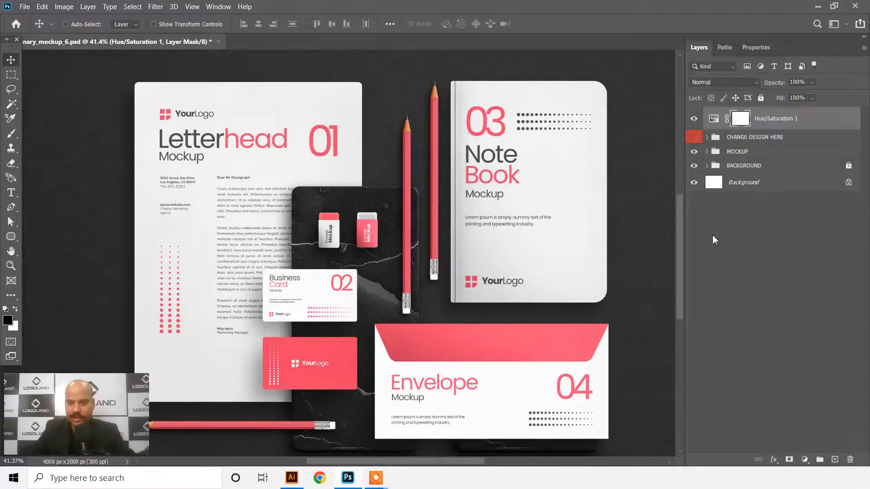
{"action": "scroll", "coordinate": [403, 245], "scroll_direction": "up", "scroll_amount": 1}
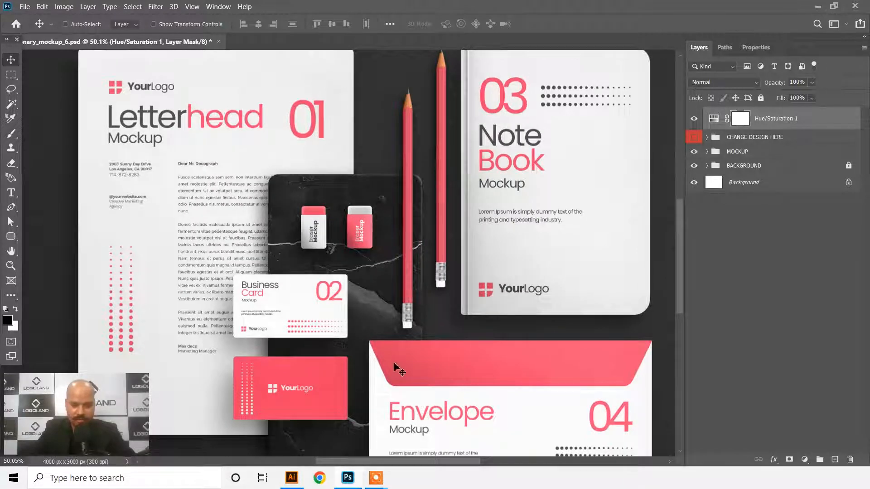
{"action": "scroll", "coordinate": [398, 369], "scroll_direction": "down", "scroll_amount": 1}
{"action": "left_click", "coordinate": [836, 266]}
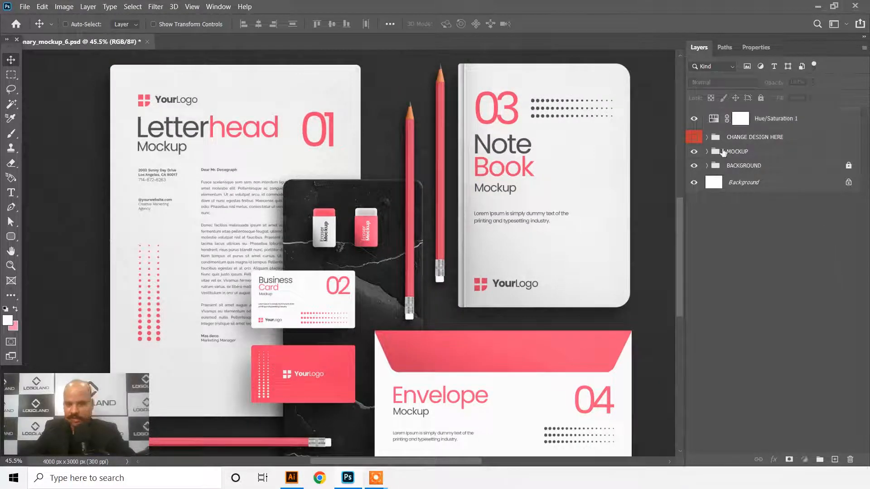
Step: Open the BUSINESS CARD (FRONT) copy smart object from the CHANGE DESIGN HERE group for editing, leaving its missing fonts unresolved
{"action": "left_click", "coordinate": [707, 137]}
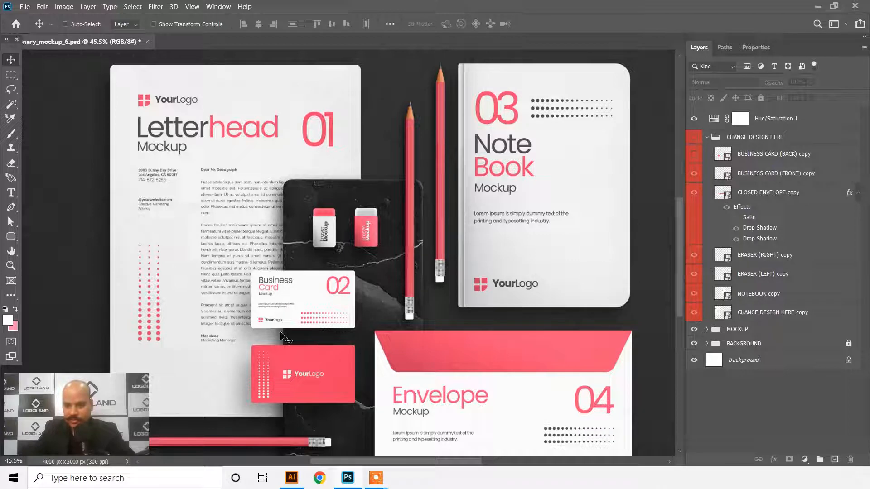
{"action": "double_click", "coordinate": [725, 175]}
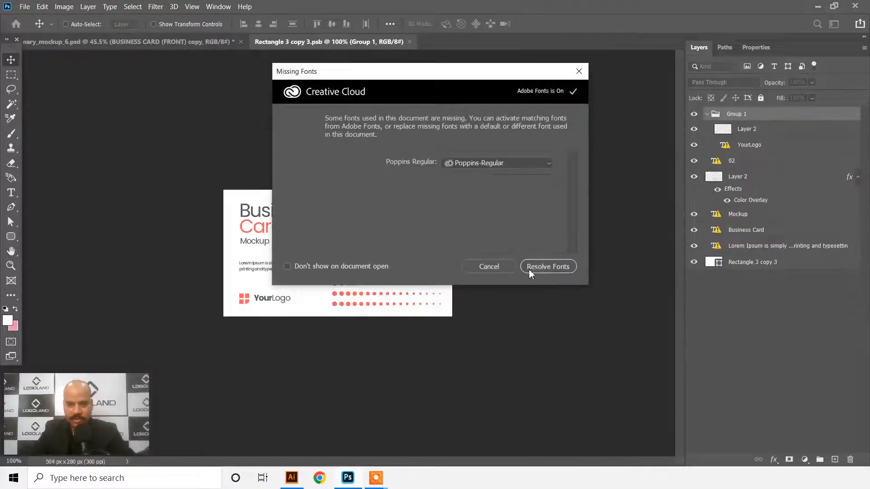
{"action": "left_click", "coordinate": [487, 265]}
{"action": "scroll", "coordinate": [362, 245], "scroll_direction": "up", "scroll_amount": 2}
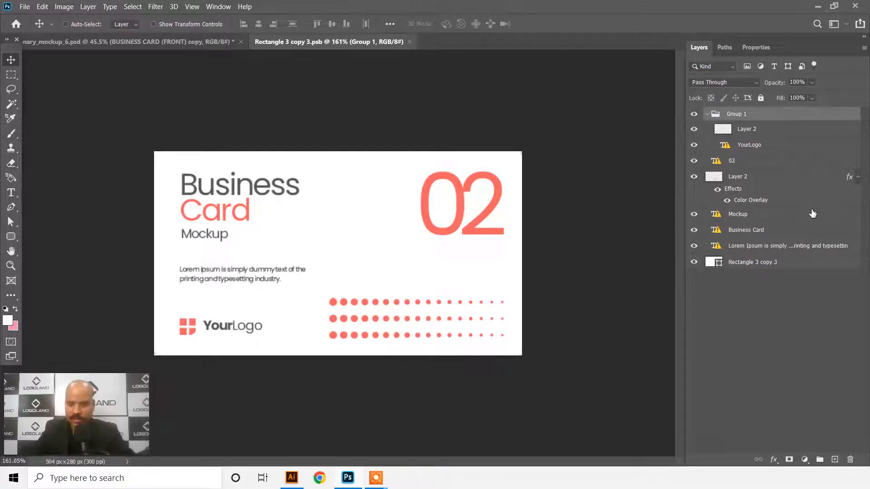
Step: Toggle the visibility of Group 1 and the 02 layer to check which parts of the card design they contain
{"action": "left_click", "coordinate": [693, 115]}
{"action": "left_click", "coordinate": [693, 115]}
{"action": "left_click", "coordinate": [693, 114]}
{"action": "left_click", "coordinate": [693, 115]}
{"action": "left_click", "coordinate": [693, 115]}
{"action": "left_click", "coordinate": [693, 115]}
{"action": "left_click", "coordinate": [694, 160]}
{"action": "left_click", "coordinate": [694, 161]}
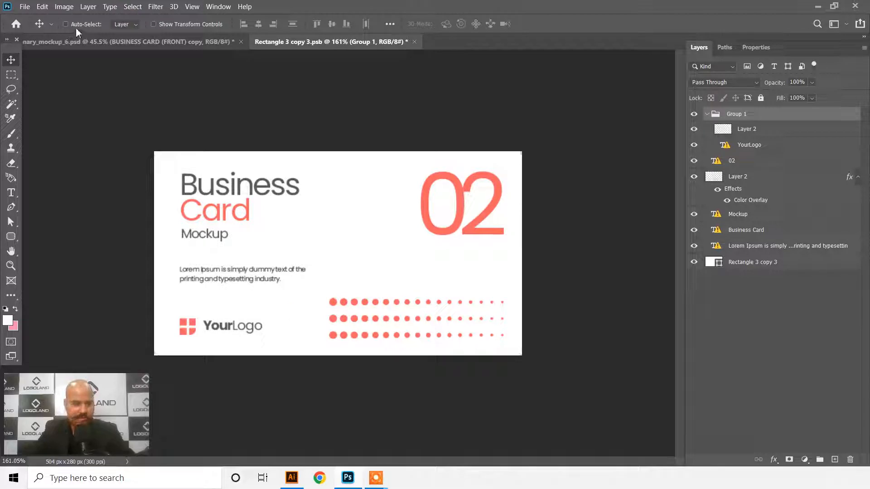
Step: Hide the placeholder logo icon on Layer 2 and the YourLogo text inside Group 1 of the business card design
{"action": "left_click", "coordinate": [191, 323]}
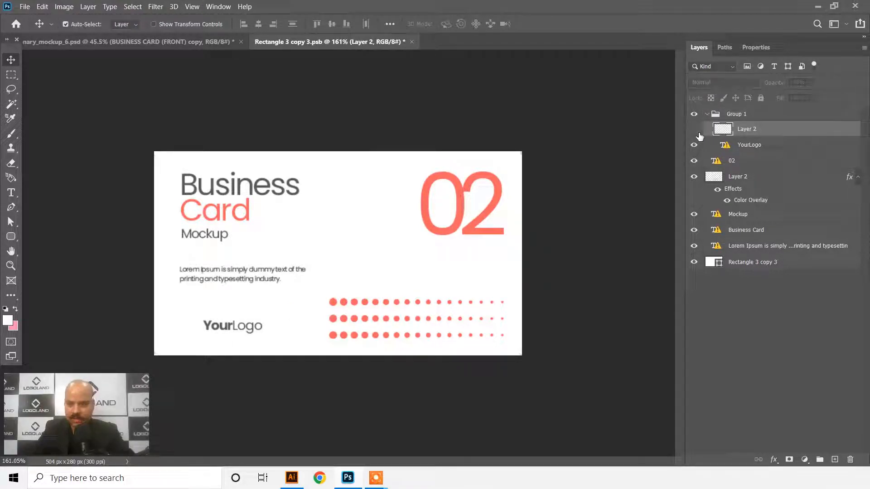
{"action": "left_click", "coordinate": [698, 145]}
{"action": "left_click", "coordinate": [698, 145]}
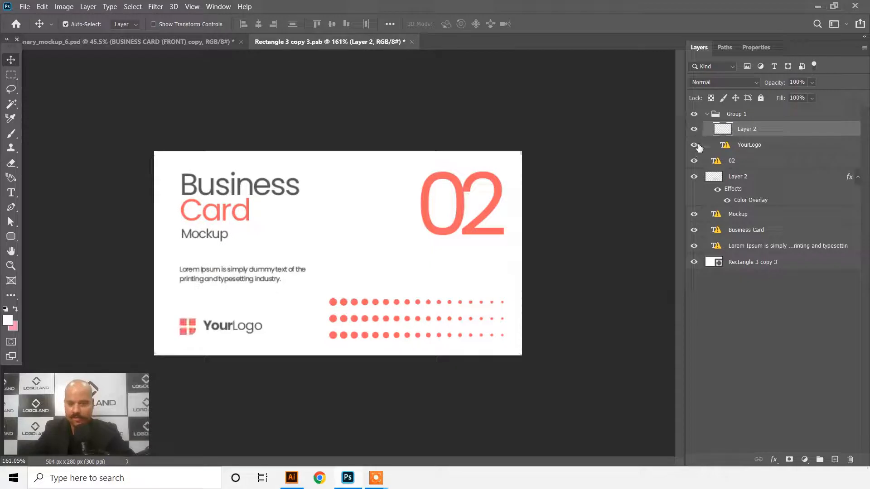
{"action": "left_click_drag", "start_coordinate": [693, 131], "coordinate": [696, 144]}
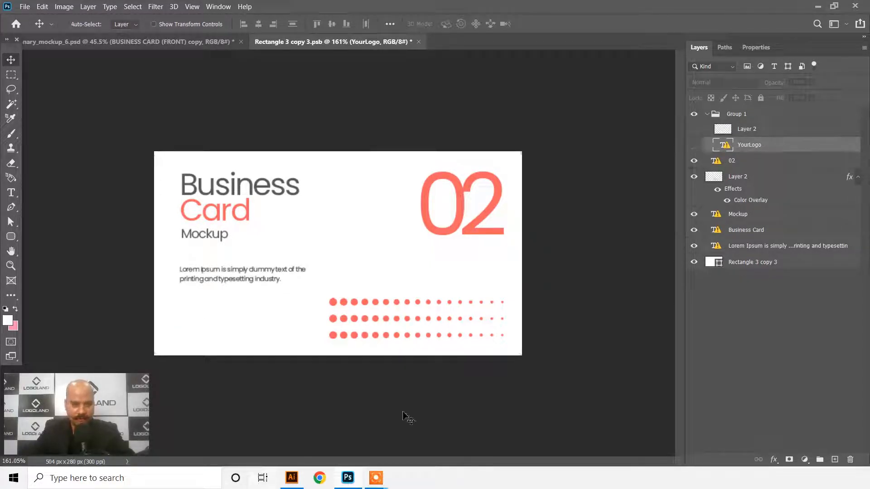
Step: Paste the copied Pet Love logo into the business card design as a smart object
{"action": "key", "text": "ctrl+v"}
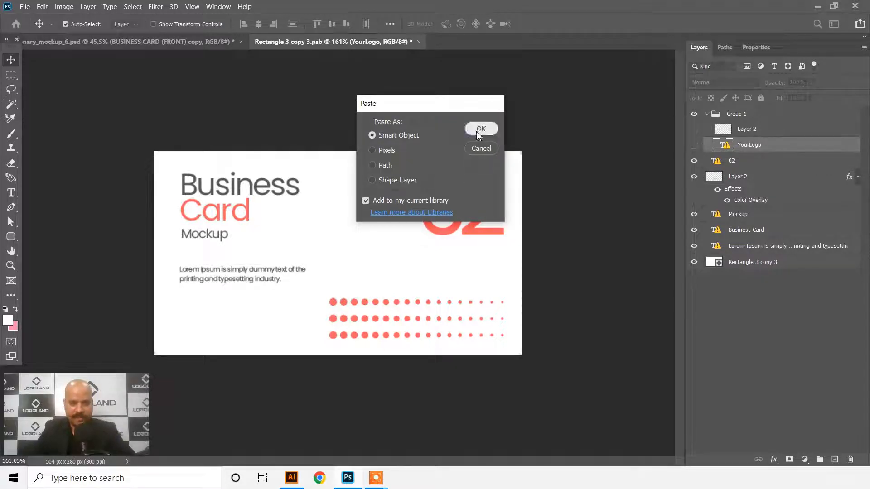
{"action": "left_click", "coordinate": [480, 130]}
{"action": "left_click", "coordinate": [11, 58]}
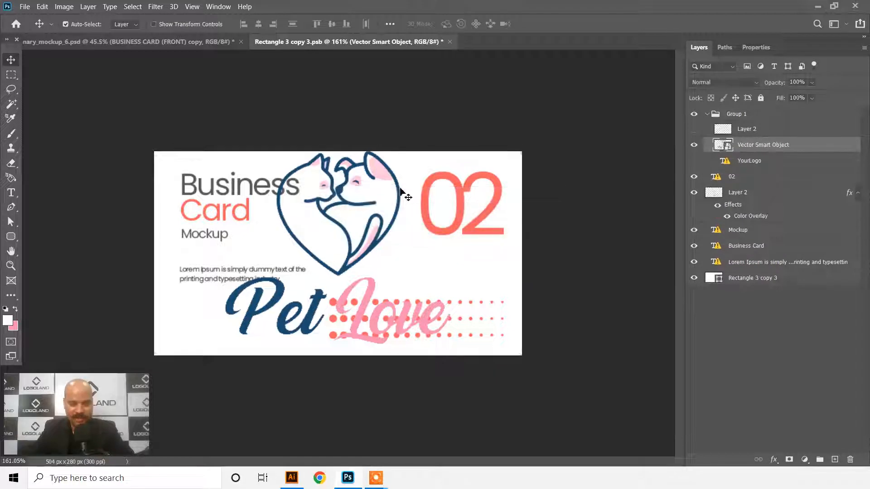
Step: Scale the pasted Pet Love logo down proportionally and place it beneath the Lorem Ipsum text, where the placeholder logo was
{"action": "key", "text": "ctrl"}
{"action": "key", "text": "ctrl+t"}
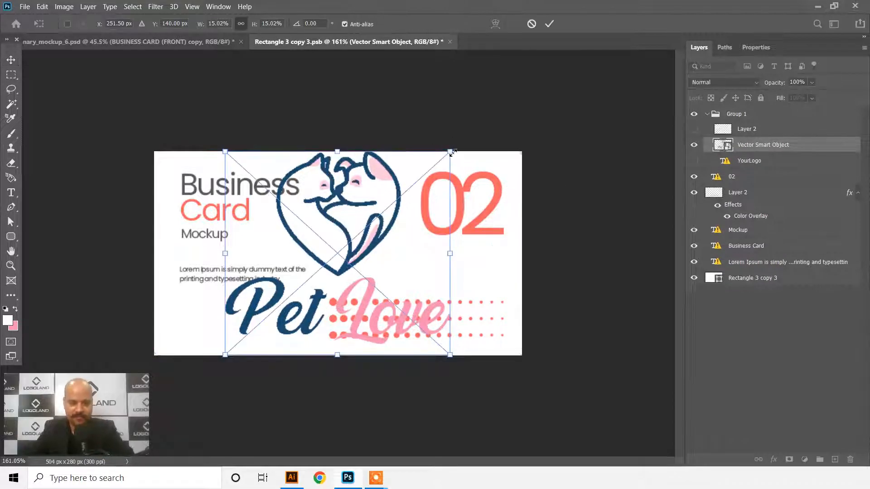
{"action": "left_click_drag", "start_coordinate": [451, 152], "coordinate": [370, 224]}
{"action": "left_click_drag", "start_coordinate": [345, 237], "coordinate": [264, 298]}
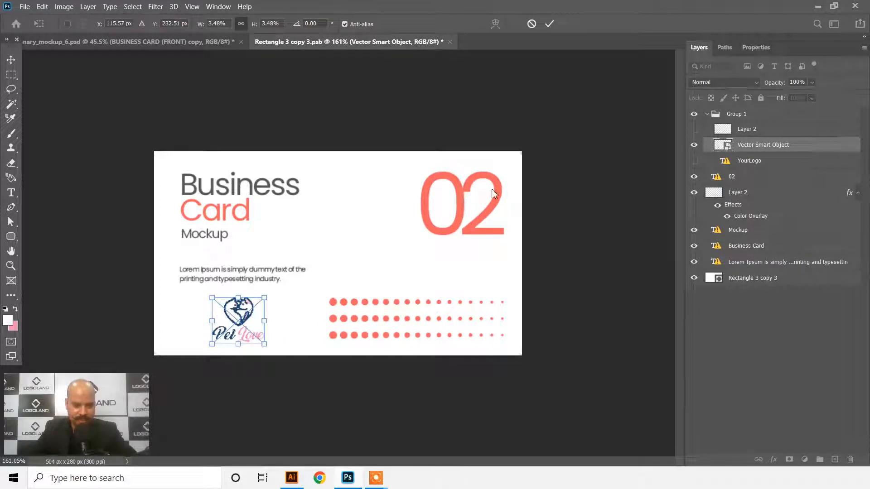
{"action": "left_click_drag", "start_coordinate": [268, 298], "coordinate": [231, 315]}
{"action": "key", "text": "Return"}
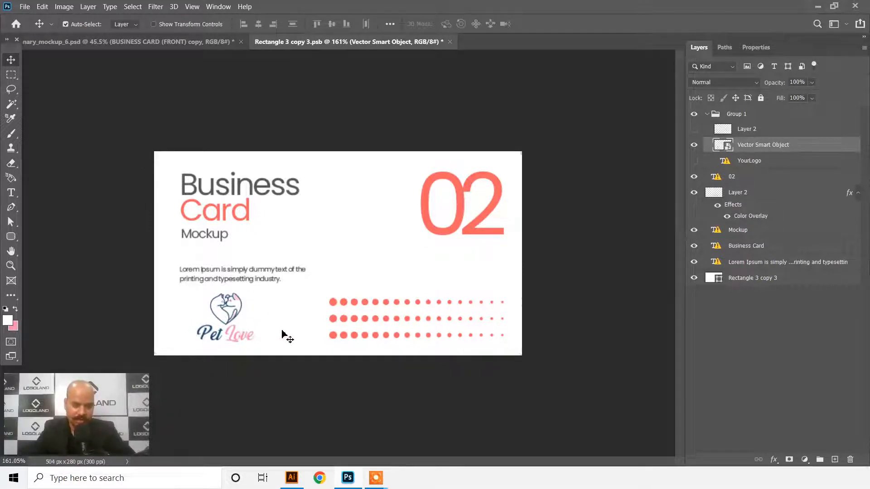
Step: Save the business card design, check the card in the stationery mockup, and switch to the Pet Love Logo file in Illustrator
{"action": "key", "text": "ctrl"}
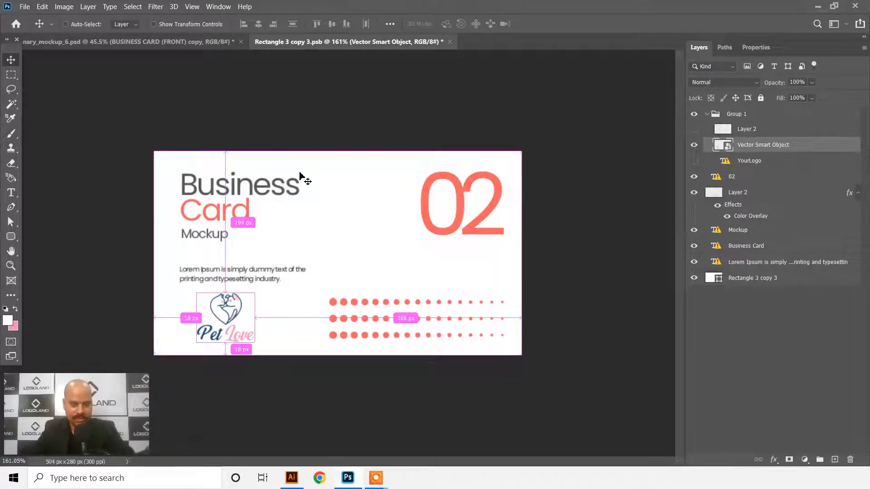
{"action": "left_click", "coordinate": [158, 42]}
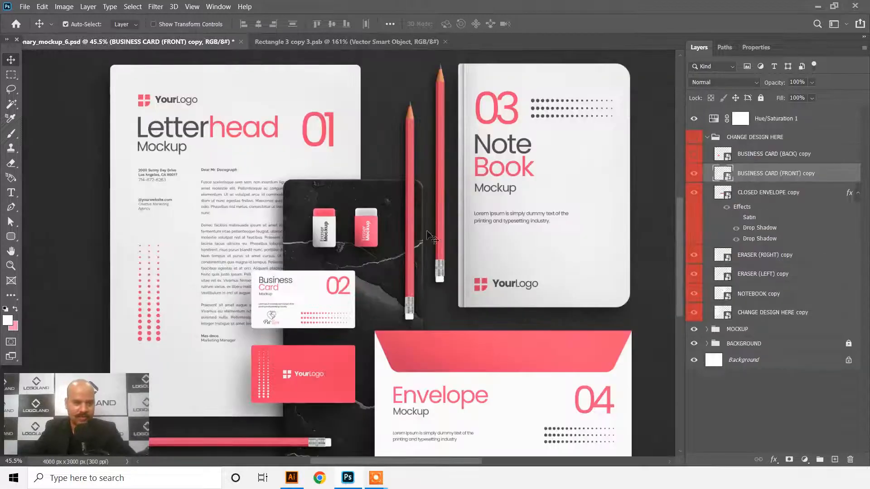
{"action": "left_click", "coordinate": [363, 42]}
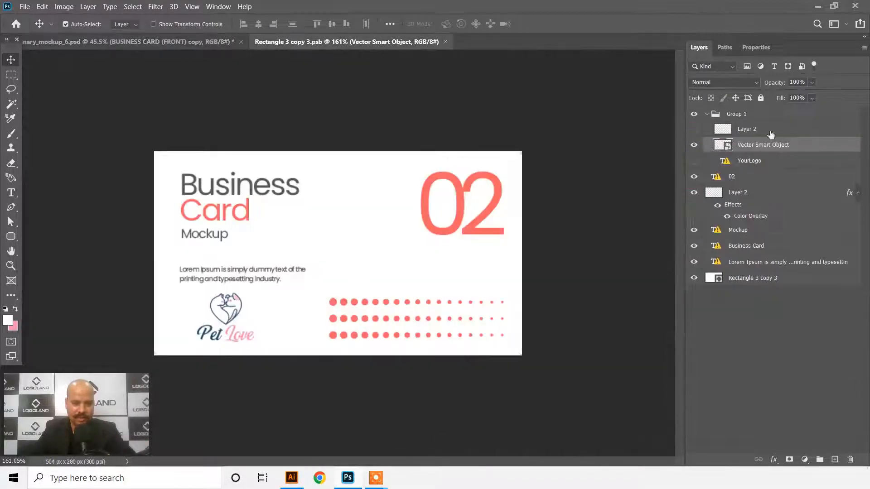
{"action": "left_click", "coordinate": [292, 478]}
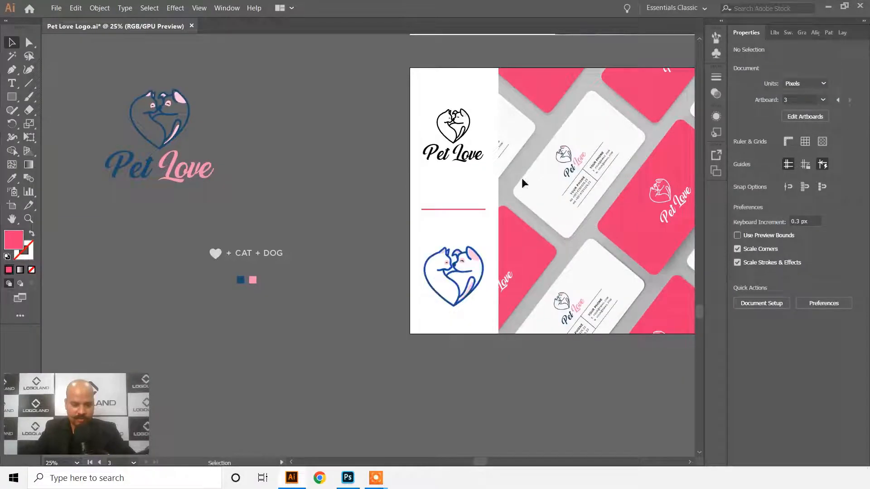
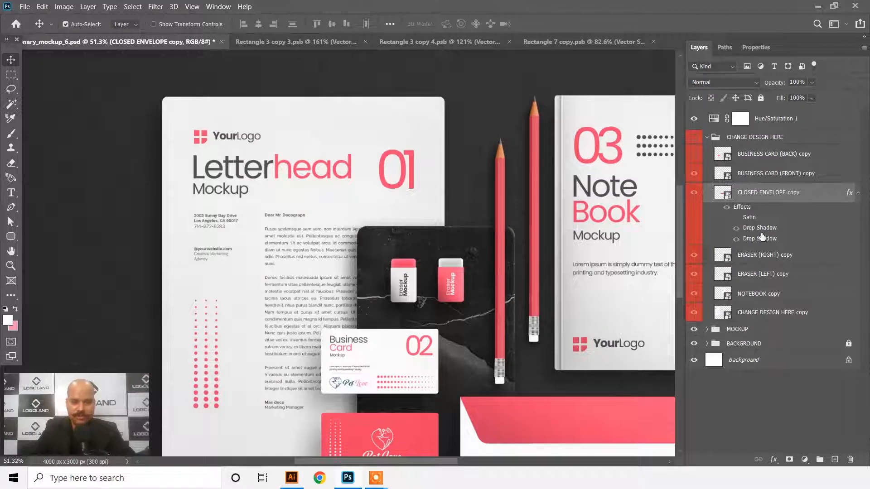
Step: Open the NOTEBOOK copy smart object without resolving its missing fonts, and hide its YourLogo text and Layer 2 icon
{"action": "left_click", "coordinate": [714, 335]}
{"action": "left_click", "coordinate": [706, 330]}
{"action": "scroll", "coordinate": [770, 322], "scroll_direction": "down", "scroll_amount": 2}
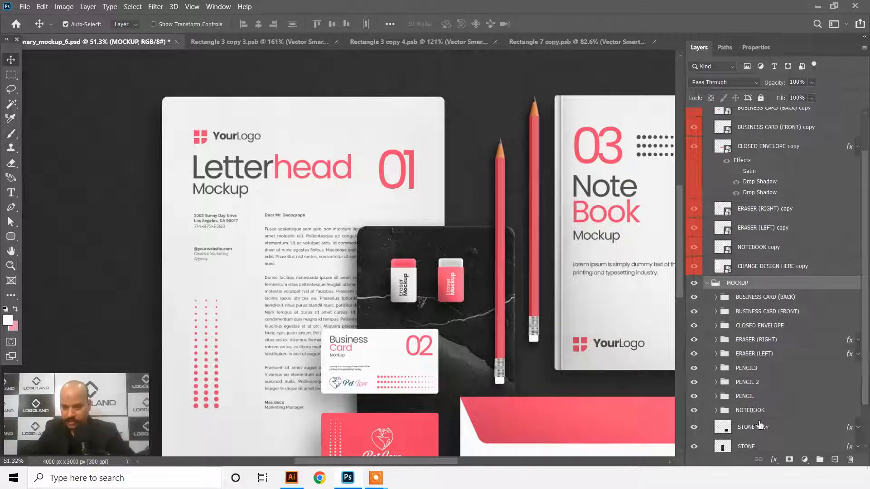
{"action": "double_click", "coordinate": [725, 250]}
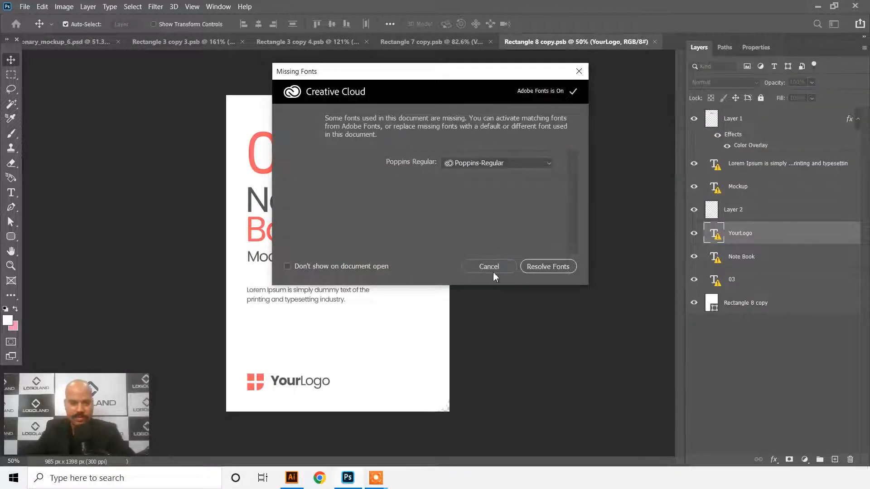
{"action": "left_click", "coordinate": [491, 270]}
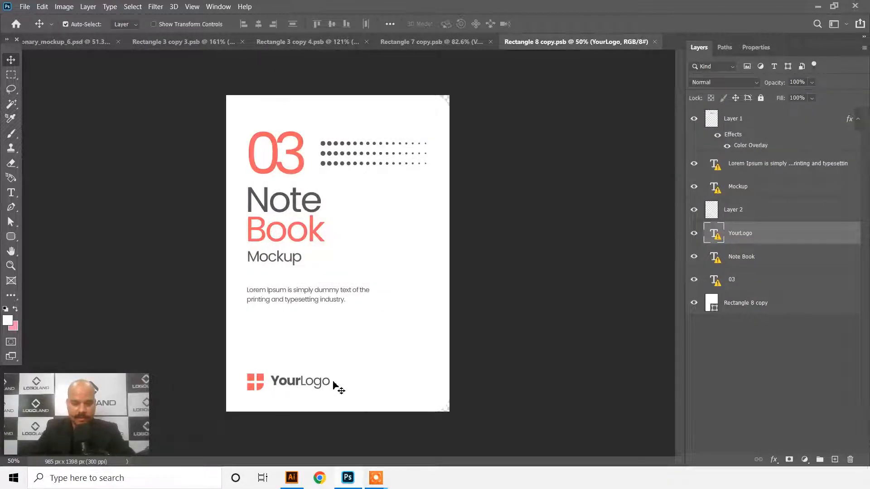
{"action": "left_click", "coordinate": [694, 233]}
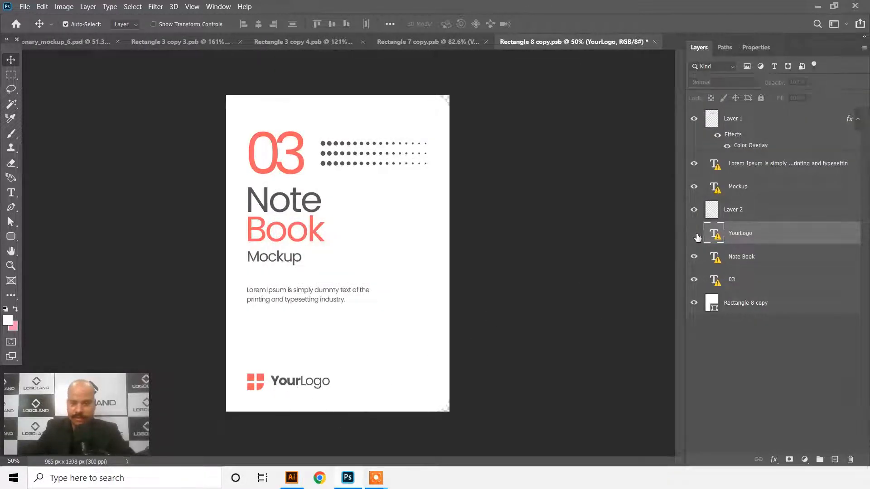
{"action": "left_click", "coordinate": [694, 209]}
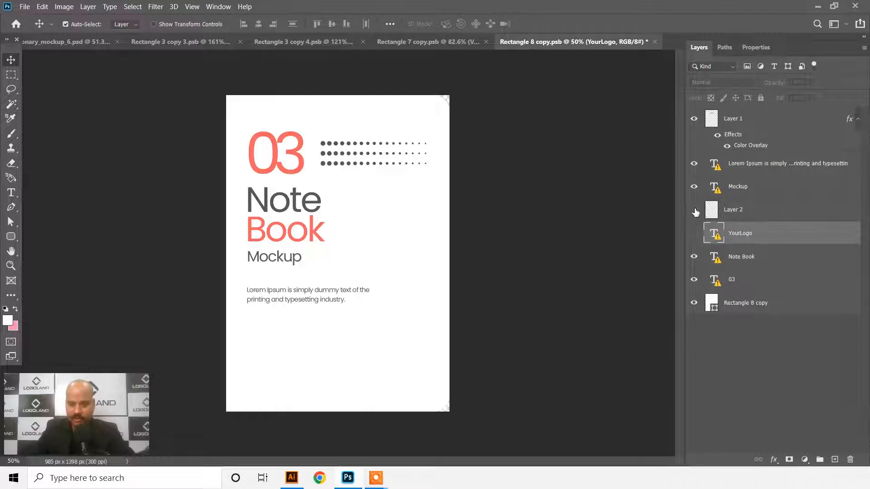
Step: Switch to Illustrator and copy the stacked full-colour Pet Love logo from artboard 2
{"action": "left_click", "coordinate": [298, 480]}
{"action": "left_click_drag", "start_coordinate": [299, 150], "coordinate": [299, 202]}
{"action": "left_click", "coordinate": [389, 227]}
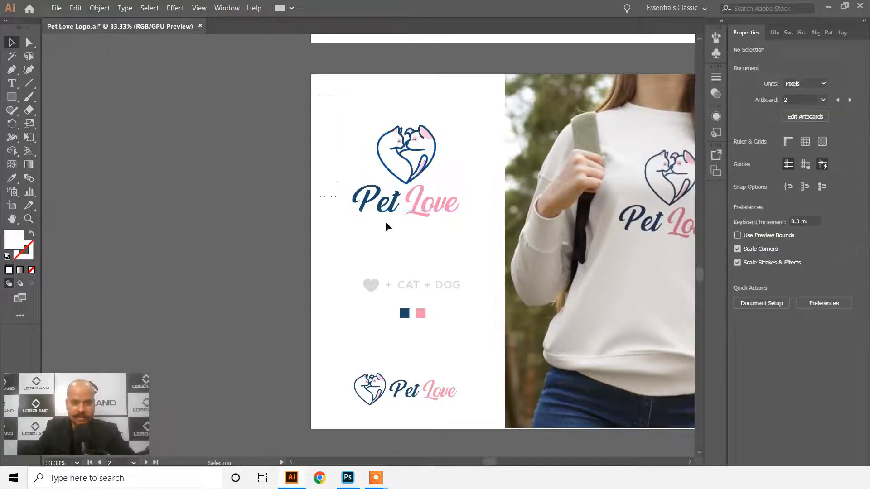
{"action": "key", "text": "ctrl+z"}
{"action": "key", "text": "v"}
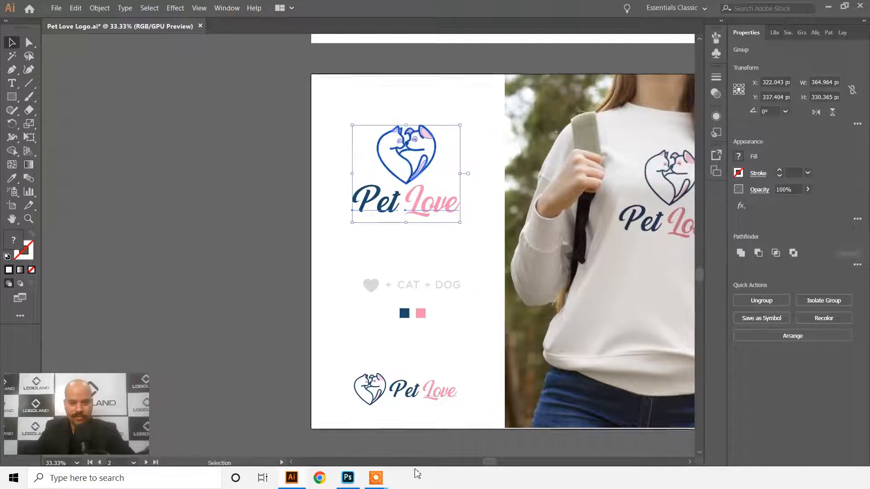
Step: Return to Photoshop and paste the stacked Pet Love logo into the notebook design as a smart object
{"action": "left_click", "coordinate": [347, 478]}
{"action": "key", "text": "ctrl+v"}
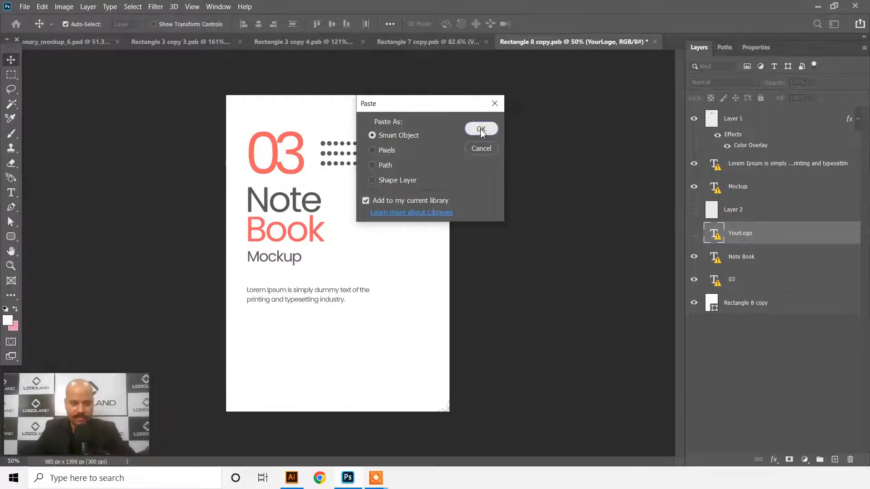
{"action": "left_click", "coordinate": [482, 129]}
{"action": "key", "text": "Return"}
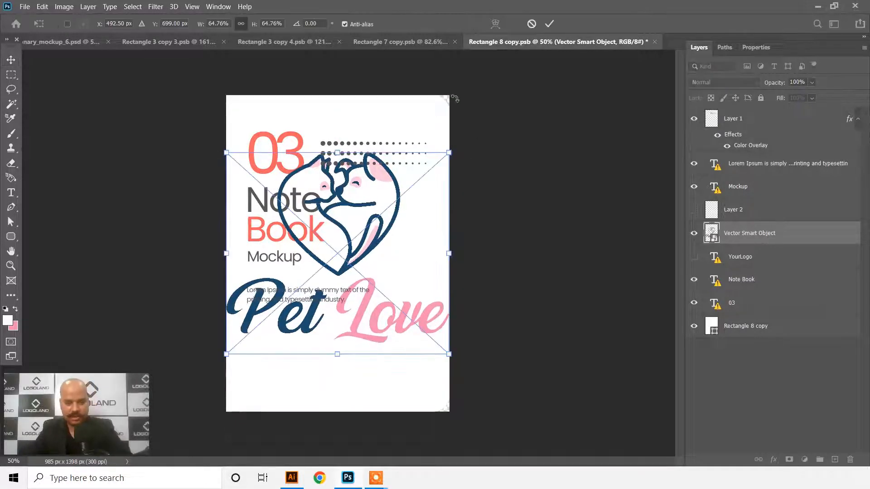
Step: Scale the notebook's Pet Love logo to about 16% and place it beneath the Lorem Ipsum text near the cover's lower edge
{"action": "left_click_drag", "start_coordinate": [448, 152], "coordinate": [392, 229]}
{"action": "left_click_drag", "start_coordinate": [355, 265], "coordinate": [309, 362]}
{"action": "left_click_drag", "start_coordinate": [330, 333], "coordinate": [319, 339]}
{"action": "left_click_drag", "start_coordinate": [303, 372], "coordinate": [299, 373]}
{"action": "left_click_drag", "start_coordinate": [314, 342], "coordinate": [312, 340]}
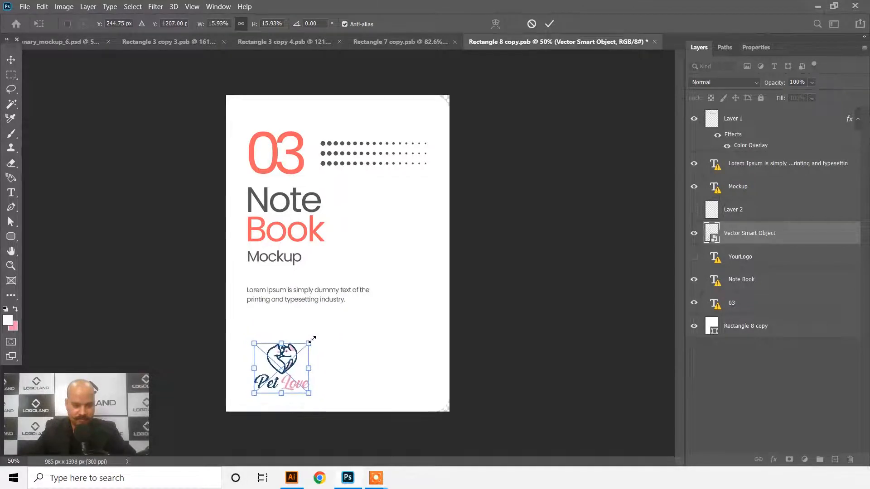
{"action": "key", "text": "Return"}
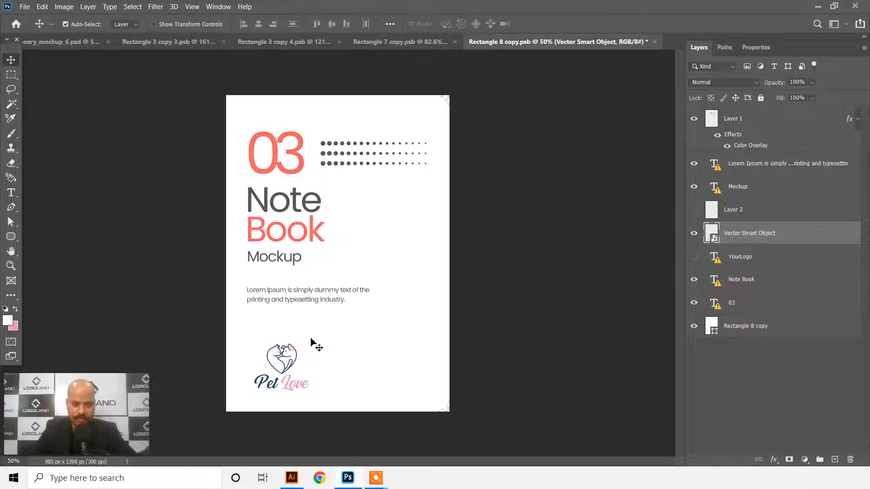
Step: Save the notebook design and inspect the updated notebook and the letterhead's placeholder logo in the stationery mockup
{"action": "key", "text": "ctrl"}
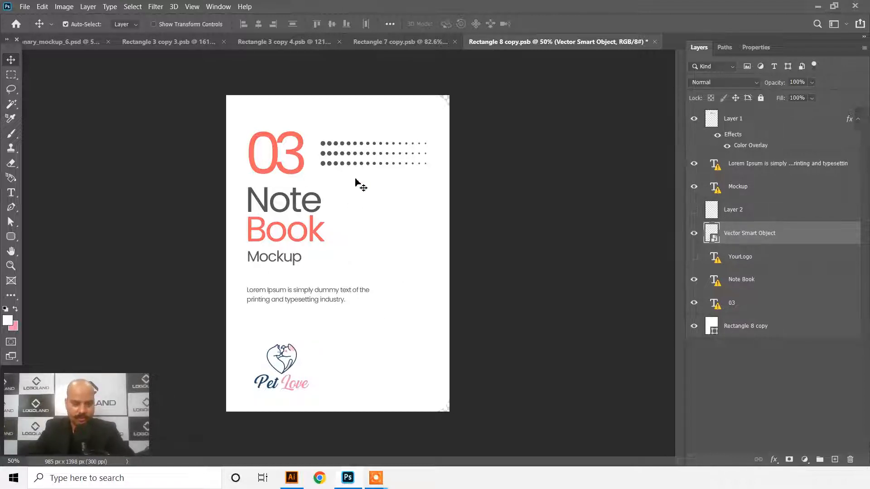
{"action": "key", "text": "ctrl"}
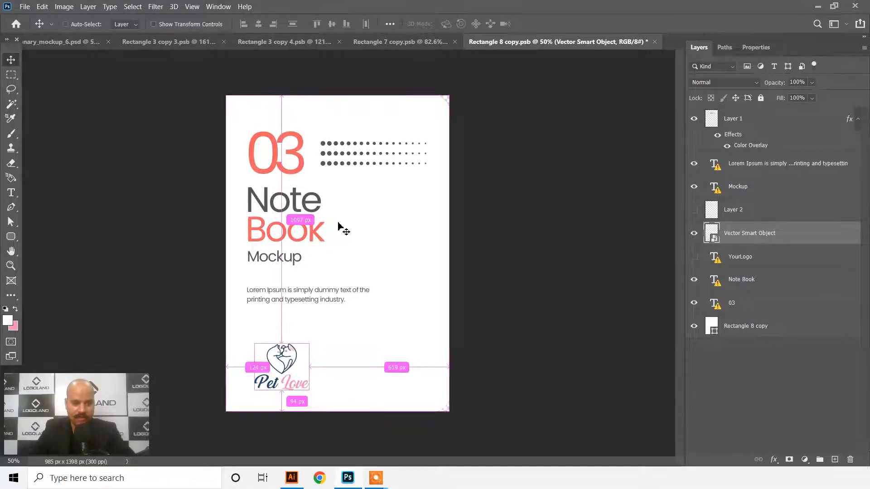
{"action": "key", "text": "ctrl"}
{"action": "key", "text": "ctrl"}
{"action": "key", "text": "ctrl+s"}
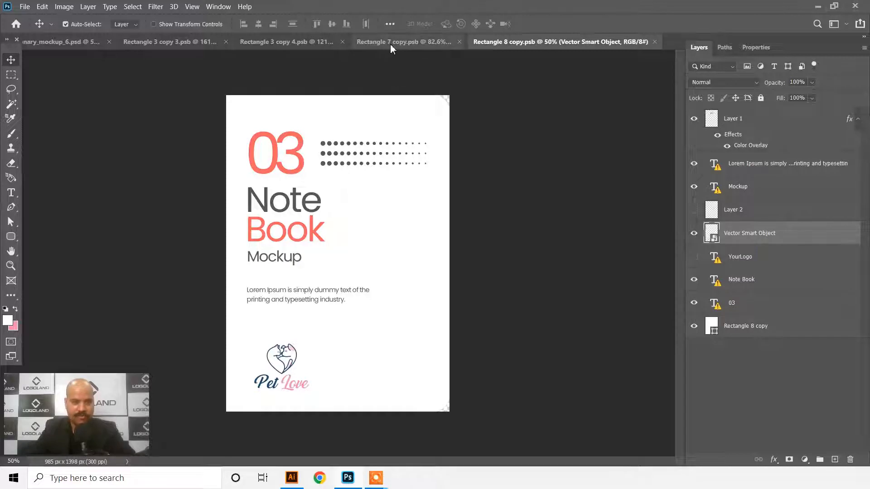
{"action": "left_click", "coordinate": [78, 42]}
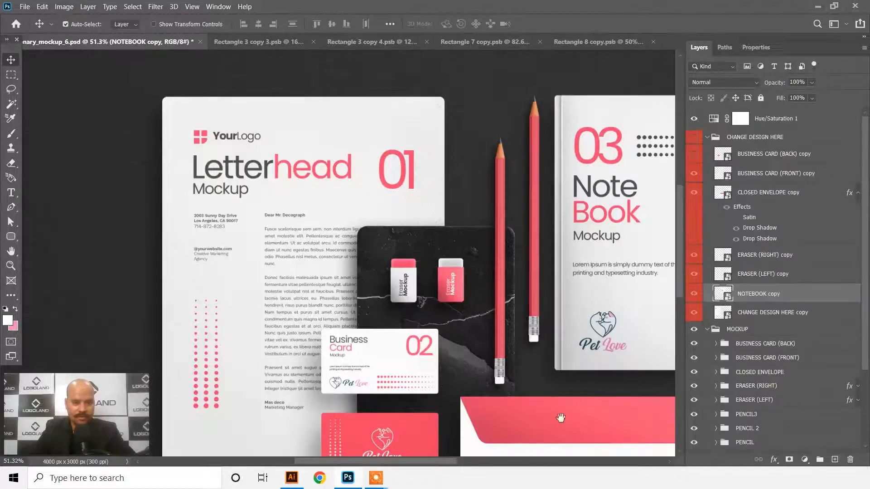
{"action": "scroll", "coordinate": [494, 314], "scroll_direction": "up", "scroll_amount": 2}
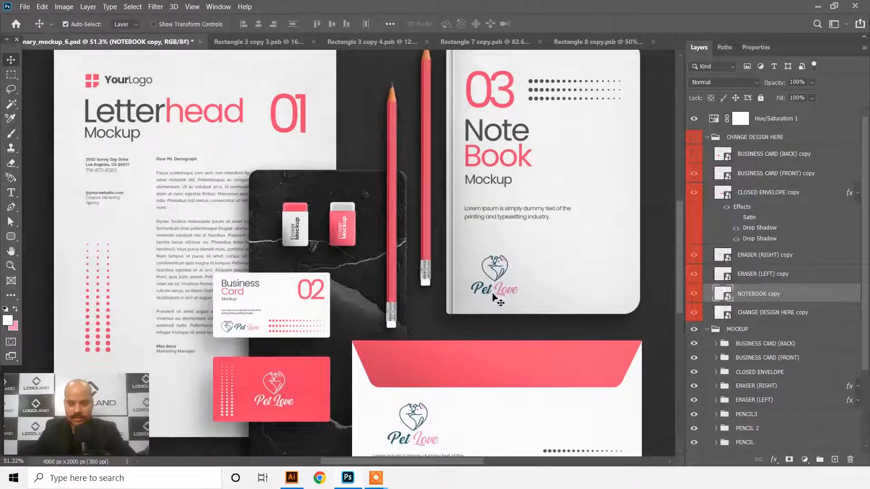
{"action": "scroll", "coordinate": [521, 277], "scroll_direction": "down", "scroll_amount": 1}
{"action": "scroll", "coordinate": [233, 203], "scroll_direction": "up", "scroll_amount": 3}
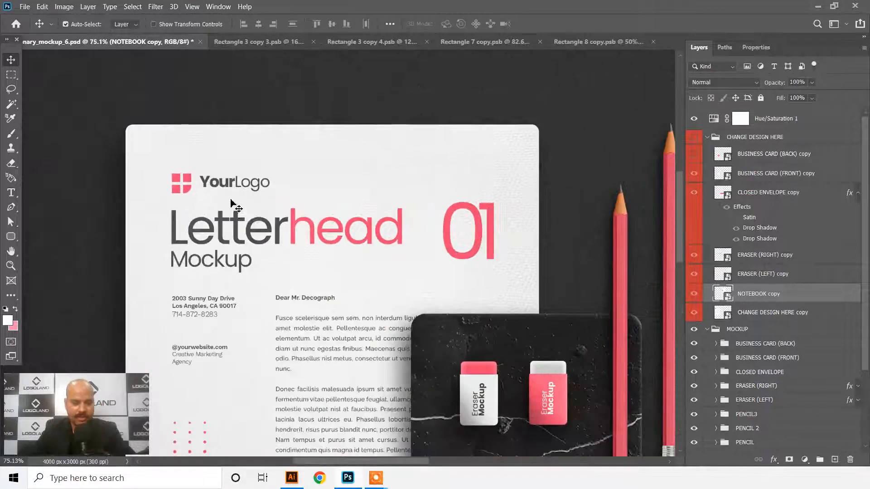
{"action": "left_click_drag", "start_coordinate": [236, 203], "coordinate": [245, 200]}
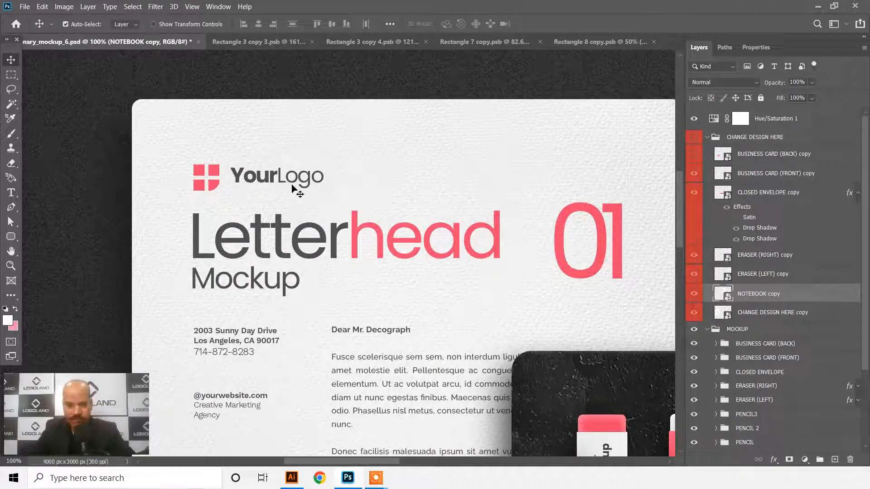
Step: Copy the horizontal Pet Love logo from the lower part of artboard 2 in Illustrator and return to Photoshop
{"action": "left_click", "coordinate": [285, 483]}
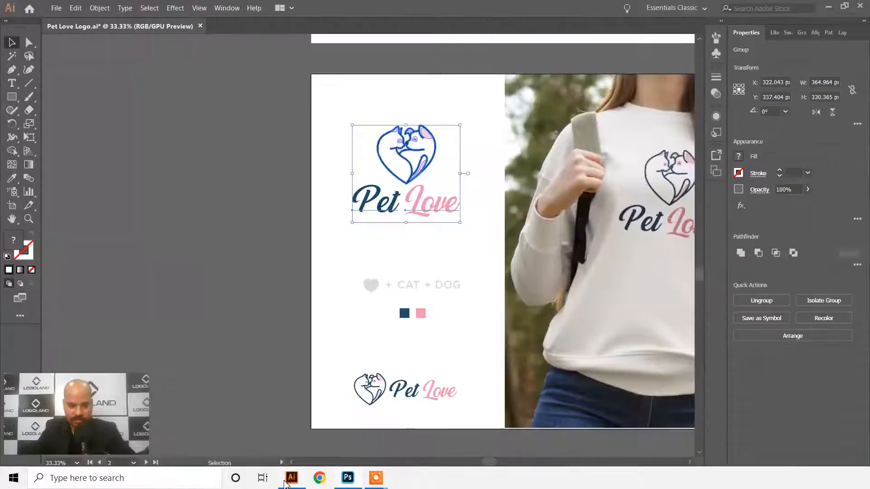
{"action": "left_click", "coordinate": [268, 300]}
{"action": "left_click_drag", "start_coordinate": [317, 352], "coordinate": [472, 424]}
{"action": "key", "text": "ctrl"}
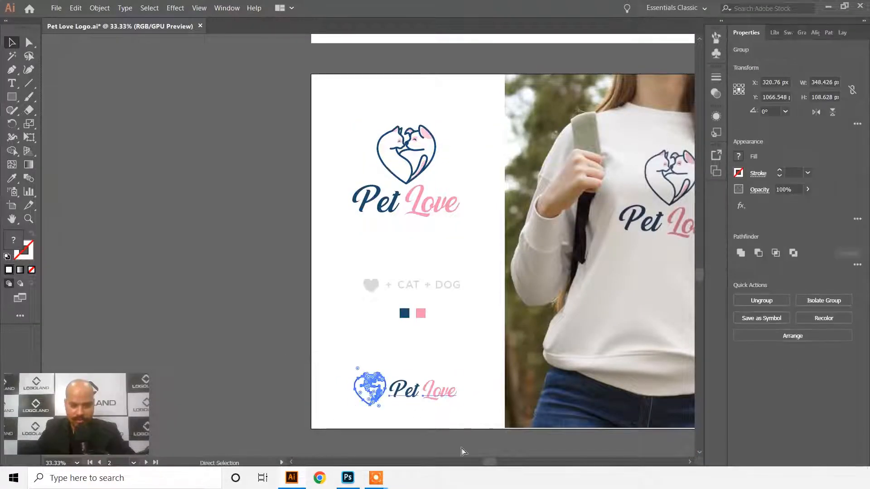
{"action": "left_click", "coordinate": [347, 477]}
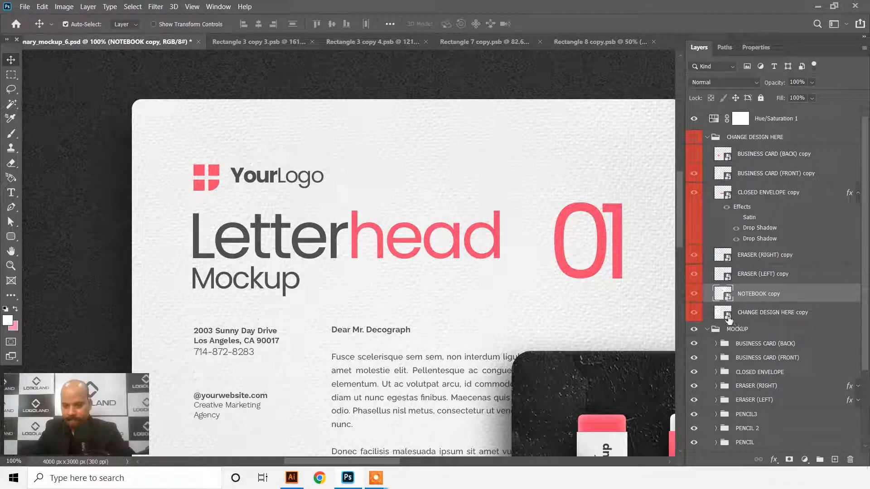
Step: Close the Rectangle 3 copy 3, Rectangle 3 copy 4 and Rectangle 7 copy smart object documents
{"action": "left_click", "coordinate": [287, 42]}
{"action": "left_click", "coordinate": [314, 42]}
{"action": "left_click", "coordinate": [452, 186]}
{"action": "left_click", "coordinate": [336, 42]}
{"action": "left_click", "coordinate": [352, 42]}
{"action": "left_click", "coordinate": [452, 187]}
{"action": "left_click", "coordinate": [395, 42]}
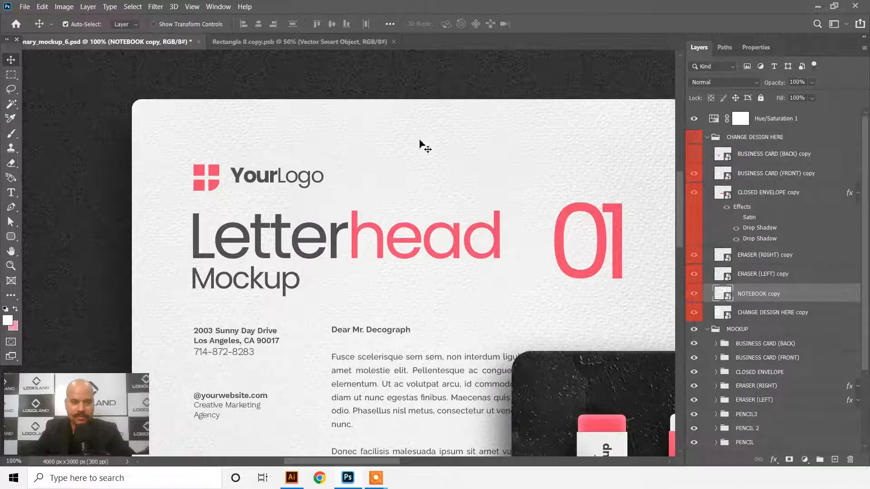
Step: Close the Rectangle 8 copy document and open the letterhead's CHANGE DESIGN HERE copy smart object without resolving its missing fonts
{"action": "left_click", "coordinate": [394, 42]}
{"action": "scroll", "coordinate": [469, 175], "scroll_direction": "down", "scroll_amount": 3}
{"action": "left_click_drag", "start_coordinate": [481, 315], "coordinate": [432, 285]}
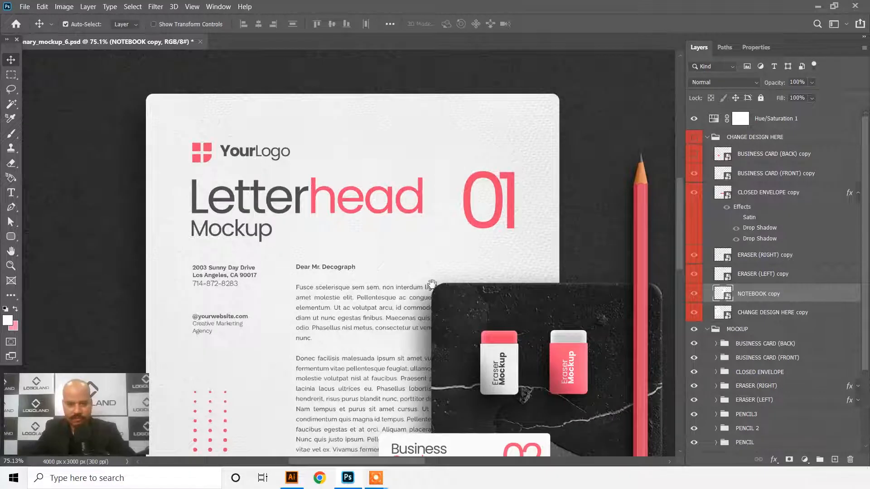
{"action": "double_click", "coordinate": [725, 316]}
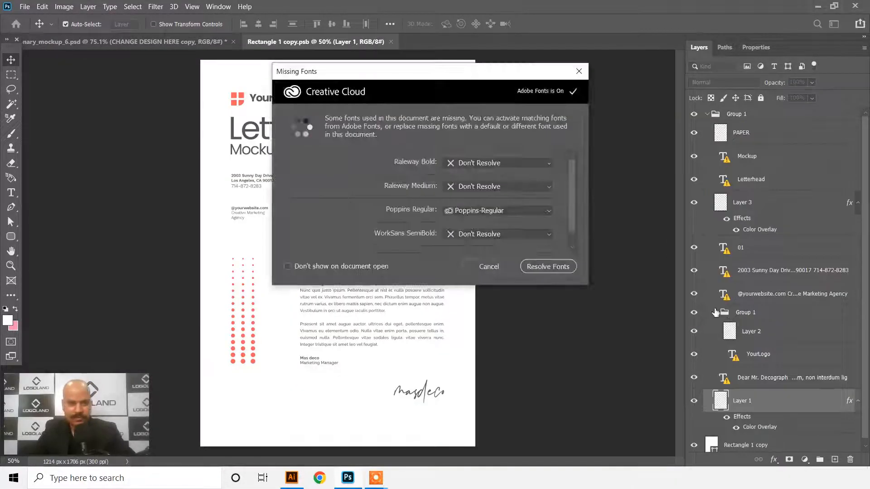
{"action": "left_click", "coordinate": [489, 266]}
Step: Paste the horizontal Pet Love logo as a smart object, scale it to about 32% and place it beside the letterhead's placeholder logo
{"action": "key", "text": "ctrl+v"}
{"action": "left_click", "coordinate": [475, 132]}
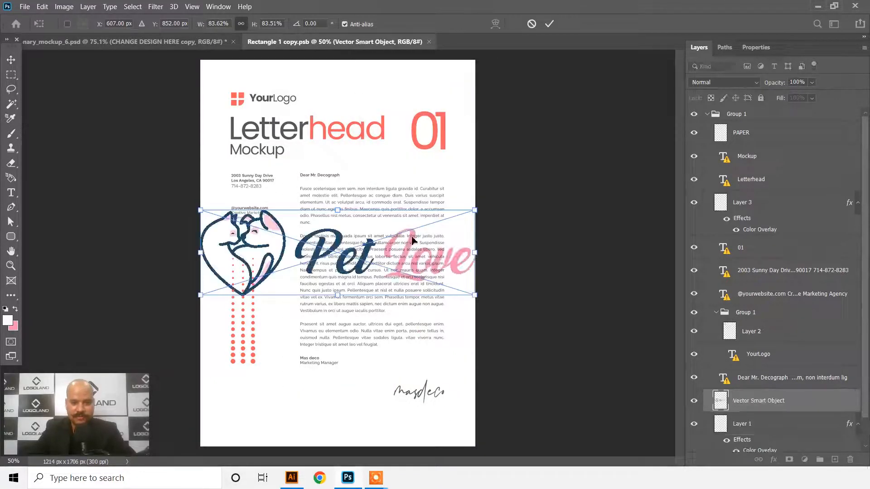
{"action": "left_click_drag", "start_coordinate": [479, 212], "coordinate": [393, 238]}
{"action": "left_click_drag", "start_coordinate": [366, 255], "coordinate": [380, 108]}
{"action": "scroll", "coordinate": [371, 112], "scroll_direction": "up", "scroll_amount": 5}
{"action": "key", "text": "alt+space"}
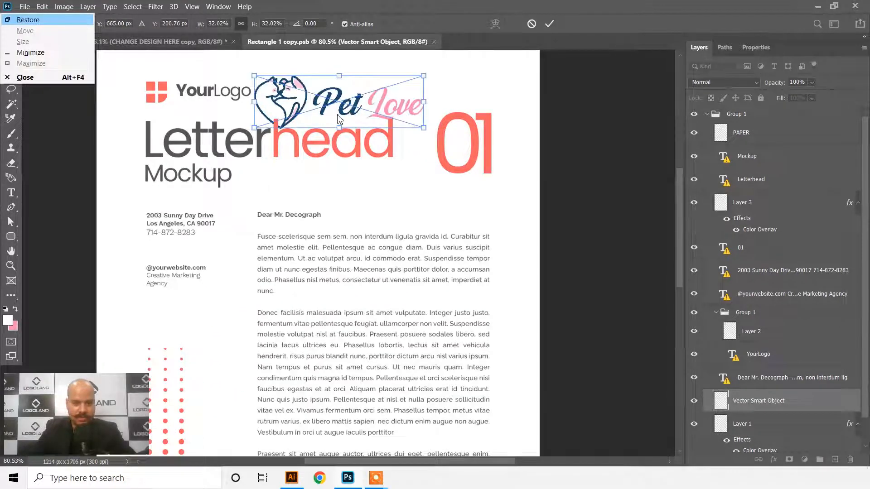
{"action": "key", "text": "Escape"}
{"action": "key", "text": "Return"}
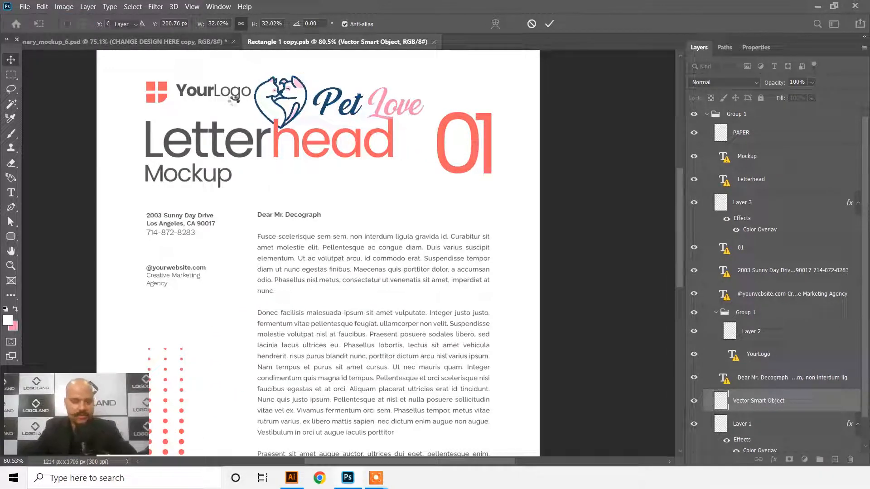
Step: Hide the letterhead's placeholder logo by turning off the Layer 2 icon and the YourLogo text layer
{"action": "left_click", "coordinate": [177, 99]}
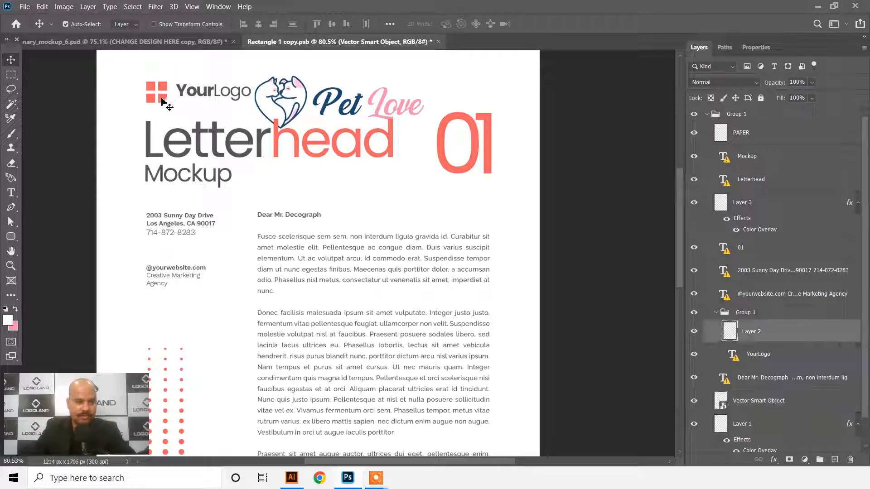
{"action": "left_click", "coordinate": [693, 331]}
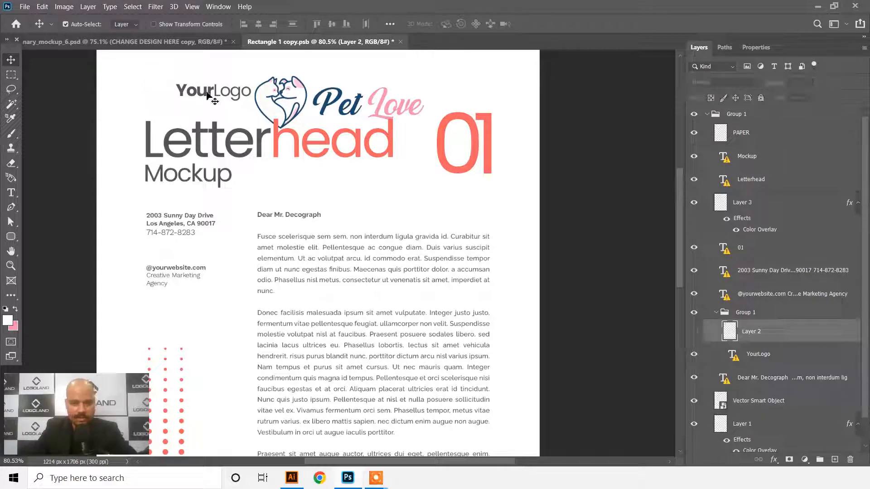
{"action": "left_click", "coordinate": [218, 100]}
{"action": "left_click", "coordinate": [693, 357]}
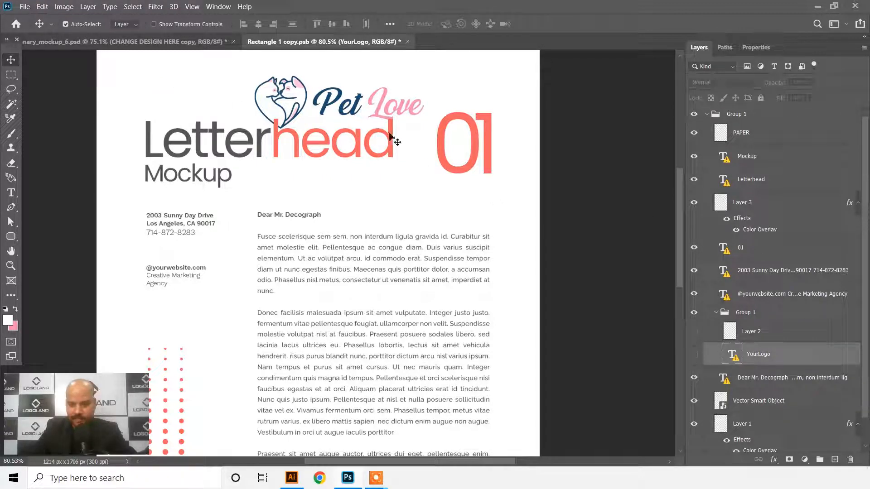
Step: Scale the Pet Love logo to about 21% and align it above the start of the Letterhead heading
{"action": "left_click_drag", "start_coordinate": [334, 108], "coordinate": [212, 92]}
{"action": "key", "text": "ctrl+t"}
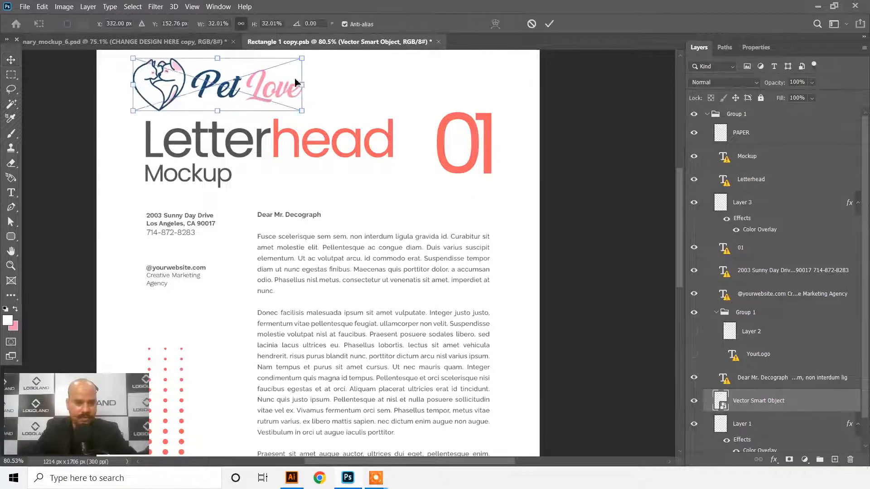
{"action": "left_click_drag", "start_coordinate": [307, 60], "coordinate": [255, 74]}
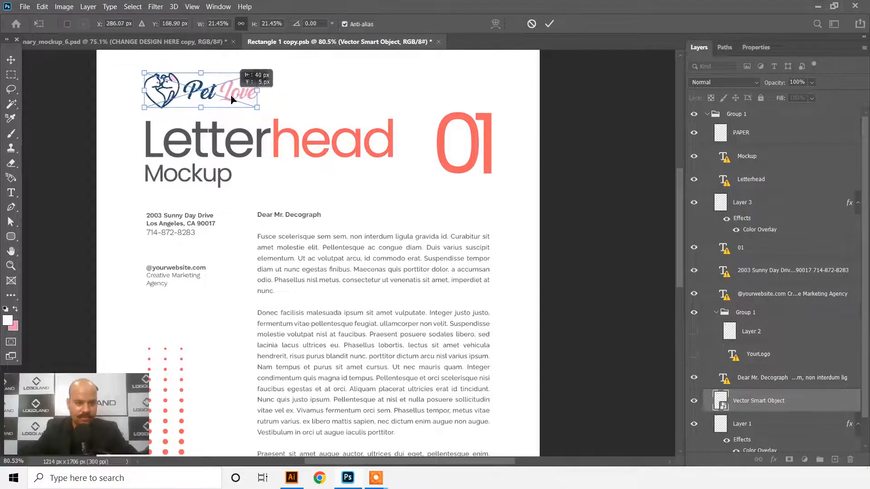
{"action": "key", "text": "Return"}
Step: Adjust the logo's spacing above the Letterhead heading, save the design and check it in the stationery mockup
{"action": "scroll", "coordinate": [365, 155], "scroll_direction": "down", "scroll_amount": 3}
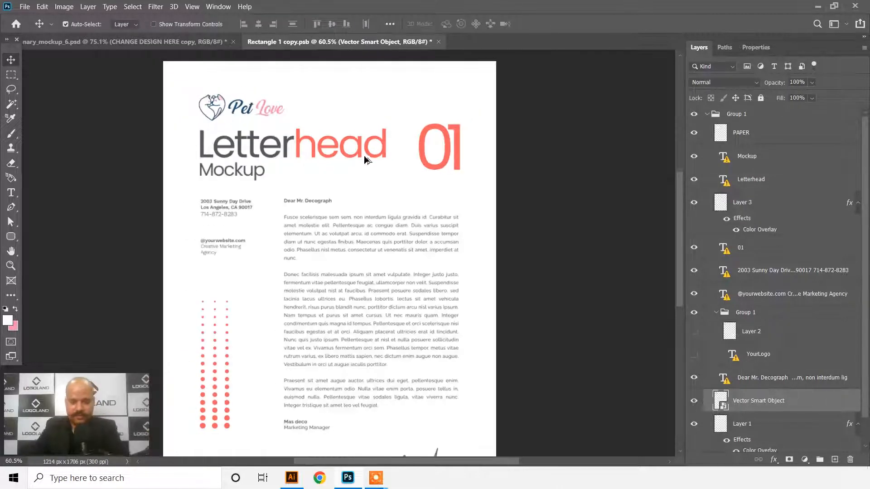
{"action": "scroll", "coordinate": [254, 114], "scroll_direction": "up", "scroll_amount": 2}
{"action": "scroll", "coordinate": [253, 113], "scroll_direction": "up", "scroll_amount": 1}
{"action": "left_click_drag", "start_coordinate": [277, 114], "coordinate": [286, 117]}
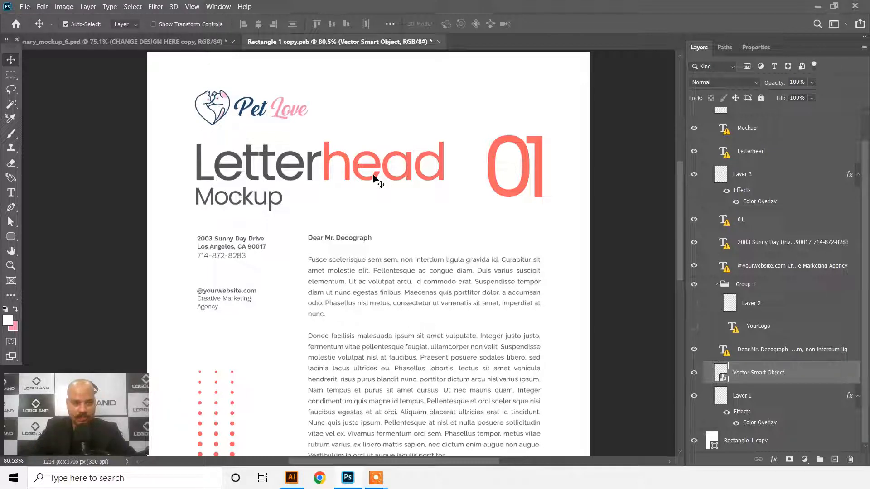
{"action": "key", "text": "ctrl+s"}
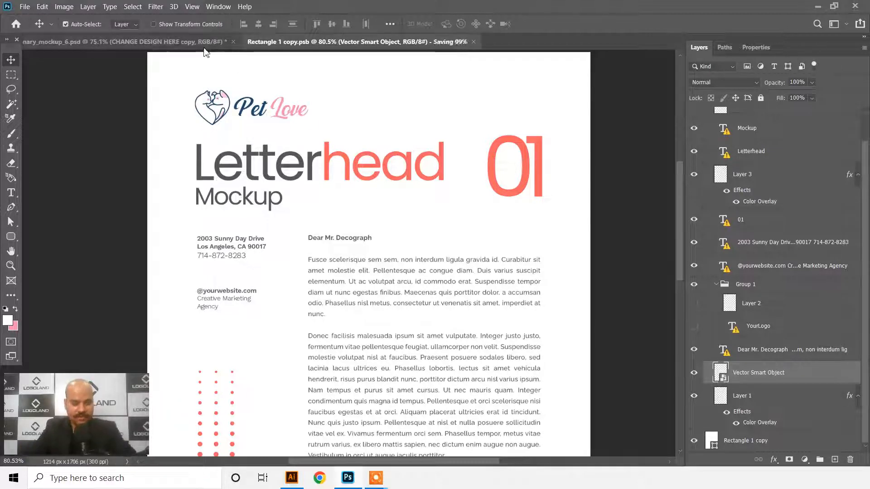
{"action": "left_click", "coordinate": [204, 45]}
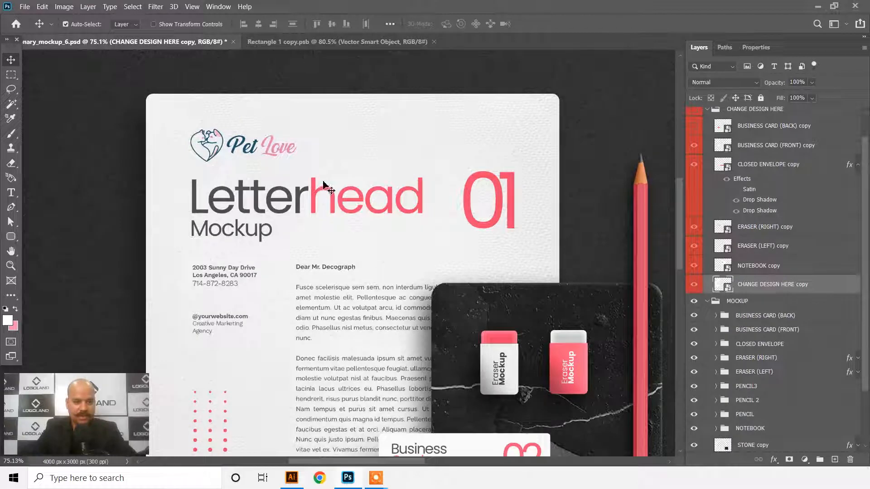
Step: Enlarge the letterhead's Pet Love logo to about 26%, save the design and review the whole stationery mockup
{"action": "left_click", "coordinate": [349, 45]}
{"action": "key", "text": "ctrl+t"}
{"action": "left_click_drag", "start_coordinate": [289, 127], "coordinate": [328, 131]}
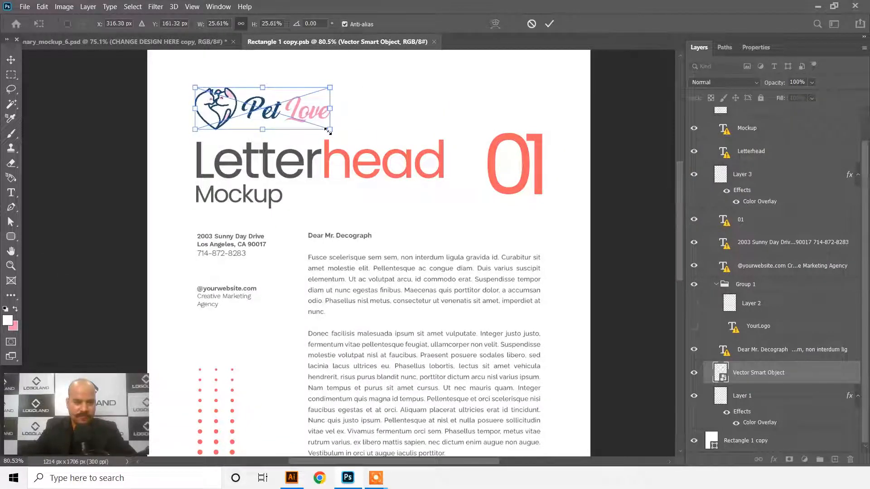
{"action": "key", "text": "Return"}
{"action": "key", "text": "ctrl+s"}
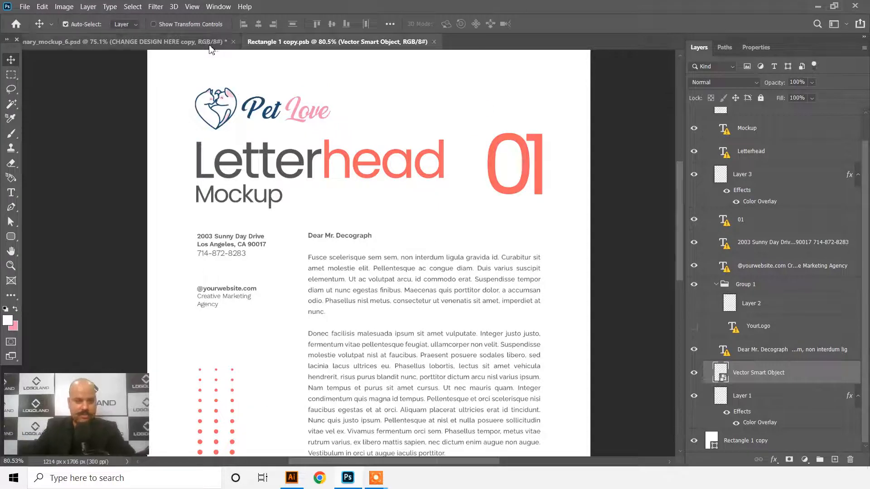
{"action": "left_click", "coordinate": [206, 46]}
{"action": "scroll", "coordinate": [360, 208], "scroll_direction": "down", "scroll_amount": 2}
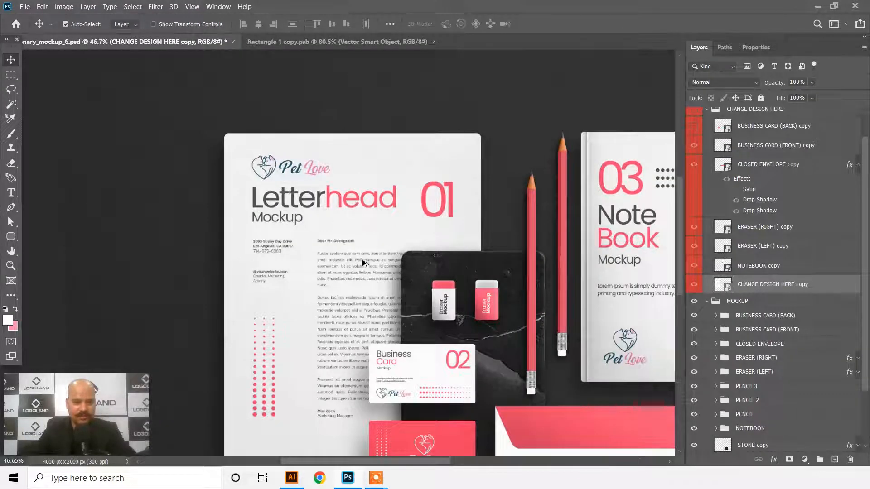
{"action": "left_click_drag", "start_coordinate": [469, 306], "coordinate": [395, 232]}
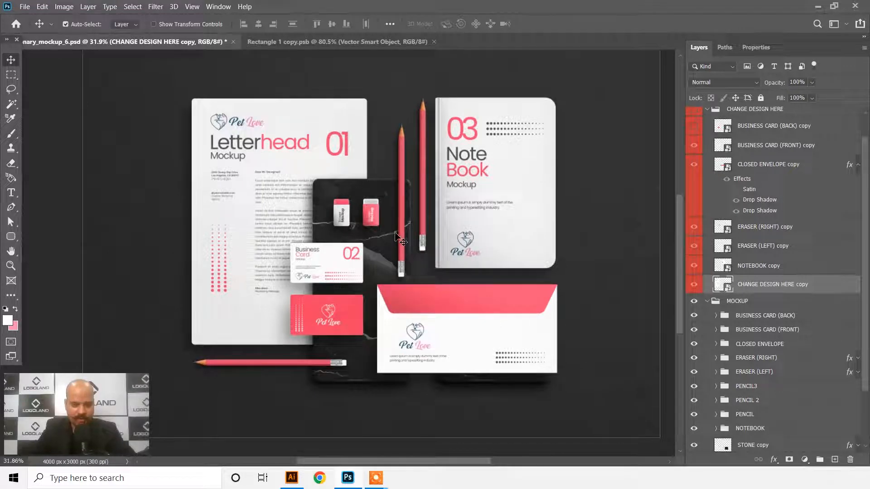
Step: Stamp all visible mockup layers into one merged layer above Hue/Saturation 1 and select its full area for copying
{"action": "scroll", "coordinate": [781, 129], "scroll_direction": "up", "scroll_amount": 2}
{"action": "left_click", "coordinate": [780, 121]}
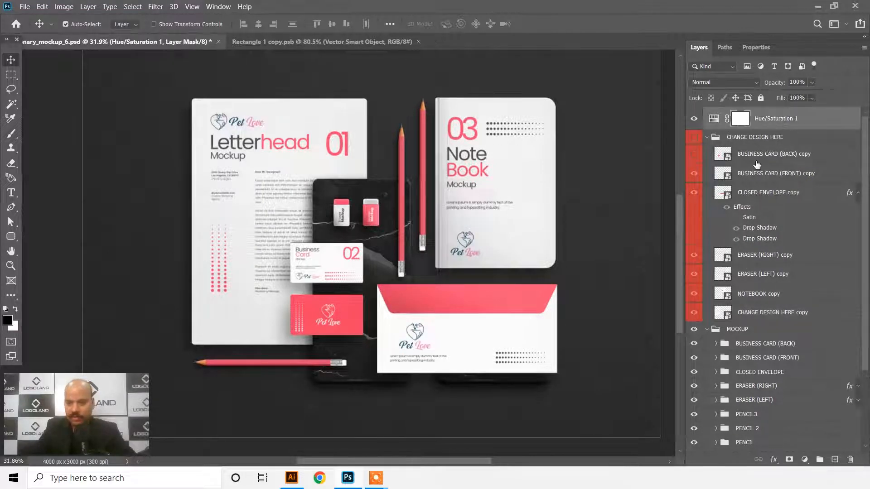
{"action": "scroll", "coordinate": [758, 166], "scroll_direction": "down", "scroll_amount": 4}
{"action": "left_click", "coordinate": [757, 444], "text": "shift"}
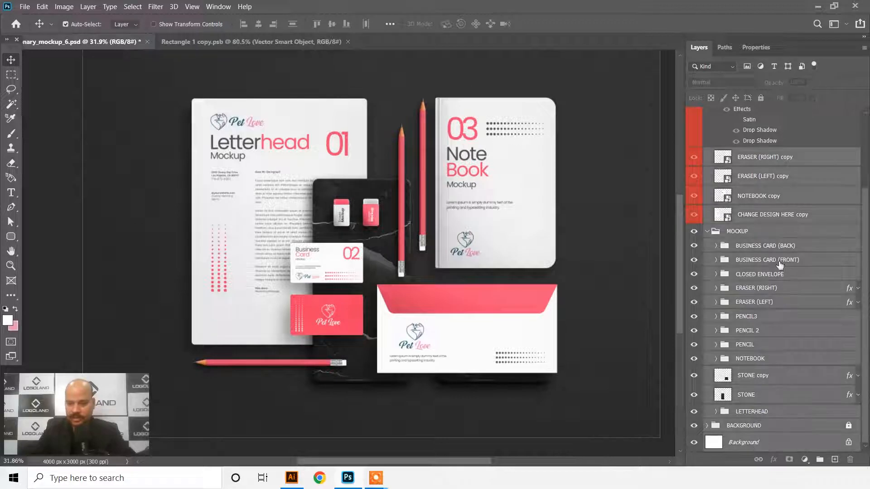
{"action": "scroll", "coordinate": [800, 228], "scroll_direction": "up", "scroll_amount": 2}
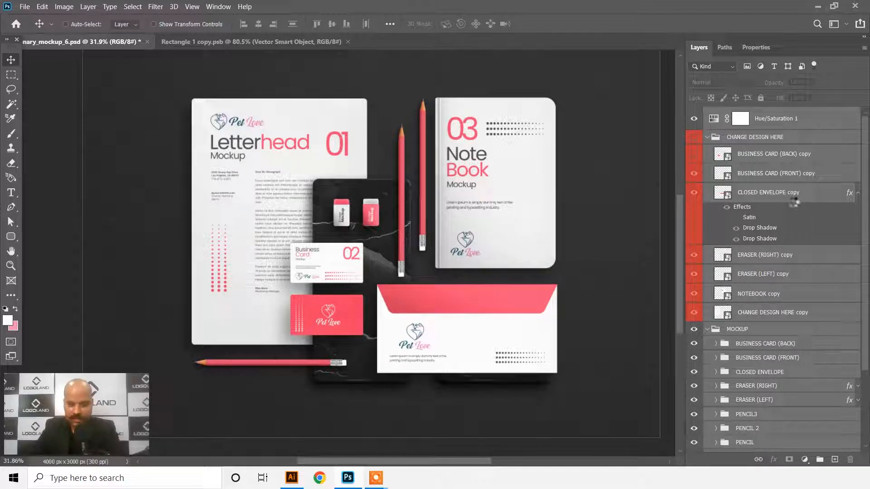
{"action": "key", "text": "ctrl+shift+alt+e"}
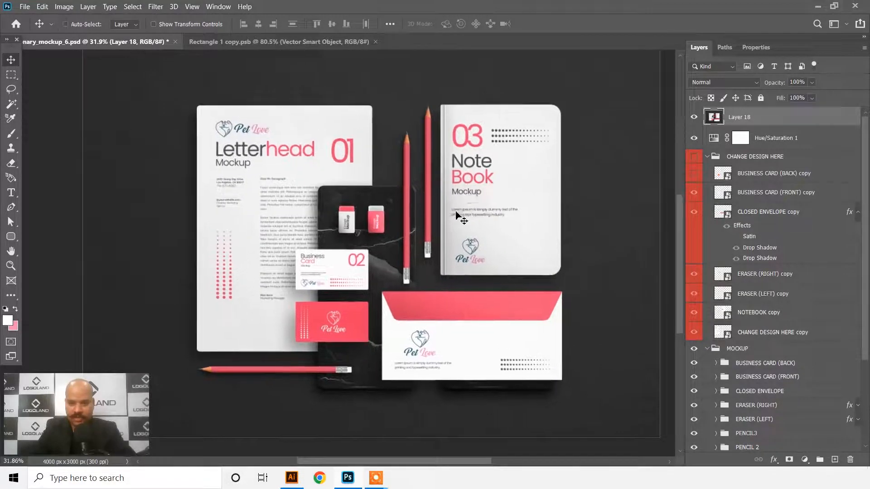
{"action": "left_click", "coordinate": [715, 122], "text": "ctrl"}
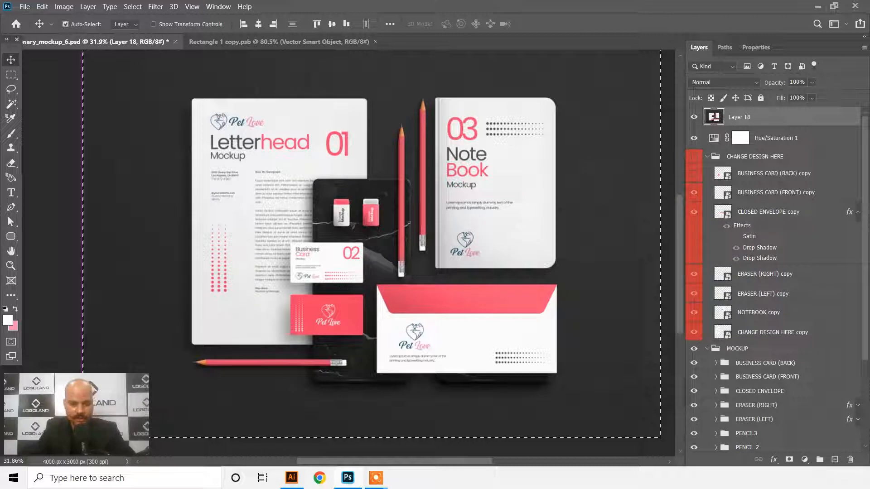
Step: Switch to Illustrator and duplicate artboard 3 with its artwork directly beneath the original
{"action": "key", "text": "alt+Tab"}
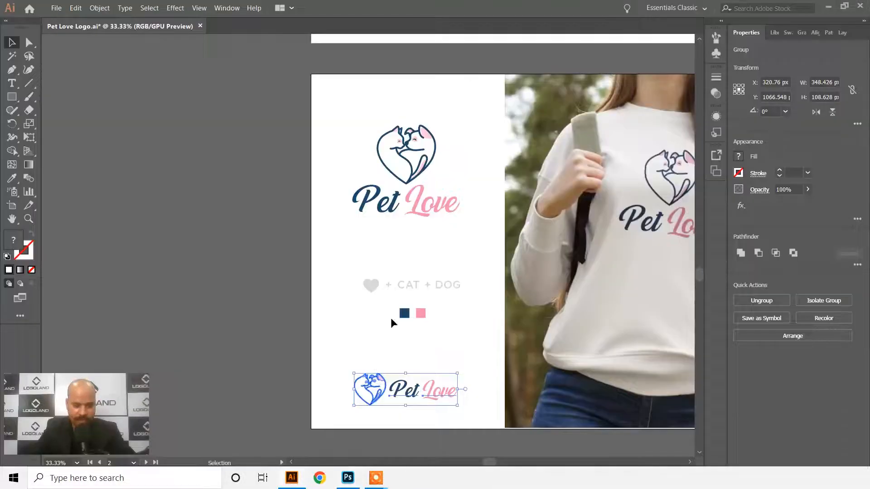
{"action": "scroll", "coordinate": [392, 324], "scroll_direction": "down", "scroll_amount": 6}
{"action": "left_click_drag", "start_coordinate": [440, 357], "coordinate": [461, 189]}
{"action": "scroll", "coordinate": [447, 245], "scroll_direction": "up", "scroll_amount": 3}
{"action": "key", "text": "shift+o"}
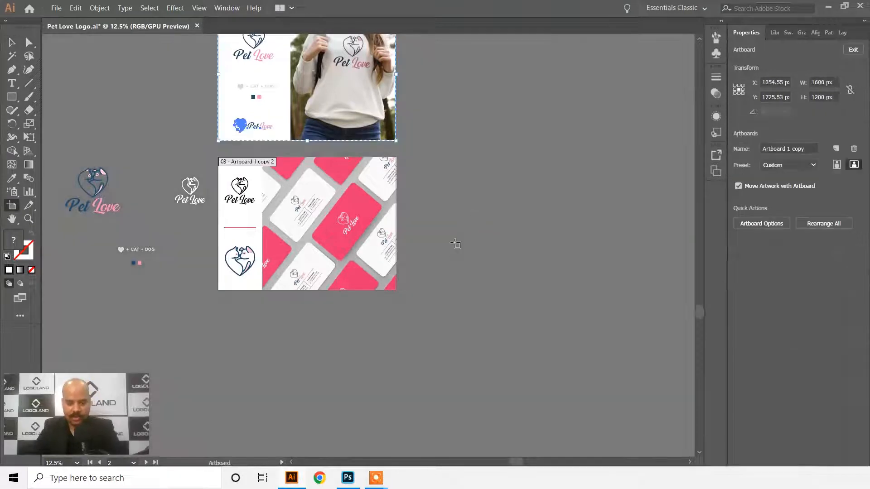
{"action": "scroll", "coordinate": [455, 244], "scroll_direction": "down", "scroll_amount": 2}
{"action": "left_click_drag", "start_coordinate": [389, 161], "coordinate": [407, 303]}
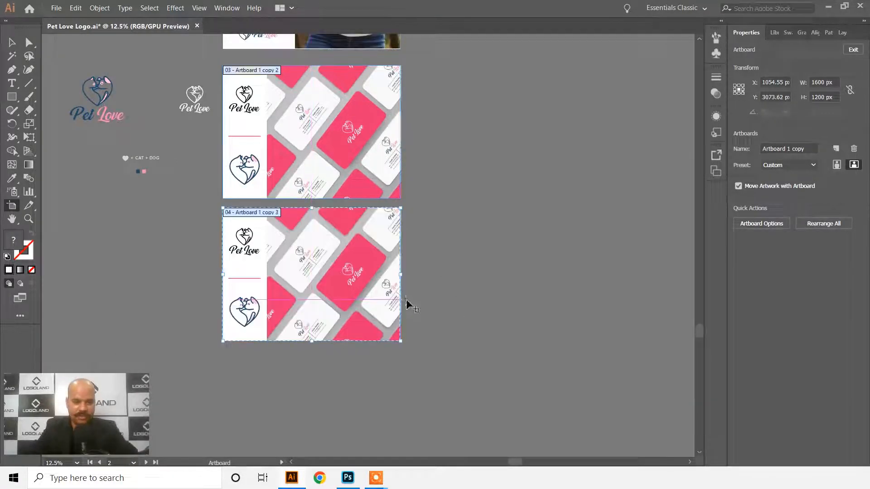
Step: Delete the business card mockup image from artboard 4
{"action": "key", "text": "v"}
{"action": "scroll", "coordinate": [360, 272], "scroll_direction": "up", "scroll_amount": 1}
{"action": "left_click", "coordinate": [356, 272]}
{"action": "key", "text": "Delete"}
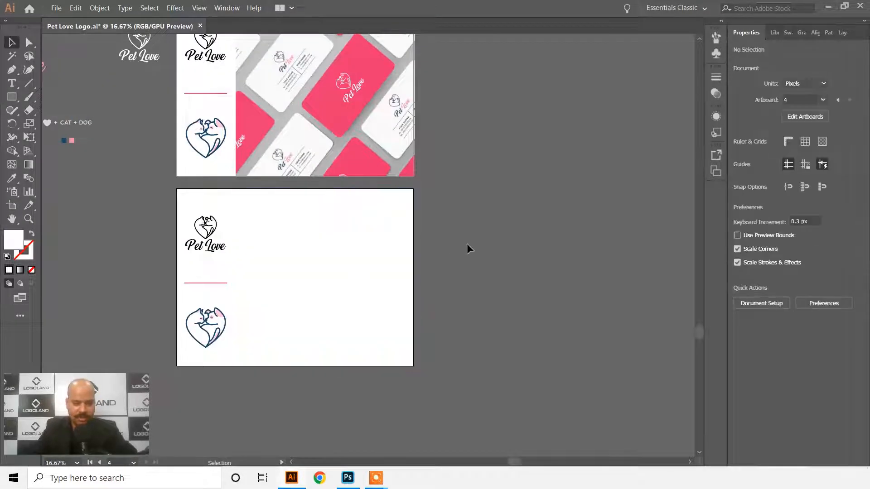
Step: Paste the stationery mockup image, align it to artboard 4's upper-right corner and enlarge it proportionally to about 1216 px wide
{"action": "key", "text": "ctrl+v"}
{"action": "left_click_drag", "start_coordinate": [382, 273], "coordinate": [354, 241]}
{"action": "left_click_drag", "start_coordinate": [454, 152], "coordinate": [476, 140]}
{"action": "key", "text": "ctrl+plus"}
{"action": "key", "text": "ctrl+plus"}
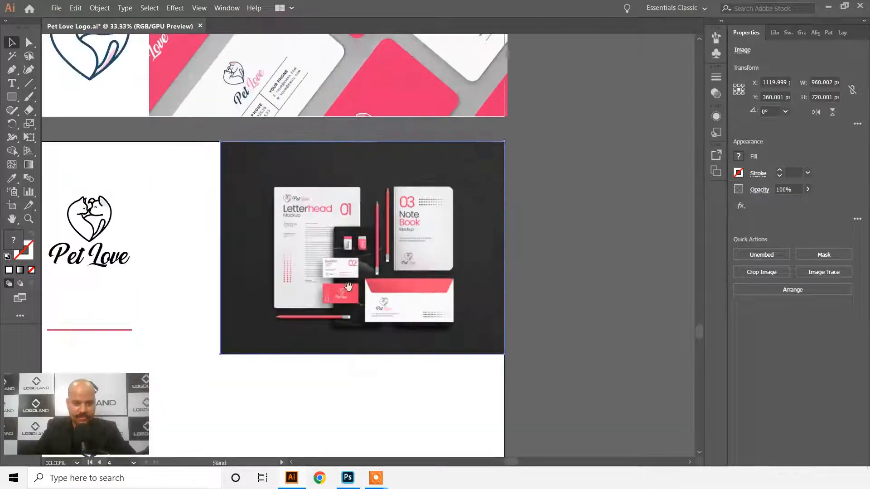
{"action": "left_click_drag", "start_coordinate": [349, 287], "coordinate": [442, 115]}
{"action": "left_click_drag", "start_coordinate": [315, 186], "coordinate": [239, 340]}
{"action": "key", "text": "ctrl+minus"}
Step: Move artboard 4's logos and divider line outside the artboard and enlarge the stationery mockup image to fill it
{"action": "left_click_drag", "start_coordinate": [250, 213], "coordinate": [132, 212]}
{"action": "left_click", "coordinate": [362, 177]}
{"action": "left_click_drag", "start_coordinate": [293, 216], "coordinate": [236, 258]}
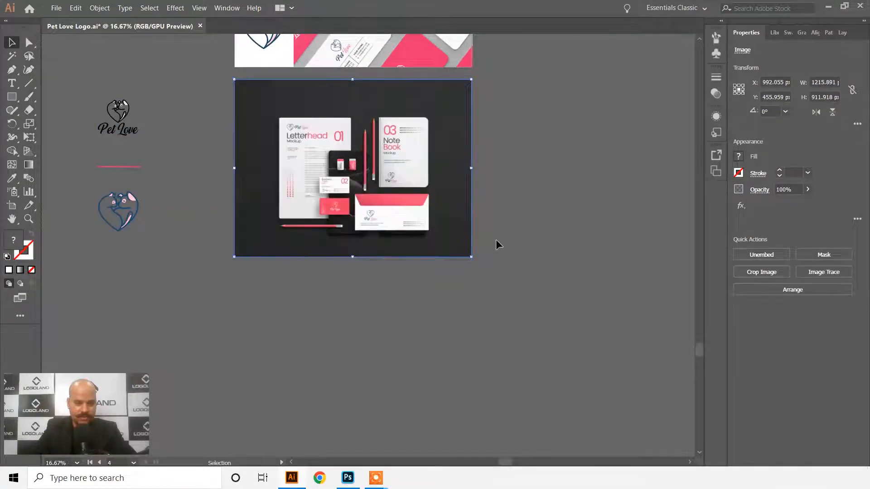
{"action": "left_click", "coordinate": [545, 192]}
Step: Examine the stationery mockup's fit on artboard 4 and its logo details up close
{"action": "key", "text": "ctrl+0"}
{"action": "scroll", "coordinate": [404, 167], "scroll_direction": "down", "scroll_amount": 2}
{"action": "left_click_drag", "start_coordinate": [539, 134], "coordinate": [518, 185]}
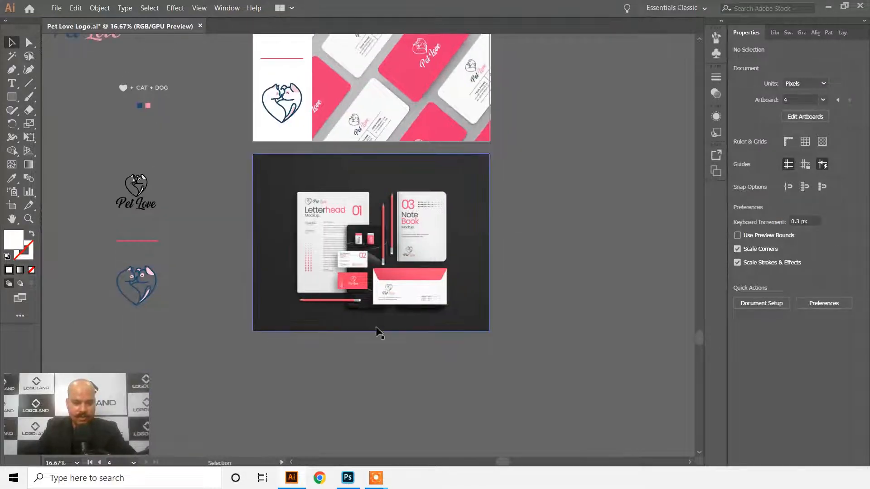
{"action": "scroll", "coordinate": [394, 241], "scroll_direction": "up", "scroll_amount": 4}
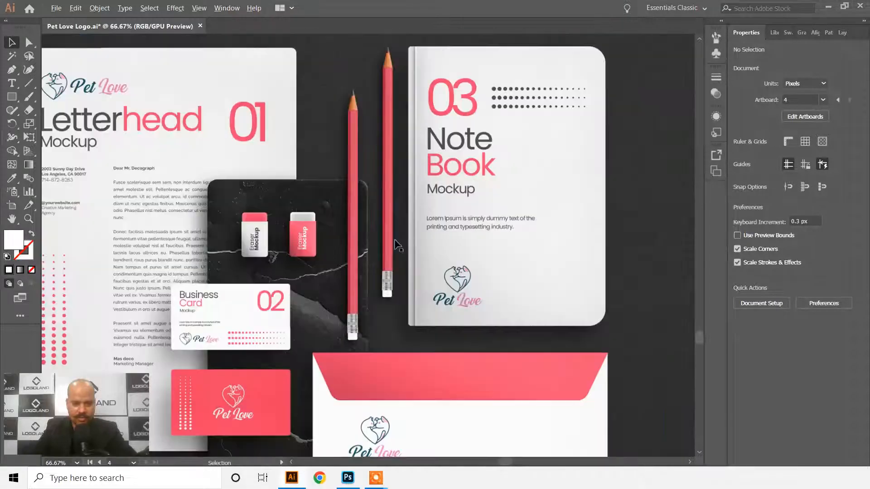
{"action": "left_click_drag", "start_coordinate": [340, 180], "coordinate": [401, 256]}
{"action": "scroll", "coordinate": [364, 167], "scroll_direction": "down", "scroll_amount": 5}
{"action": "left_click_drag", "start_coordinate": [376, 148], "coordinate": [413, 212]}
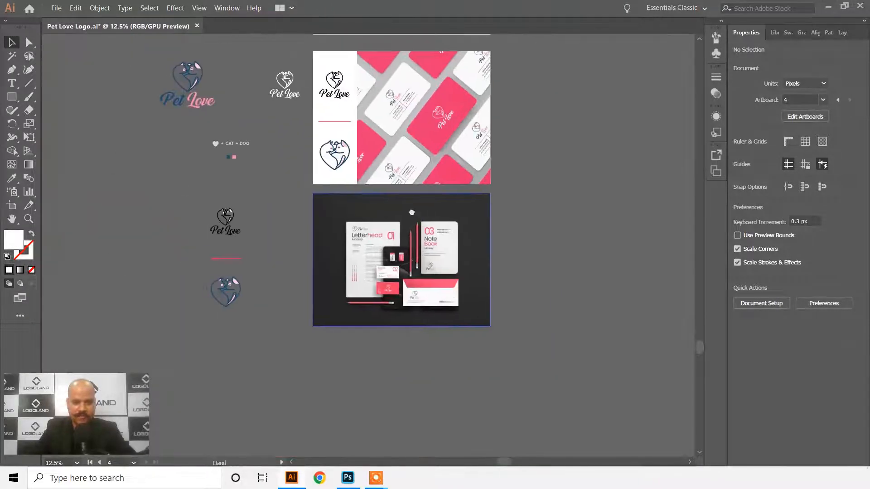
Step: Delete the leftover logo copies, divider line, heart-cat-dog tagline and colour swatches lying beside the artboards
{"action": "left_click_drag", "start_coordinate": [220, 259], "coordinate": [268, 326]}
{"action": "key", "text": "Delete"}
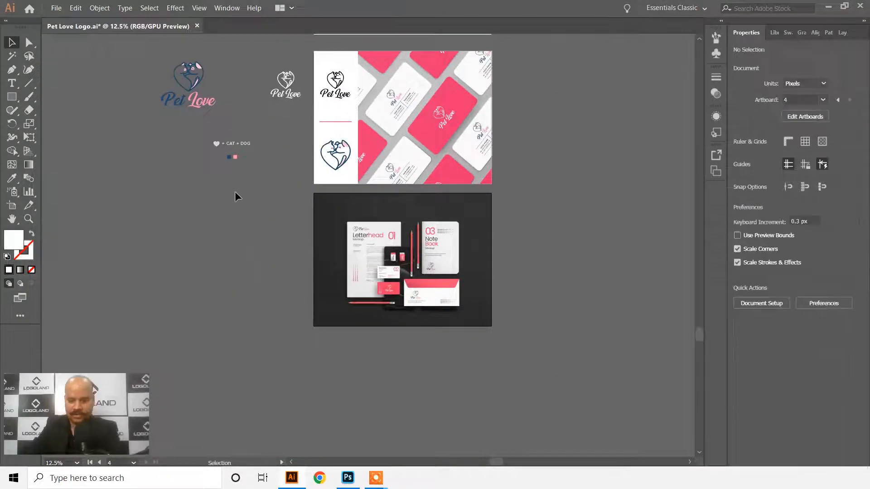
{"action": "scroll", "coordinate": [247, 187], "scroll_direction": "up", "scroll_amount": 2}
{"action": "scroll", "coordinate": [247, 187], "scroll_direction": "up", "scroll_amount": 1}
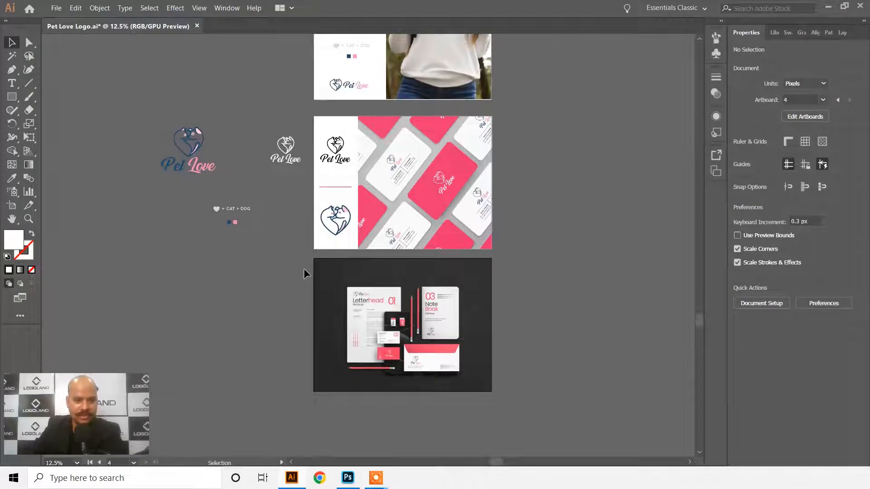
{"action": "key", "text": "Delete"}
{"action": "scroll", "coordinate": [505, 240], "scroll_direction": "up", "scroll_amount": 1}
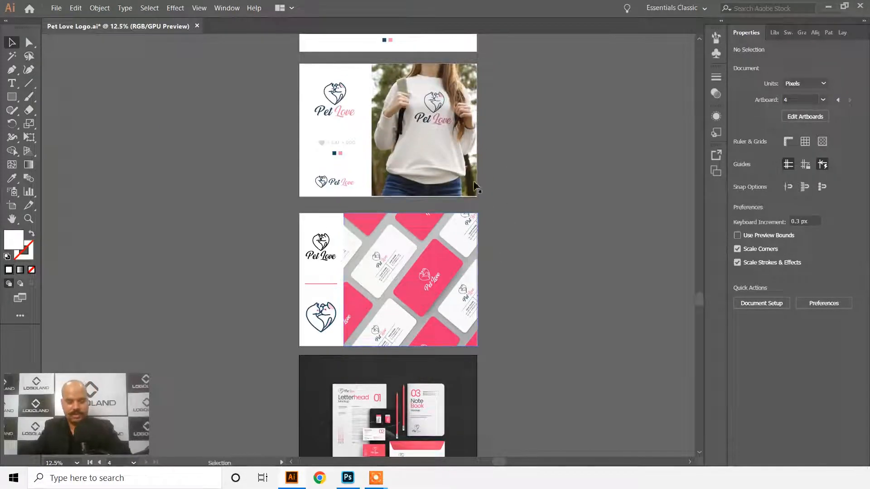
Step: Review the presentation artboards in sequence, checking the main logo, sweatshirt mockup and business card mockup layouts
{"action": "scroll", "coordinate": [497, 253], "scroll_direction": "up", "scroll_amount": 1, "text": "alt"}
{"action": "scroll", "coordinate": [489, 283], "scroll_direction": "up", "scroll_amount": 10}
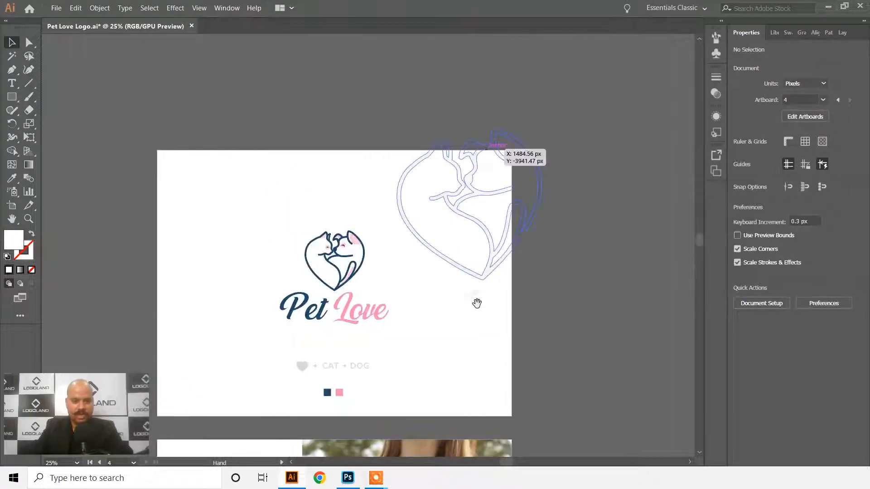
{"action": "scroll", "coordinate": [429, 198], "scroll_direction": "down", "scroll_amount": 8}
{"action": "scroll", "coordinate": [409, 334], "scroll_direction": "down", "scroll_amount": 14}
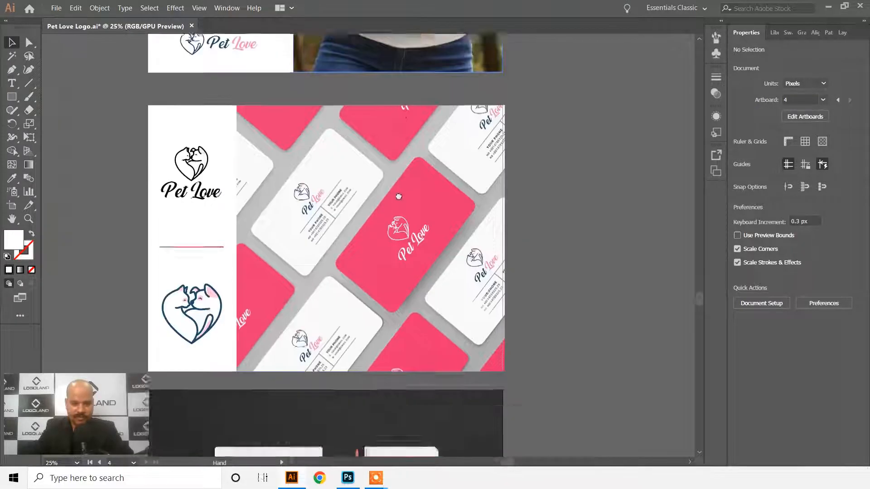
{"action": "scroll", "coordinate": [434, 361], "scroll_direction": "up", "scroll_amount": 7}
{"action": "scroll", "coordinate": [433, 361], "scroll_direction": "up", "scroll_amount": 12}
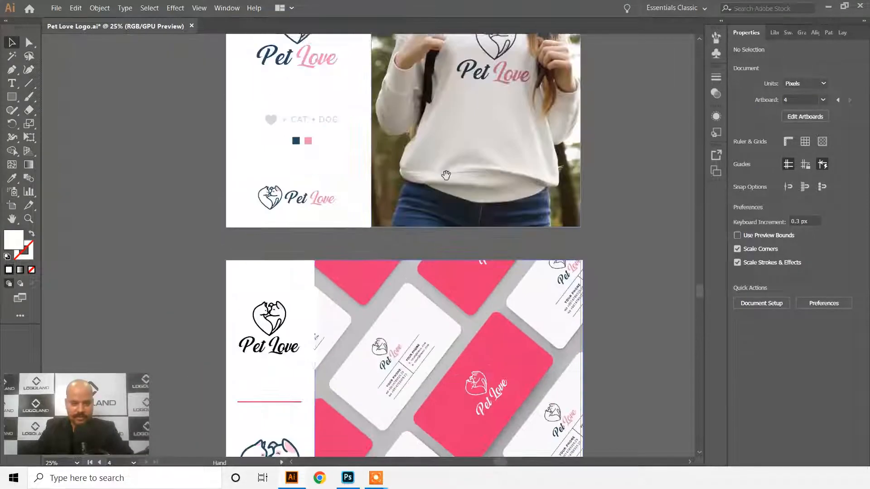
{"action": "scroll", "coordinate": [400, 194], "scroll_direction": "down", "scroll_amount": 13}
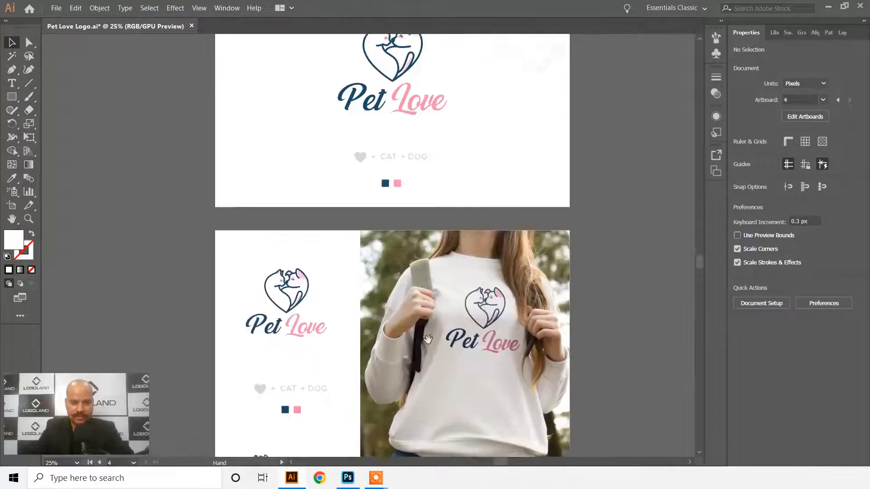
{"action": "left_click_drag", "start_coordinate": [413, 142], "coordinate": [433, 228]}
Step: Start saving the document under a new name and set the file format to Adobe PDF
{"action": "left_click", "coordinate": [56, 7]}
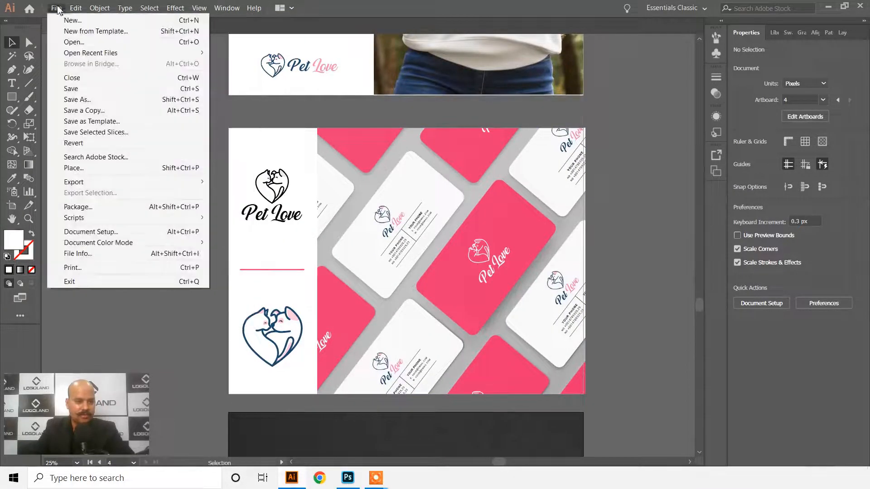
{"action": "left_click", "coordinate": [111, 102]}
{"action": "left_click", "coordinate": [186, 364]}
{"action": "left_click", "coordinate": [278, 239]}
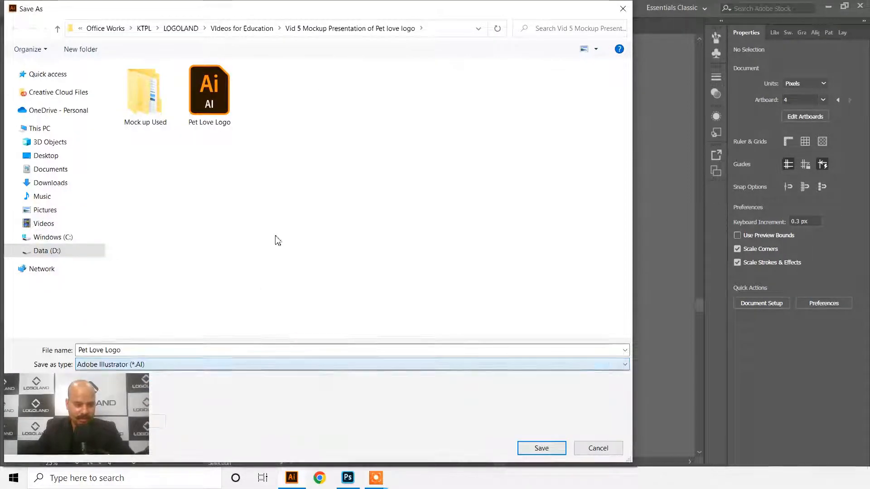
{"action": "left_click_drag", "start_coordinate": [334, 15], "coordinate": [454, 16]}
{"action": "left_click", "coordinate": [247, 365]}
{"action": "left_click", "coordinate": [244, 386]}
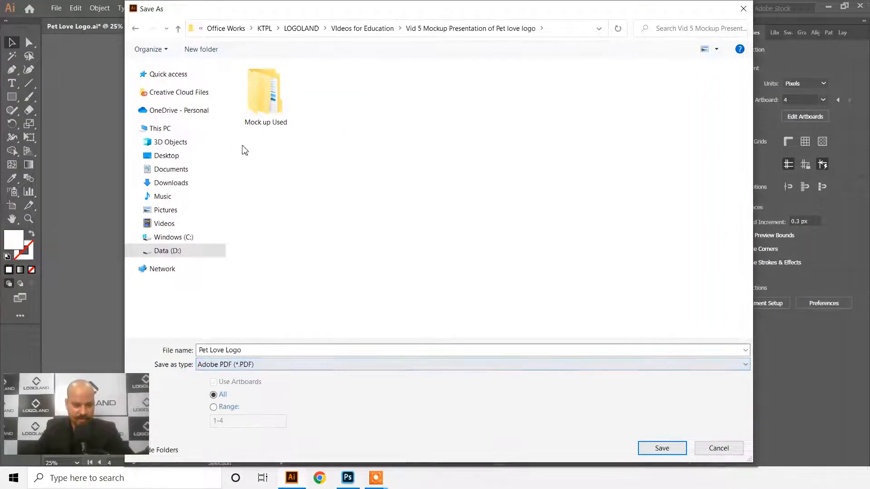
Step: Save the PDF to the Desktop as Pet Love Logo Presentation, using the Illustrator Default preset
{"action": "left_click", "coordinate": [173, 156]}
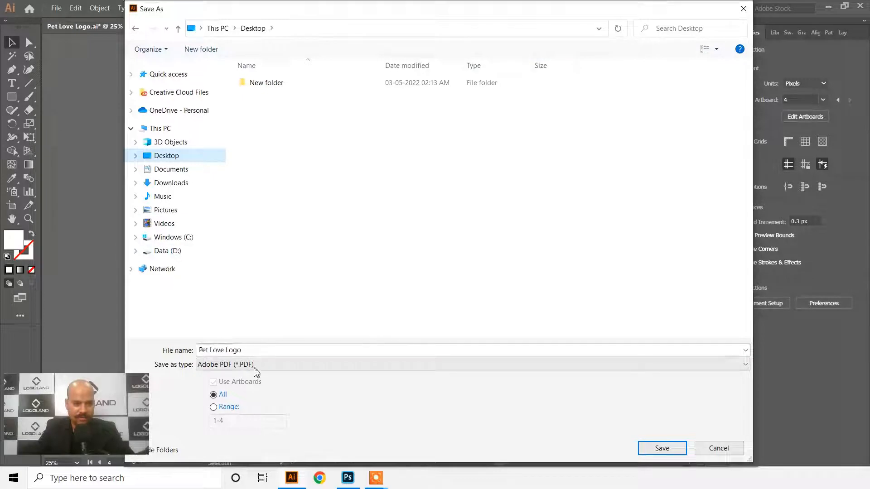
{"action": "left_click", "coordinate": [247, 352]}
{"action": "left_click", "coordinate": [269, 351]}
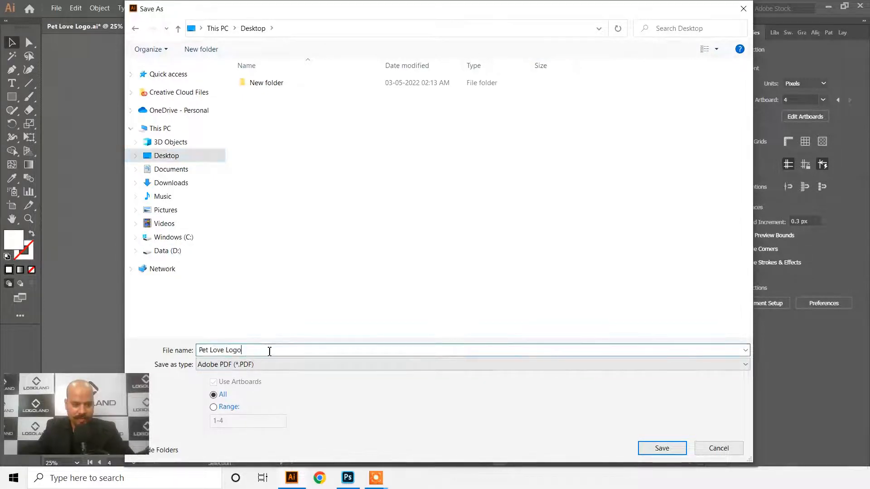
{"action": "type", "text": "Pres"}
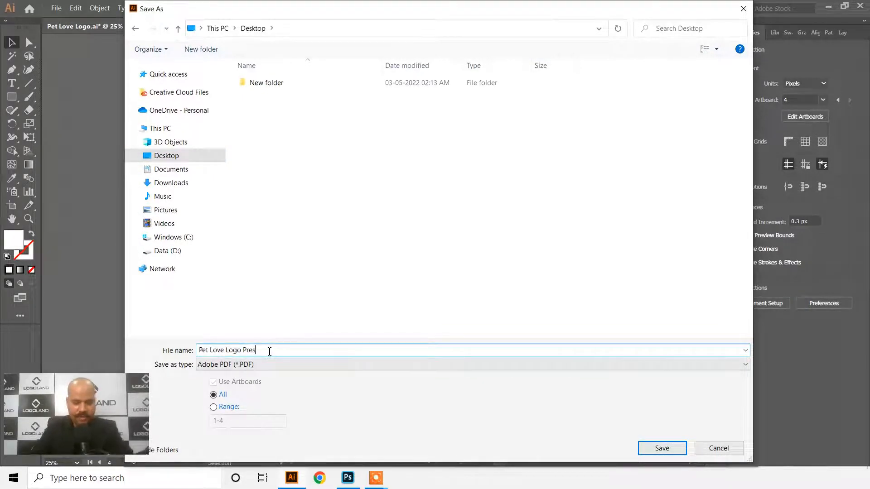
{"action": "type", "text": "entation"}
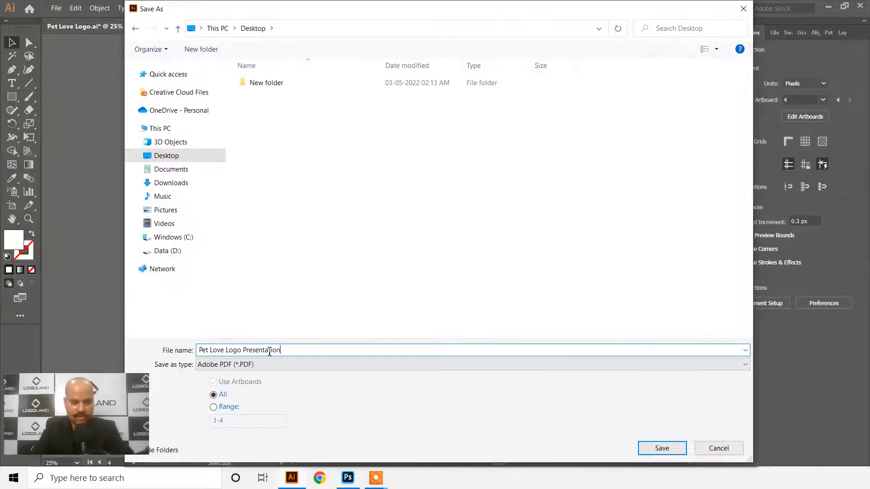
{"action": "left_click", "coordinate": [659, 447]}
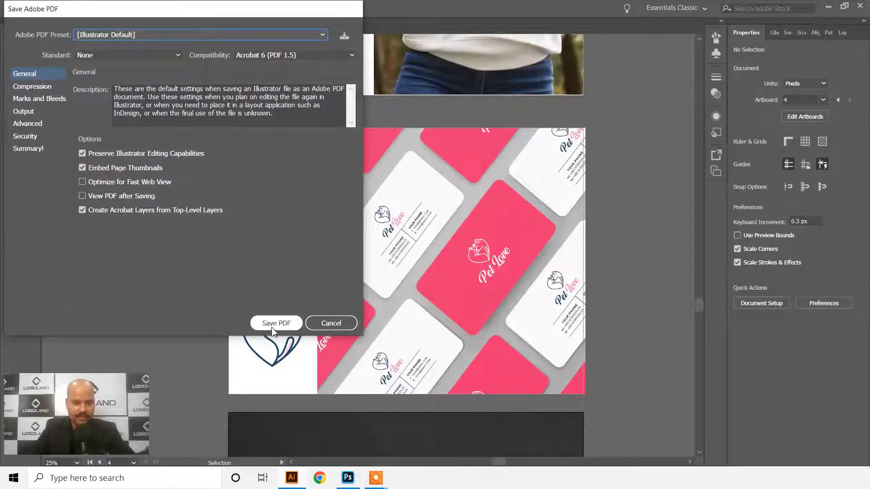
{"action": "left_click", "coordinate": [275, 323]}
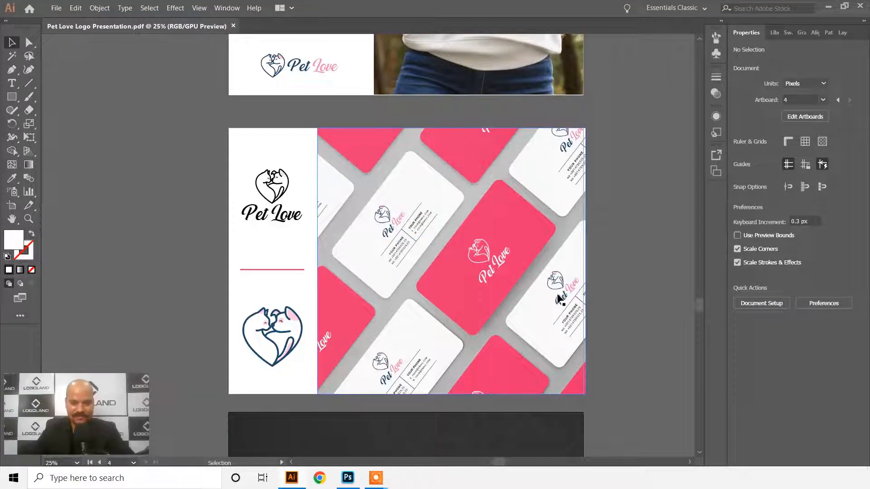
Step: Open the Pet Love Logo Presentation PDF from the desktop in Adobe Reader and dismiss the untagged document dialog
{"action": "key", "text": "super+d"}
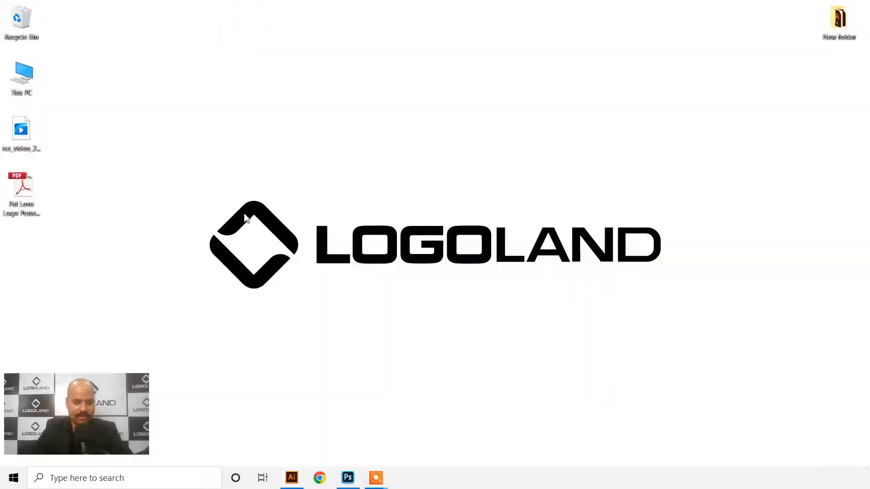
{"action": "double_click", "coordinate": [24, 192]}
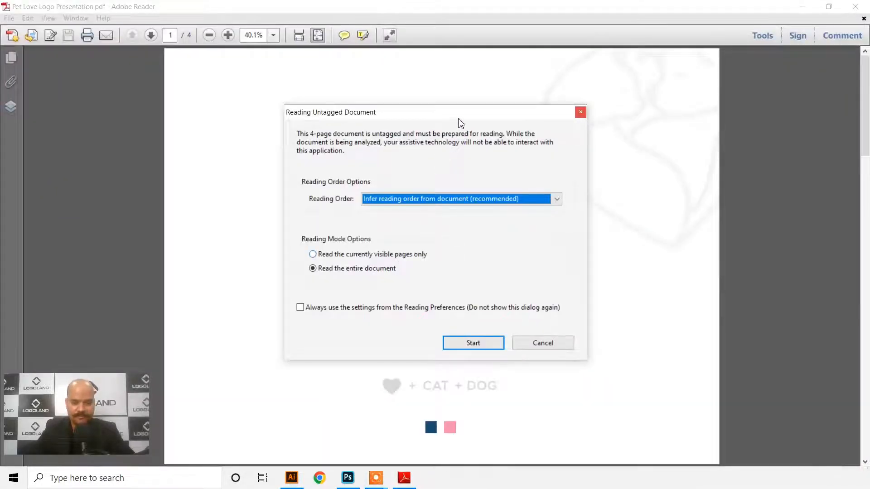
{"action": "left_click", "coordinate": [547, 343]}
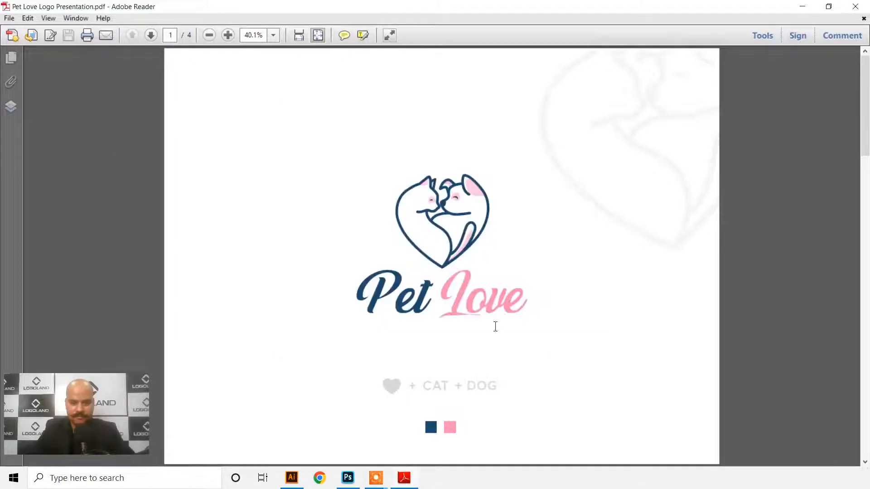
Step: Show the page thumbnails and look through all four pages of the presentation PDF
{"action": "left_click", "coordinate": [9, 64]}
{"action": "scroll", "coordinate": [365, 254], "scroll_direction": "down", "scroll_amount": 3}
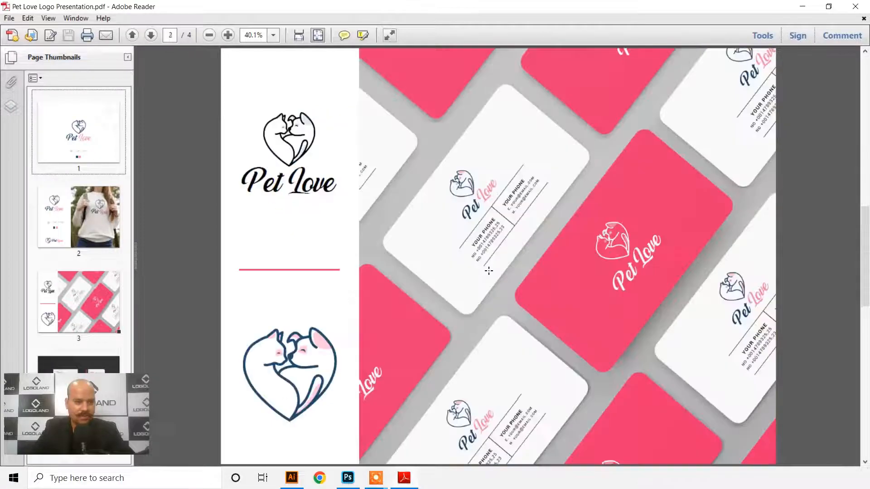
{"action": "scroll", "coordinate": [499, 231], "scroll_direction": "up", "scroll_amount": 3}
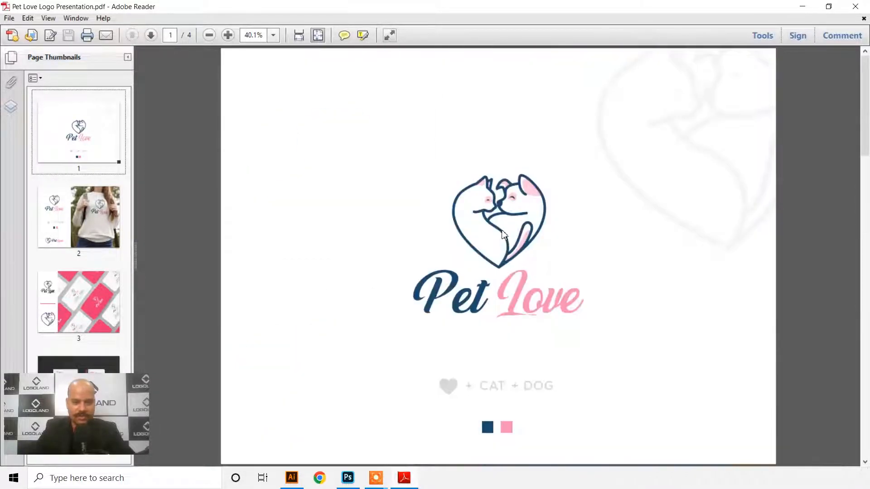
{"action": "scroll", "coordinate": [505, 233], "scroll_direction": "down", "scroll_amount": 2}
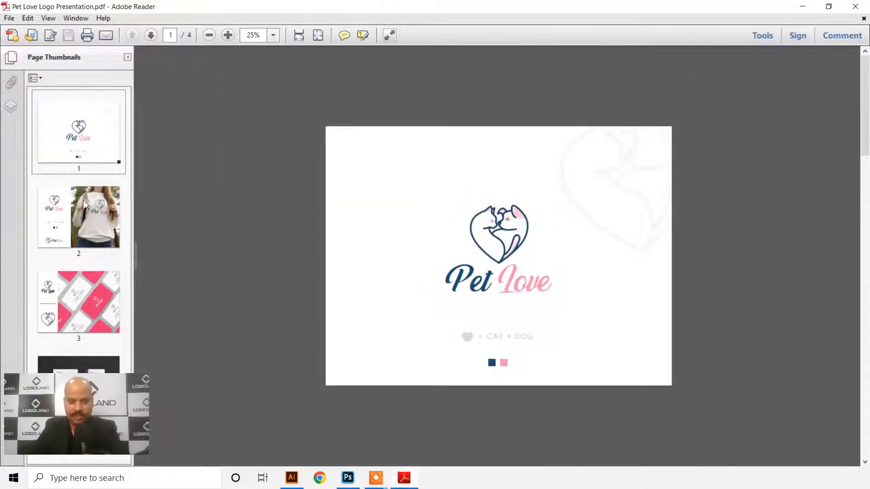
{"action": "left_click", "coordinate": [85, 207]}
{"action": "left_click", "coordinate": [80, 324]}
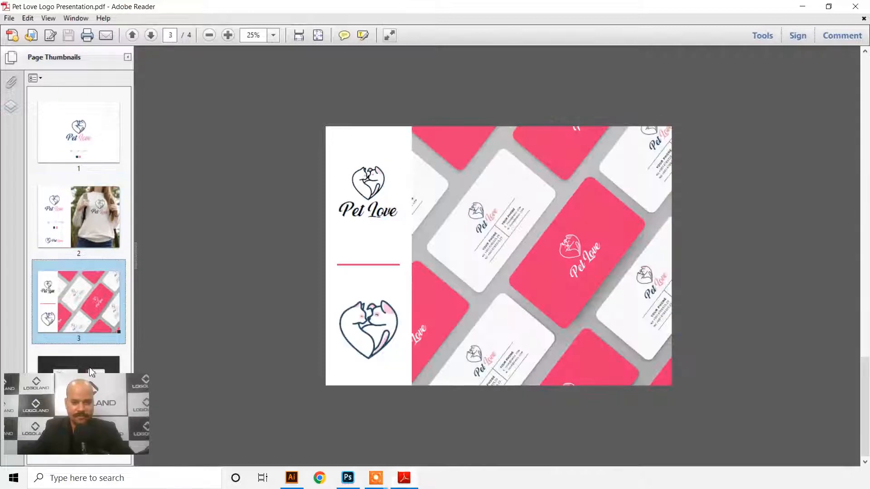
{"action": "left_click", "coordinate": [92, 371]}
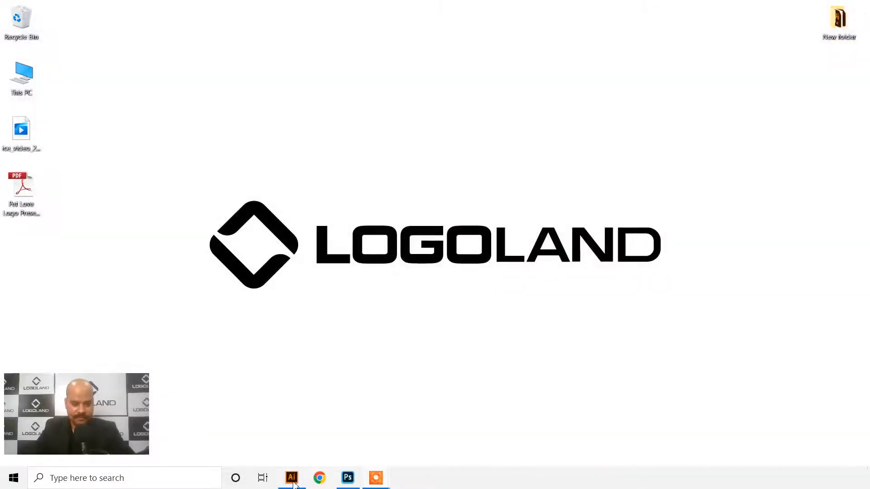
Step: Switch back to Illustrator and look over the presentation artboards together at 12.5% zoom
{"action": "left_click", "coordinate": [292, 479]}
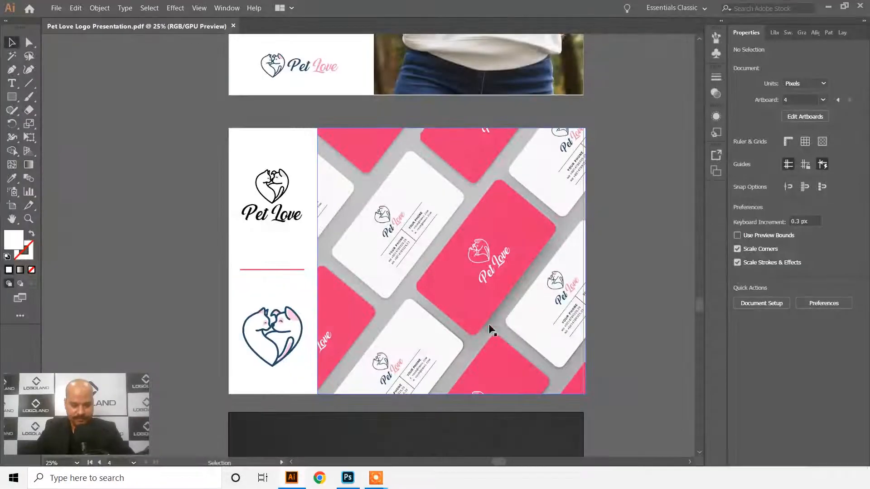
{"action": "scroll", "coordinate": [528, 234], "scroll_direction": "down", "scroll_amount": 2}
{"action": "left_click_drag", "start_coordinate": [508, 173], "coordinate": [473, 318]}
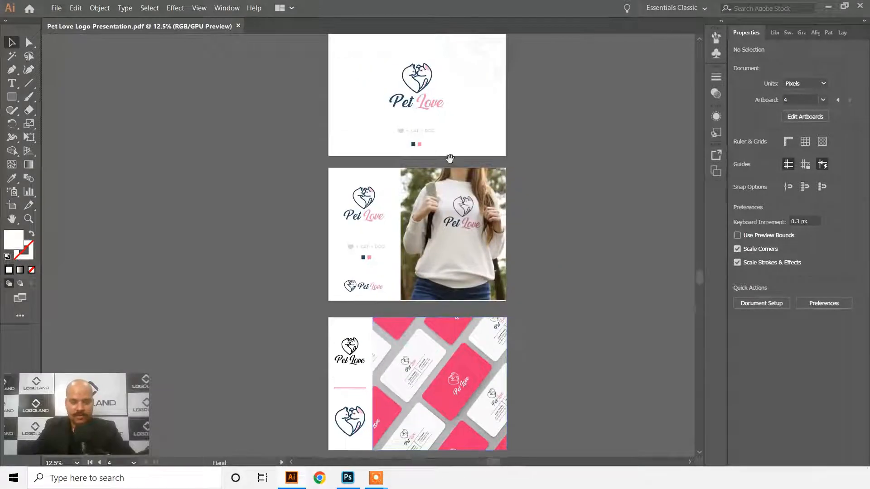